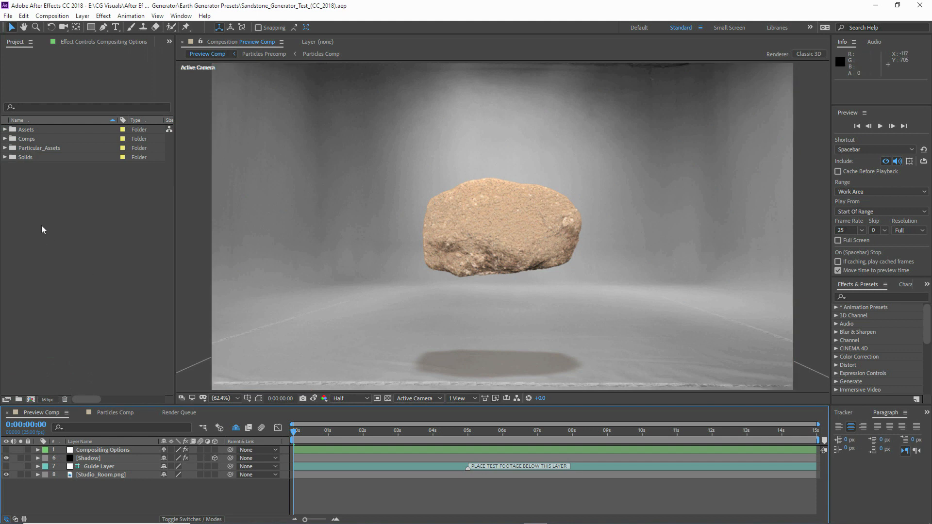
pyautogui.rightClick(32, 197)
pyautogui.moveTo(66, 246)
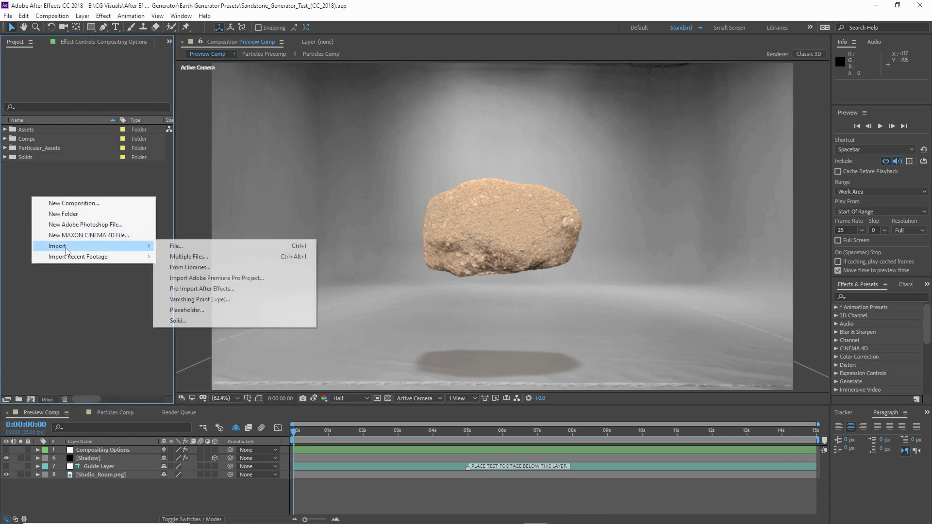
pyautogui.click(63, 366)
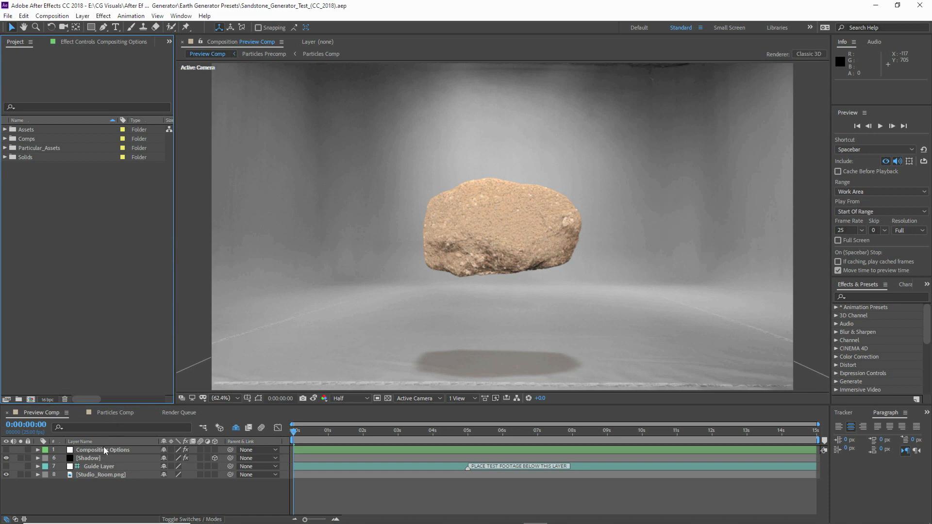
# Try orbiting Camera 1 around the rock in Particles Comp and compare the view with a snapshot of the original angle
pyautogui.click(112, 413)
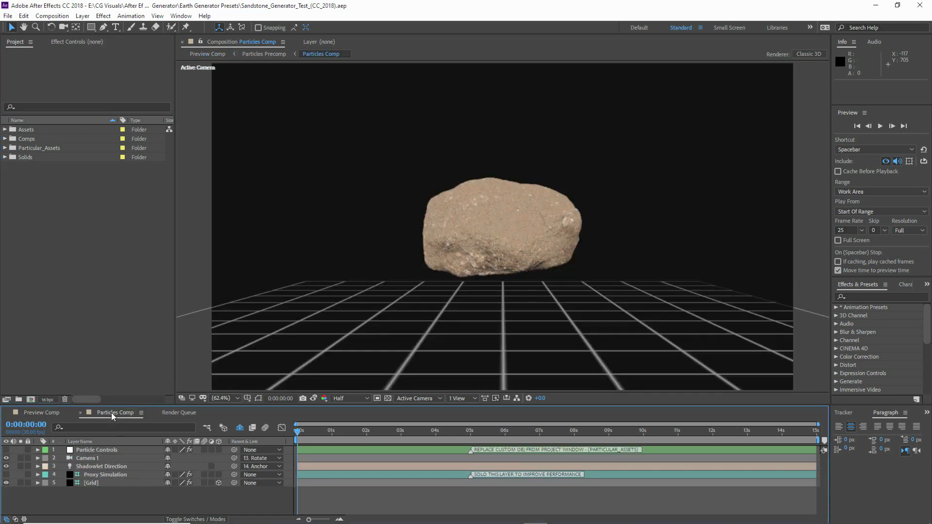
pyautogui.click(83, 458)
pyautogui.click(63, 27)
pyautogui.click(100, 48)
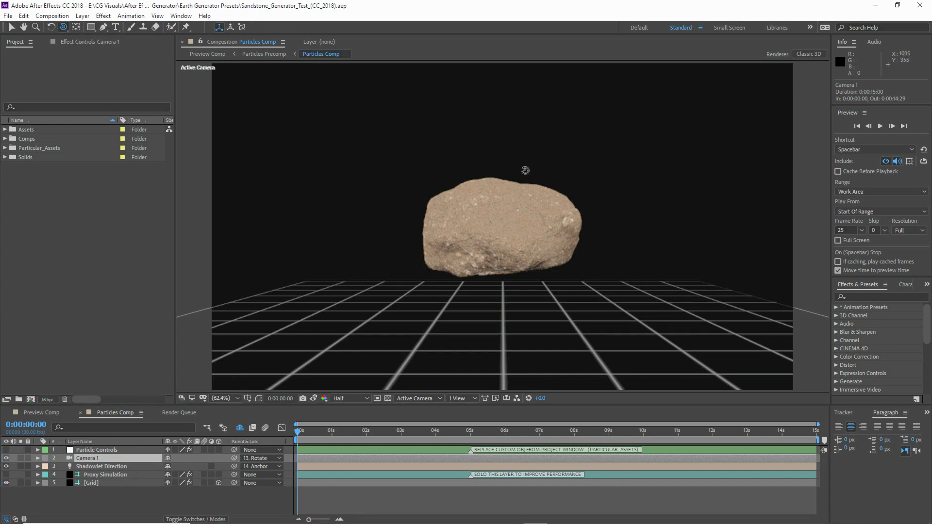
pyautogui.click(304, 399)
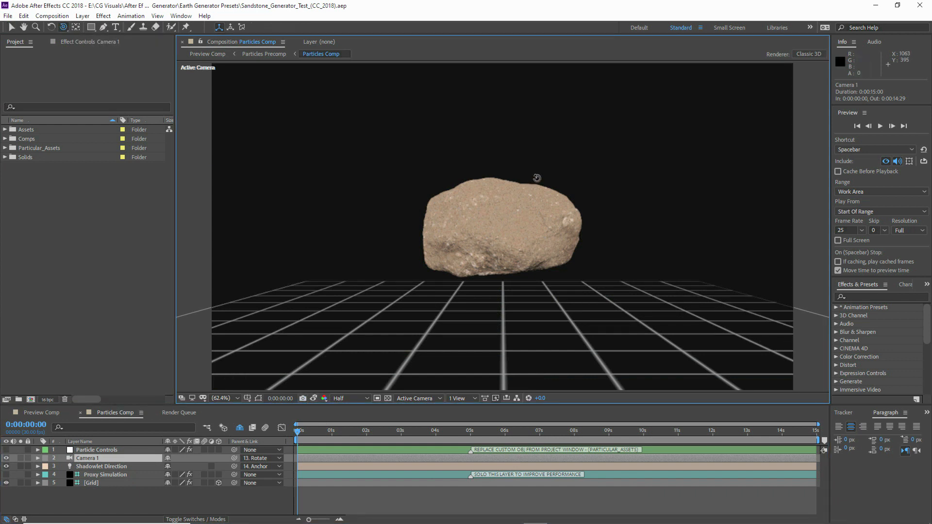
pyautogui.moveTo(539, 176); pyautogui.dragTo(525, 186)
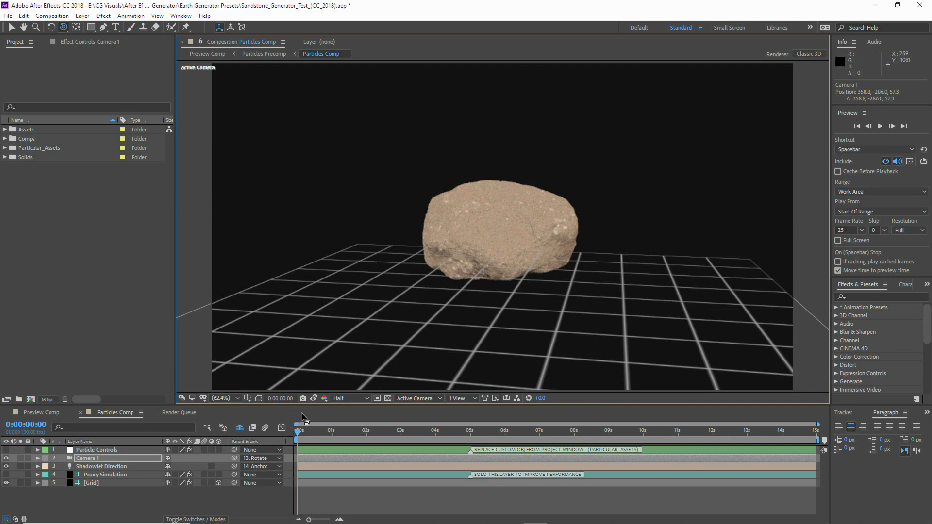
pyautogui.click(312, 400)
pyautogui.click(312, 401)
pyautogui.moveTo(475, 268); pyautogui.dragTo(477, 262)
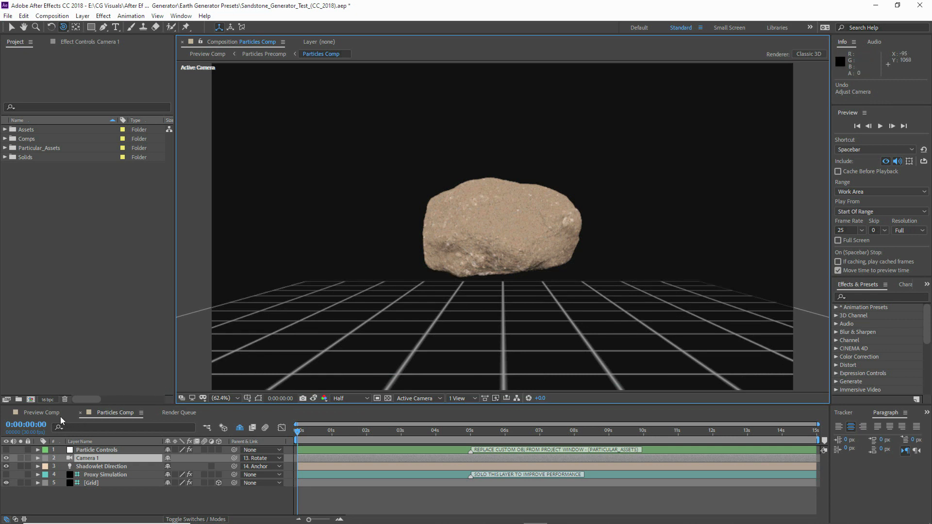
# Return to Preview Comp and import the photo Petra Ruins (296).jpg into the project
pyautogui.click(49, 412)
pyautogui.click(41, 221)
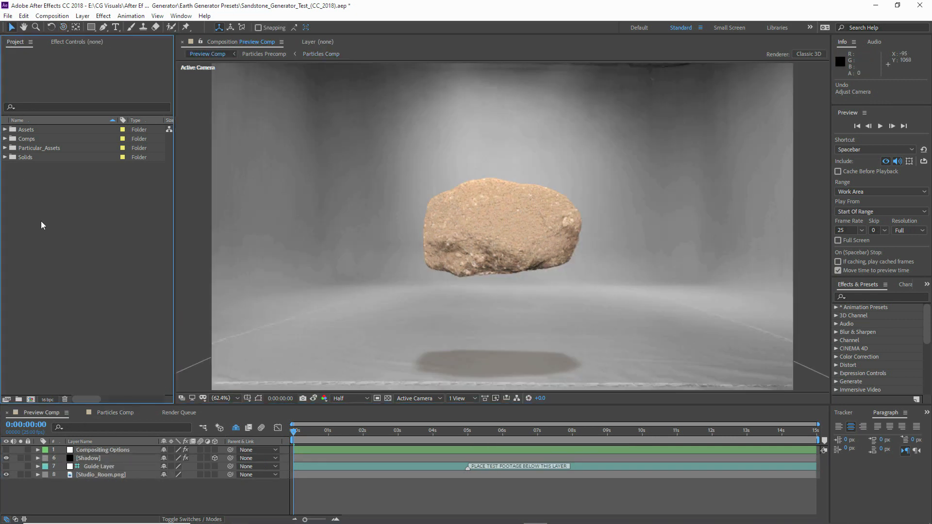
pyautogui.rightClick(40, 221)
pyautogui.moveTo(83, 268)
pyautogui.click(223, 267)
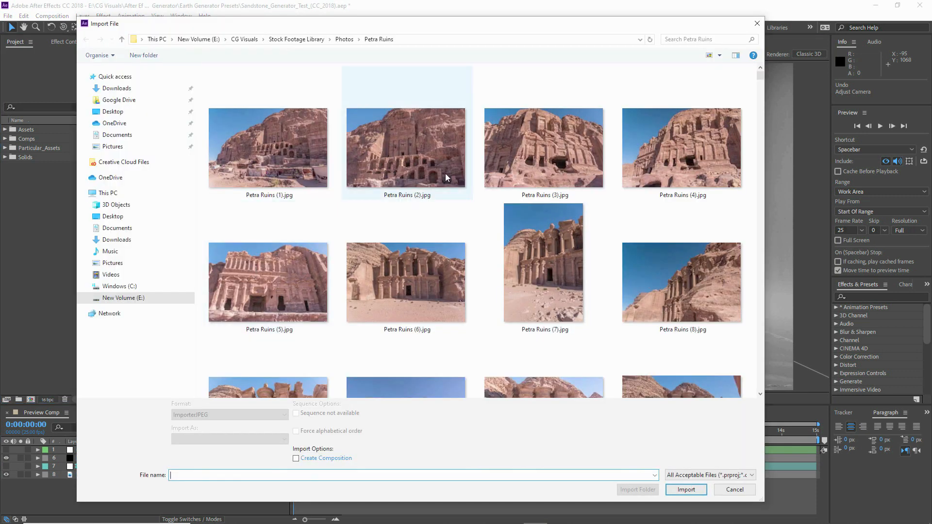
pyautogui.scroll(-20, 445, 173)
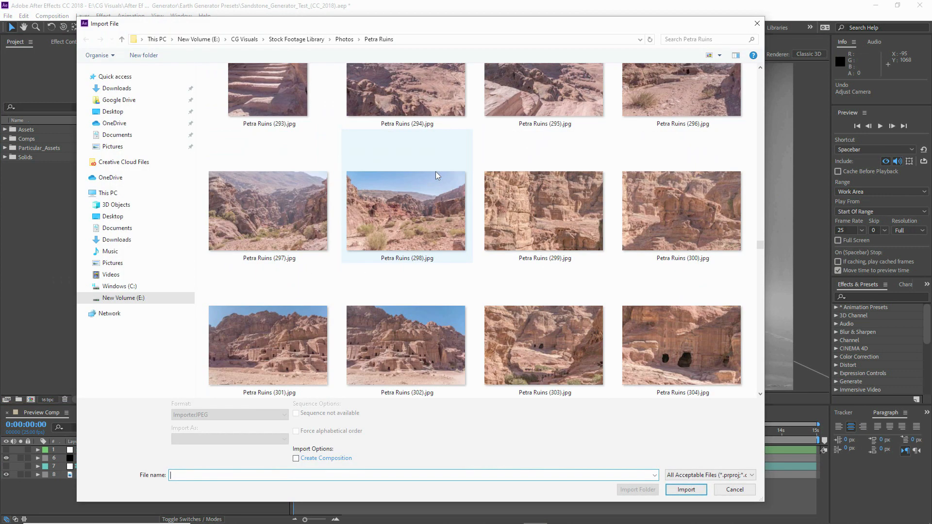
pyautogui.scroll(1, 435, 171)
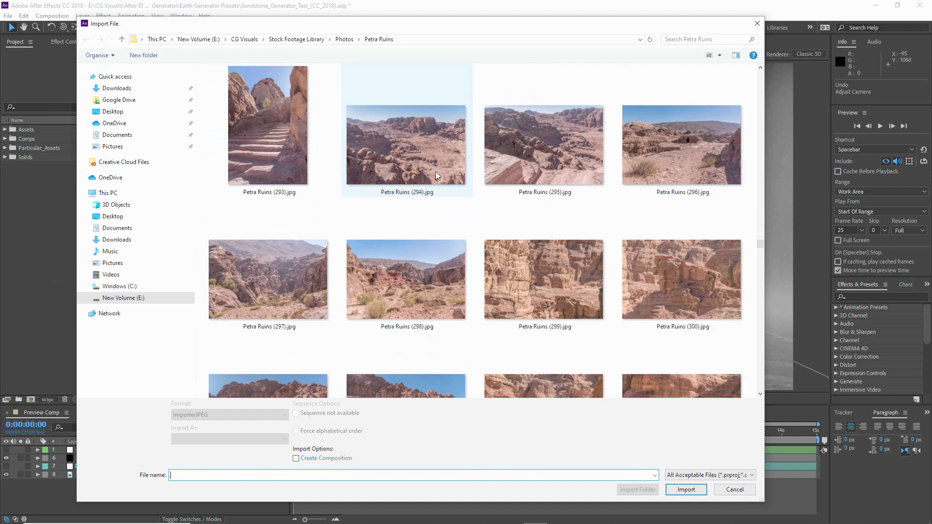
pyautogui.click(651, 147)
pyautogui.click(668, 488)
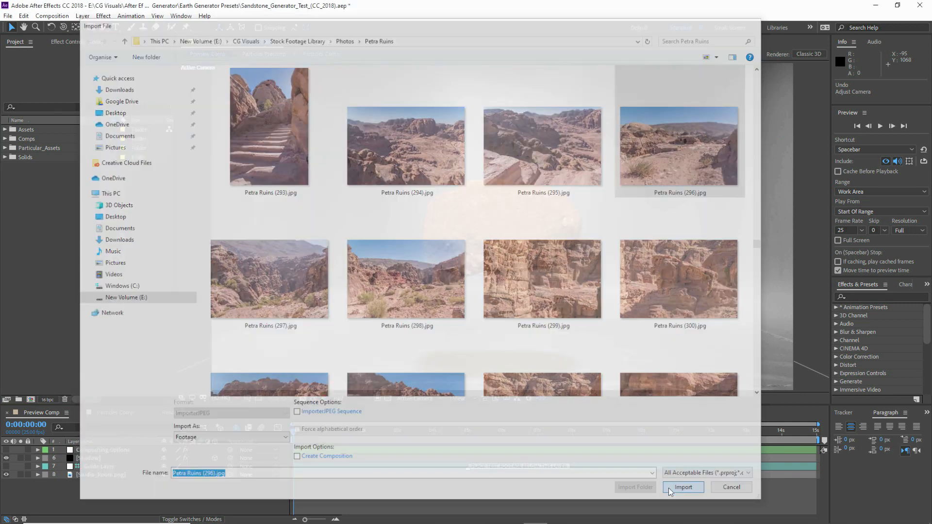
# Place the Petra Ruins photo in Preview Comp between Guide Layer and Studio_Room.png and fit it to the comp width
pyautogui.moveTo(119, 470); pyautogui.dragTo(110, 473)
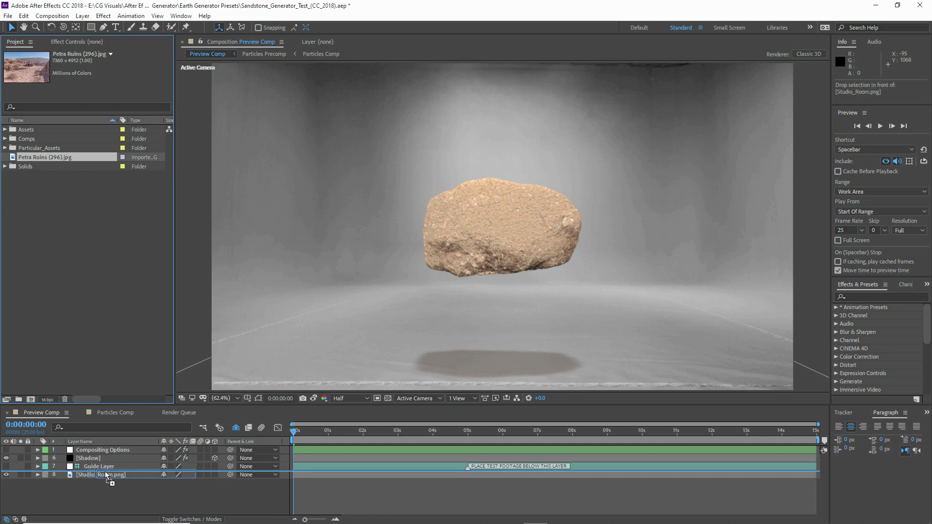
pyautogui.rightClick(96, 474)
pyautogui.moveTo(132, 258)
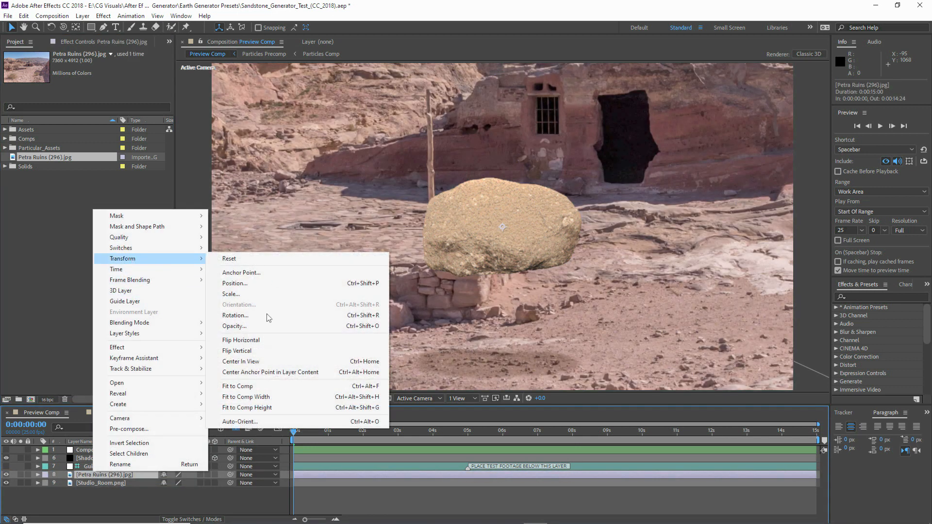
pyautogui.click(253, 397)
pyautogui.press(',')
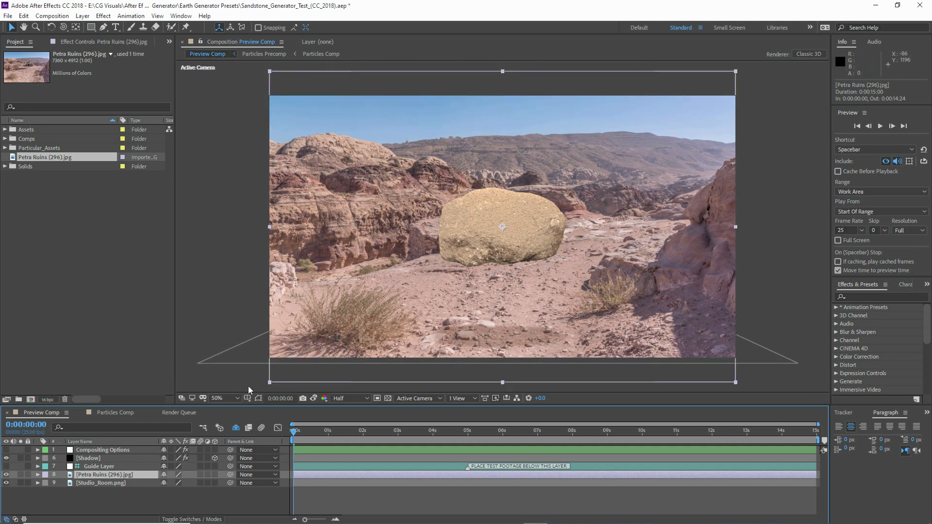
# Copy the fitted Petra Ruins photo layer into Particles Comp and place it beneath the Grid layer
pyautogui.click(93, 483)
pyautogui.click(115, 412)
pyautogui.click(83, 503)
pyautogui.hotkey('ctrl', 'v')
pyautogui.moveTo(84, 452); pyautogui.dragTo(88, 511)
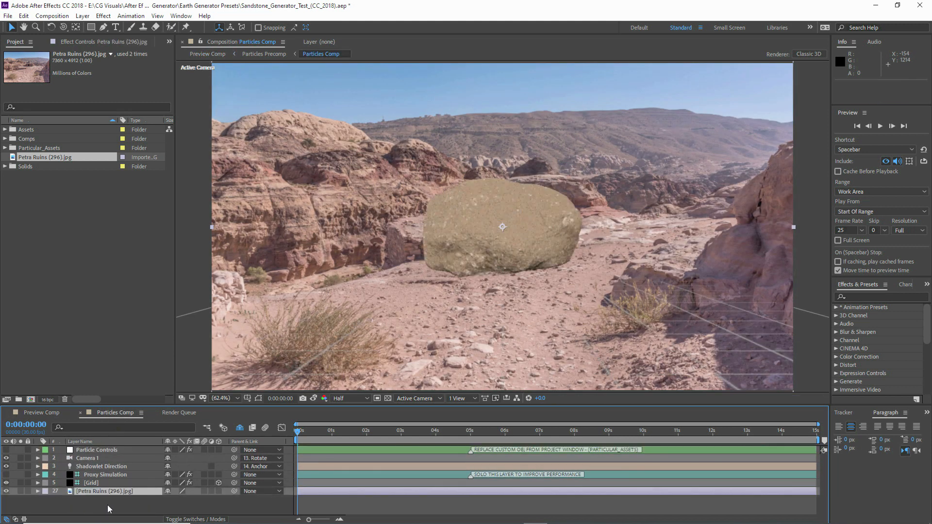
pyautogui.click(100, 506)
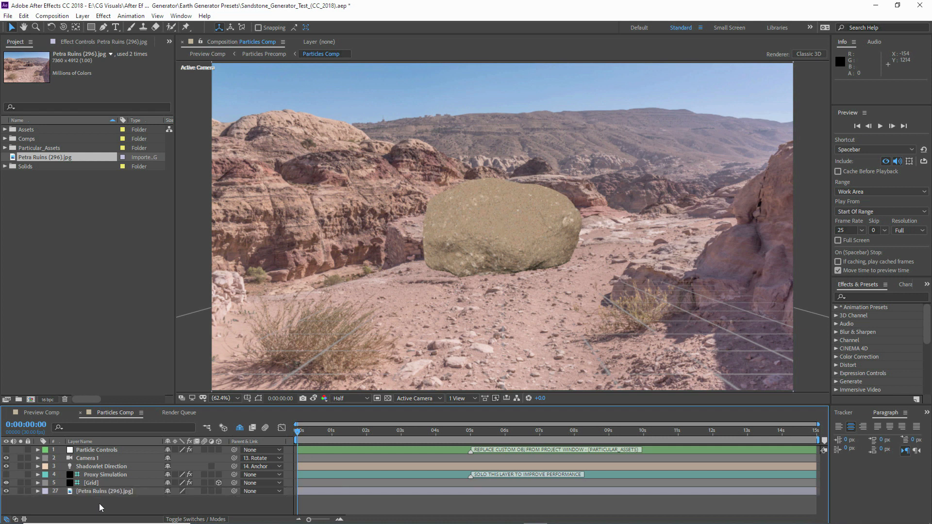
# Hide the Grid layer and move the Shadowlet Direction light to the upper right of the photo, at about 1667, -1510, 0
pyautogui.click(93, 467)
pyautogui.click(6, 483)
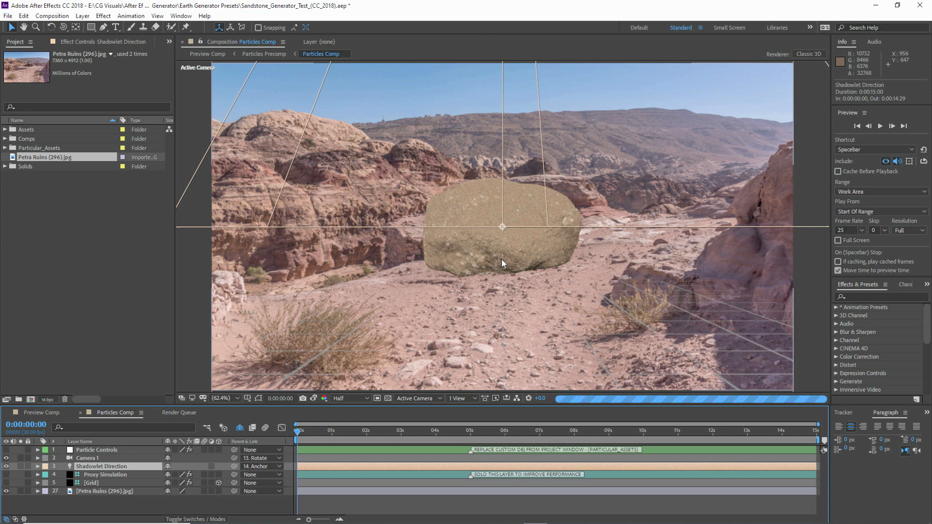
pyautogui.press(',')
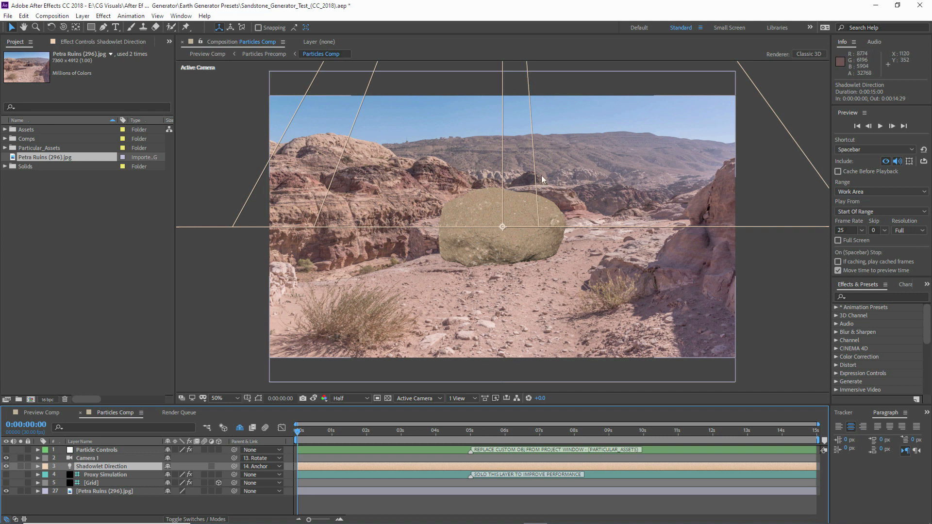
pyautogui.scroll(-2, 541, 165)
pyautogui.moveTo(541, 148); pyautogui.dragTo(524, 208)
pyautogui.moveTo(483, 106); pyautogui.dragTo(487, 131)
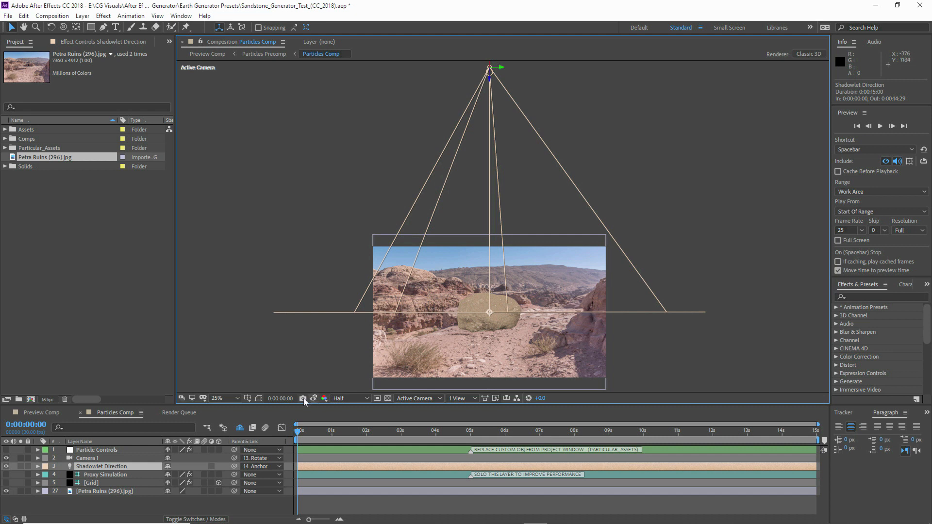
pyautogui.moveTo(489, 70); pyautogui.dragTo(691, 130)
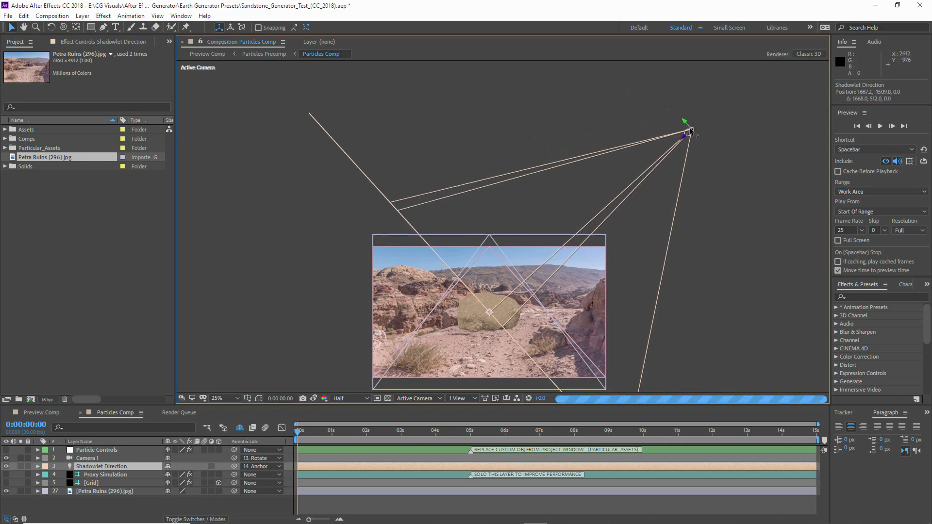
# Compare the rock's shading under the moved light with the stored snapshot
pyautogui.scroll(2, 496, 322)
pyautogui.moveTo(499, 323); pyautogui.dragTo(530, 110)
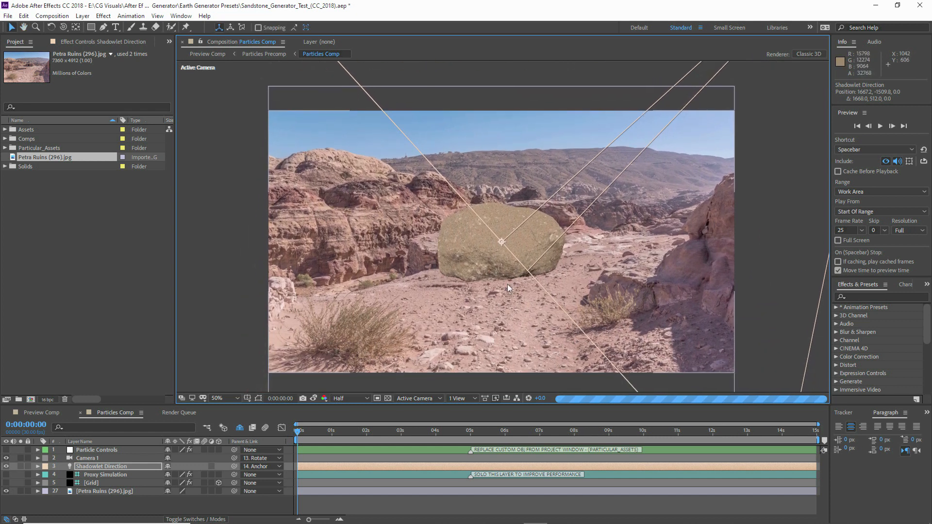
pyautogui.click(314, 399)
pyautogui.click(314, 399)
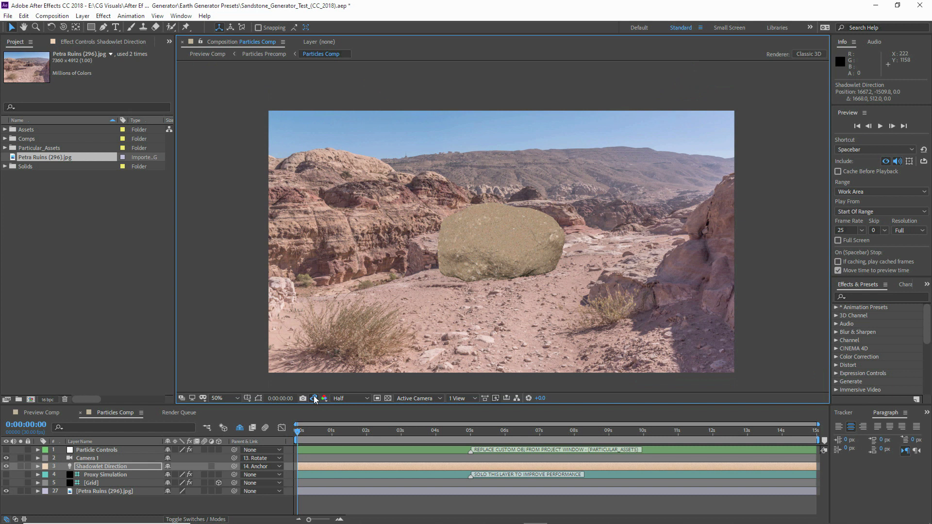
# Reveal the Shadowlet Direction light's Position property and set its Z value to 352
pyautogui.scroll(-2, 632, 170)
pyautogui.moveTo(631, 162); pyautogui.dragTo(580, 232)
pyautogui.press('v')
pyautogui.press('p')
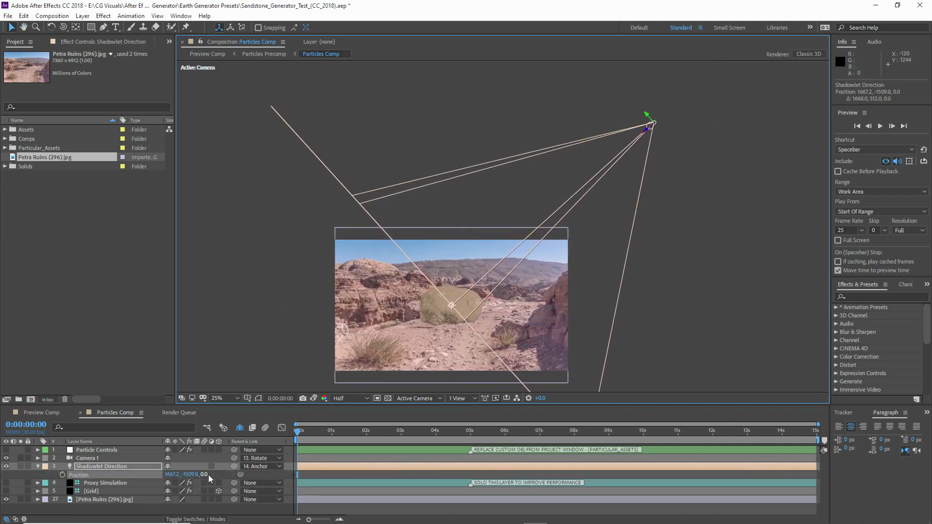
pyautogui.scroll(2, 641, 130)
pyautogui.moveTo(633, 145); pyautogui.dragTo(542, 230)
pyautogui.moveTo(206, 474); pyautogui.dragTo(285, 474)
pyautogui.scroll(-2, 533, 301)
pyautogui.moveTo(487, 292); pyautogui.dragTo(558, 207)
pyautogui.press('v')
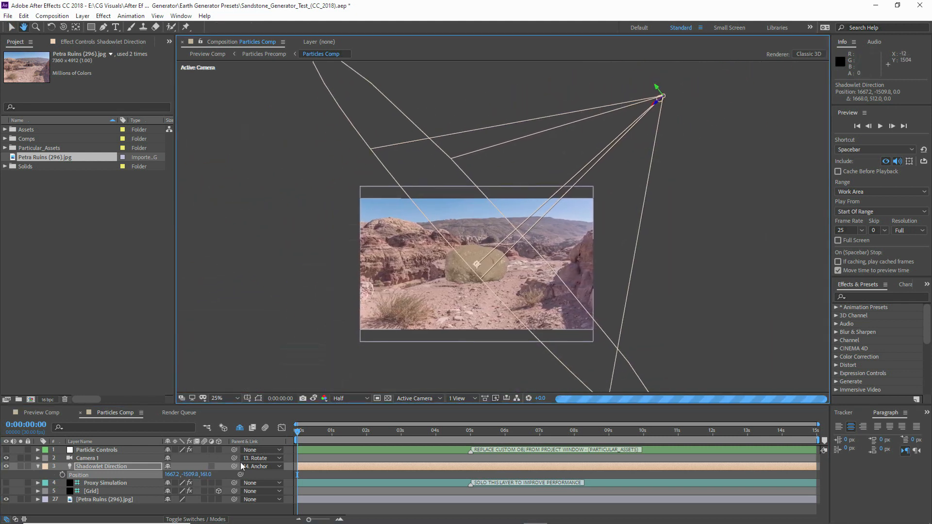
pyautogui.moveTo(206, 474); pyautogui.dragTo(267, 474)
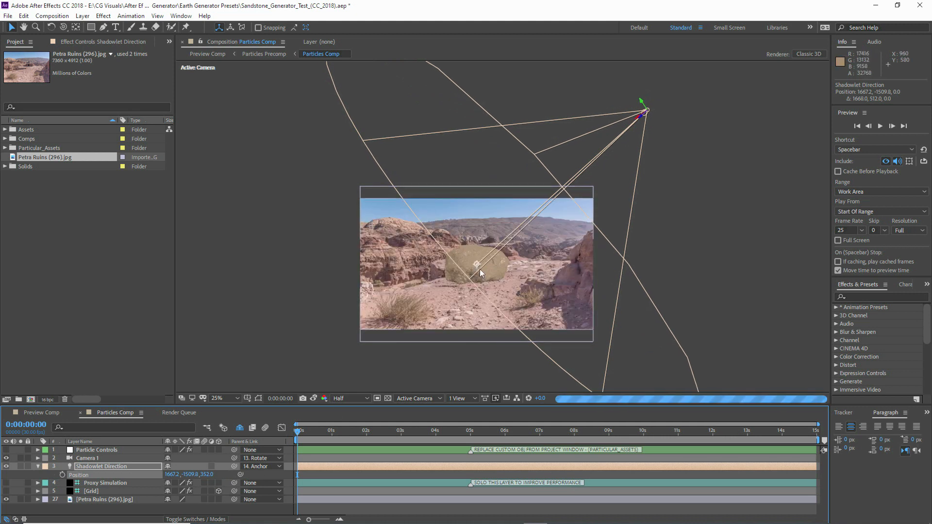
# Inspect the rock up close and compare the light's new depth position against the snapshot
pyautogui.scroll(2, 485, 275)
pyautogui.moveTo(484, 275); pyautogui.dragTo(512, 222)
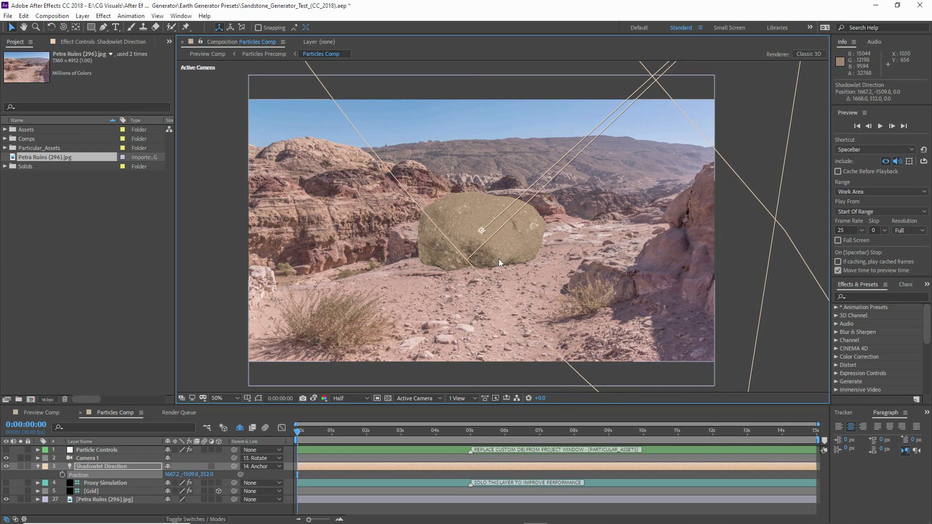
pyautogui.click(313, 399)
pyautogui.click(313, 399)
# Show the effect controls of the Particle Controls layer and select the Divide Total Particles effect
pyautogui.click(104, 451)
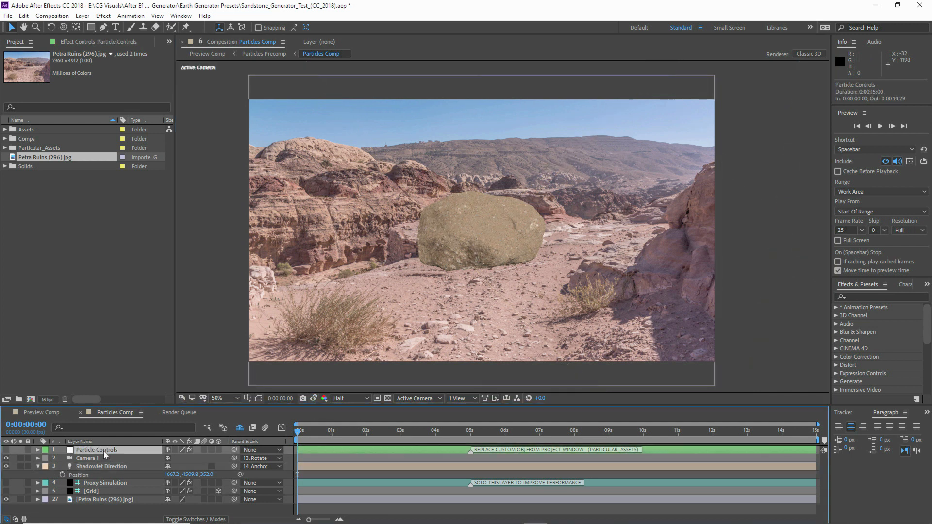
pyautogui.click(88, 43)
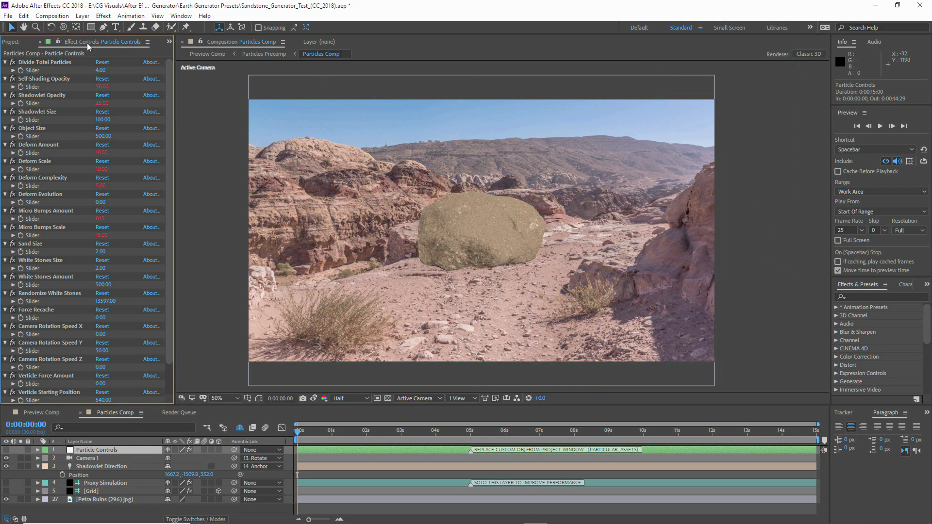
pyautogui.click(56, 62)
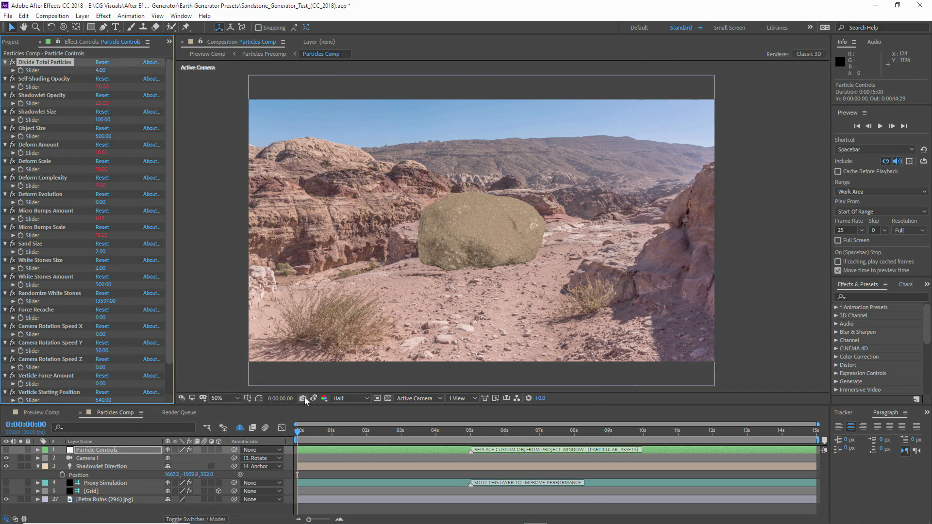
# Set the Divide Total Particles slider to 8
pyautogui.click(100, 70)
pyautogui.write('8')
pyautogui.press('Return')
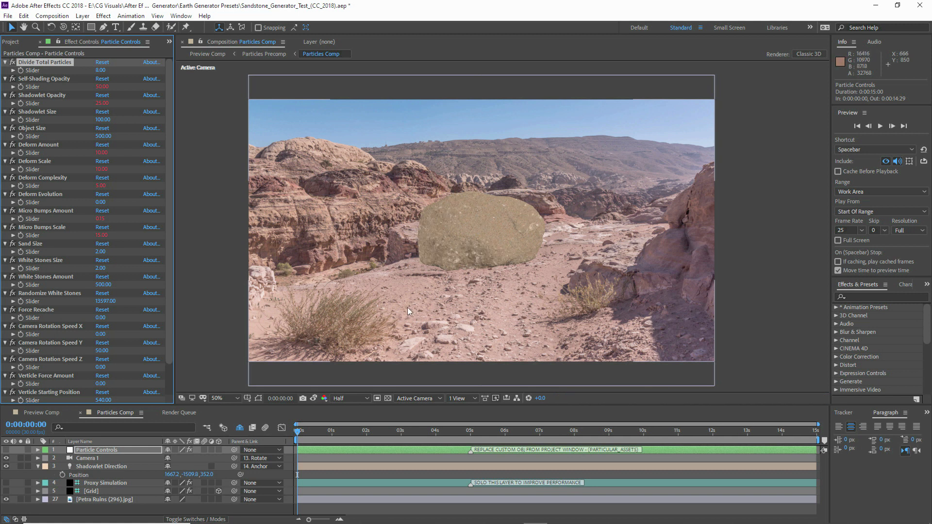
# Set the Divide Total Particles slider to 2 and compare the rock's detail with the snapshot
pyautogui.click(101, 70)
pyautogui.write('2')
pyautogui.press('Return')
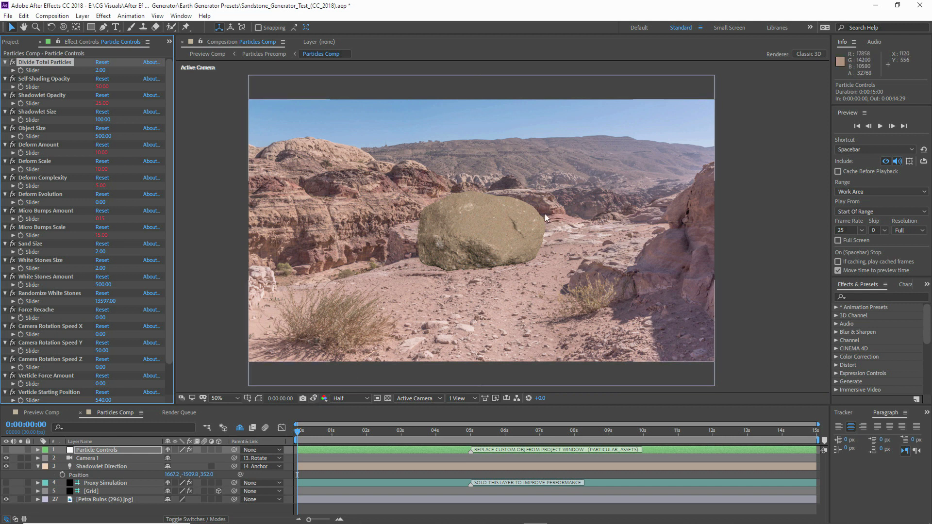
pyautogui.click(314, 400)
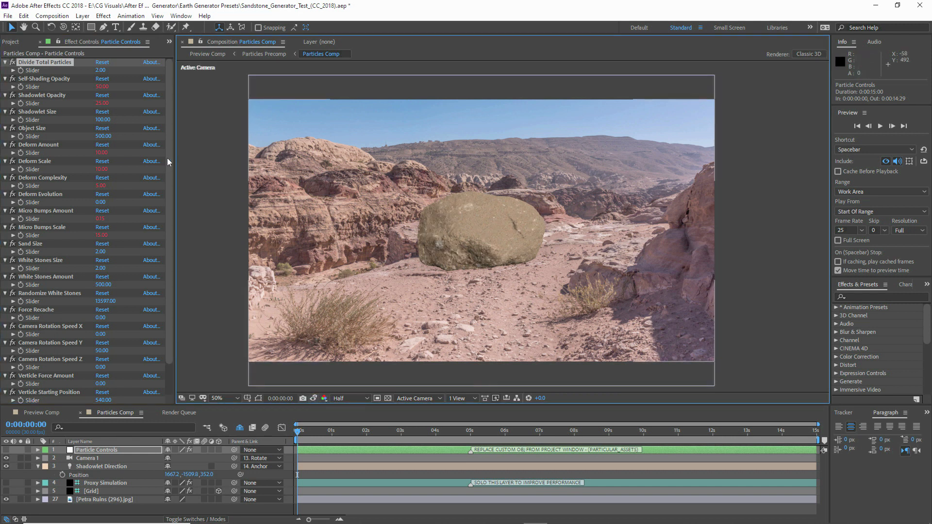
# Set the Shadowlet Opacity slider to 35 and compare the rock's shading with the snapshot
pyautogui.click(52, 80)
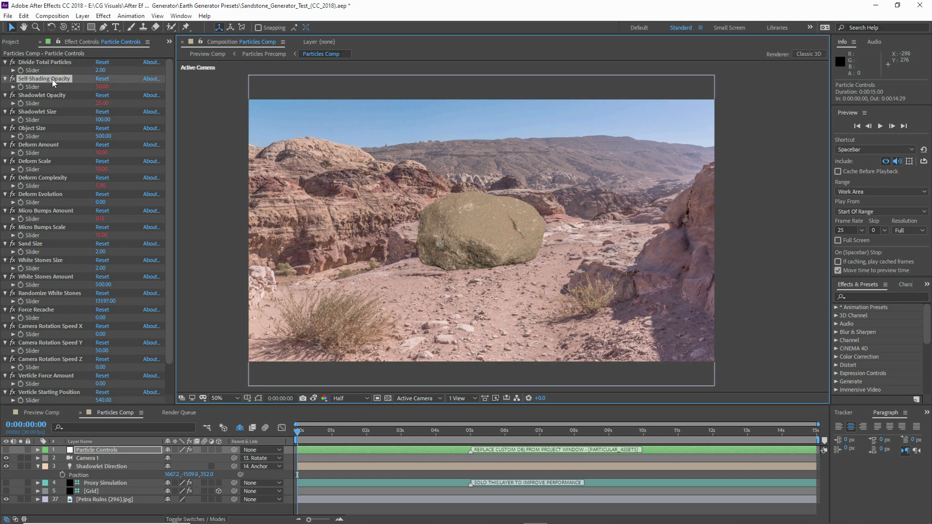
pyautogui.click(103, 103)
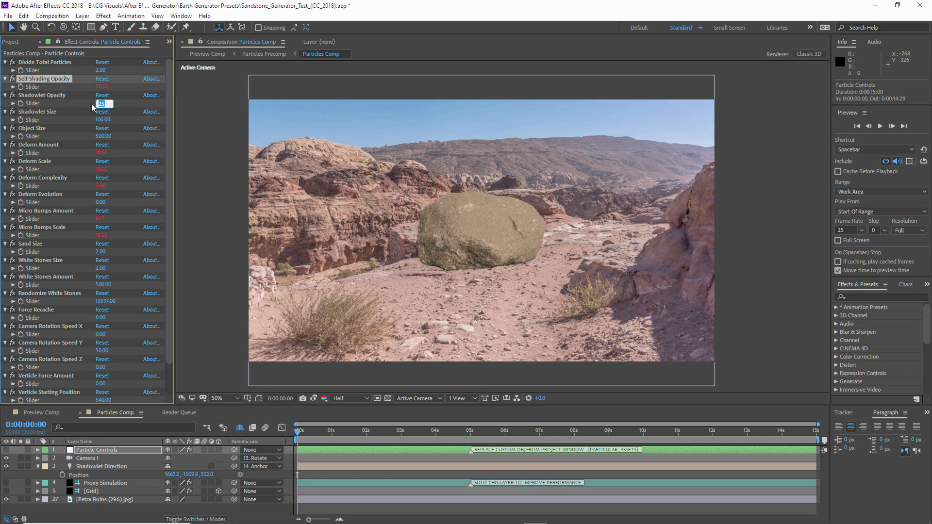
pyautogui.write('35')
pyautogui.click(56, 95)
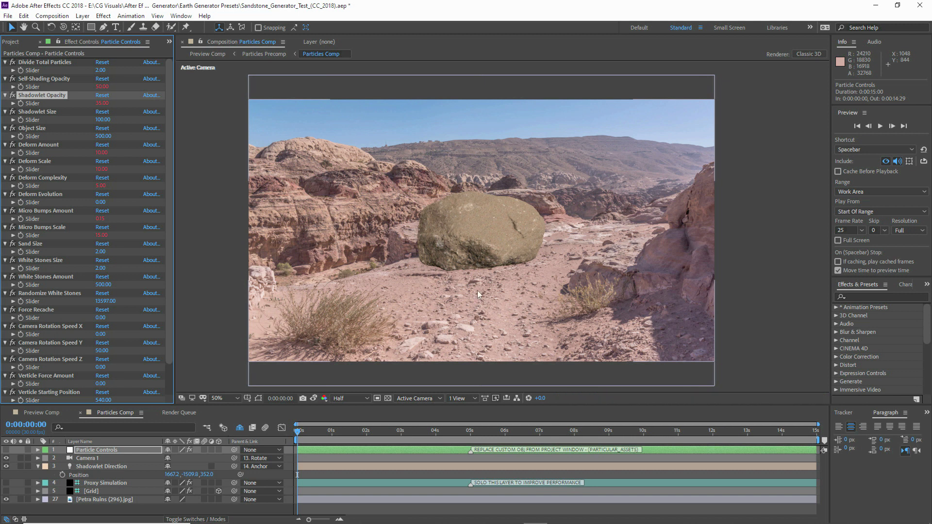
pyautogui.click(313, 399)
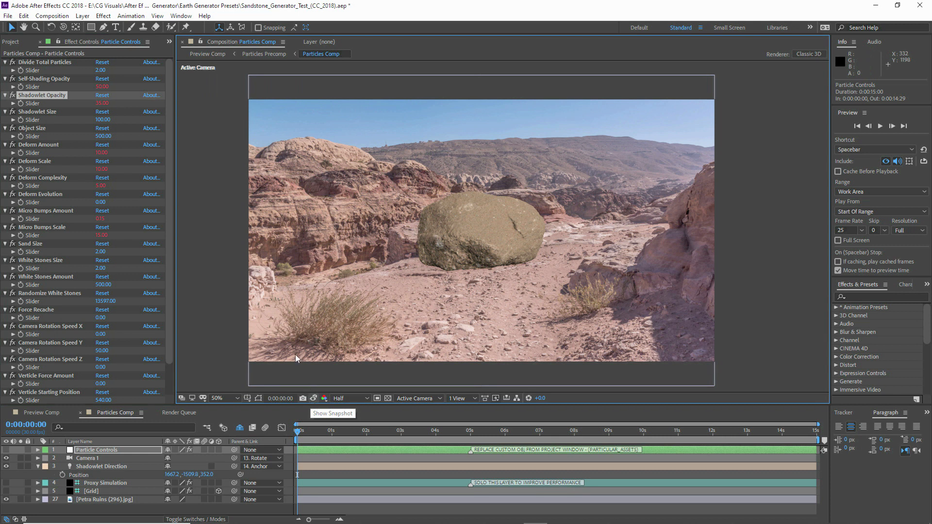
pyautogui.click(102, 103)
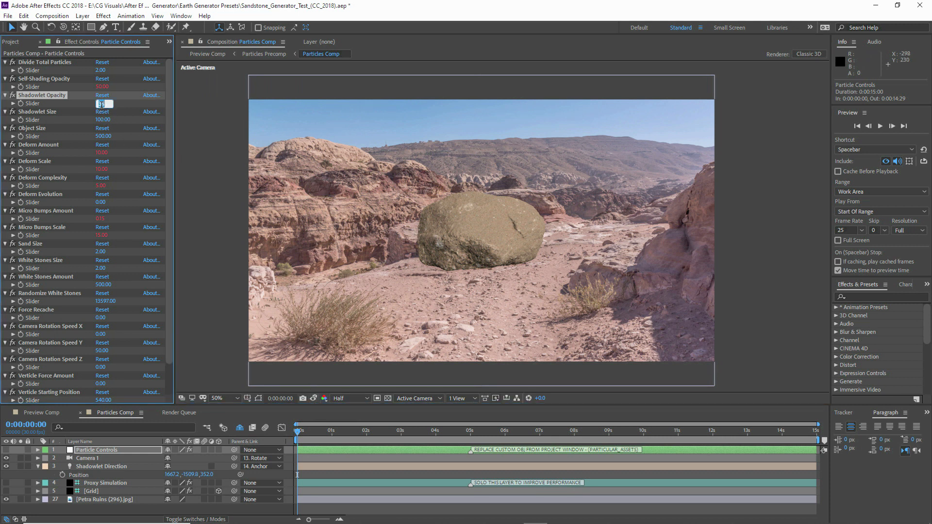
pyautogui.press('Return')
# Solo the Proxy Simulation and Grid layers, and try an Object Size of 550 on the proxy rock
pyautogui.click(61, 112)
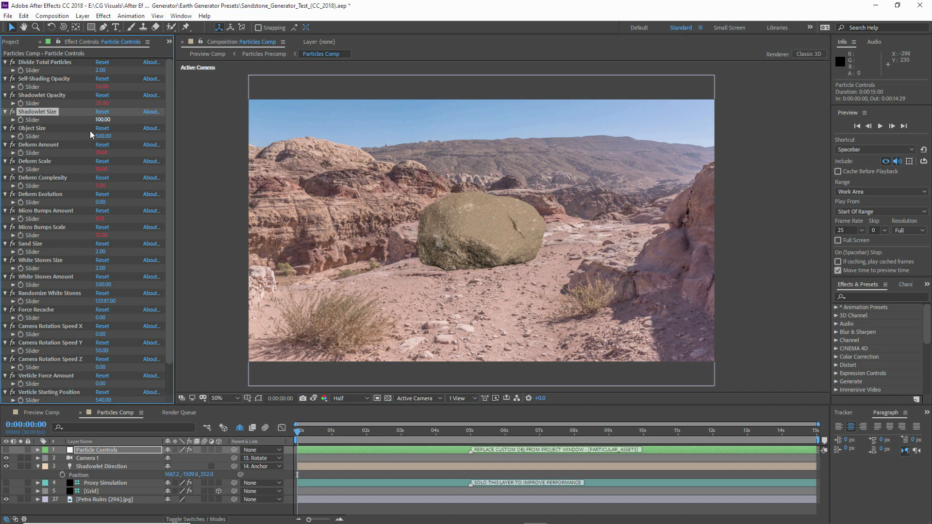
pyautogui.click(50, 128)
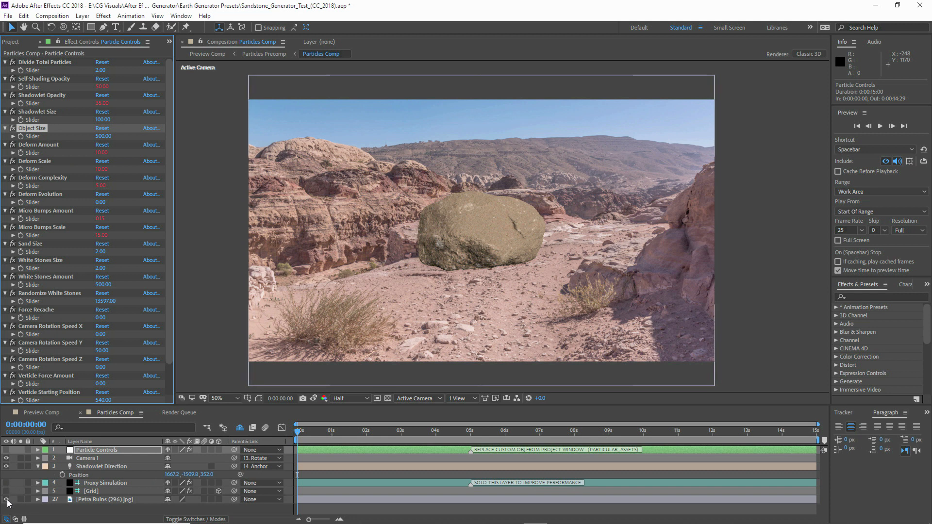
pyautogui.click(7, 483)
pyautogui.click(20, 483)
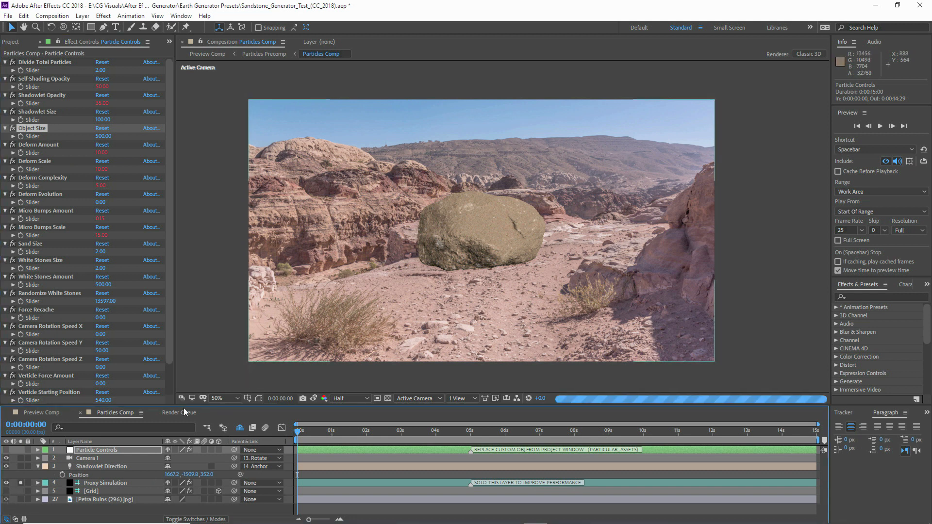
pyautogui.click(20, 491)
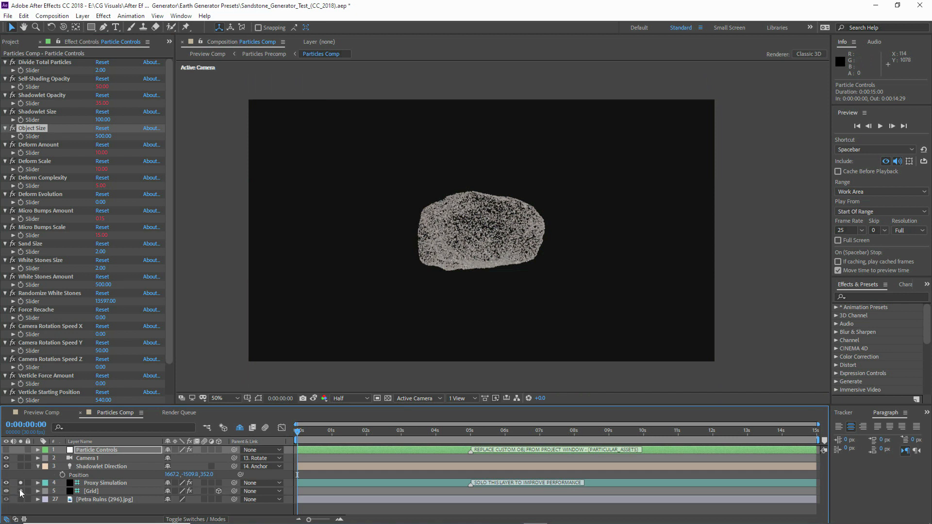
pyautogui.moveTo(104, 138); pyautogui.dragTo(131, 140)
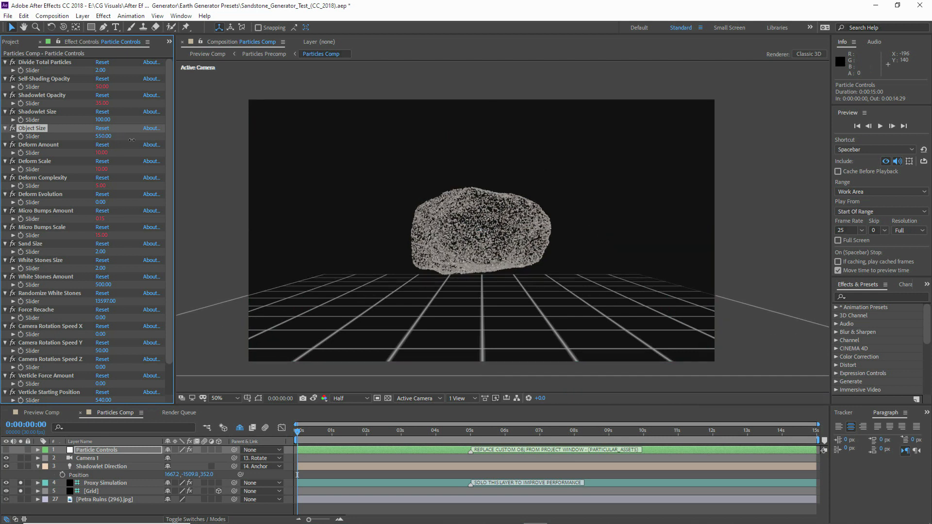
pyautogui.press('.')
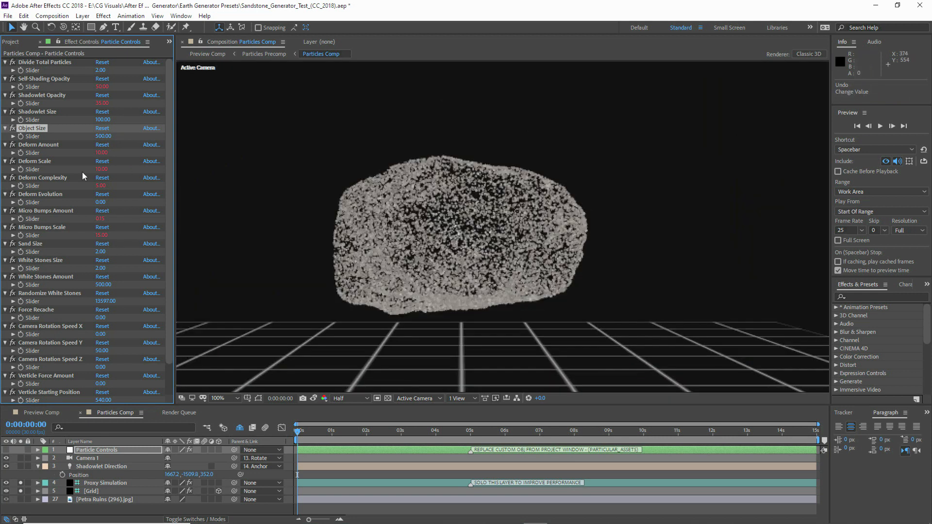
# Try a Deform Amount of 40 and a Deform Scale of about 14 on the proxy rock, and undo both changes
pyautogui.moveTo(101, 153); pyautogui.dragTo(130, 171)
pyautogui.hotkey('ctrl', 'z')
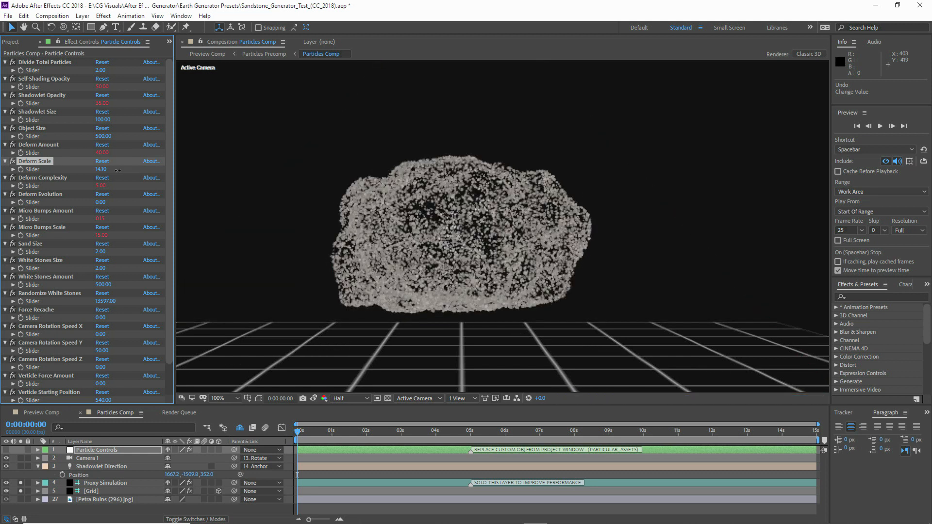
pyautogui.hotkey('ctrl', 'z')
pyautogui.hotkey('ctrl', 'z')
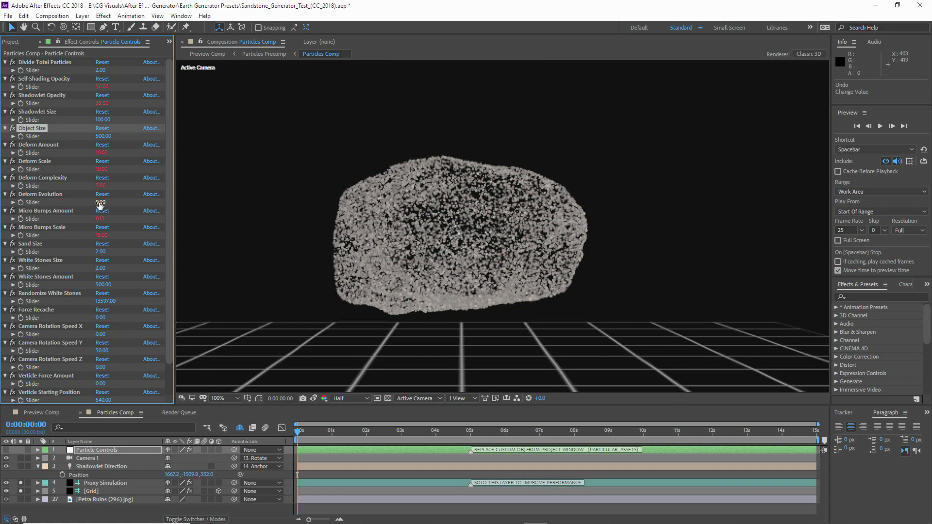
# Try a Deform Evolution of about 68, undo it, and select the Micro Bumps Scale and Sand Size effects
pyautogui.moveTo(100, 203); pyautogui.dragTo(128, 202)
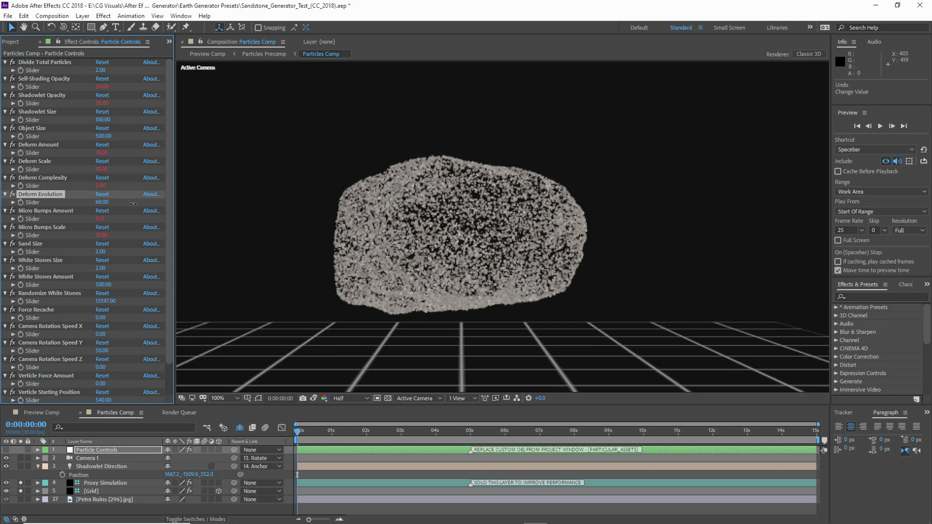
pyautogui.hotkey('ctrl', 'z')
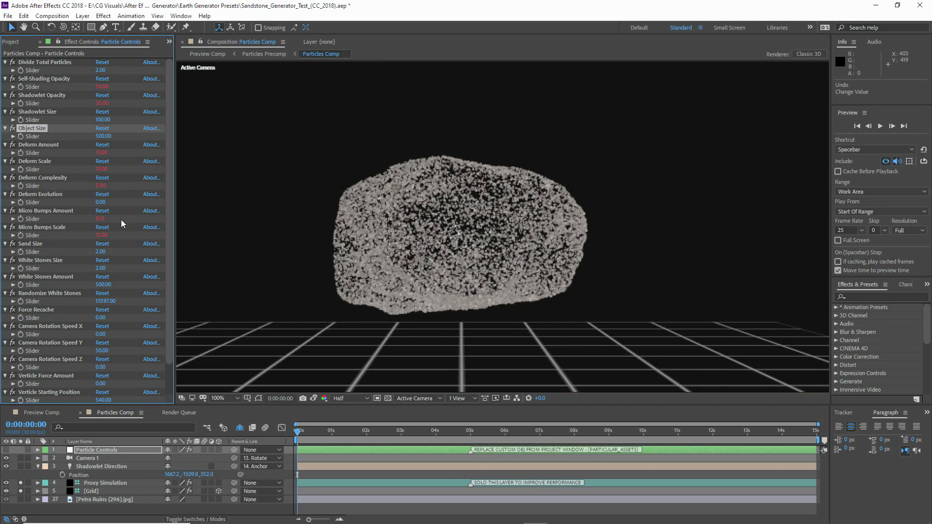
pyautogui.click(55, 228)
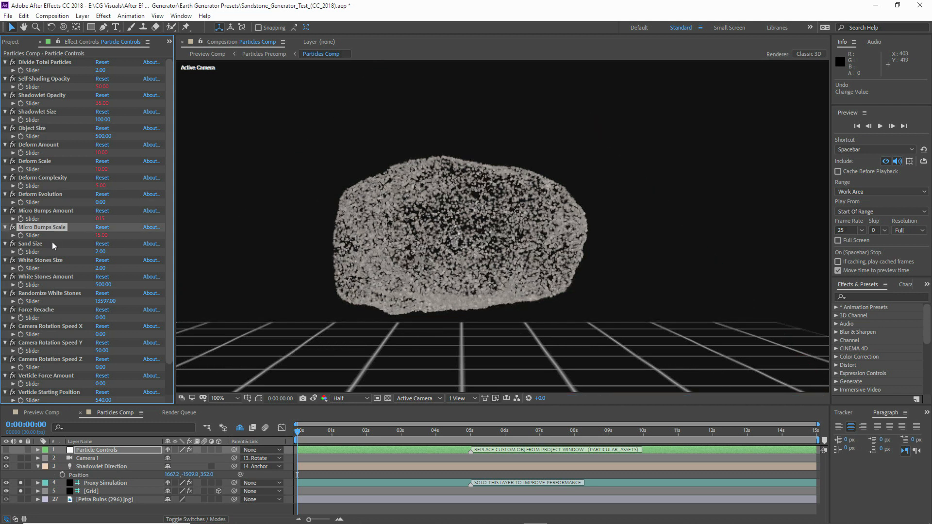
pyautogui.click(50, 245)
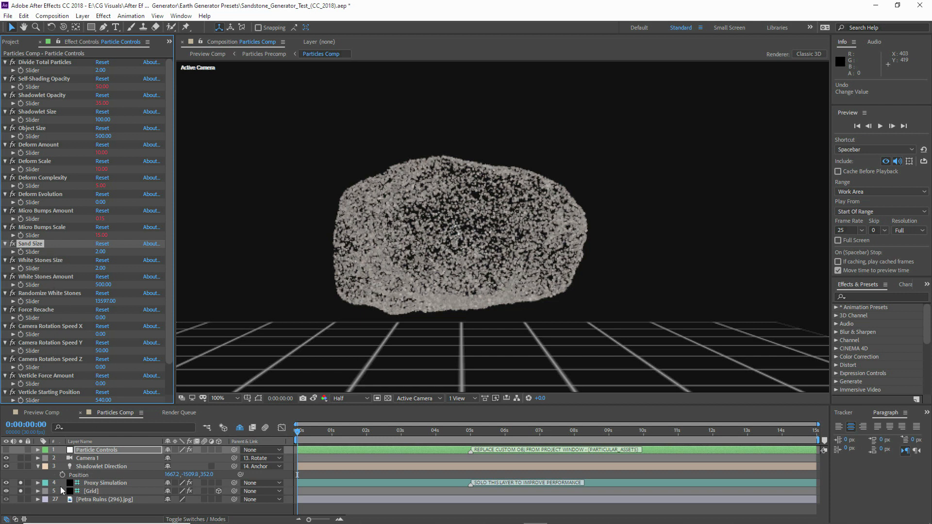
# Unsolo the Grid and Proxy Simulation layers and hide Proxy Simulation to restore the full rock in the photo
pyautogui.moveTo(20, 491); pyautogui.dragTo(20, 483)
pyautogui.click(6, 483)
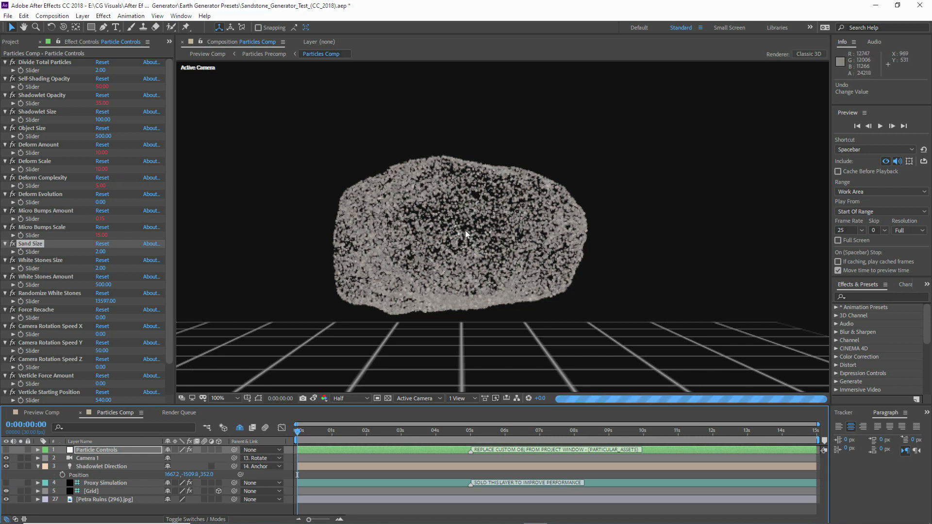
pyautogui.scroll(-2, 465, 230)
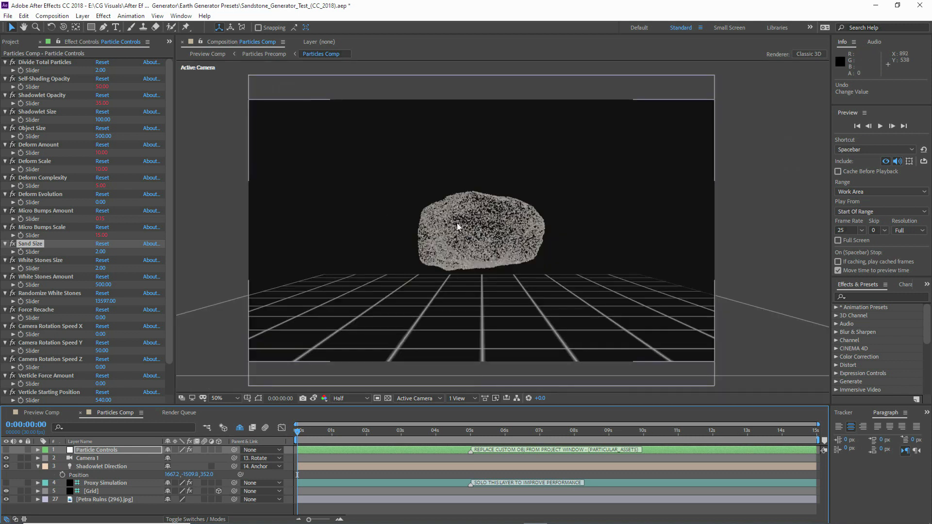
# Set the Divide Total Particles slider of the Particle Controls layer to 4
pyautogui.click(12, 42)
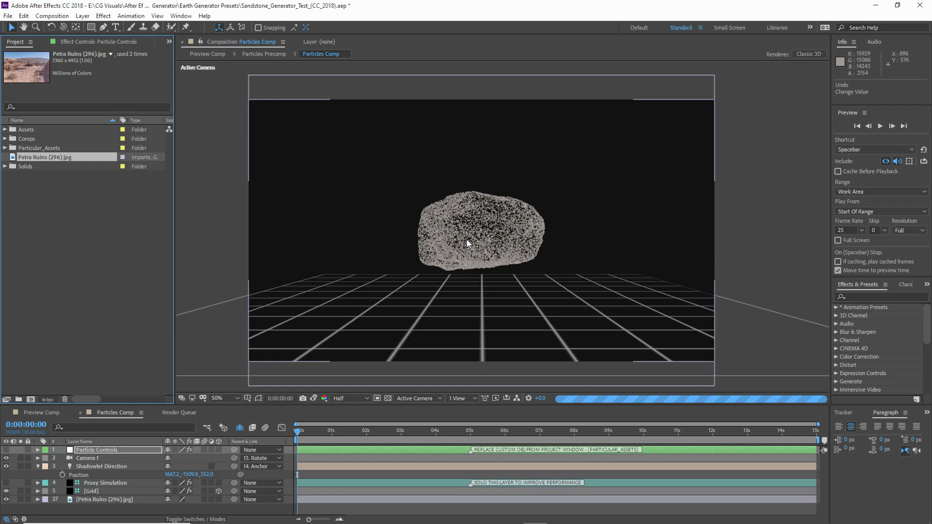
pyautogui.click(87, 42)
pyautogui.click(103, 70)
pyautogui.write('4')
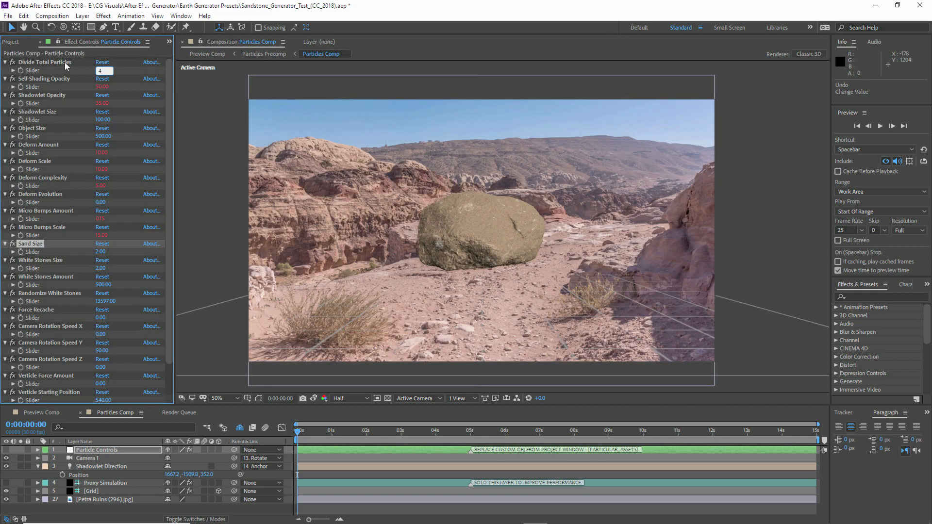
pyautogui.click(65, 62)
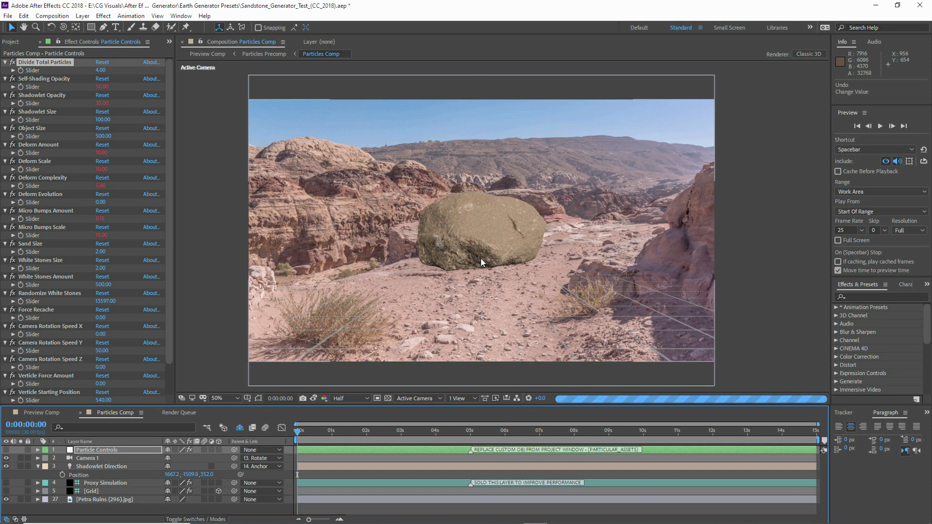
# Expand the Particular_Assets project folder and select Medium_Rock_02.obj
pyautogui.click(15, 41)
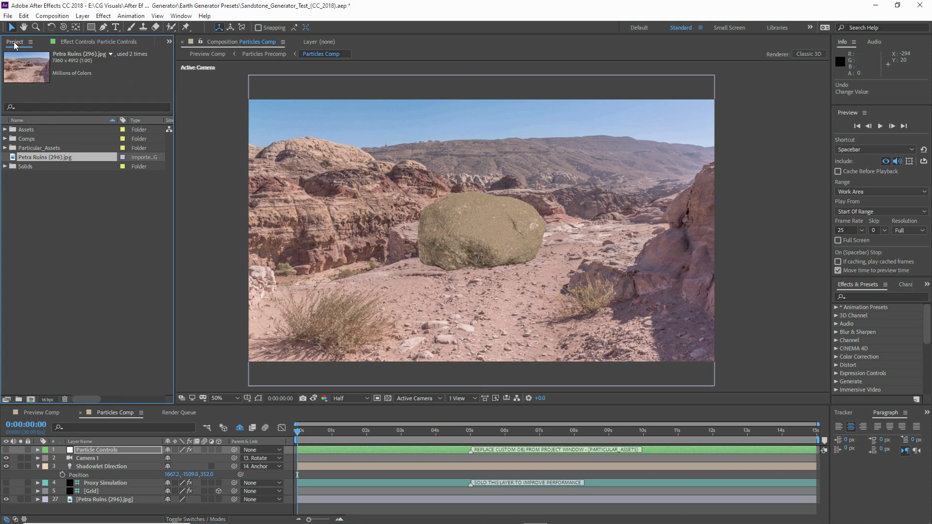
pyautogui.click(19, 149)
pyautogui.click(5, 148)
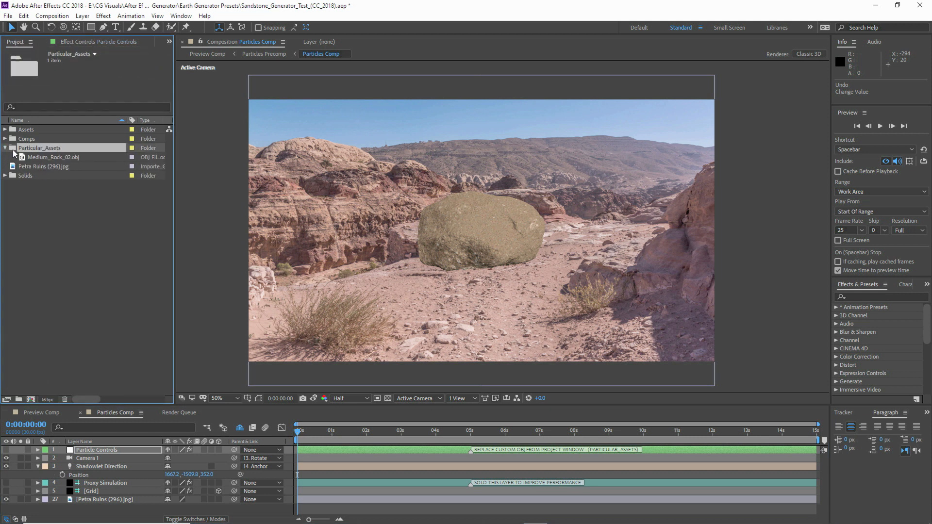
pyautogui.click(42, 159)
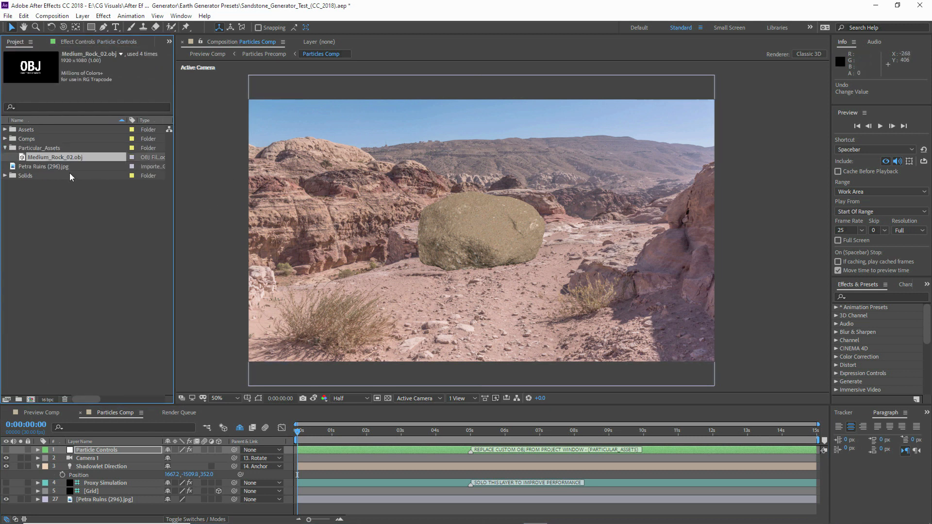
# Replace the Medium_Rock_02.obj footage with Earth_Block_03.obj from the Assets, Geometry, Rocks, Earth Blocks folder
pyautogui.rightClick(53, 158)
pyautogui.moveTo(107, 241)
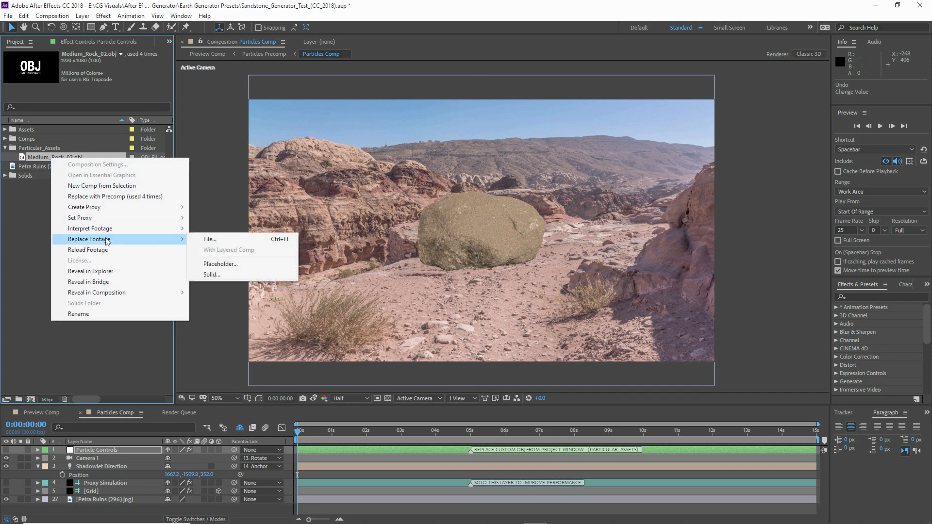
pyautogui.click(214, 242)
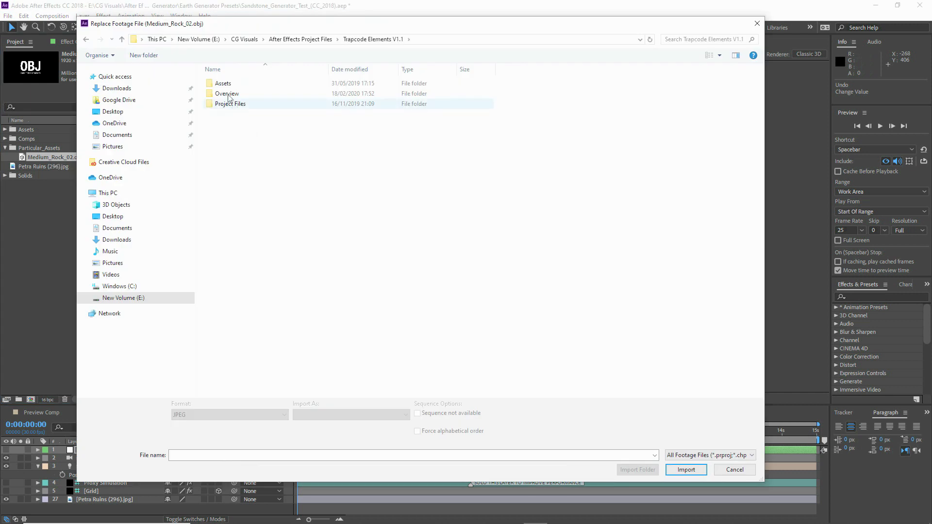
pyautogui.click(223, 85)
pyautogui.doubleClick(224, 85)
pyautogui.doubleClick(241, 85)
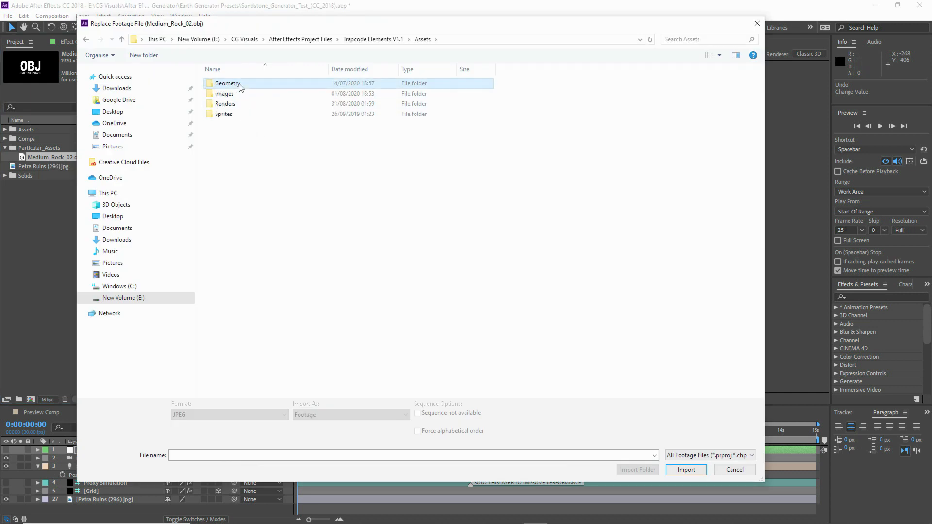
pyautogui.doubleClick(397, 98)
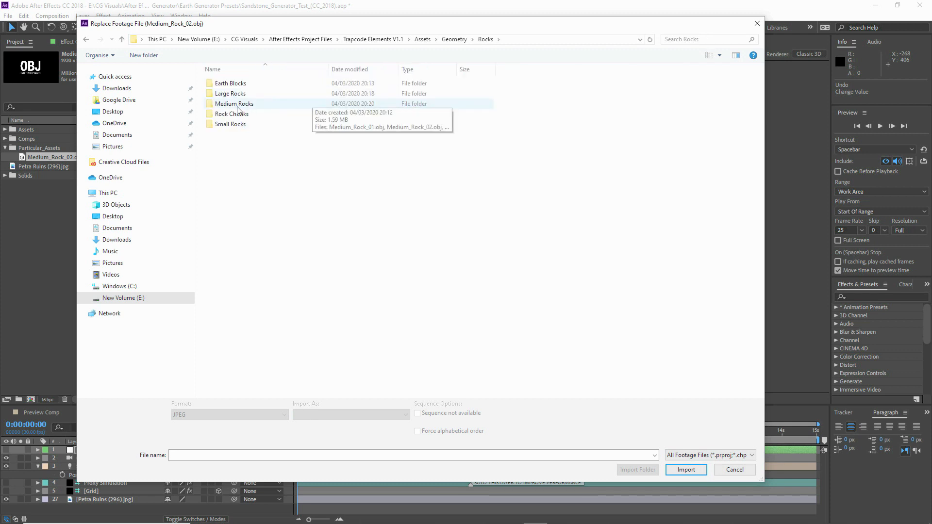
pyautogui.doubleClick(231, 85)
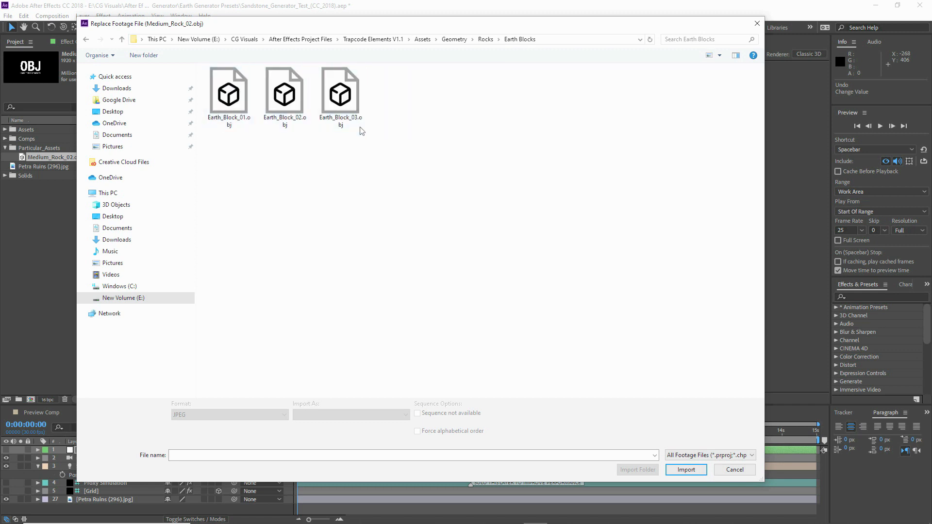
pyautogui.click(342, 93)
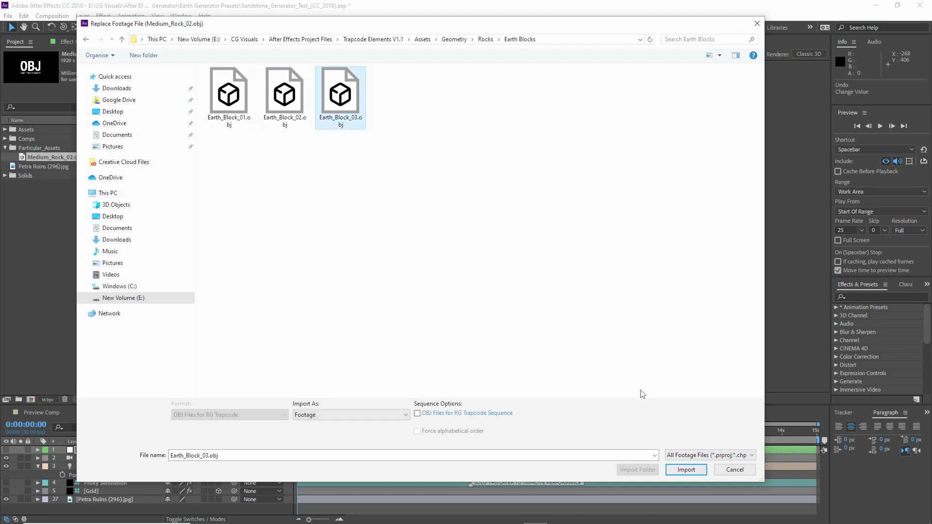
pyautogui.click(676, 471)
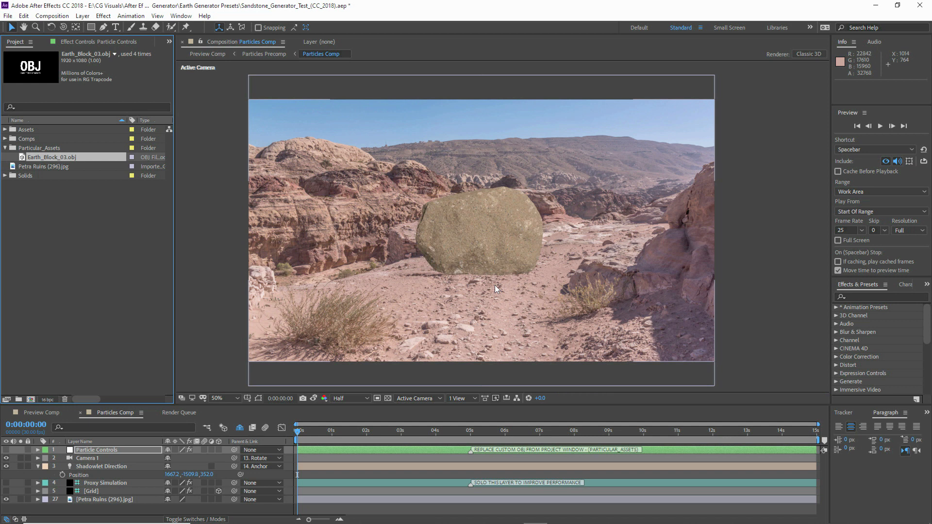
# Replace the Earth_Block_03.obj footage with Large_Rock_04.obj from the Large Rocks folder
pyautogui.rightClick(56, 157)
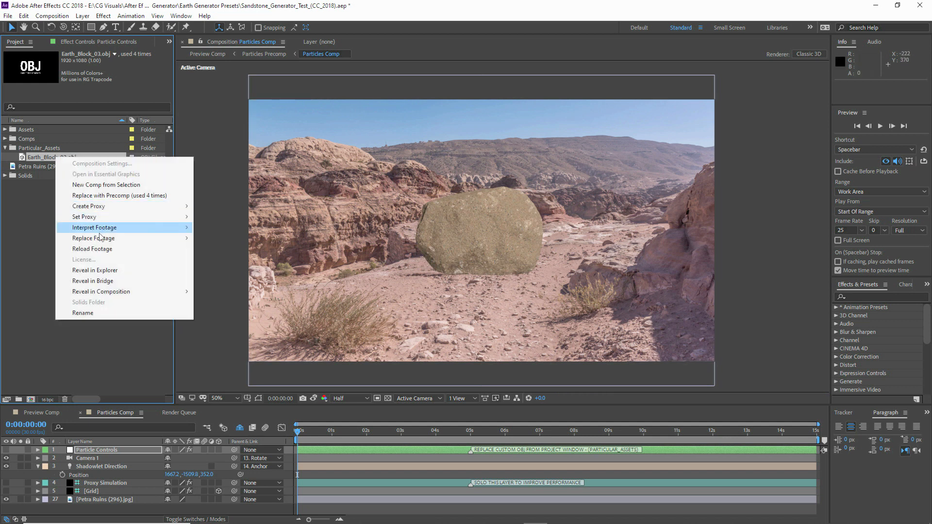
pyautogui.moveTo(181, 238)
pyautogui.click(213, 238)
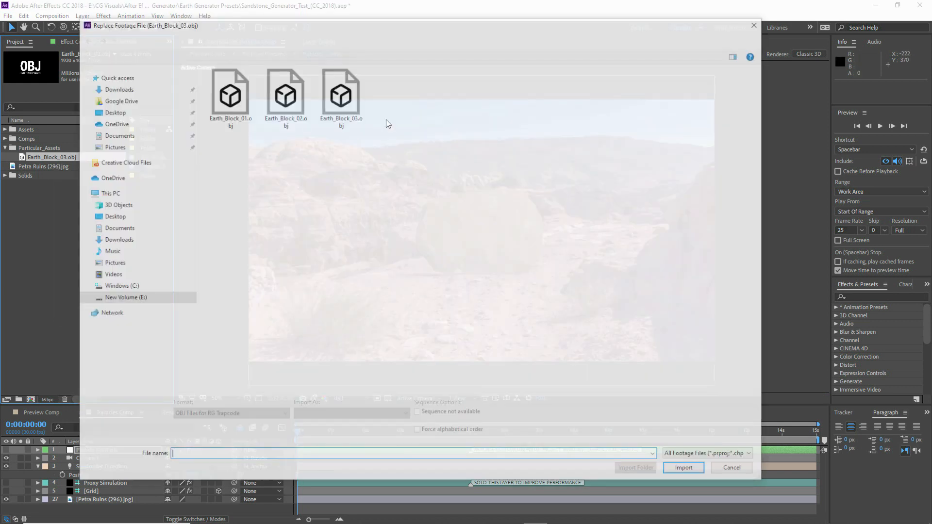
pyautogui.click(484, 41)
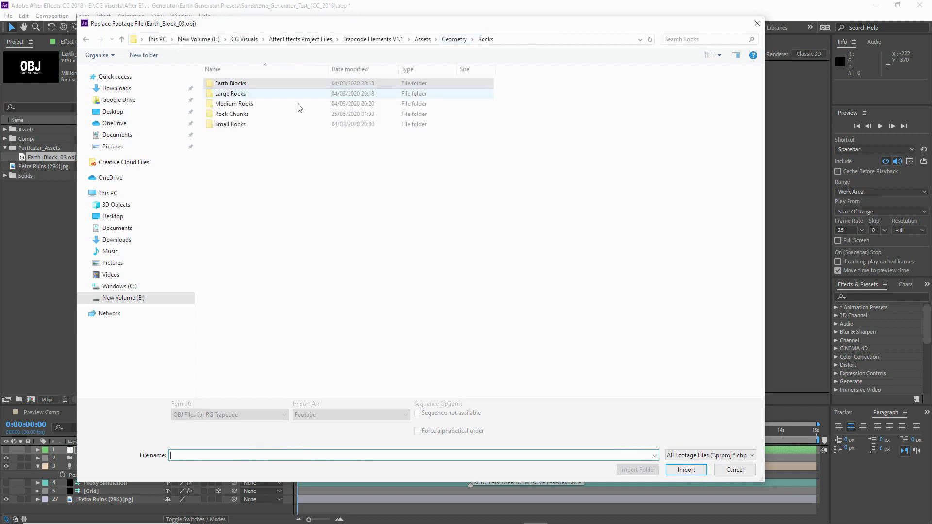
pyautogui.doubleClick(248, 94)
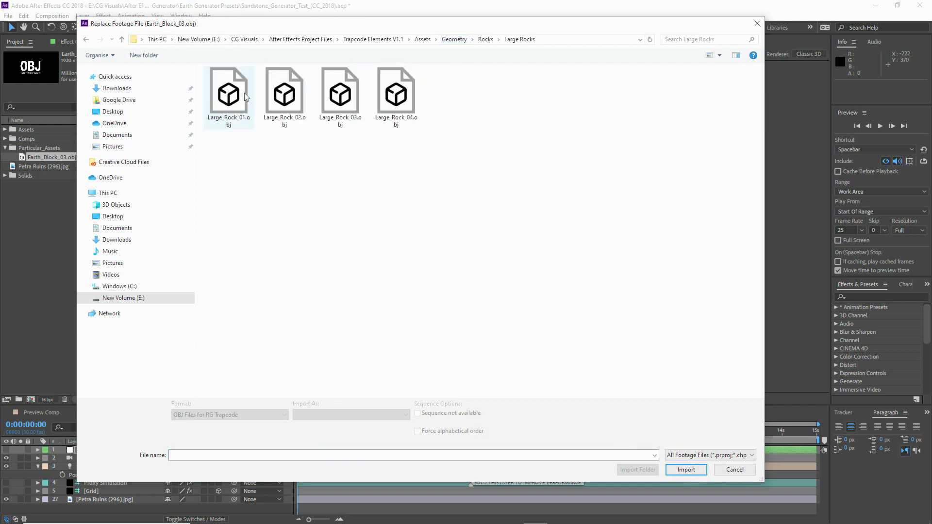
pyautogui.click(386, 103)
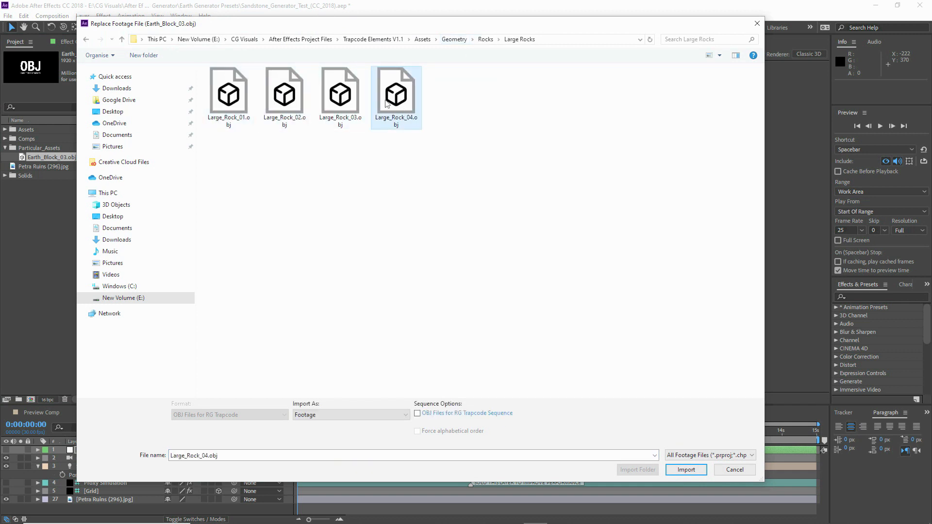
pyautogui.click(674, 469)
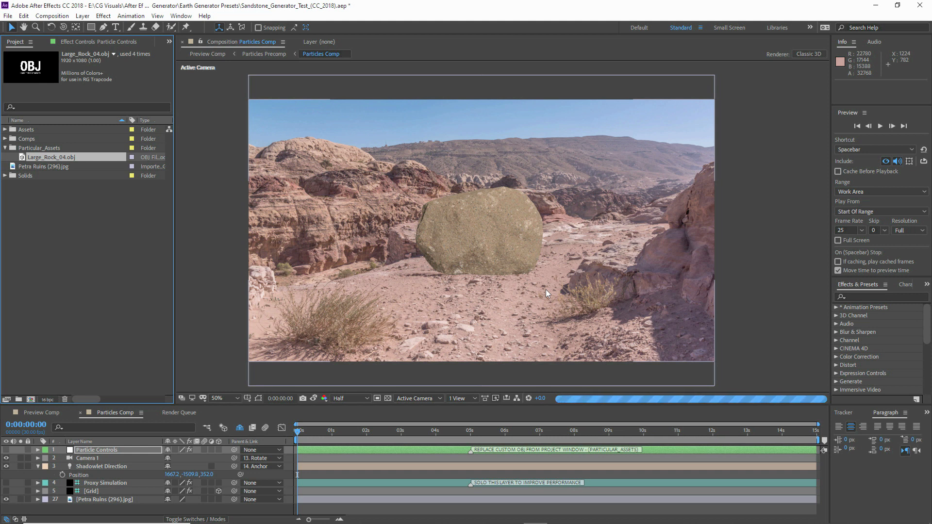
# Replace the Large_Rock_04.obj footage with Medium_Rock_01.obj from the Medium Rocks folder
pyautogui.rightClick(45, 156)
pyautogui.moveTo(107, 236)
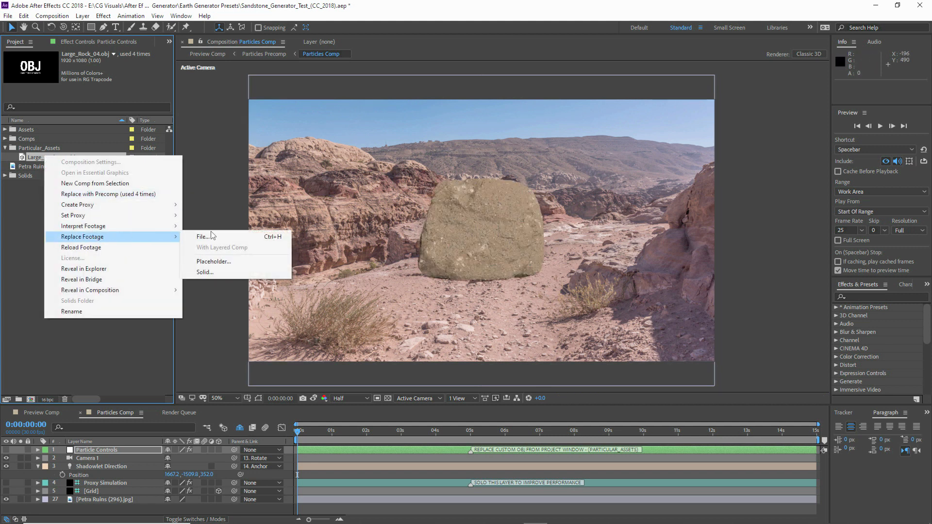
pyautogui.click(220, 237)
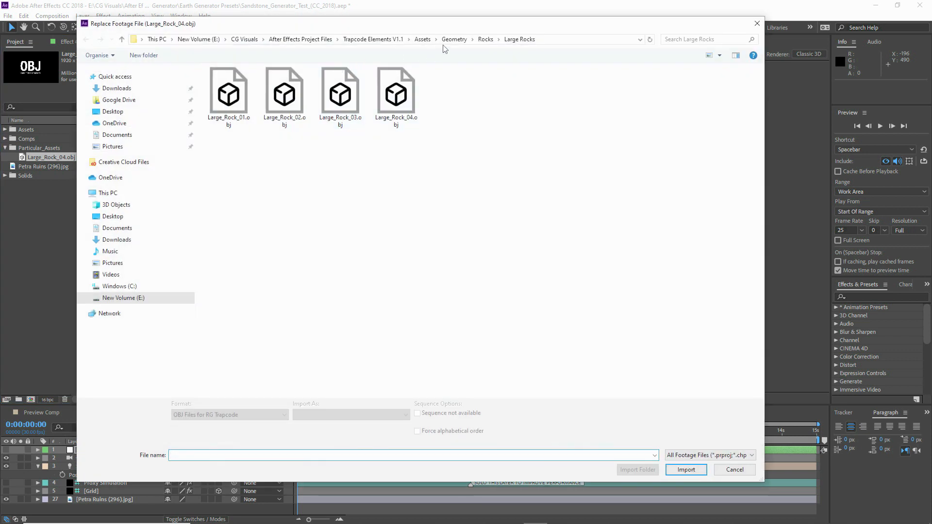
pyautogui.click(485, 39)
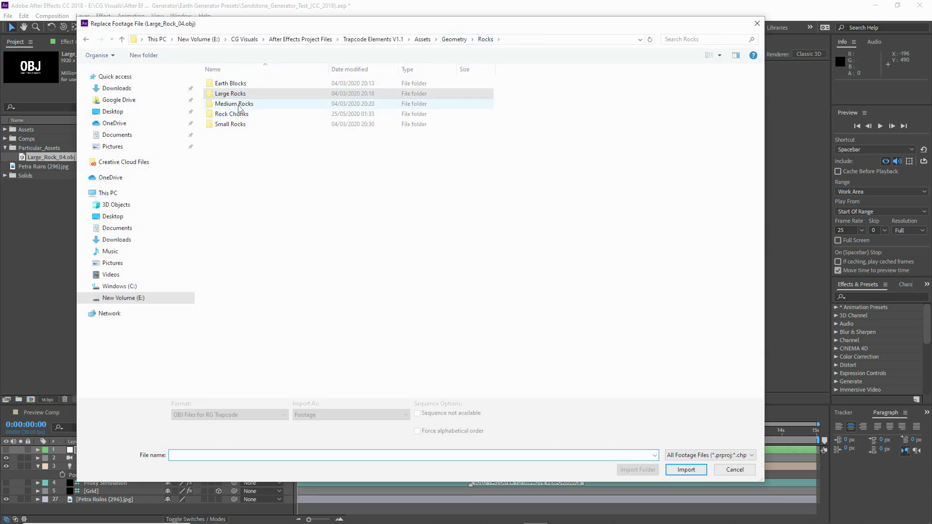
pyautogui.doubleClick(239, 105)
pyautogui.click(239, 106)
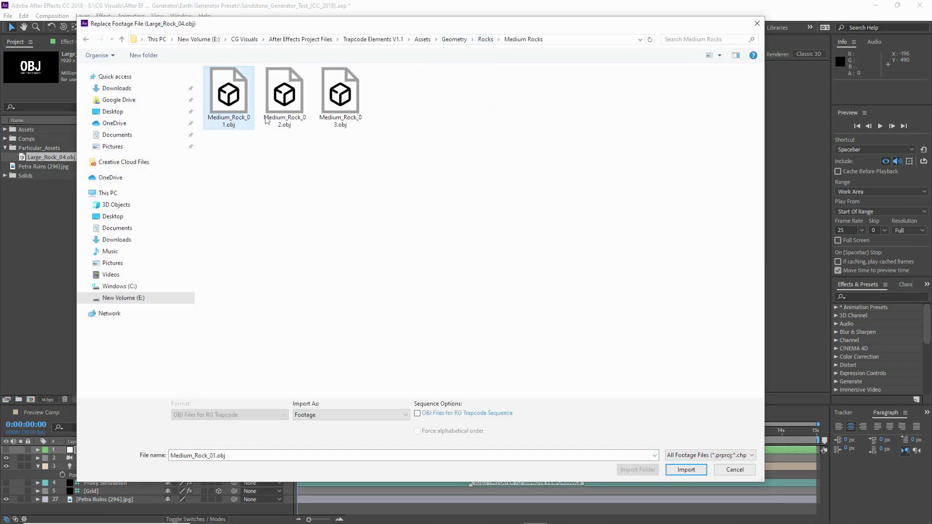
pyautogui.click(684, 470)
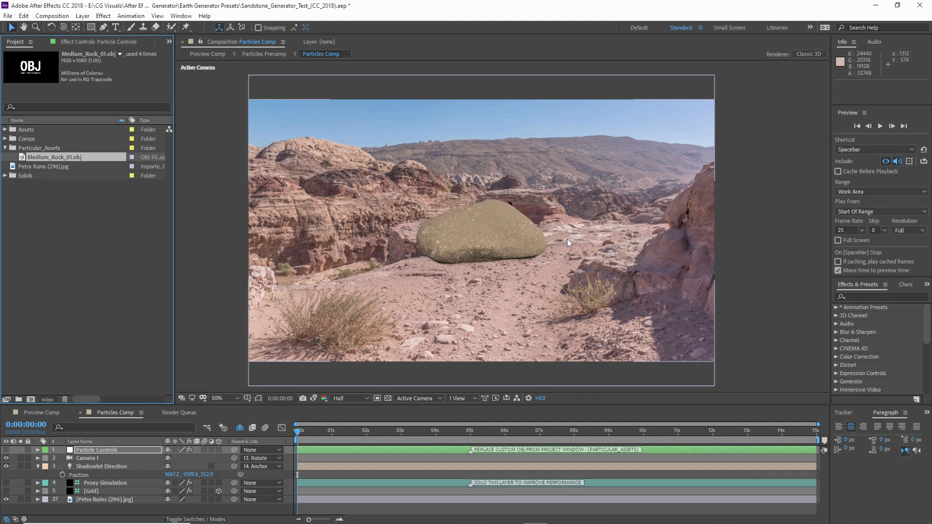
# Undo the last three footage replacements of the rock OBJ
pyautogui.hotkey('ctrl', 'z')
pyautogui.hotkey('ctrl', 'z')
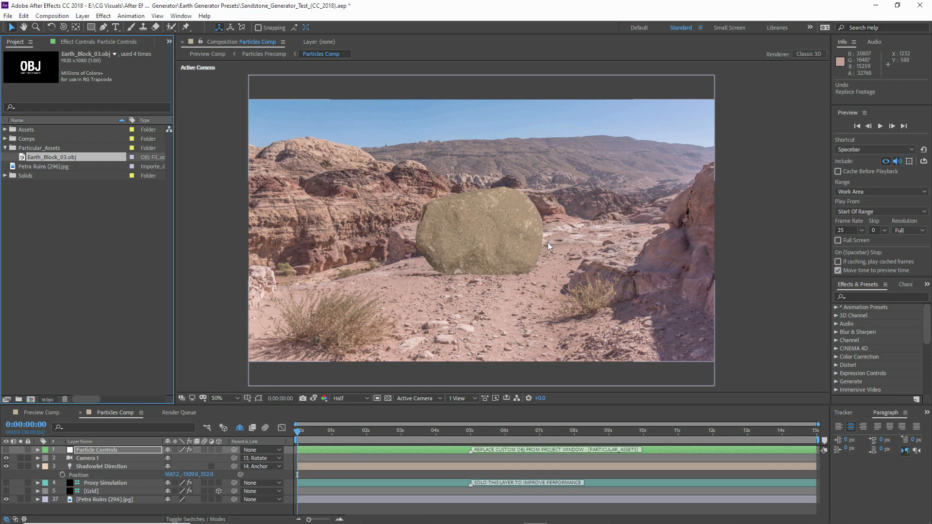
pyautogui.hotkey('ctrl', 'z')
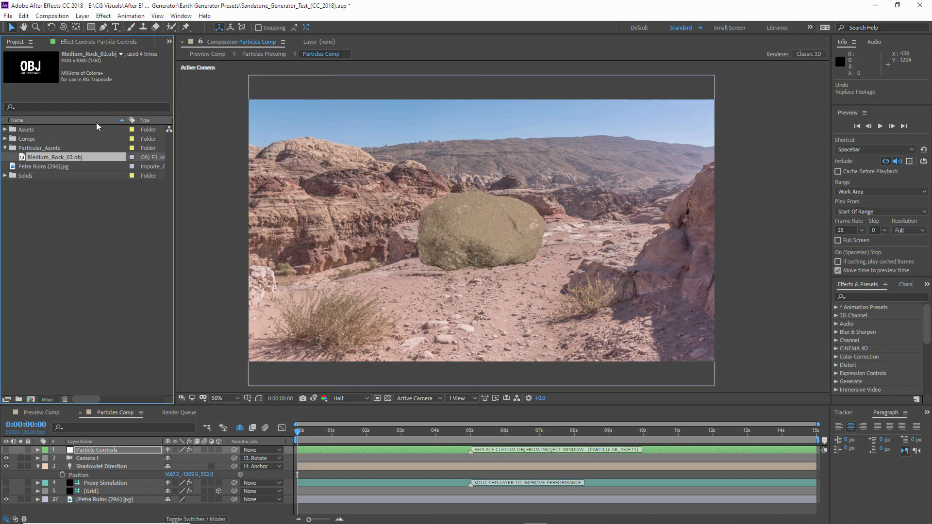
# Set the Divide Total Particles slider of the Particle Controls layer to 2
pyautogui.click(101, 41)
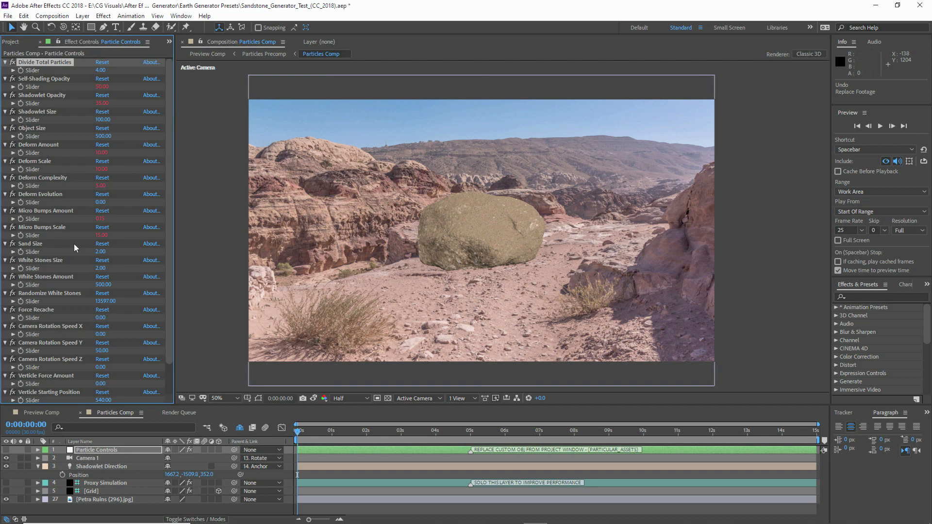
pyautogui.scroll(-2, 74, 243)
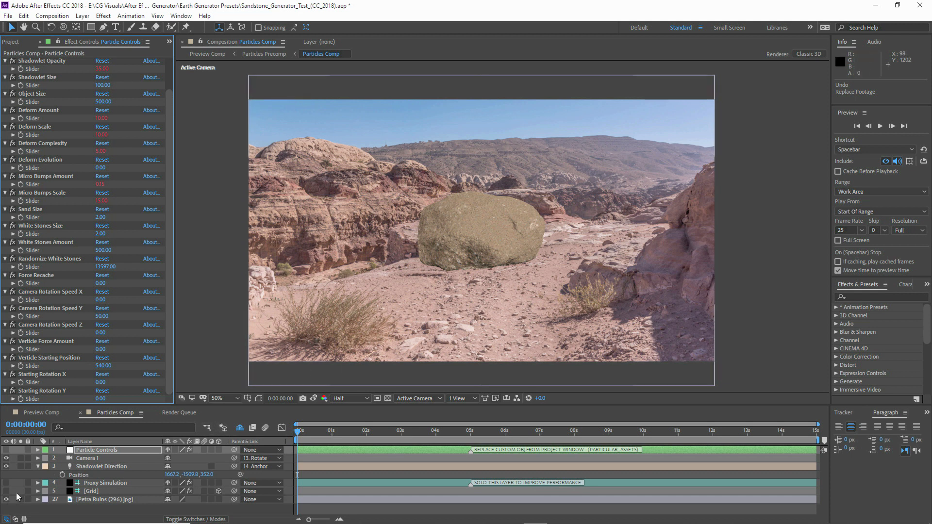
pyautogui.scroll(2, 106, 119)
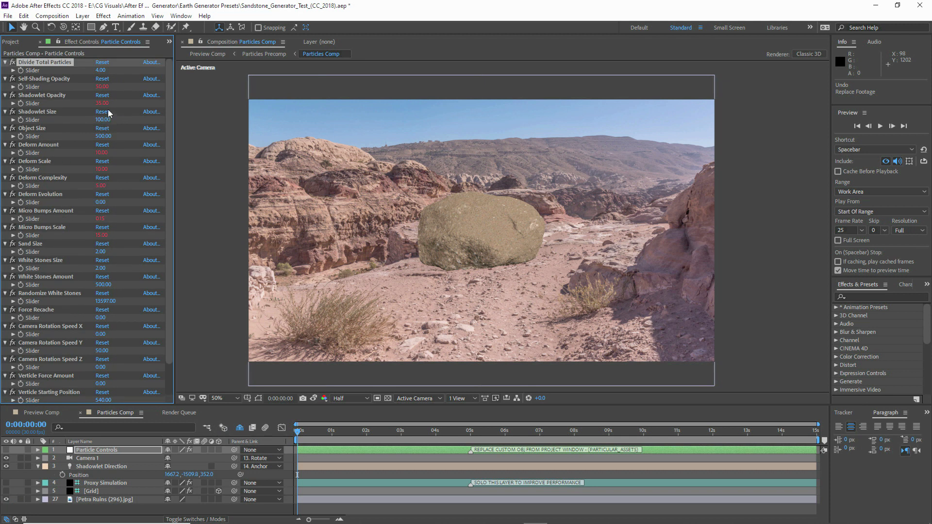
pyautogui.click(101, 71)
pyautogui.write('2')
pyautogui.press('Return')
# In Preview Comp, move the Shadow layer along its Z axis to about -159
pyautogui.click(41, 413)
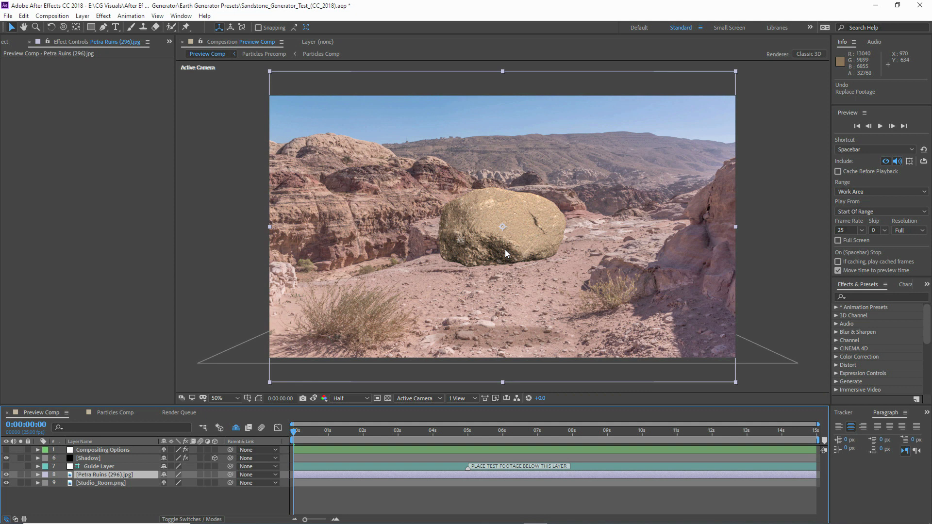
pyautogui.click(99, 457)
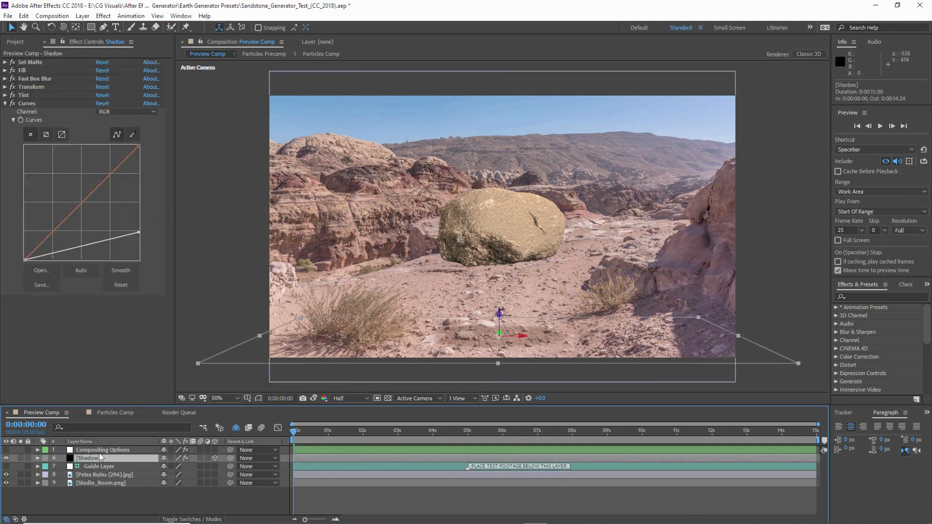
pyautogui.moveTo(523, 337); pyautogui.dragTo(635, 142)
pyautogui.scroll(1, 433, 324)
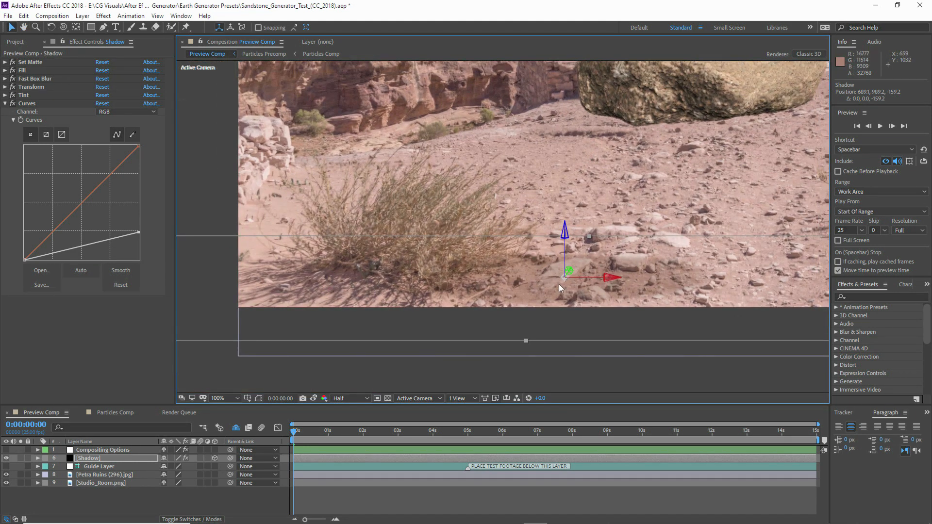
# Set both Shadow Opacity and Shadow Darkness to 75 on the Compositing Options layer
pyautogui.click(130, 450)
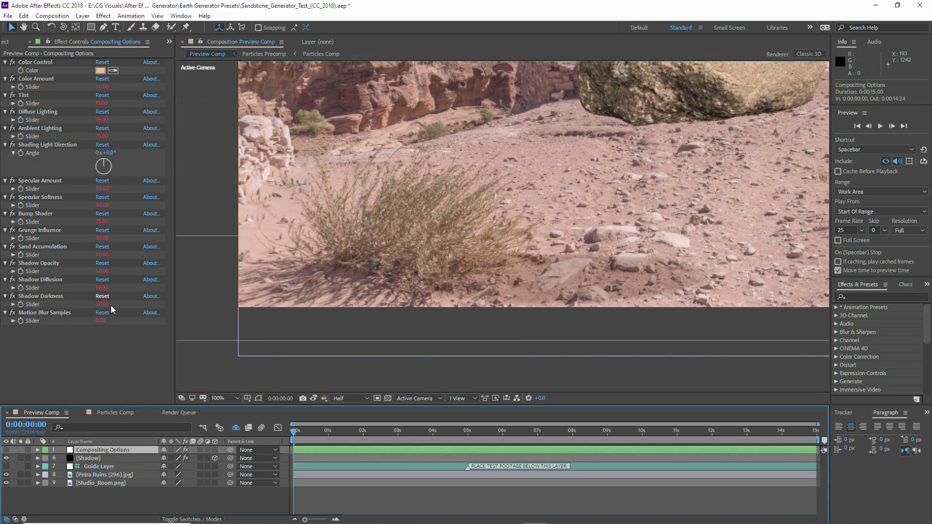
pyautogui.click(102, 272)
pyautogui.write('75')
pyautogui.press('Return')
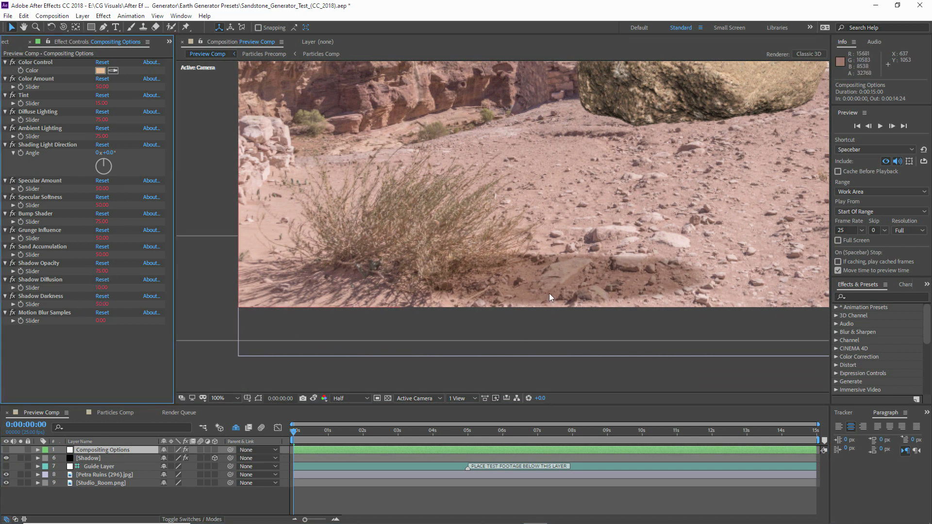
pyautogui.click(107, 305)
pyautogui.write('75')
pyautogui.press('Return')
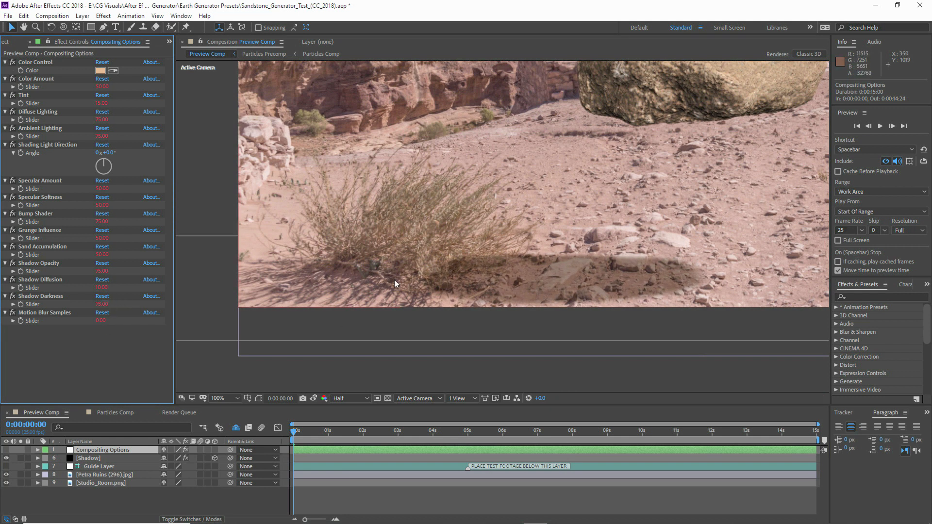
# Set Shadow Diffusion to 5, refine it to 7, and lower Shadow Opacity to about 58
pyautogui.click(103, 288)
pyautogui.write('5')
pyautogui.click(106, 356)
pyautogui.scroll(-1, 584, 130)
pyautogui.moveTo(552, 133); pyautogui.dragTo(486, 209)
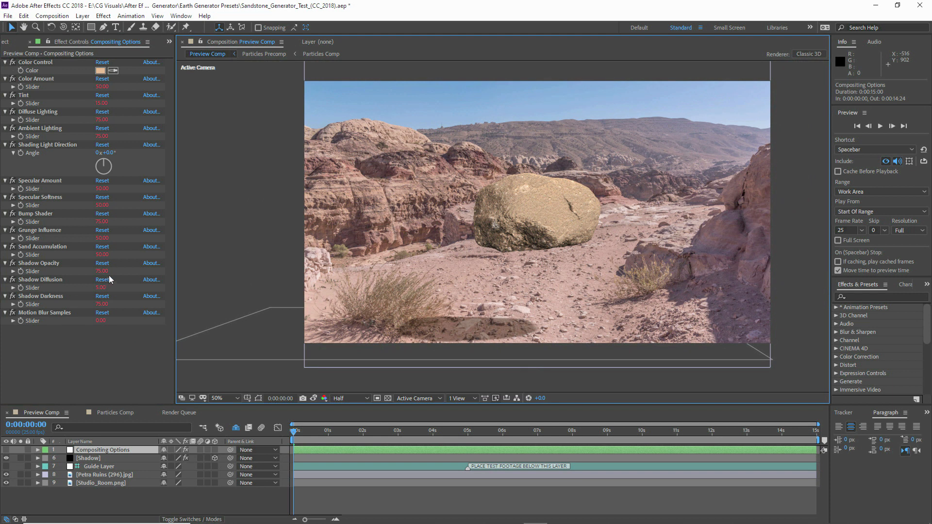
pyautogui.moveTo(101, 271)
pyautogui.mouseDown()
pyautogui.moveTo(89, 273)
pyautogui.moveTo(100, 288)
pyautogui.mouseUp()
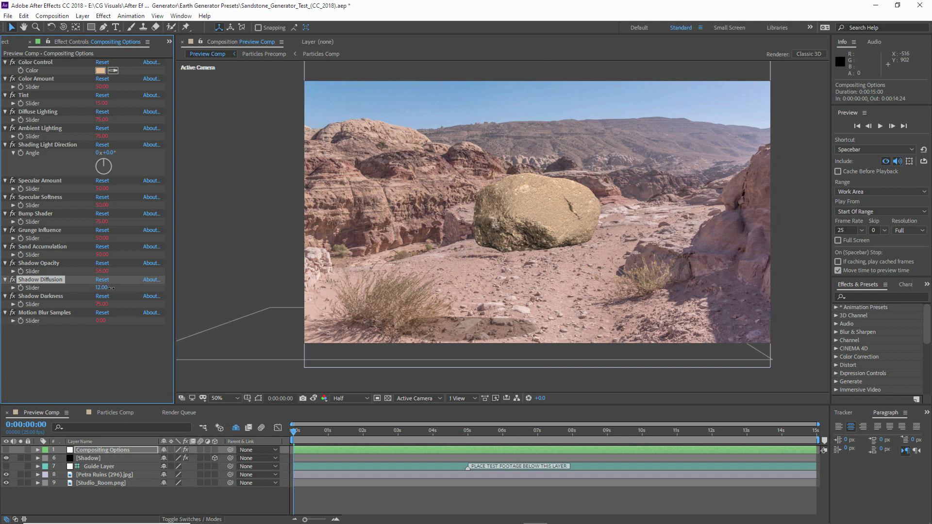
# Move the Shadow layer to about 769, 989, -193 and adjust its Transform effect's Scale Height to -200
pyautogui.click(97, 460)
pyautogui.moveTo(469, 327); pyautogui.dragTo(509, 333)
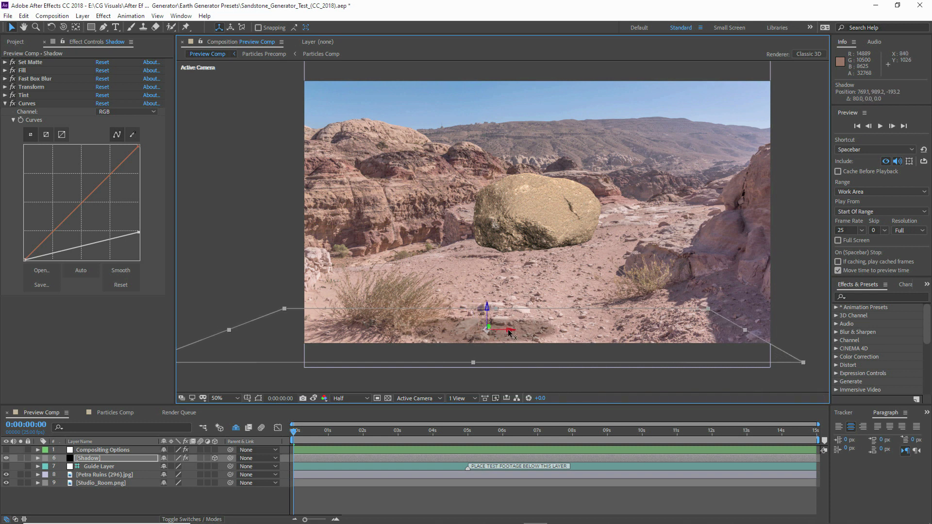
pyautogui.click(6, 87)
pyautogui.moveTo(112, 120); pyautogui.dragTo(90, 184)
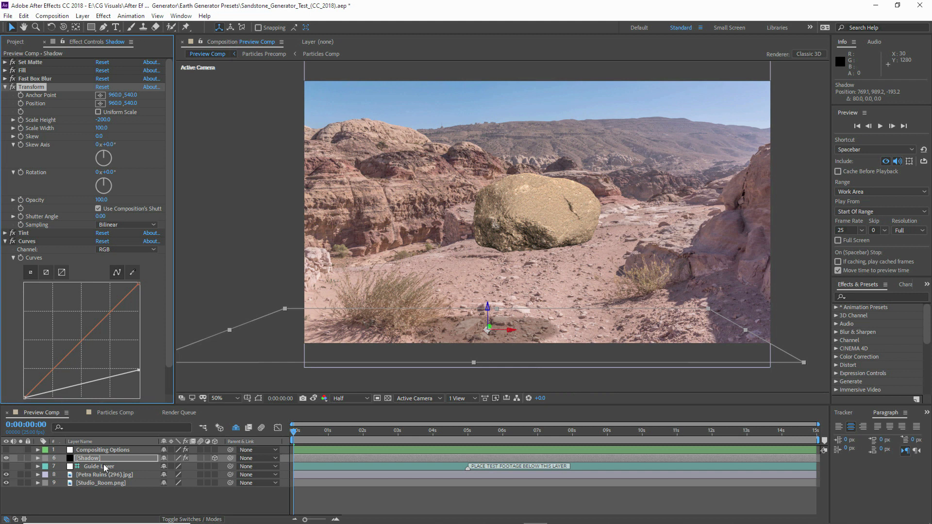
# Select the Compositing Options layer, center the composition view on the rock, and save the project
pyautogui.click(100, 452)
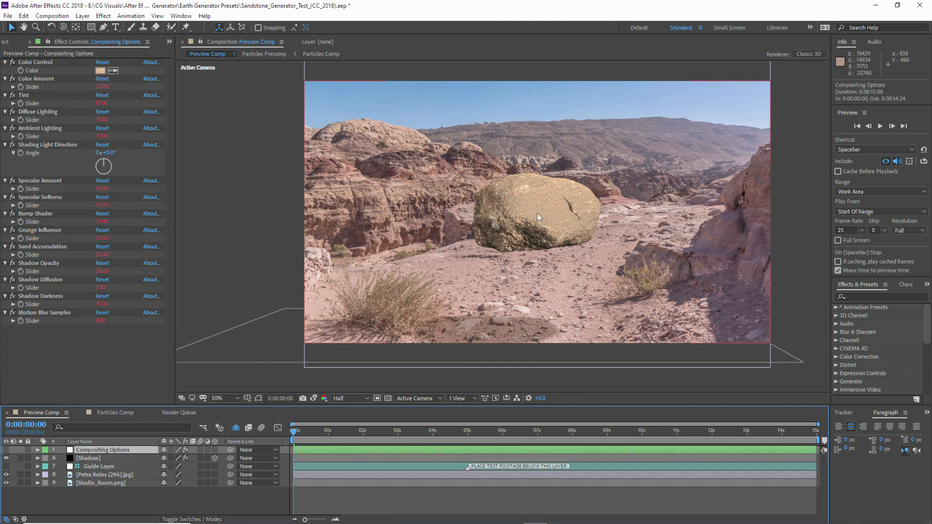
pyautogui.moveTo(551, 181); pyautogui.dragTo(496, 191)
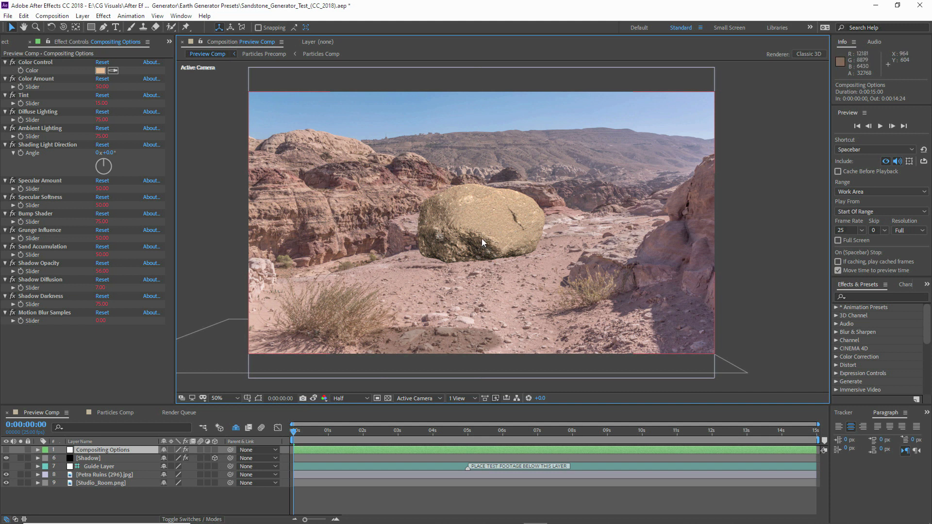
pyautogui.click(7, 15)
pyautogui.click(24, 104)
# Sample the Color Control color from the pinkish rocks on the far right of the Petra Ruins photo
pyautogui.click(112, 71)
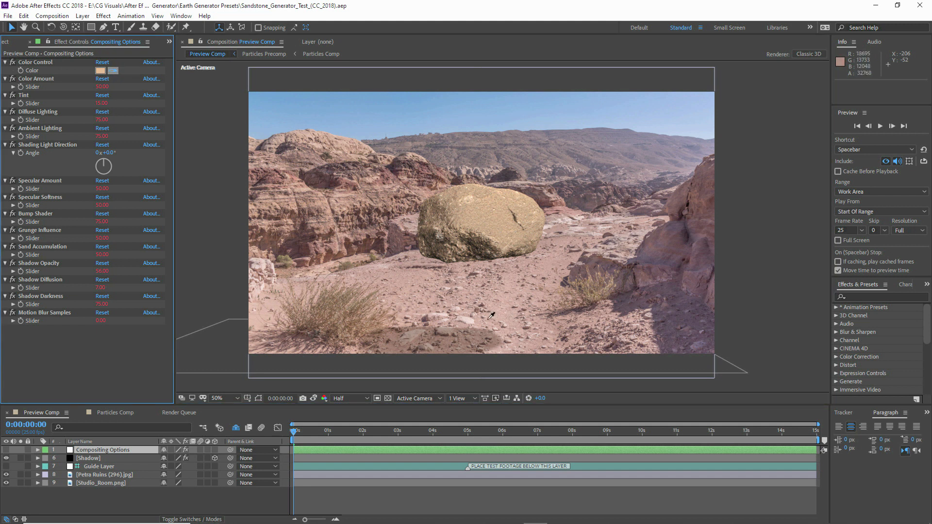
pyautogui.click(639, 234)
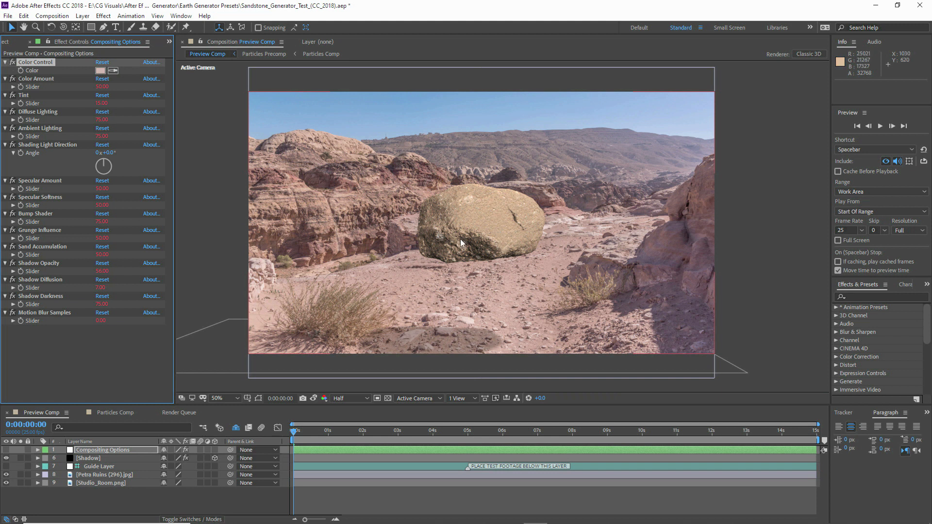
pyautogui.click(99, 466)
pyautogui.click(97, 449)
pyautogui.click(313, 398)
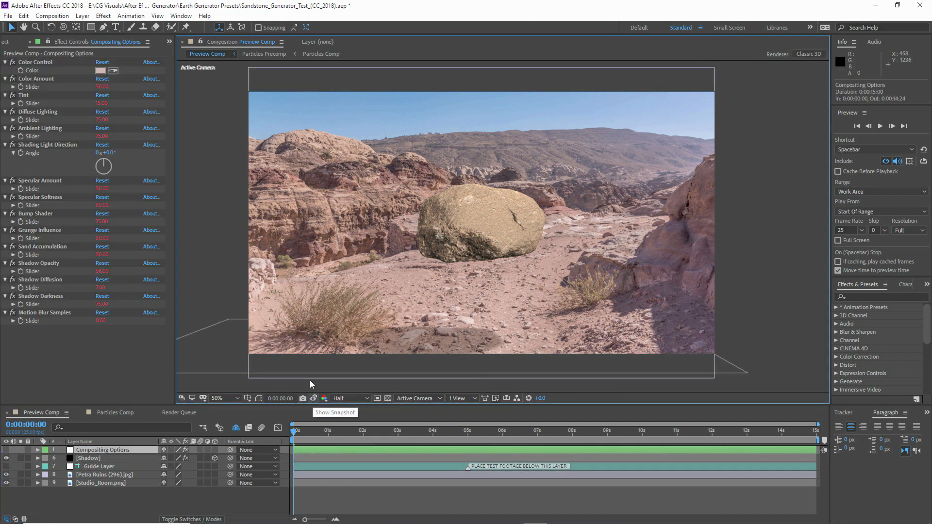
# Set the Color Amount slider of Compositing Options to 71
pyautogui.click(102, 87)
pyautogui.write('70')
pyautogui.press('Return')
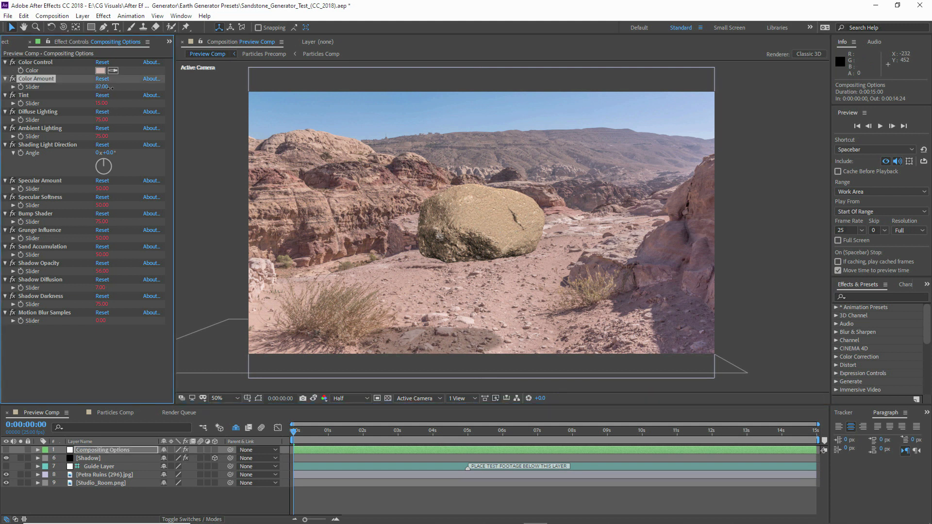
pyautogui.click(103, 87)
pyautogui.write('71')
pyautogui.press('Return')
# Raise the Tint slider, and set Diffuse Lighting to 100 and Ambient Lighting to 87
pyautogui.moveTo(101, 102); pyautogui.dragTo(124, 120)
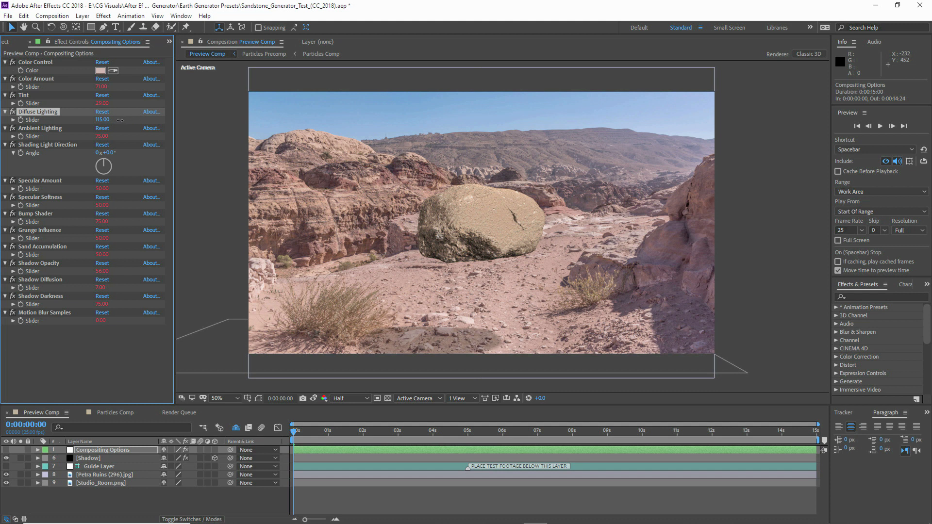
pyautogui.moveTo(101, 136)
pyautogui.mouseDown()
pyautogui.moveTo(118, 136)
pyautogui.moveTo(105, 136)
pyautogui.mouseUp()
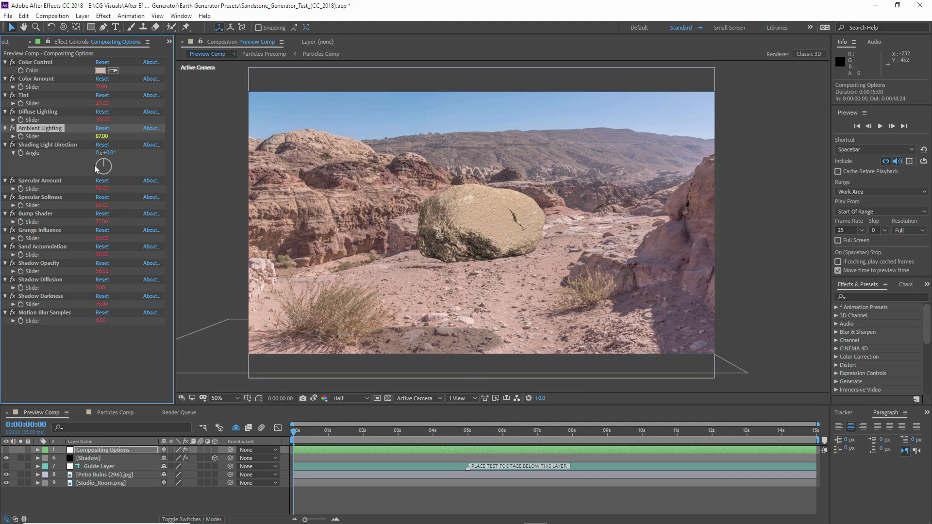
# Resample the Color Control color from the pink sand in the photo's foreground and raise the Color Amount slider
pyautogui.click(112, 71)
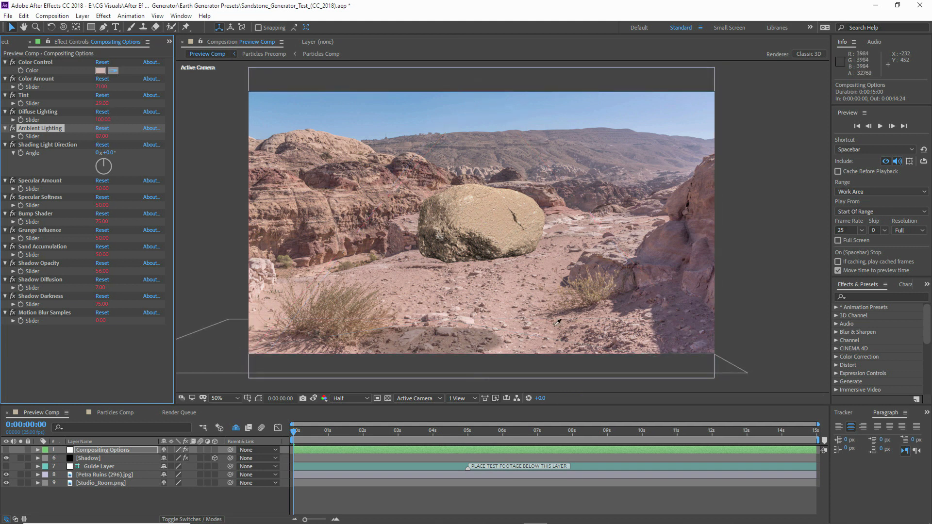
pyautogui.click(506, 314)
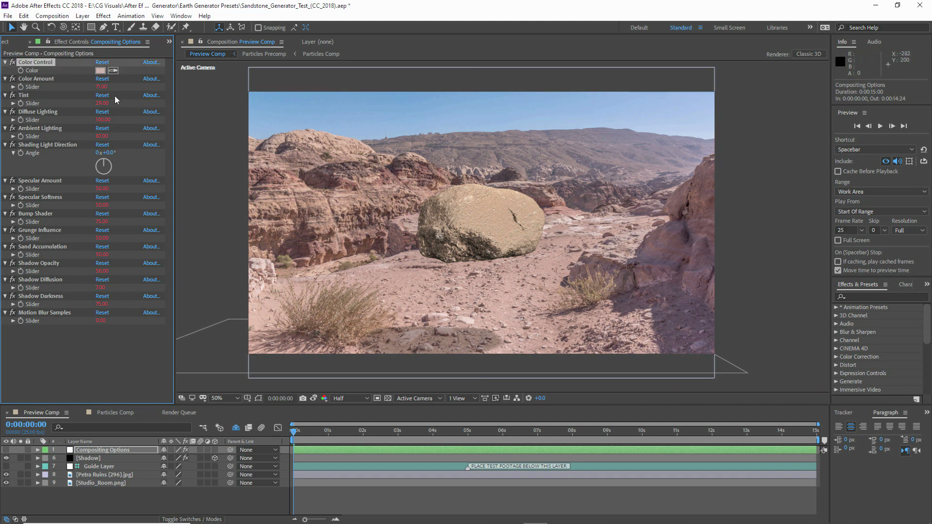
pyautogui.moveTo(103, 87); pyautogui.dragTo(115, 86)
# Try sampling the Color Control color from the blue sky, and undo the change
pyautogui.click(113, 70)
pyautogui.click(367, 122)
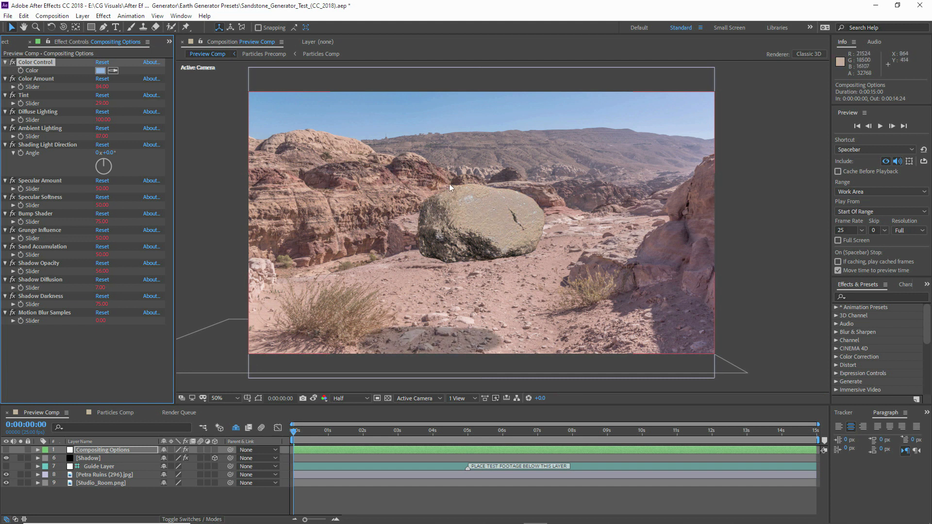
pyautogui.hotkey('ctrl', 'z')
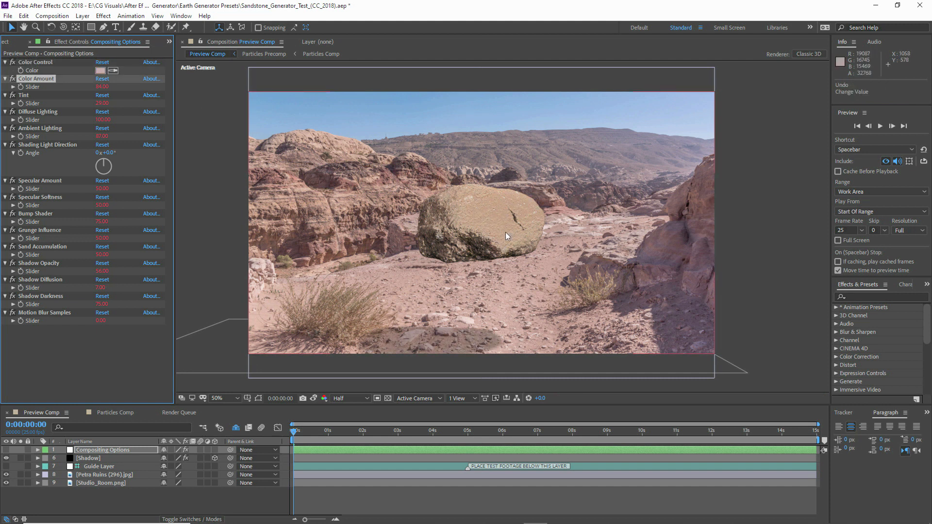
# Set the Color Amount slider to 76 and the Specular Amount slider to 100
pyautogui.moveTo(100, 87); pyautogui.dragTo(100, 90)
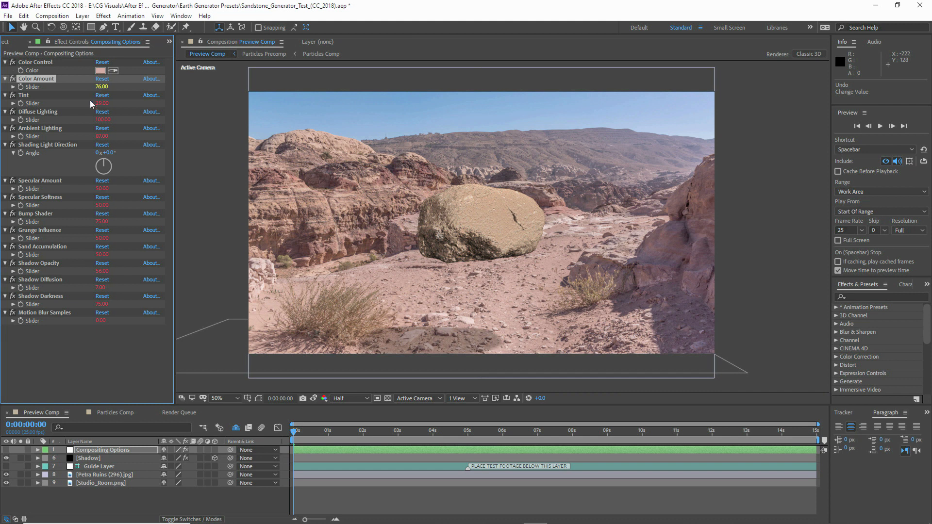
pyautogui.click(59, 182)
pyautogui.moveTo(101, 189); pyautogui.dragTo(156, 181)
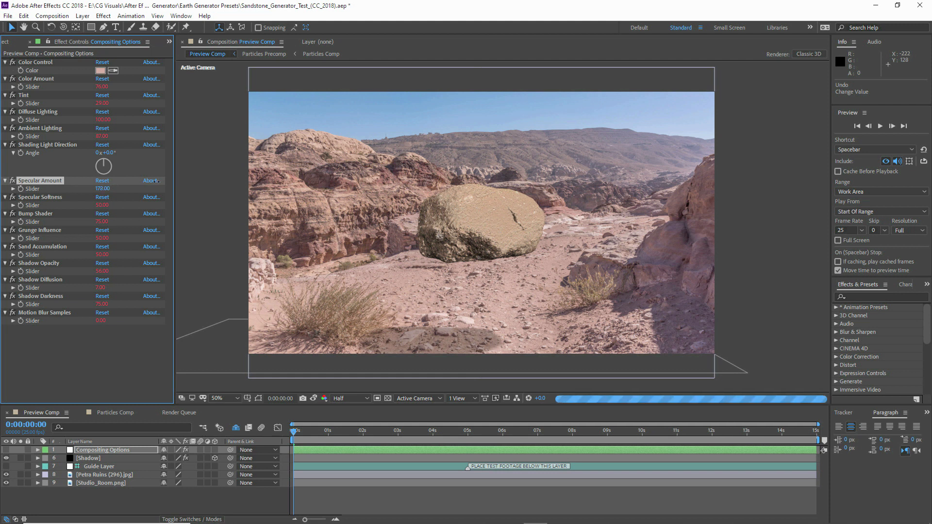
pyautogui.moveTo(151, 181); pyautogui.dragTo(151, 181)
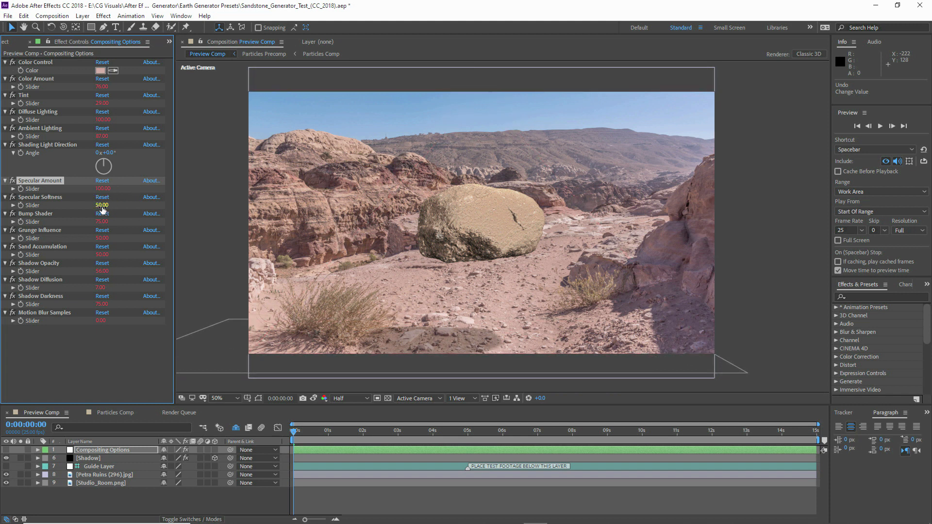
# Adjust the Specular Softness slider, compare the rock with the stored snapshot, and lower the Bump Shader to 29
pyautogui.scroll(2, 445, 211)
pyautogui.moveTo(92, 205)
pyautogui.mouseDown()
pyautogui.moveTo(133, 202)
pyautogui.moveTo(103, 204)
pyautogui.mouseUp()
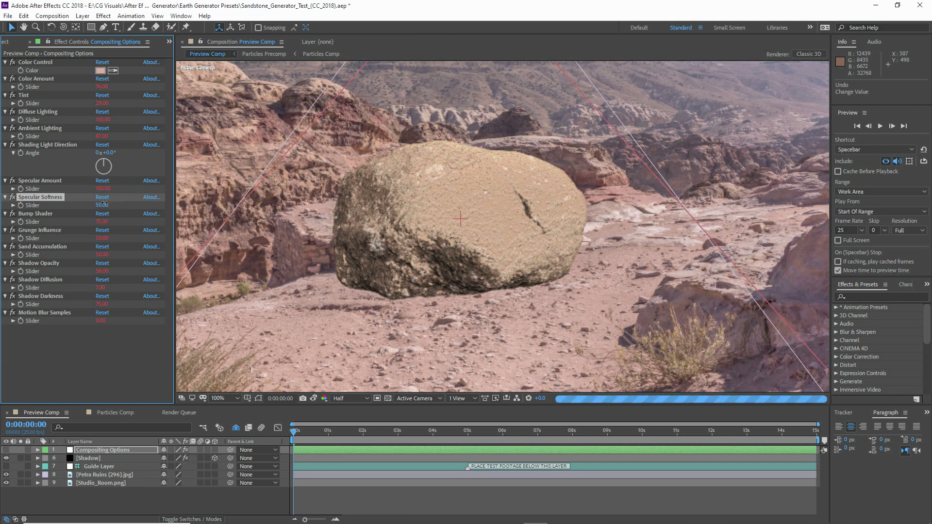
pyautogui.click(313, 398)
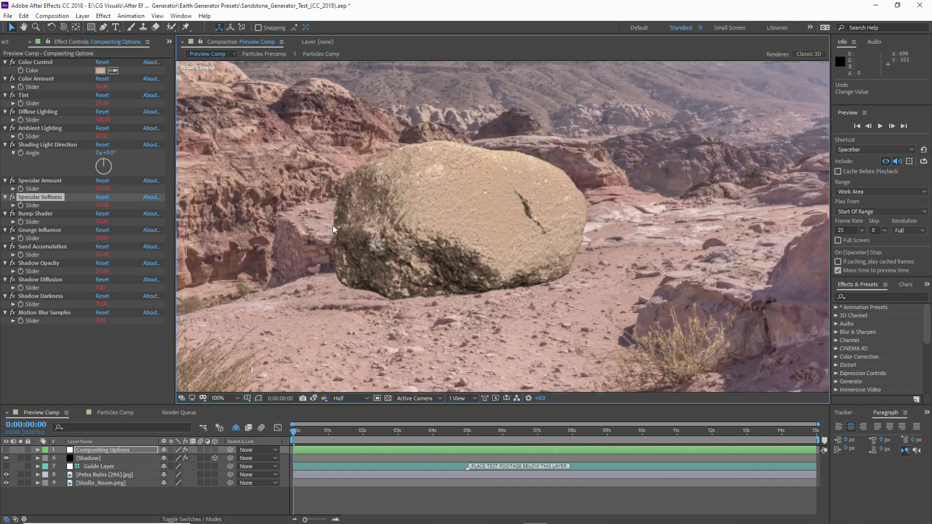
pyautogui.moveTo(102, 221); pyautogui.dragTo(80, 221)
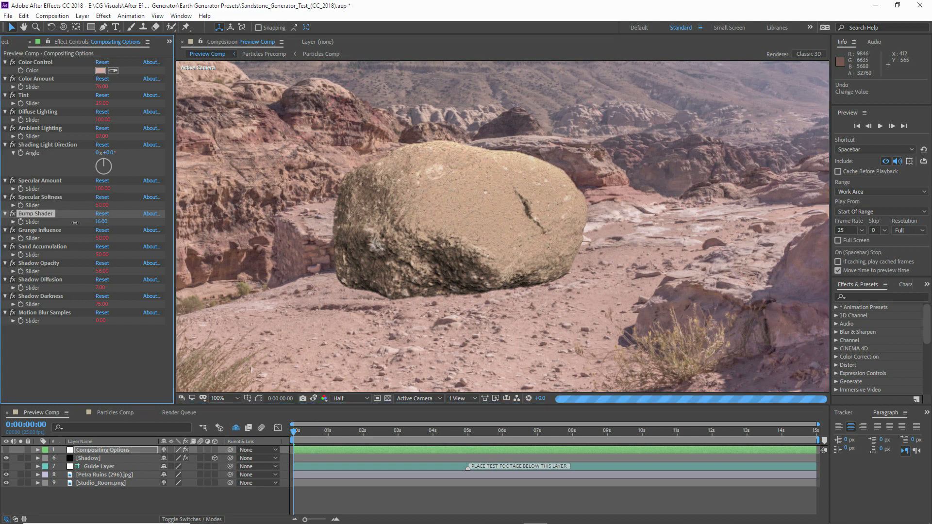
pyautogui.press(',')
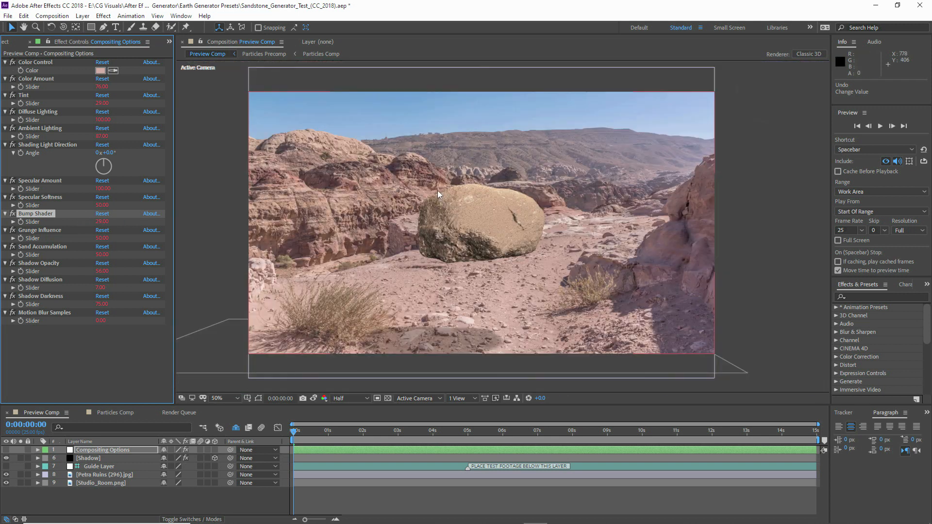
# Lower the Grunge Influence and Sand Accumulation sliders of Compositing Options while viewing the rock close up
pyautogui.click(54, 232)
pyautogui.press('.')
pyautogui.moveTo(101, 239)
pyautogui.mouseDown()
pyautogui.moveTo(117, 238)
pyautogui.moveTo(82, 238)
pyautogui.mouseUp()
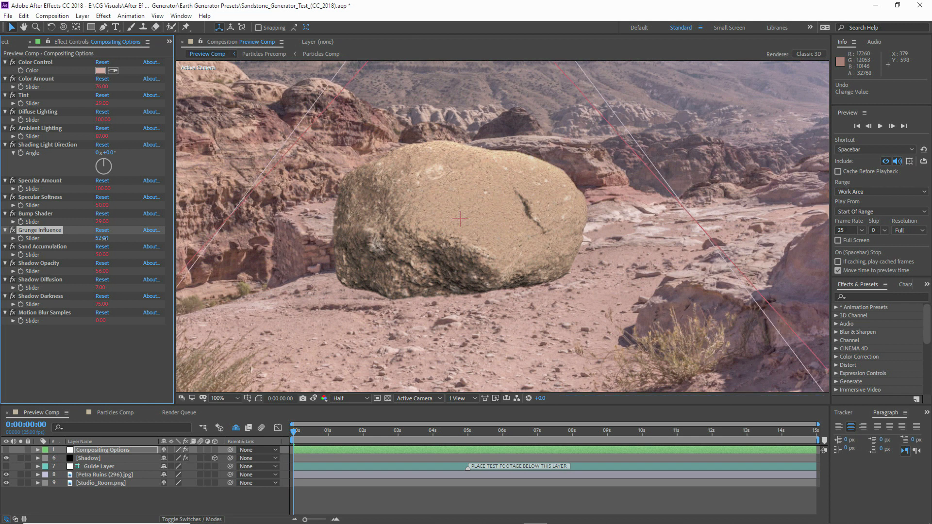
pyautogui.moveTo(96, 238); pyautogui.dragTo(96, 238)
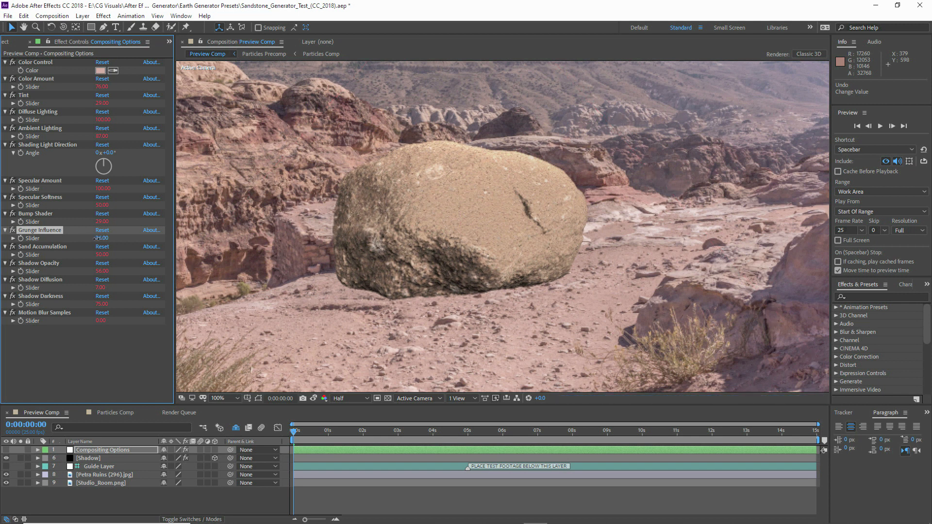
pyautogui.moveTo(96, 239); pyautogui.dragTo(75, 248)
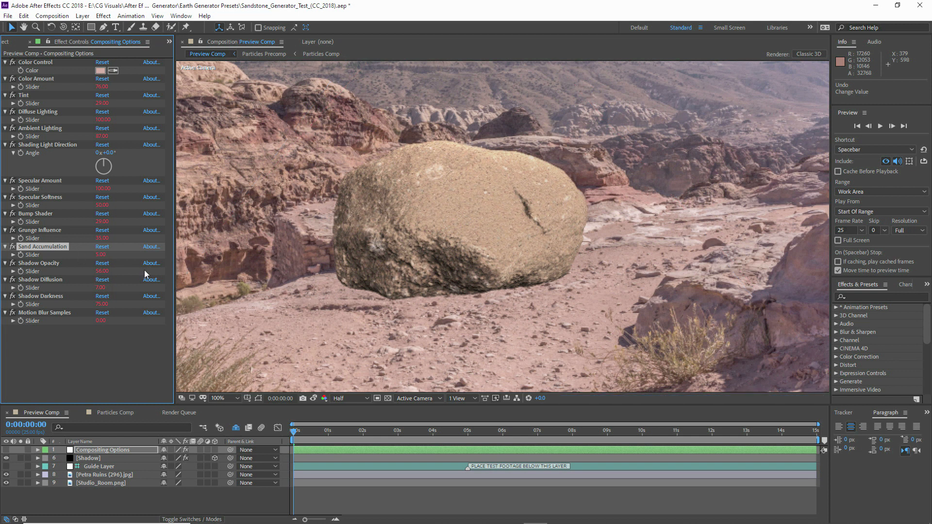
# Take a snapshot of the whole composite and lock the composition viewer on Preview Comp
pyautogui.scroll(-1, 429, 236)
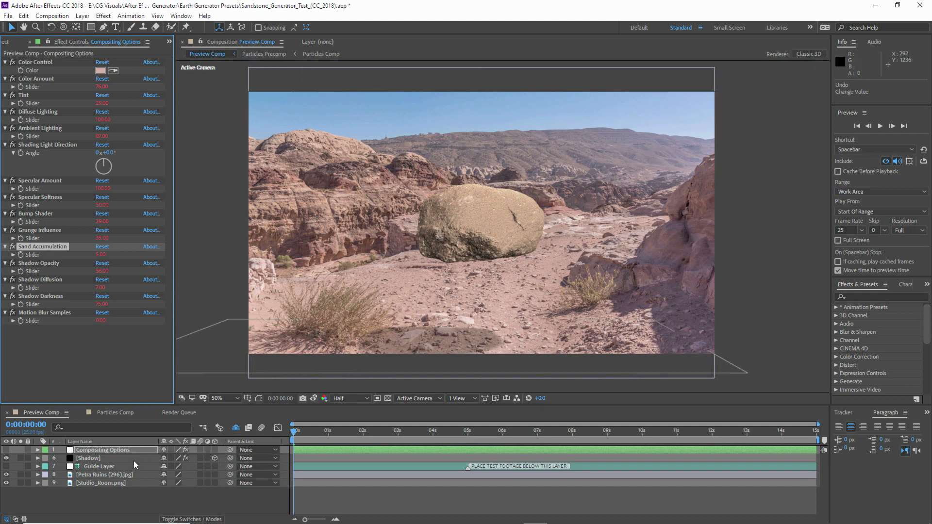
pyautogui.click(304, 399)
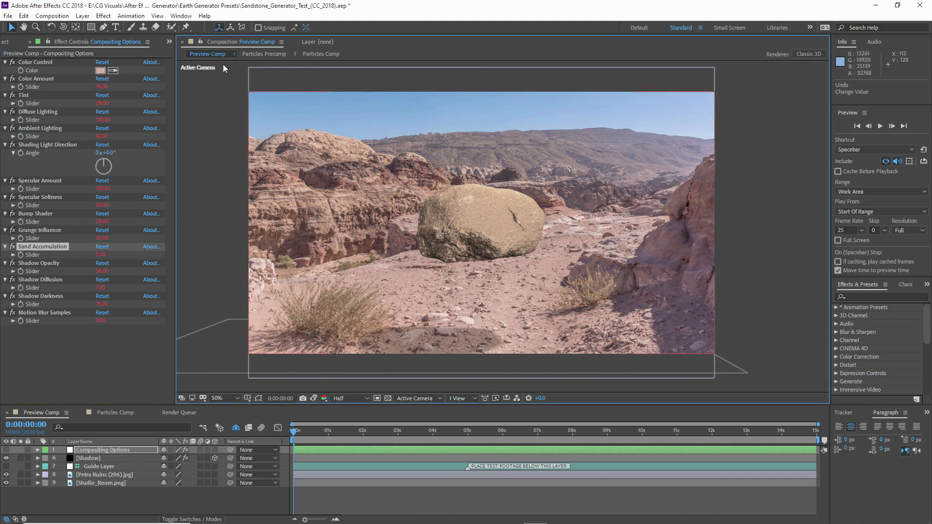
pyautogui.click(201, 42)
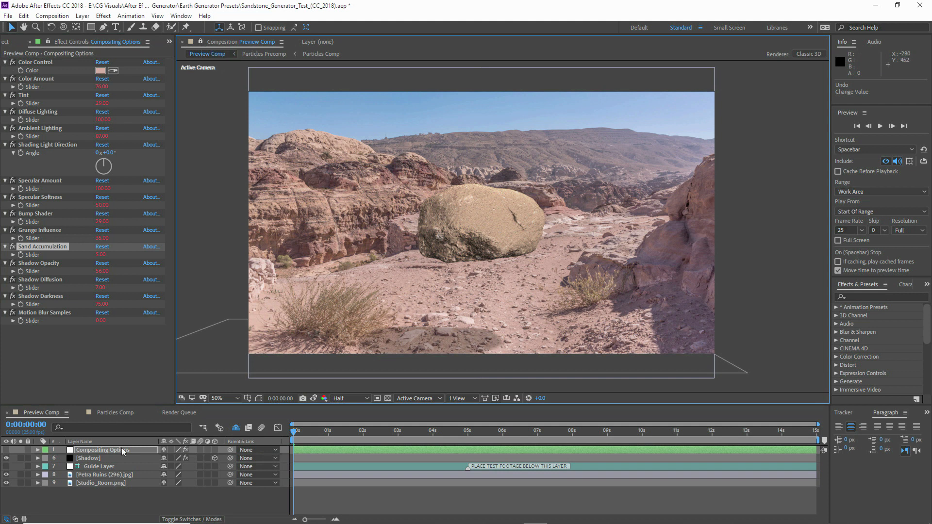
# Switch the timeline to Particles Comp, reveal its hidden shy layers, and select the Rock Generator layer
pyautogui.click(118, 412)
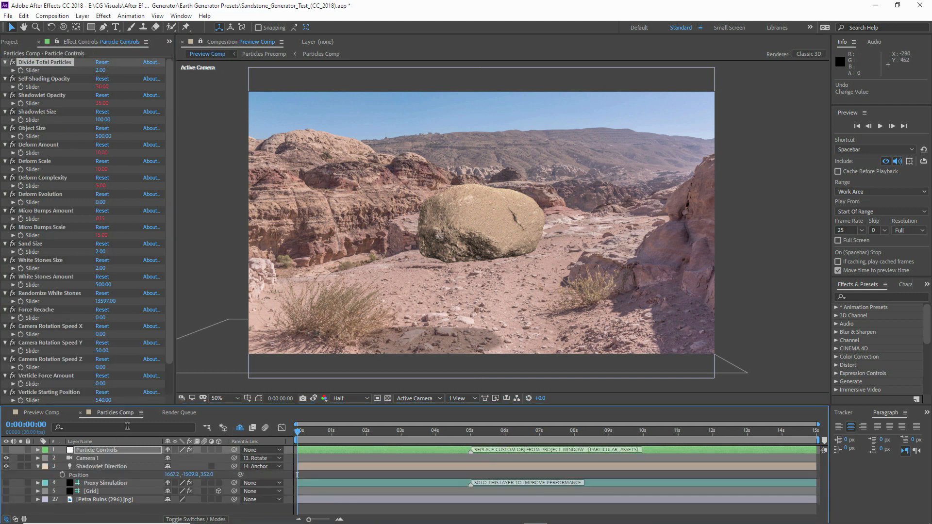
pyautogui.click(38, 467)
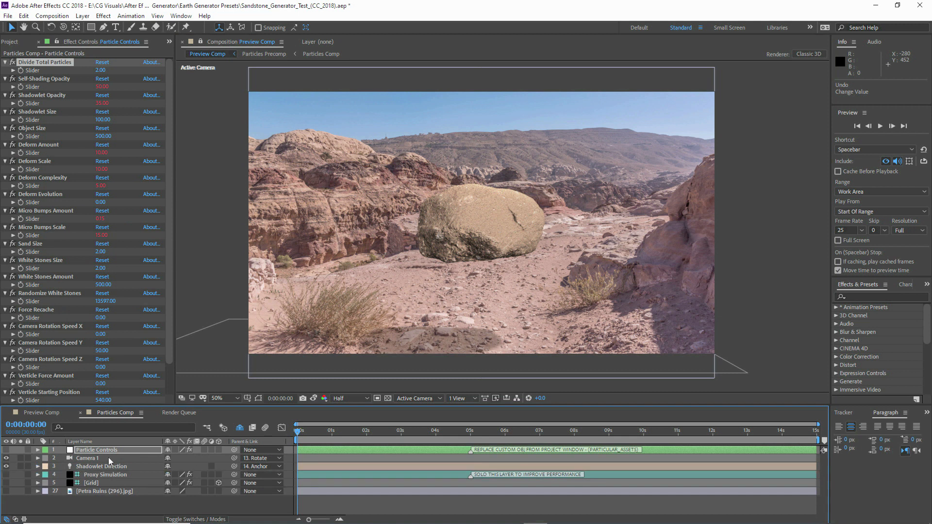
pyautogui.click(240, 429)
pyautogui.scroll(-1, 113, 476)
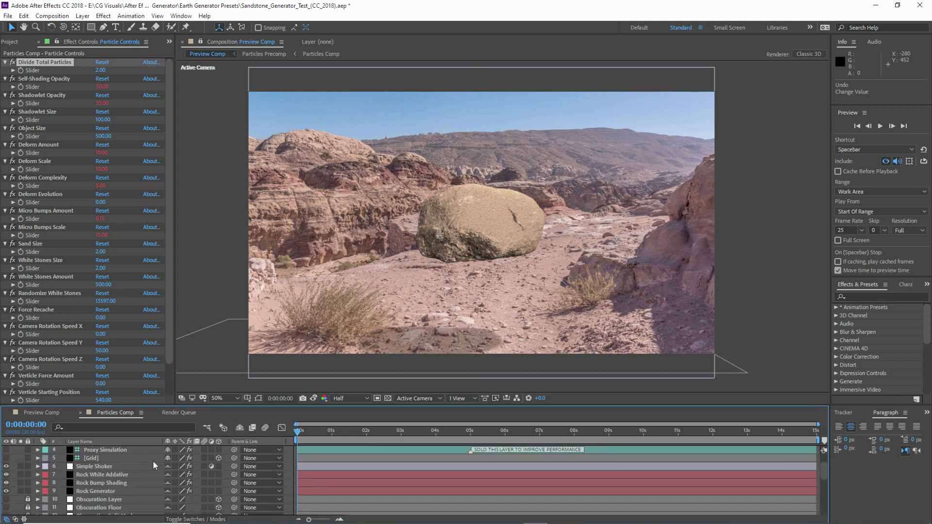
pyautogui.click(91, 492)
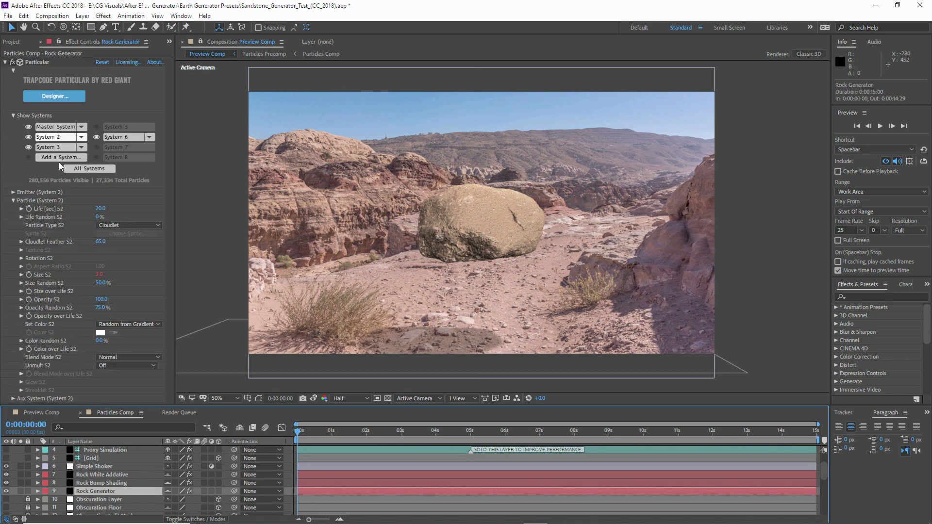
# Show the Color over Life gradient in the Particle settings of Particular's Master System, with the effect controls widened to fit it
pyautogui.click(59, 128)
pyautogui.click(14, 192)
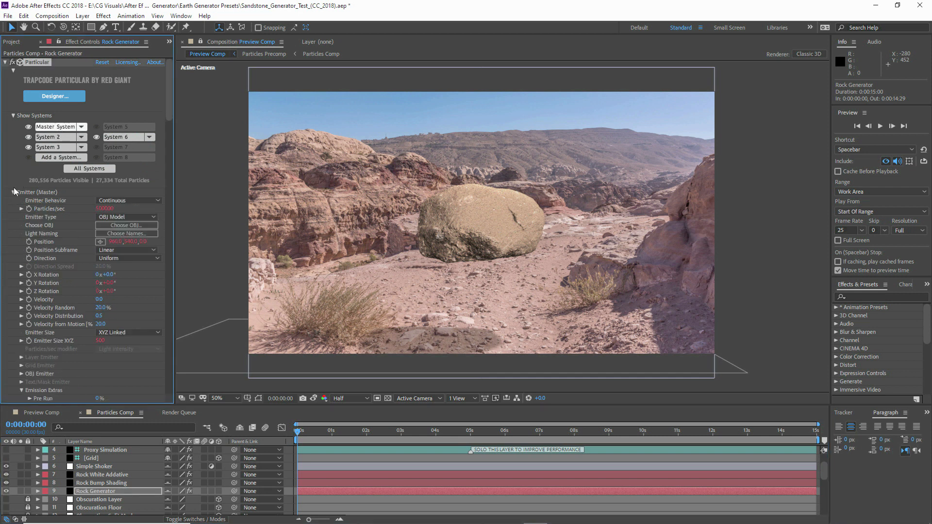
pyautogui.click(14, 192)
pyautogui.click(15, 201)
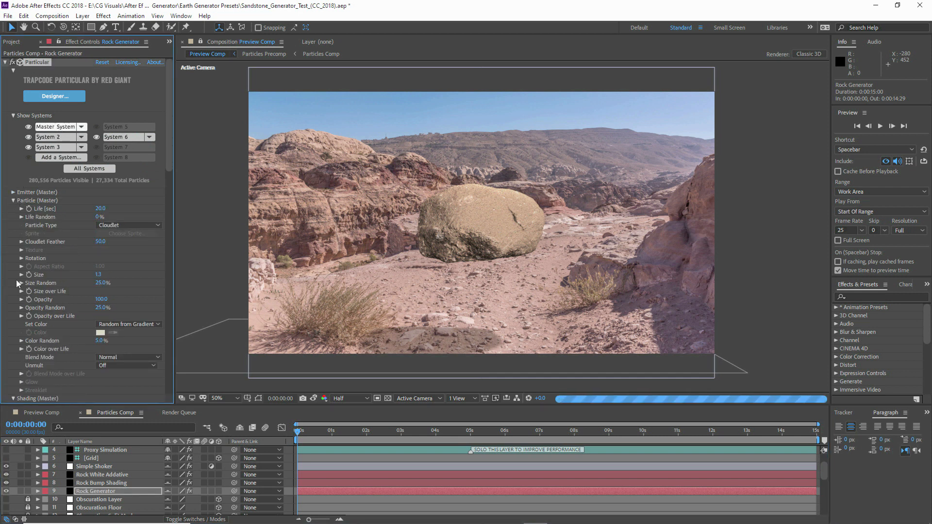
pyautogui.click(21, 350)
pyautogui.scroll(-2, 160, 324)
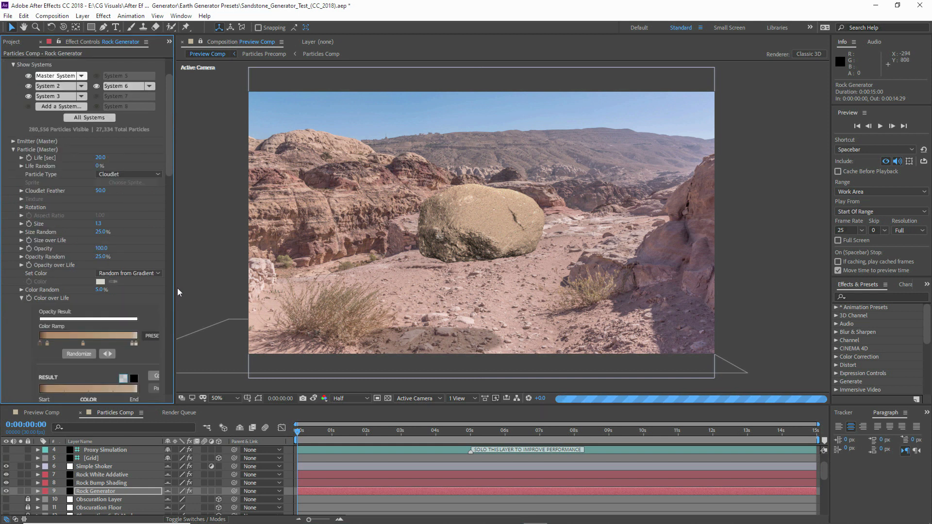
pyautogui.moveTo(175, 288); pyautogui.dragTo(201, 288)
pyautogui.scroll(-2, 150, 241)
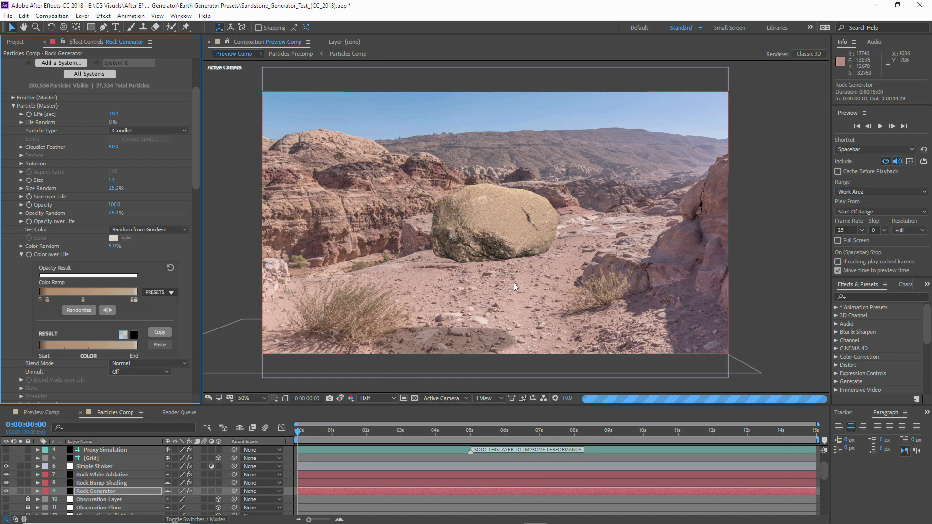
# Recolor the middle stop of the Color over Life ramp to C59582 by sampling the pink ground in the photo
pyautogui.press('/')
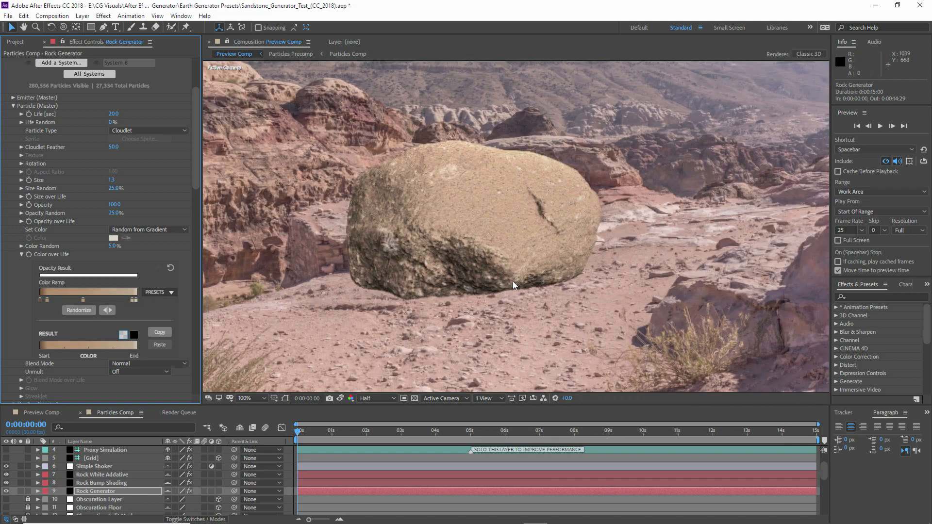
pyautogui.moveTo(510, 283); pyautogui.dragTo(518, 287)
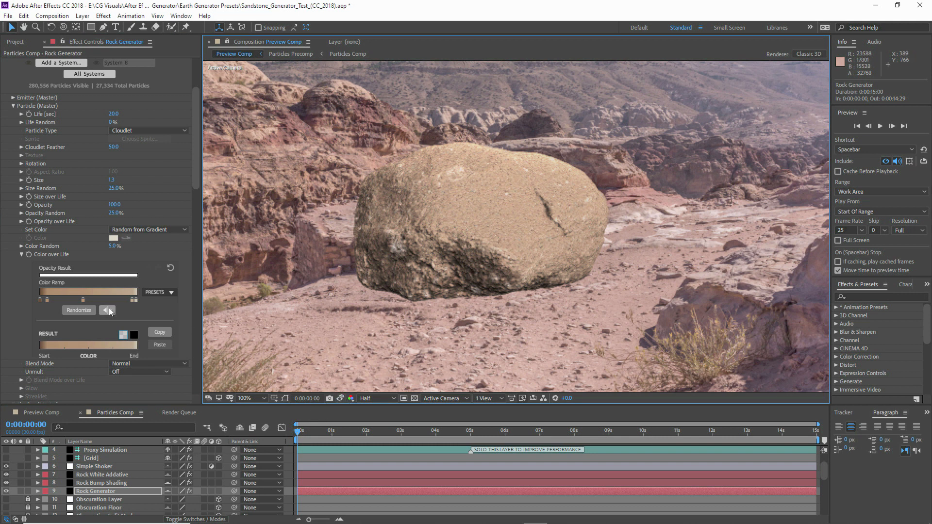
pyautogui.doubleClick(83, 300)
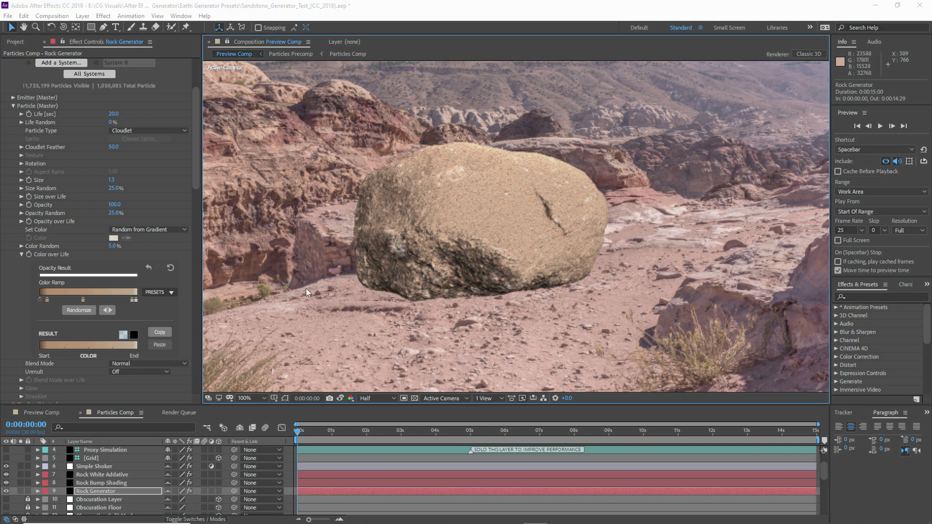
pyautogui.click(477, 433)
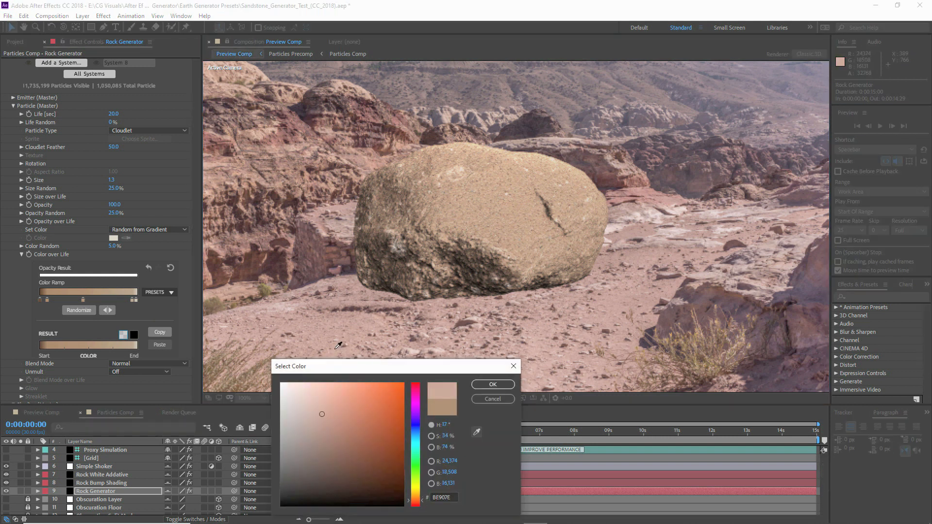
pyautogui.click(338, 346)
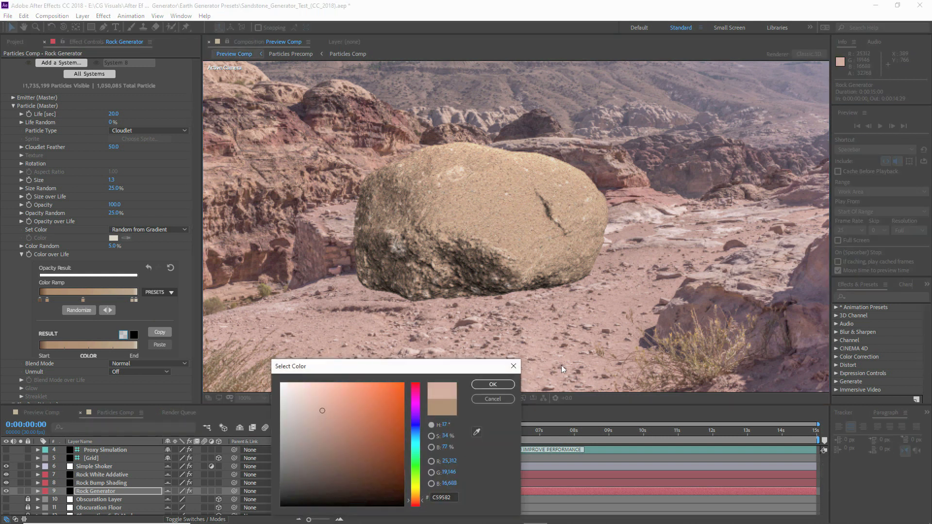
pyautogui.click(492, 385)
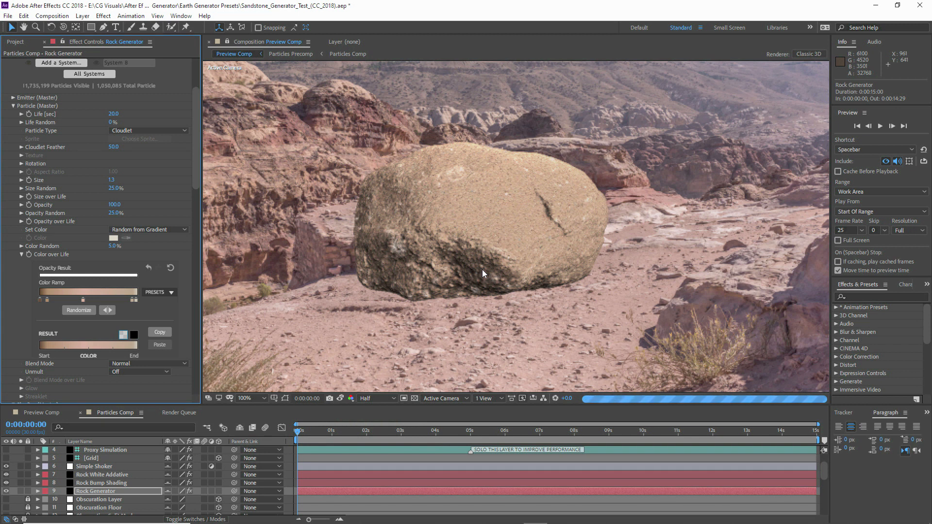
# Recolor the end stop of the Color over Life ramp to C0A39B by sampling the pink ground in the photo
pyautogui.press(',')
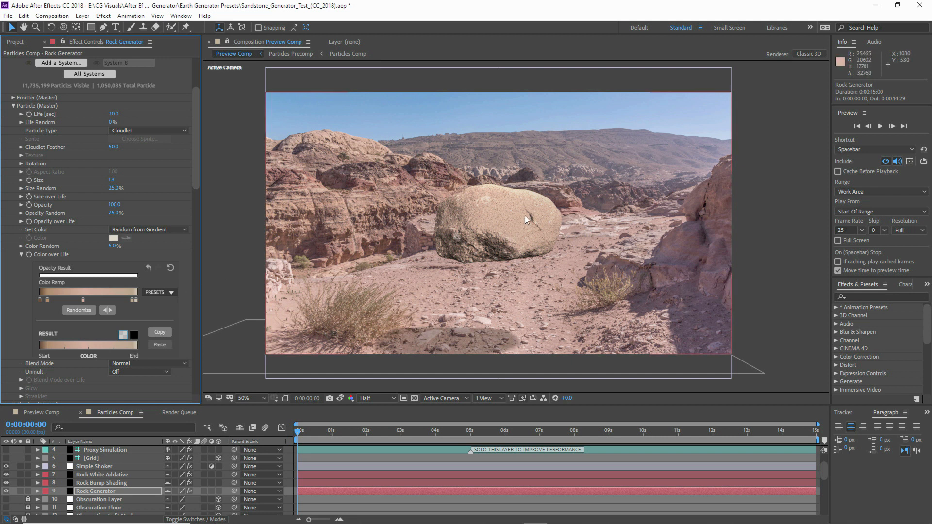
pyautogui.press('/')
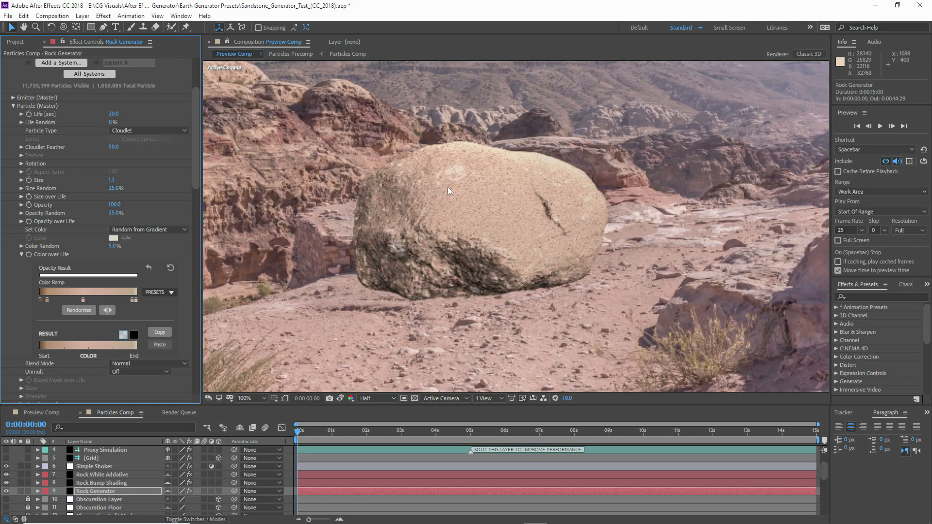
pyautogui.doubleClick(136, 301)
pyautogui.click(477, 433)
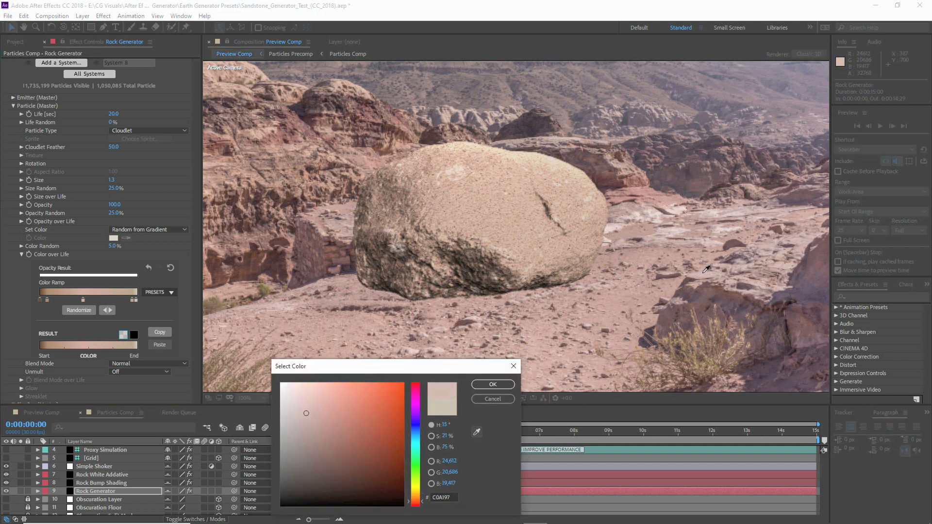
pyautogui.click(705, 270)
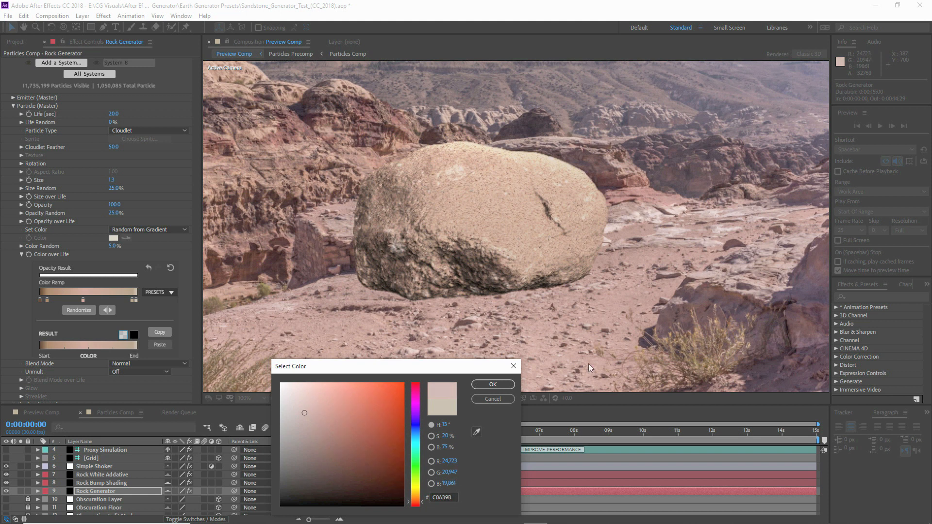
pyautogui.click(486, 387)
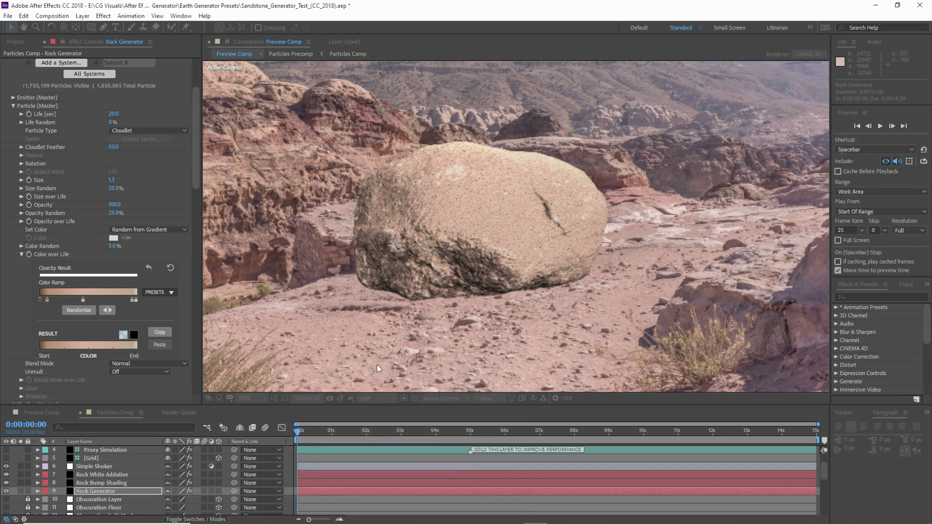
# Recolor the ramp's first stop by sampling the photo's cliffs, and set its second stop to 947267 by sampling the ground beside the rock
pyautogui.doubleClick(39, 299)
pyautogui.click(476, 431)
pyautogui.click(285, 240)
pyautogui.click(490, 387)
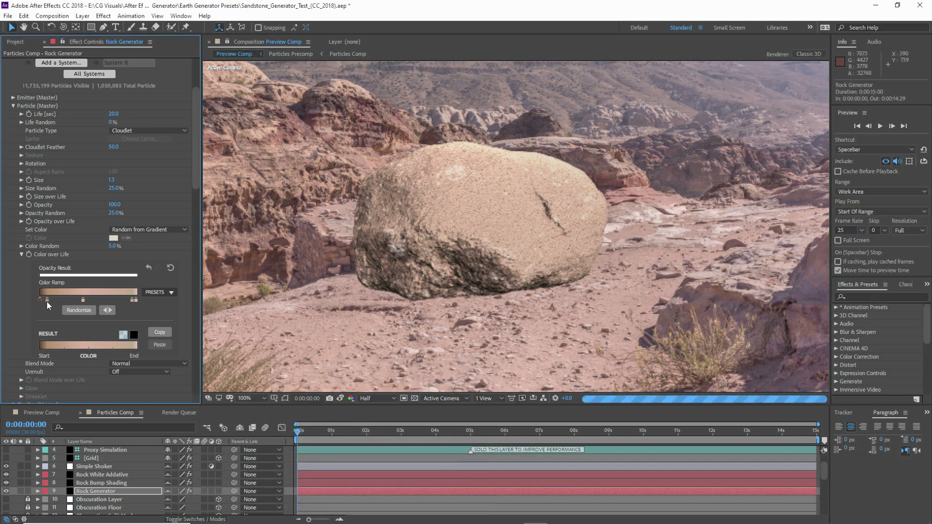
pyautogui.doubleClick(47, 299)
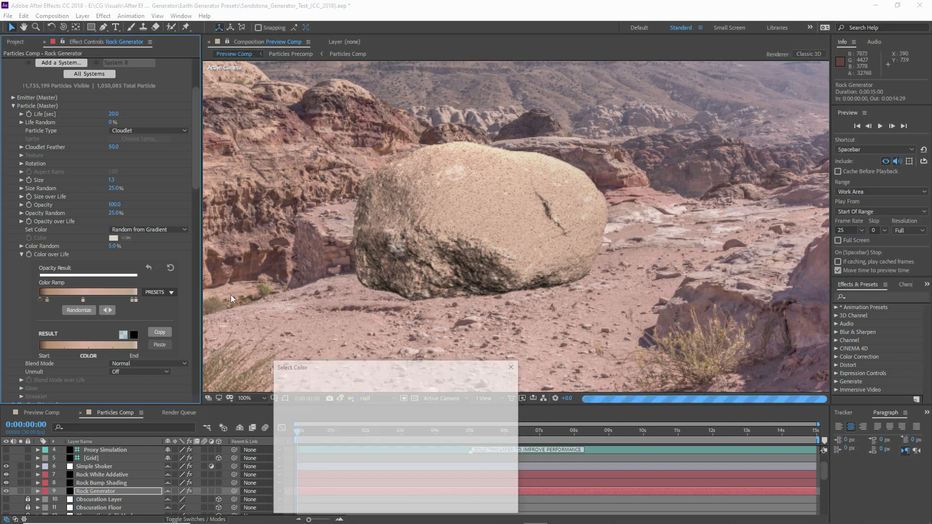
pyautogui.click(476, 432)
pyautogui.click(337, 299)
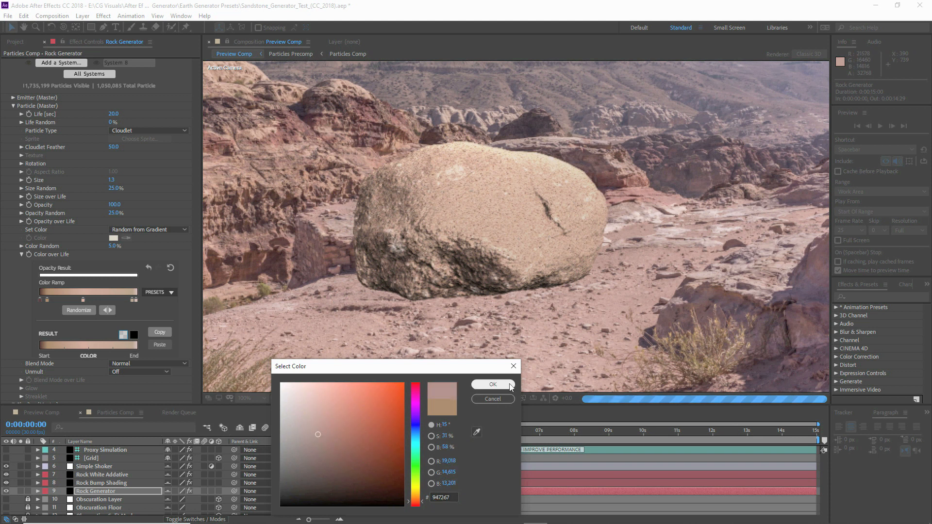
pyautogui.click(493, 384)
# Recolor the Color over Life stop just before the end stop to CA9C8B
pyautogui.doubleClick(132, 299)
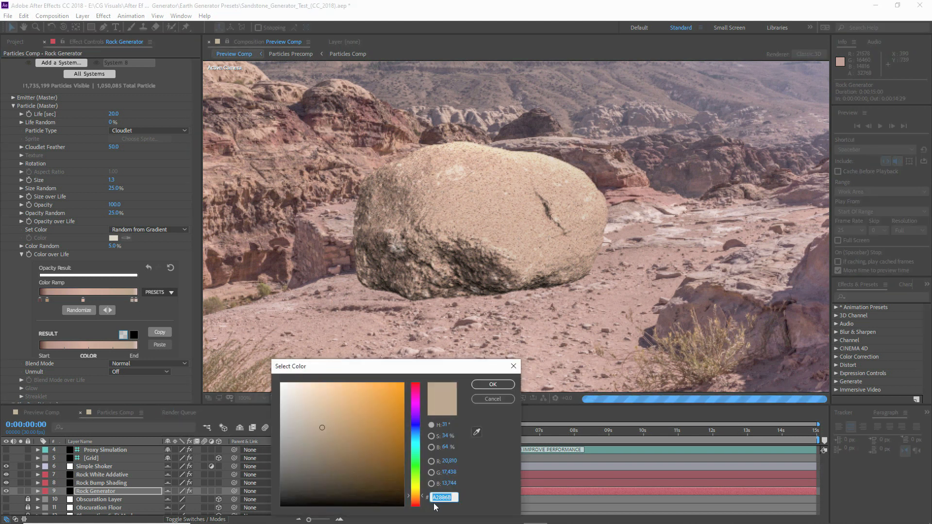
pyautogui.click(476, 432)
pyautogui.click(445, 408)
pyautogui.click(318, 407)
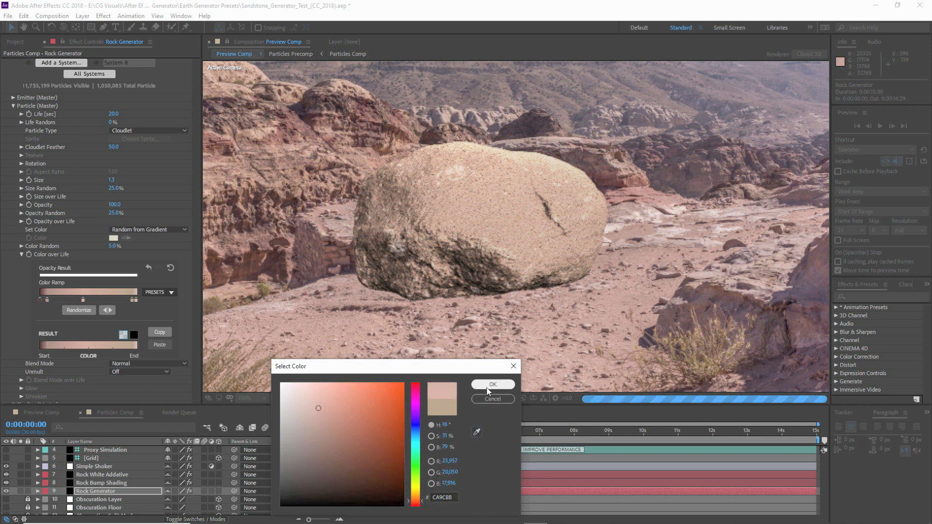
pyautogui.click(505, 384)
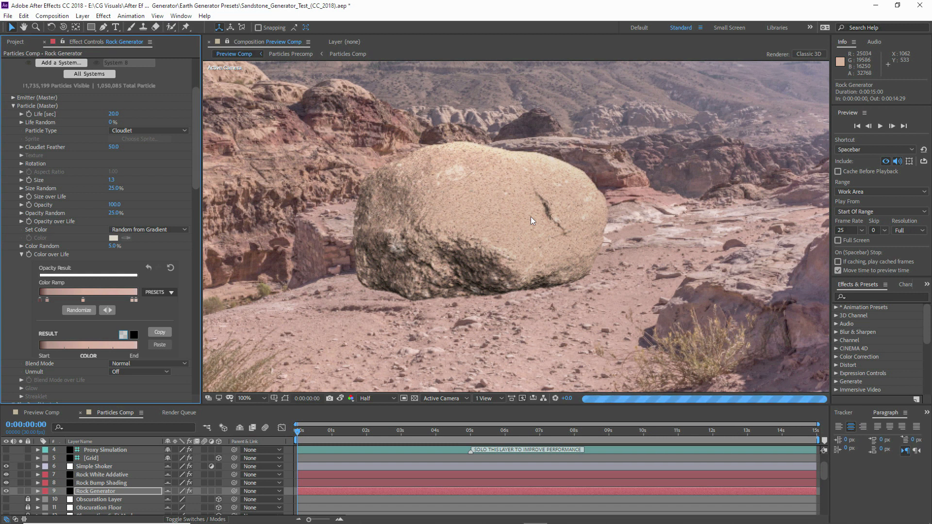
# Bring up the Particle Controls layer's sliders and compare the recolored rock with the stored snapshot
pyautogui.scroll(-2, 531, 216)
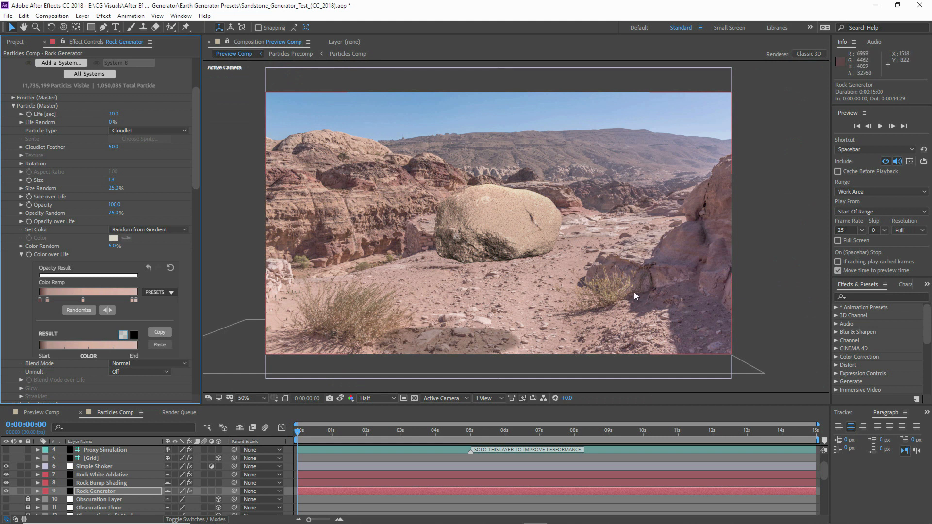
pyautogui.click(99, 465)
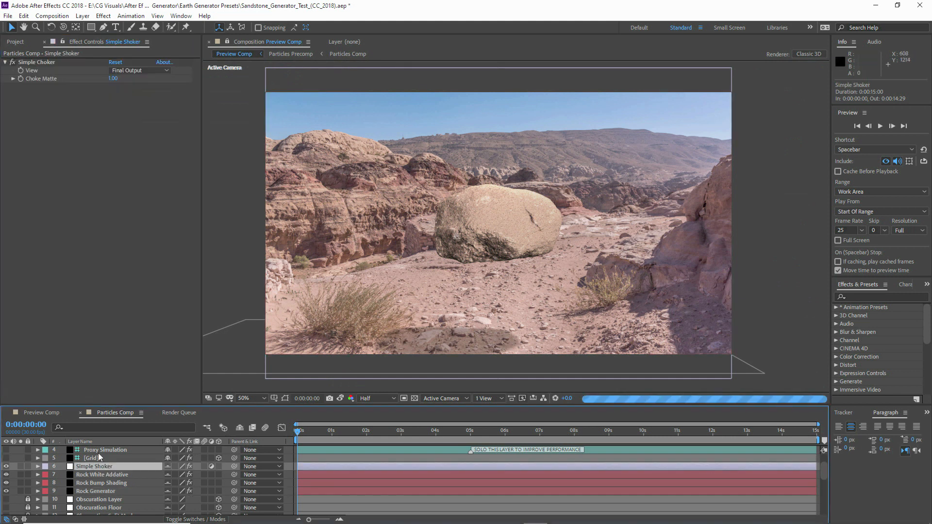
pyautogui.click(98, 450)
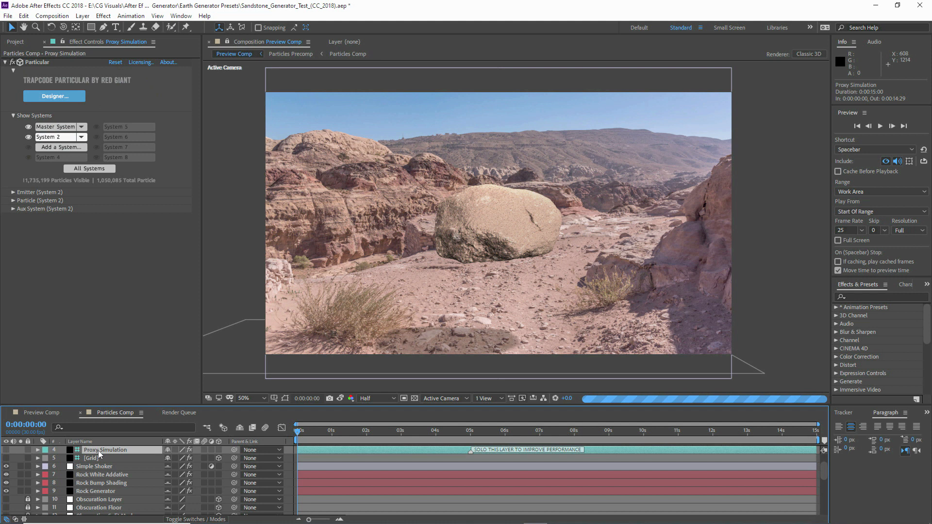
pyautogui.scroll(1, 98, 451)
pyautogui.click(97, 451)
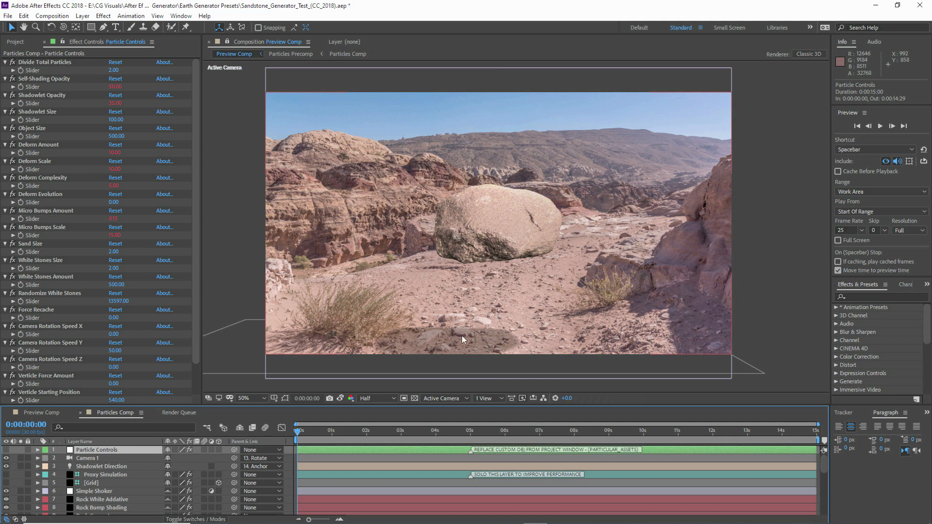
pyautogui.click(340, 398)
pyautogui.click(339, 398)
# In Preview Comp's Compositing Options, lower the Specular Amount to 72 and raise the Specular Softness
pyautogui.click(43, 412)
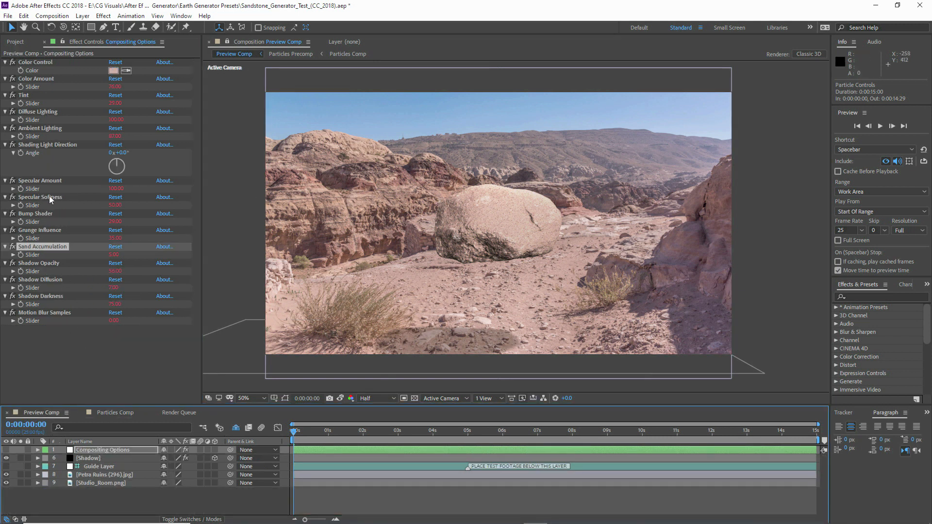
pyautogui.click(51, 179)
pyautogui.moveTo(116, 188); pyautogui.dragTo(83, 190)
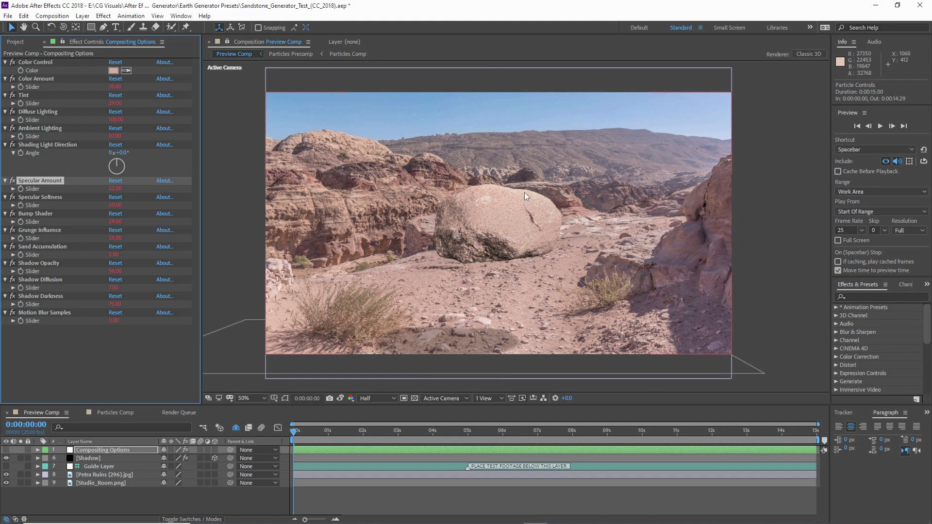
pyautogui.moveTo(115, 190); pyautogui.dragTo(120, 189)
pyautogui.click(115, 205)
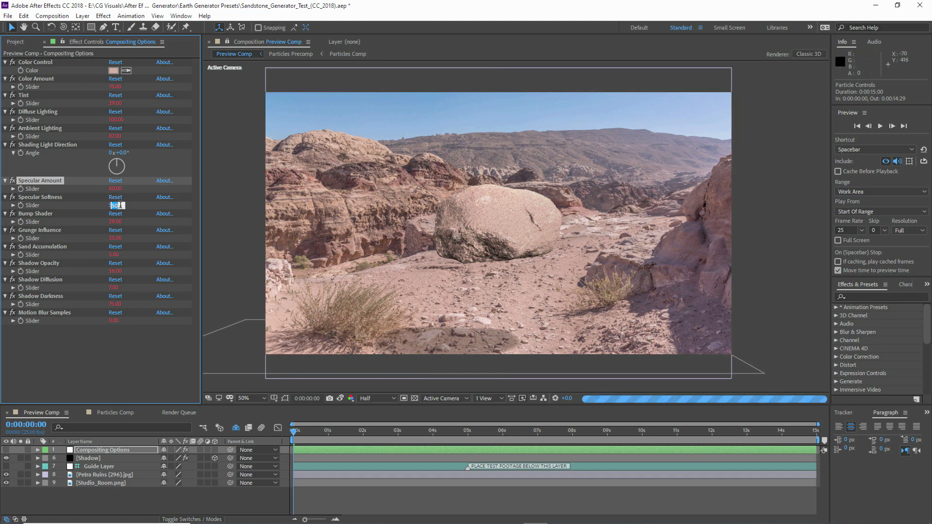
pyautogui.write('63')
pyautogui.press('Return')
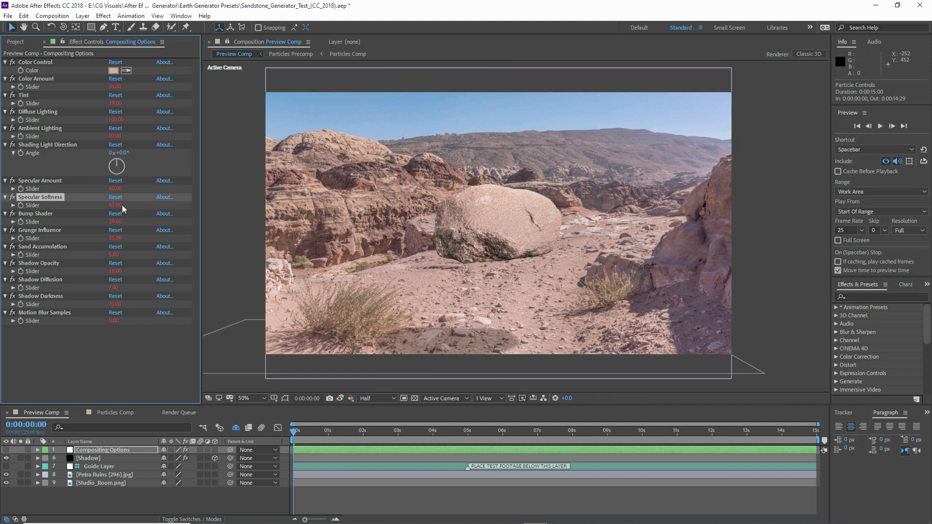
pyautogui.moveTo(115, 205); pyautogui.dragTo(123, 189)
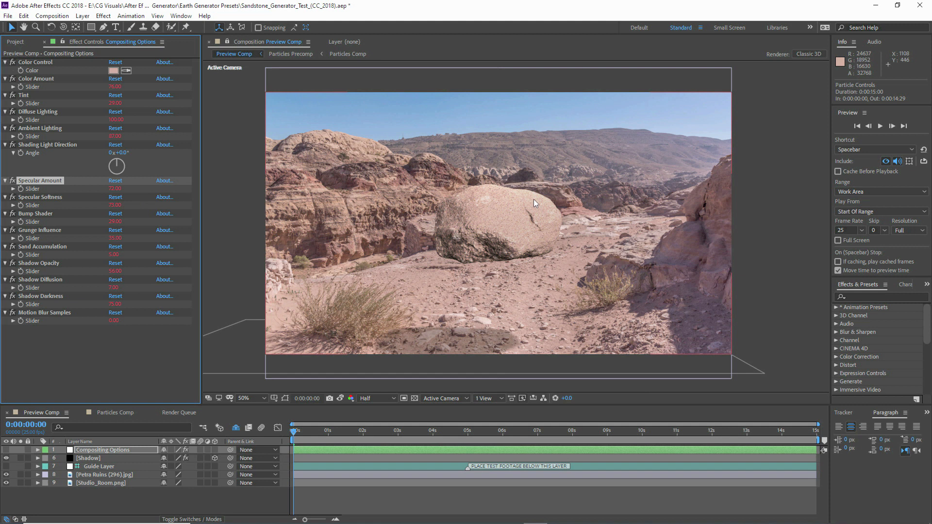
# Compare the rock with the stored snapshot and examine its dark crevices against the shadowed rocks in the photo
pyautogui.click(340, 399)
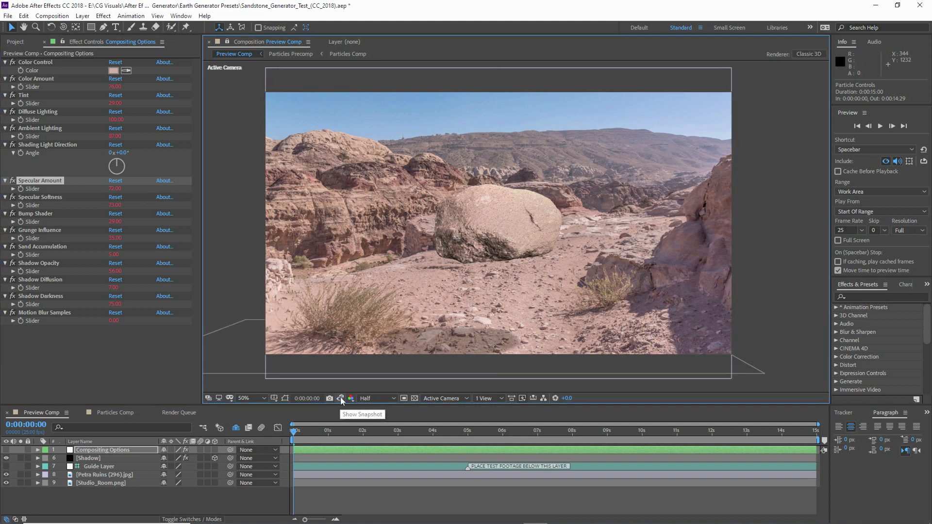
pyautogui.scroll(3, 529, 241)
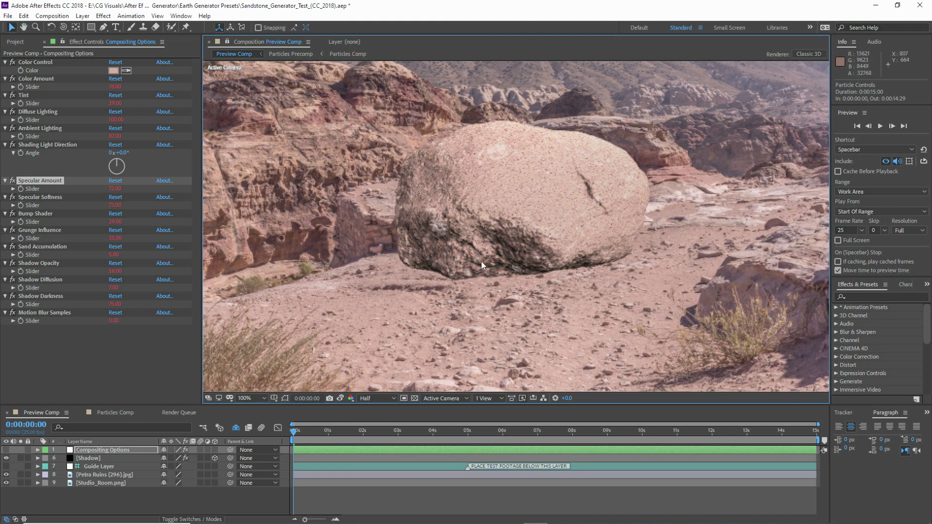
pyautogui.scroll(2, 507, 276)
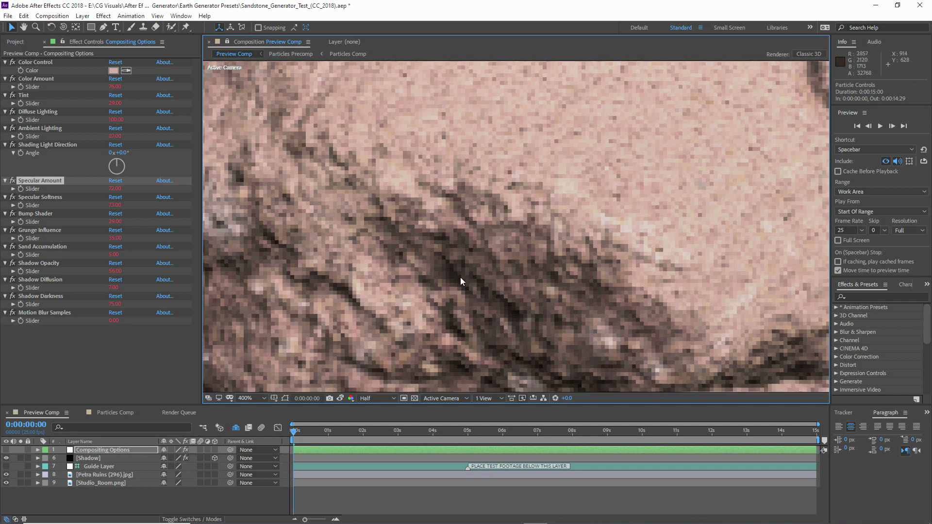
pyautogui.scroll(-3, 465, 283)
pyautogui.press('h')
pyautogui.scroll(4, 570, 268)
pyautogui.press('v')
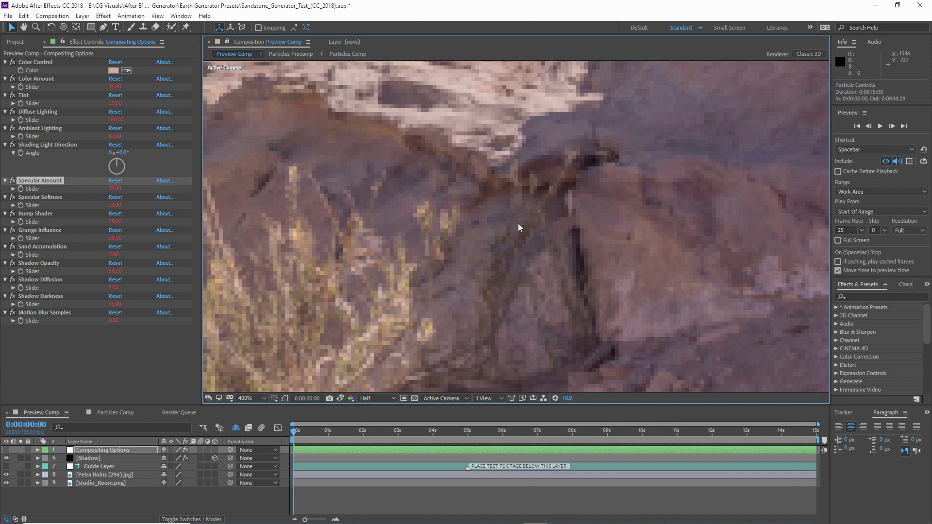
pyautogui.scroll(-4, 565, 216)
pyautogui.press('h')
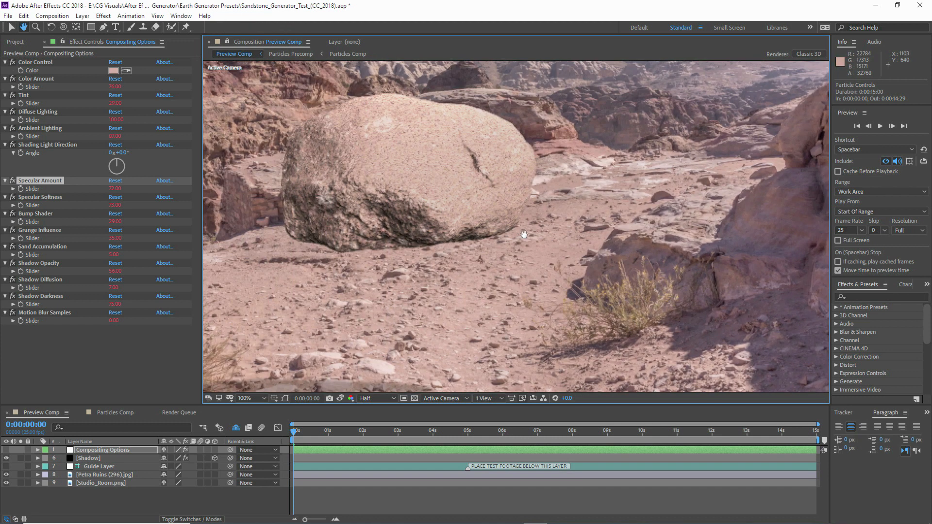
pyautogui.press('v')
pyautogui.scroll(-2, 437, 323)
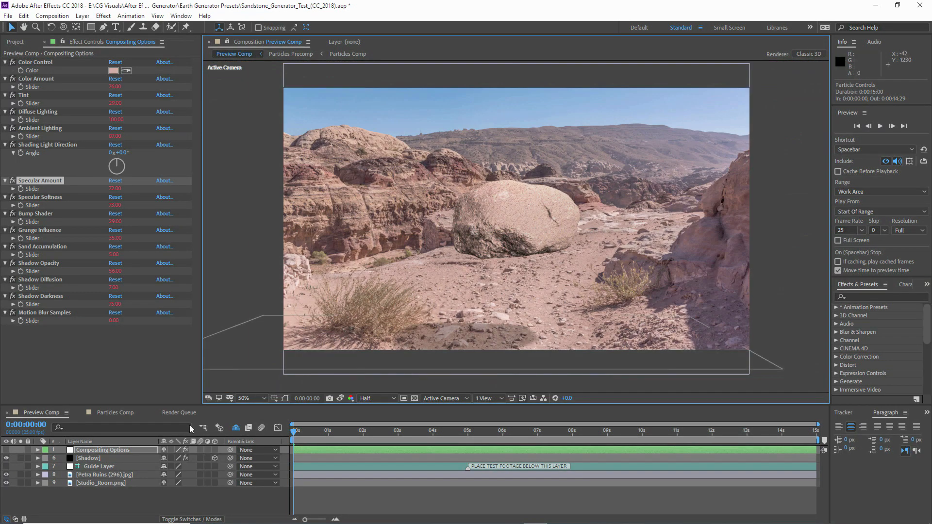
# Sample a dark tone from the photo's cliffs as the Shadowlet color of the Rock Generator layer in Particles Comp
pyautogui.click(117, 412)
pyautogui.scroll(-3, 102, 493)
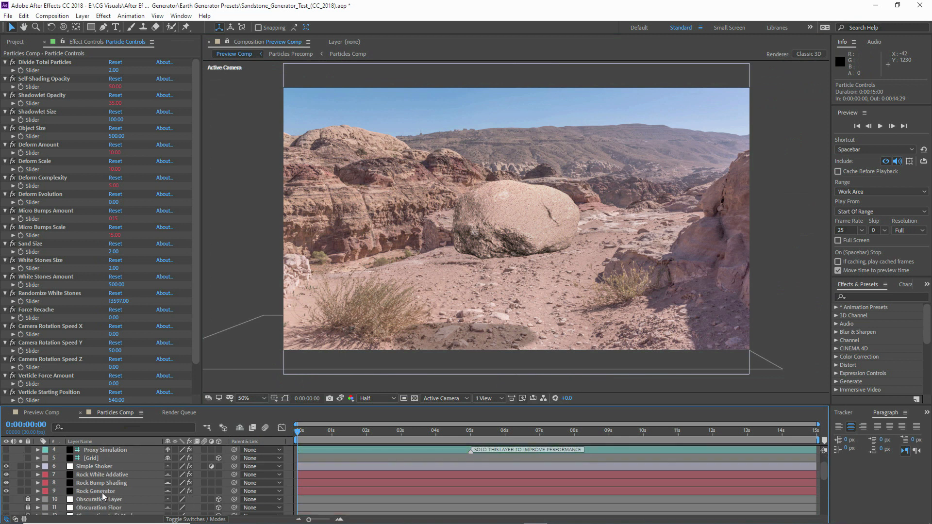
pyautogui.click(95, 467)
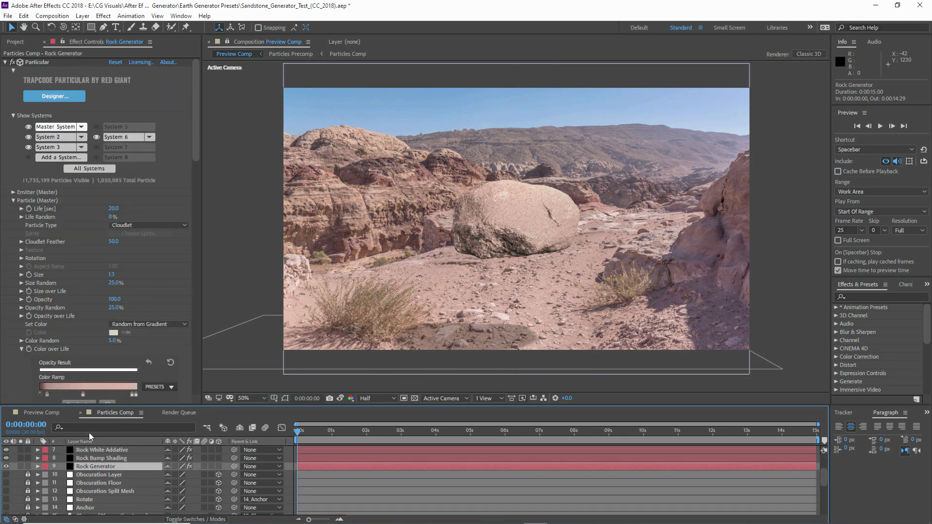
pyautogui.click(13, 201)
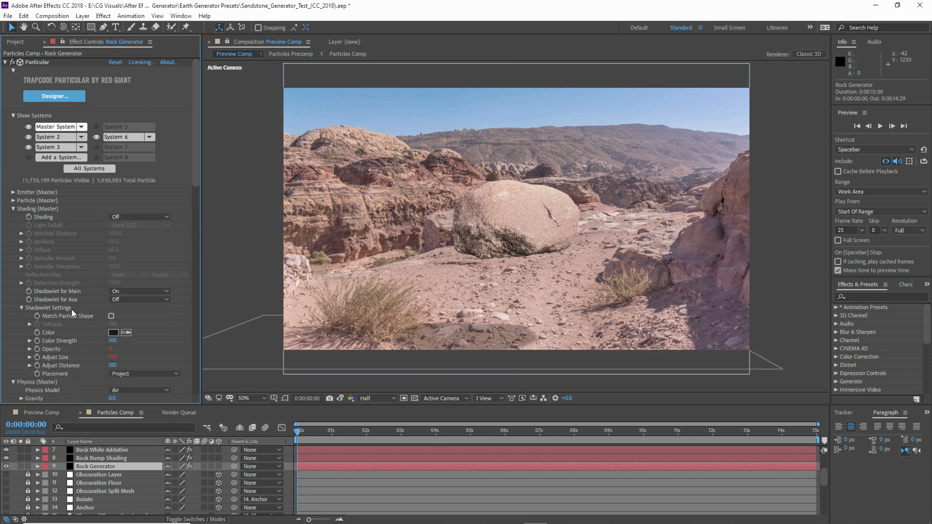
pyautogui.click(127, 333)
pyautogui.click(331, 247)
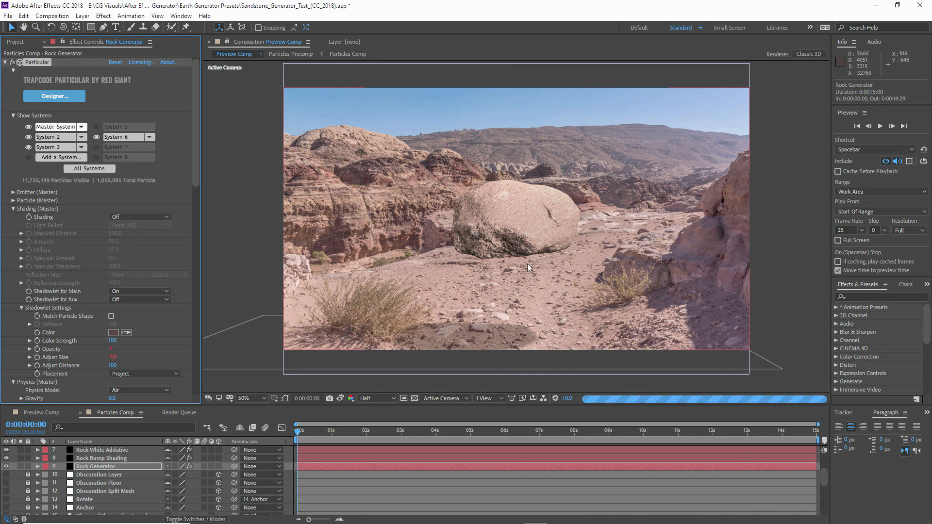
# Check the Rock Bump Shading layer's effect settings, return to Rock Generator, and compare the re-tinted rock shadows with the stored snapshot
pyautogui.scroll(1, 509, 257)
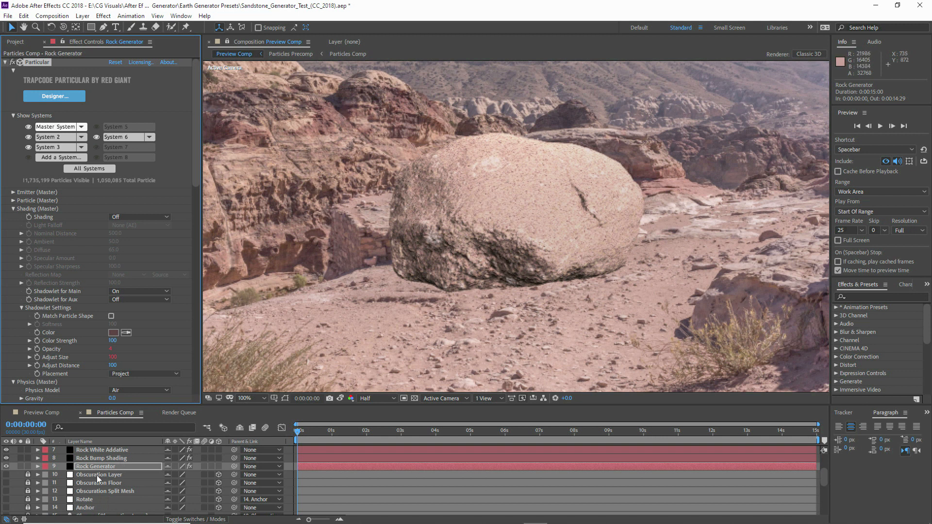
pyautogui.click(98, 460)
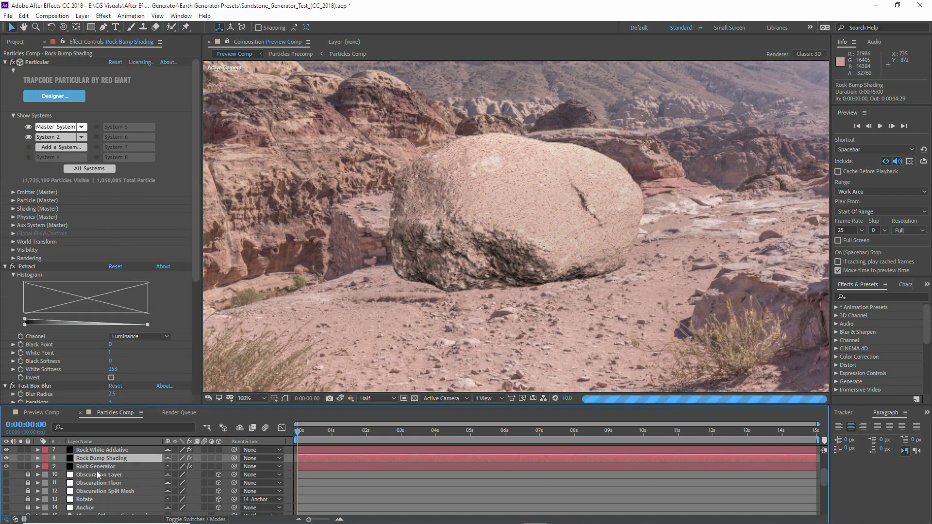
pyautogui.click(95, 467)
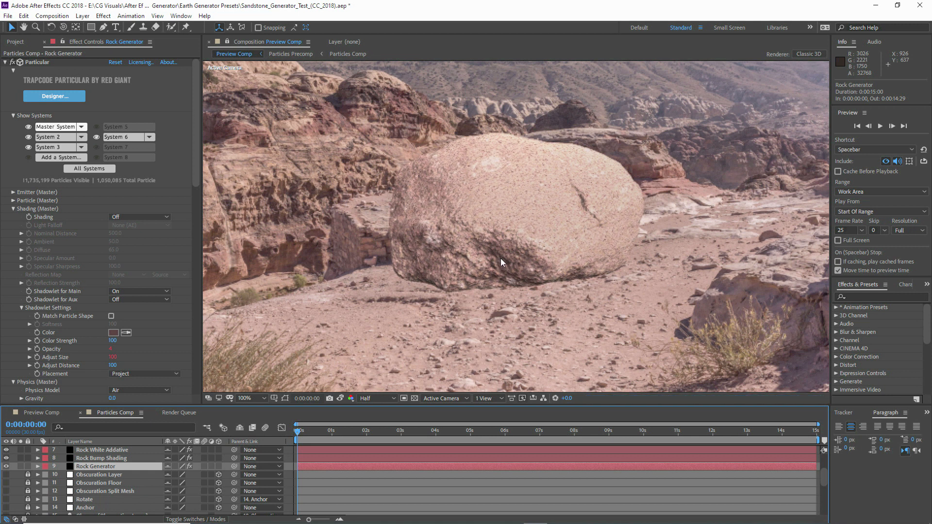
pyautogui.scroll(-2, 500, 258)
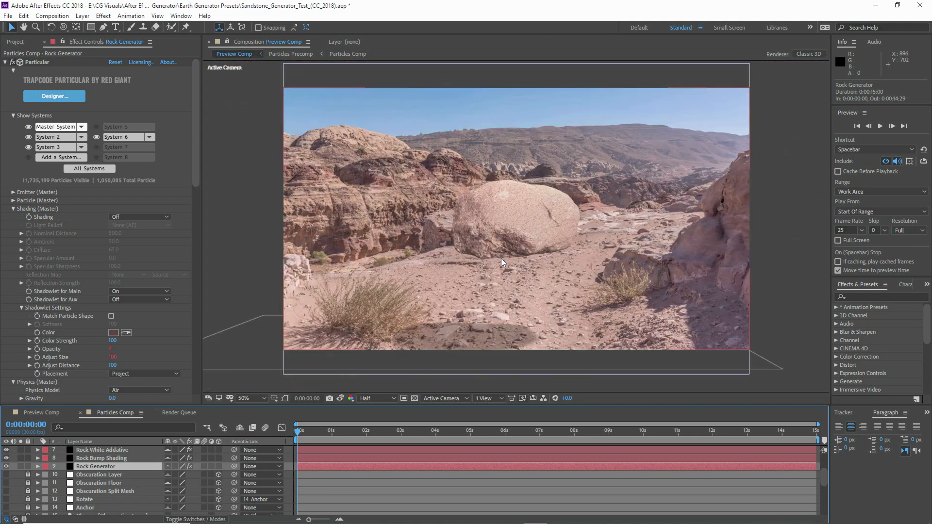
pyautogui.click(342, 398)
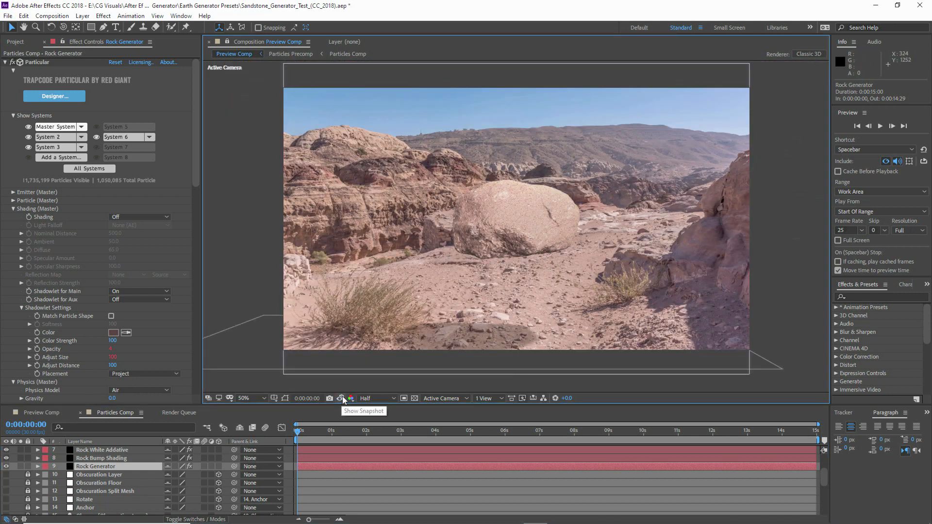
# Change the Rock Generator layer's Shadowlet color to a dark, muted purple (271A29)
pyautogui.click(148, 339)
pyautogui.click(113, 333)
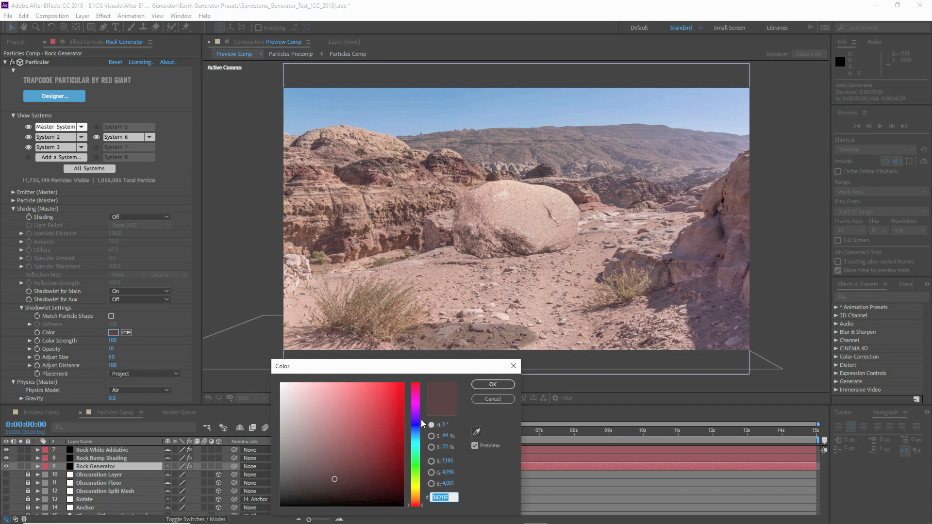
pyautogui.click(416, 407)
pyautogui.moveTo(335, 479); pyautogui.dragTo(325, 486)
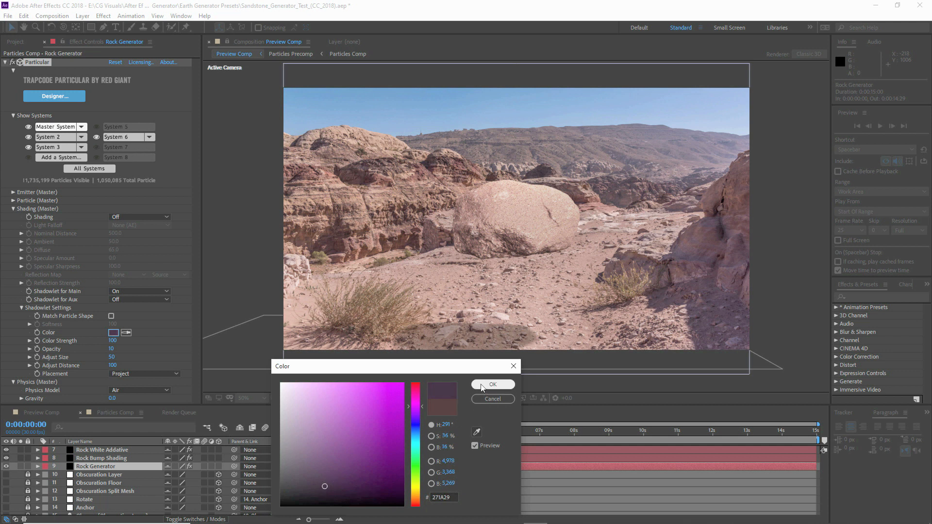
pyautogui.click(493, 384)
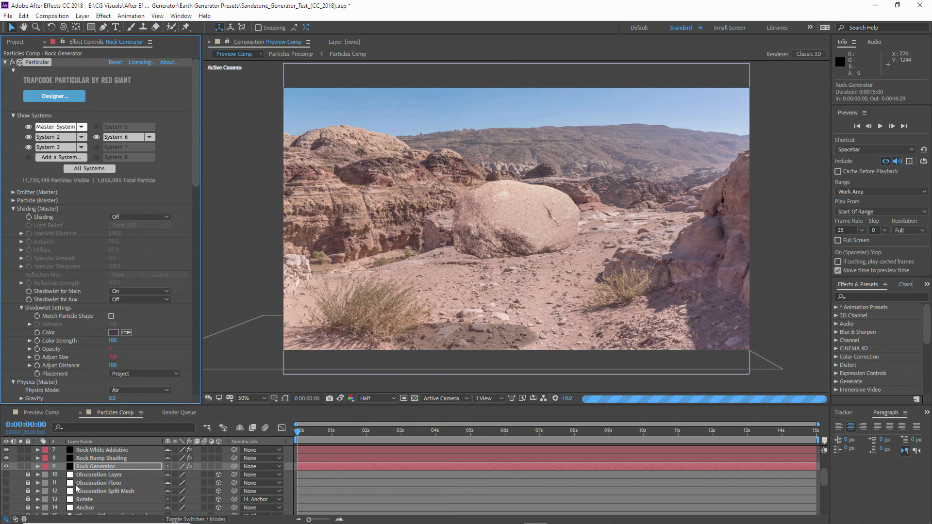
# Check the Rock Bump Shading layer's effect settings and compare the purple-tinted rock shadows with the stored snapshot
pyautogui.click(107, 459)
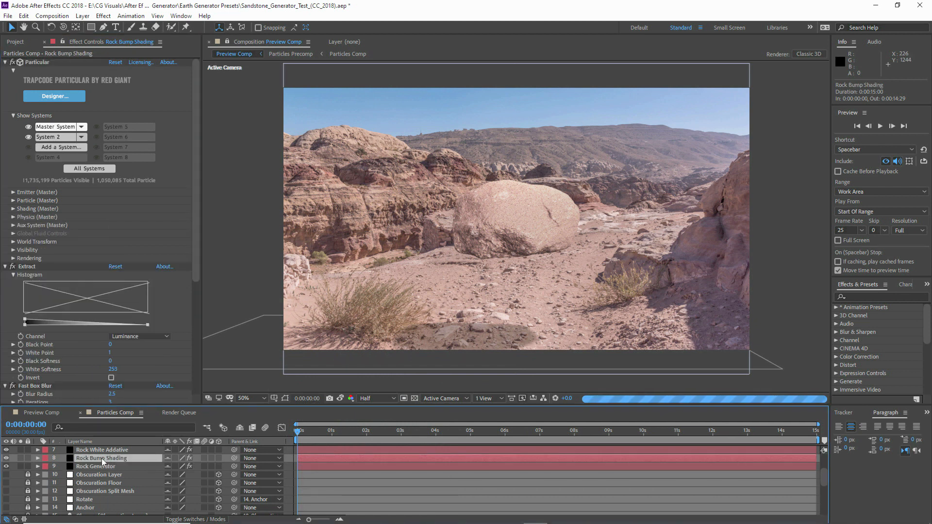
pyautogui.click(5, 267)
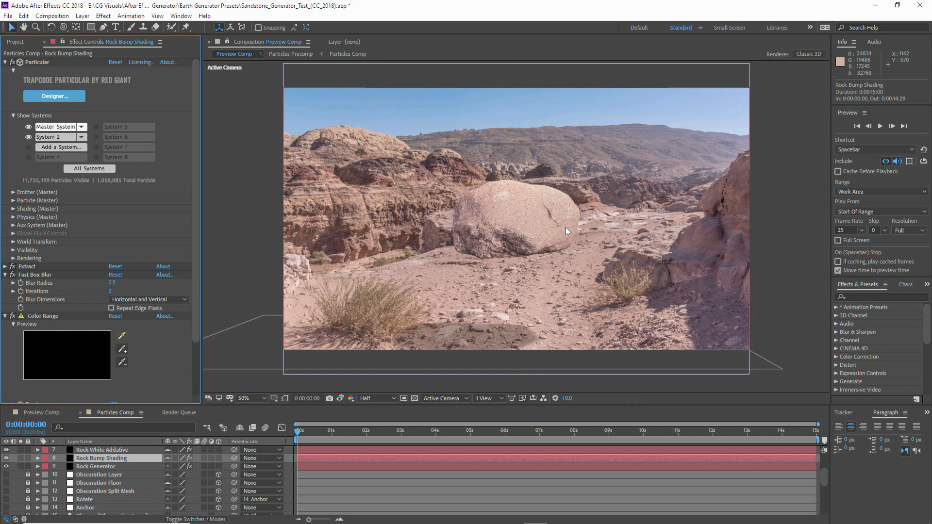
pyautogui.press('.')
pyautogui.press(',')
pyautogui.click(341, 399)
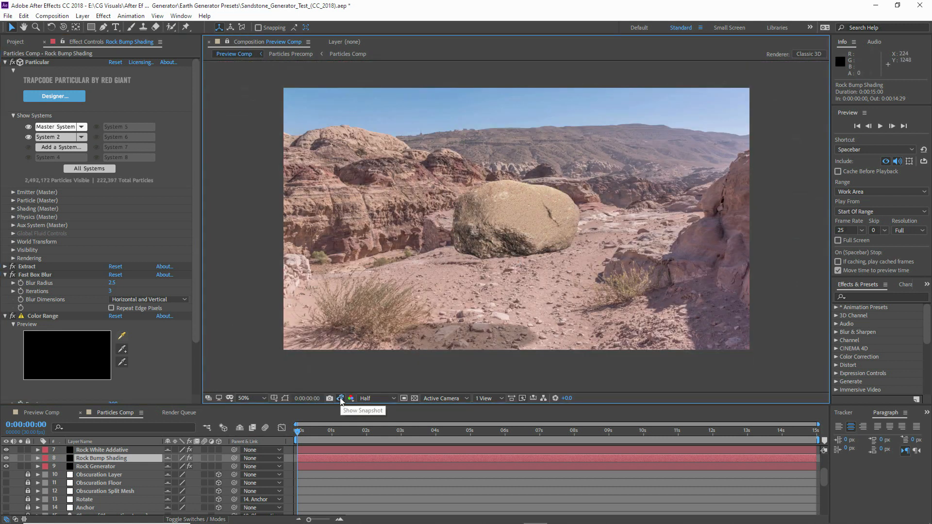
# Darken the Rock Generator layer's Shadowlet color to 1F1620 and compare the rock with the stored snapshot
pyautogui.click(98, 465)
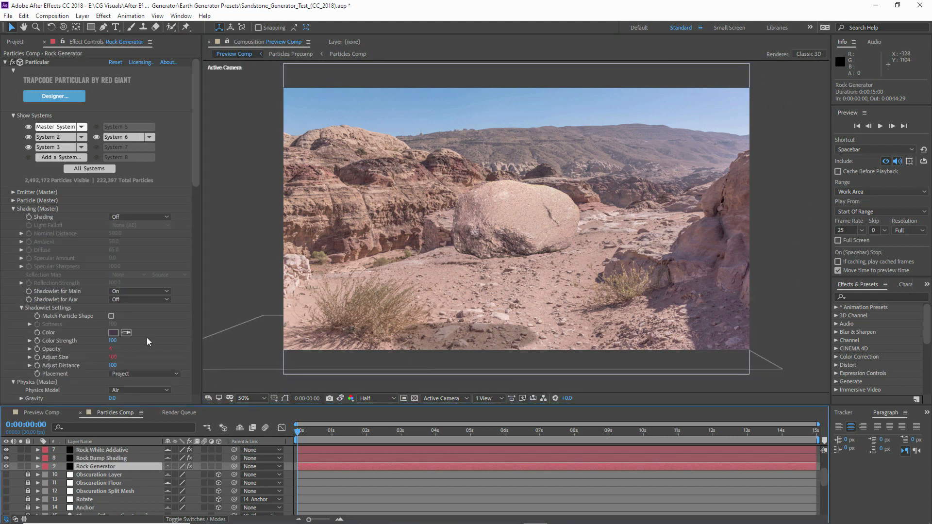
pyautogui.click(113, 333)
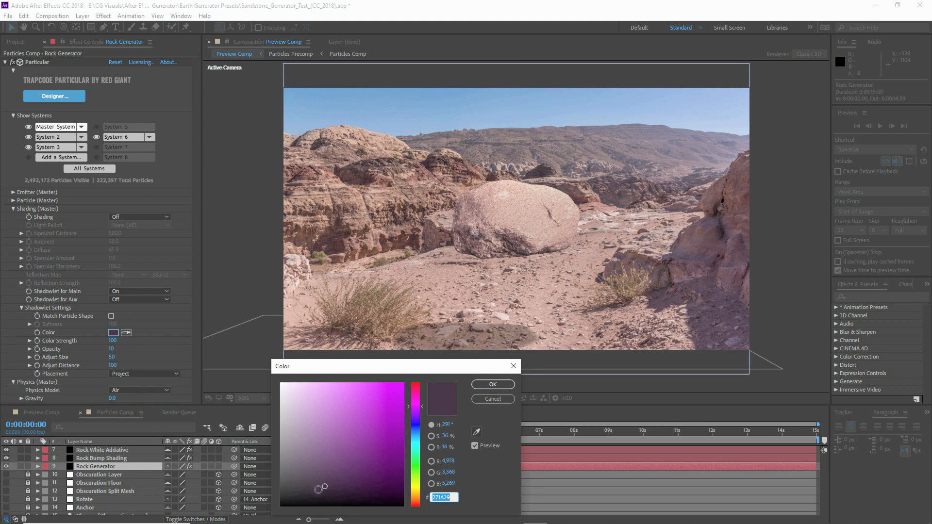
pyautogui.click(318, 491)
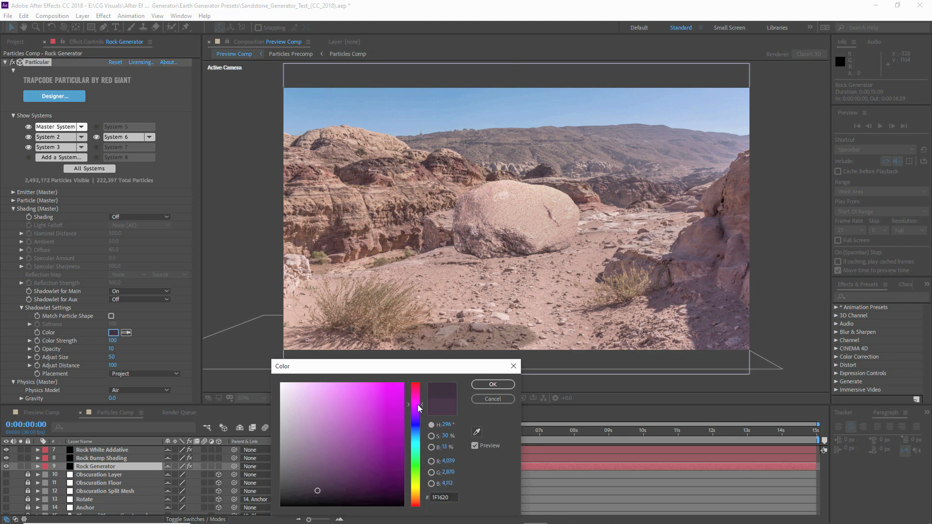
pyautogui.click(492, 384)
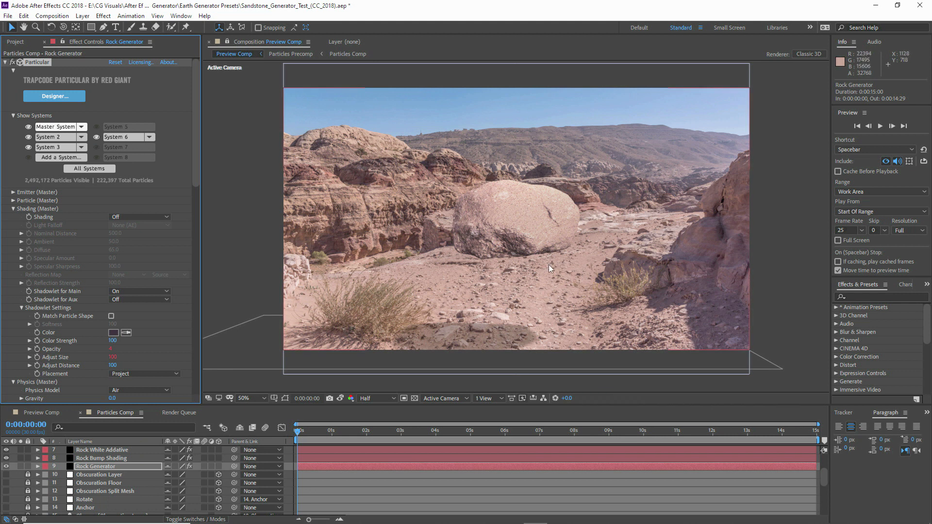
pyautogui.click(341, 399)
pyautogui.click(341, 399)
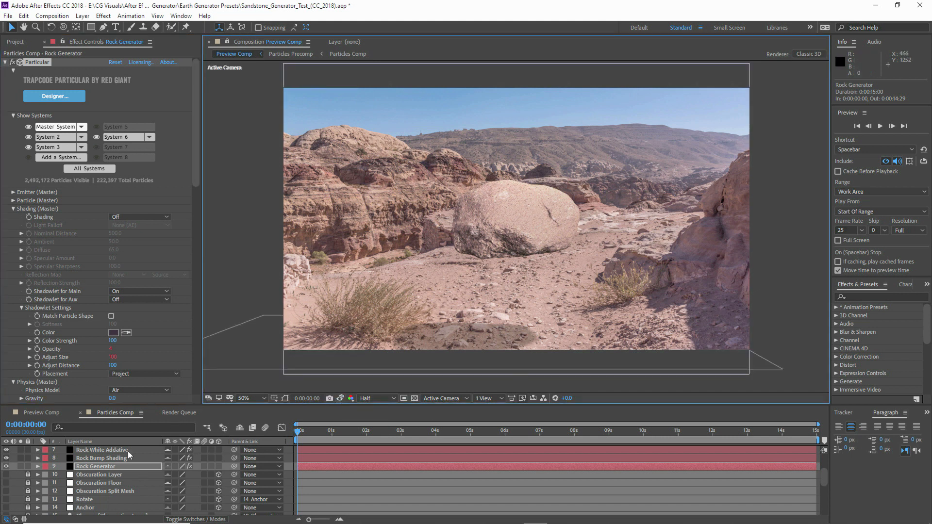
# On the Particle Controls layer, set the Self-Shading Opacity to 65 and the Shadowlet Opacity to 50
pyautogui.scroll(3, 93, 474)
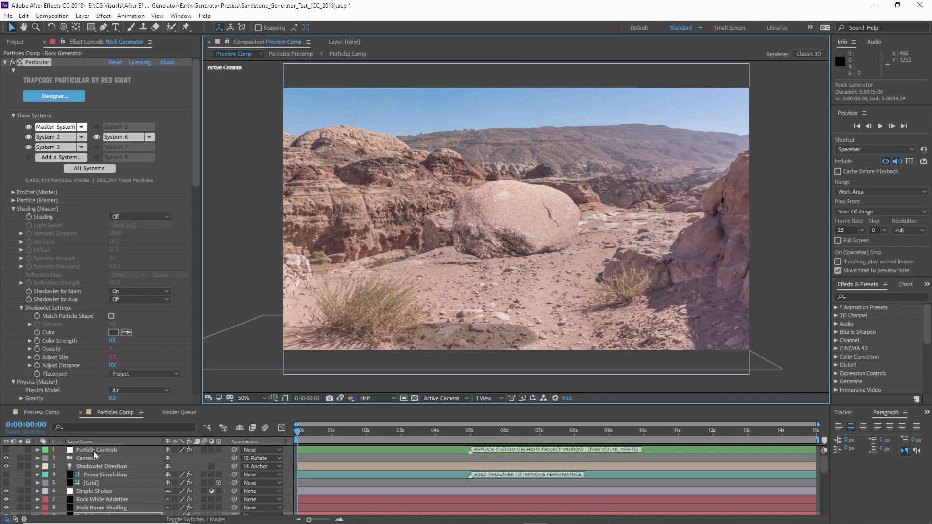
pyautogui.click(95, 451)
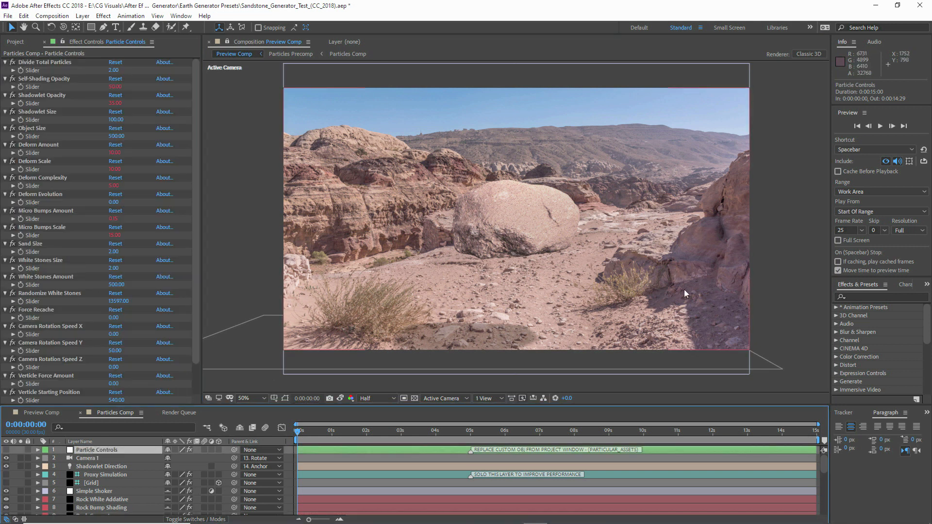
pyautogui.click(56, 112)
pyautogui.click(271, 334)
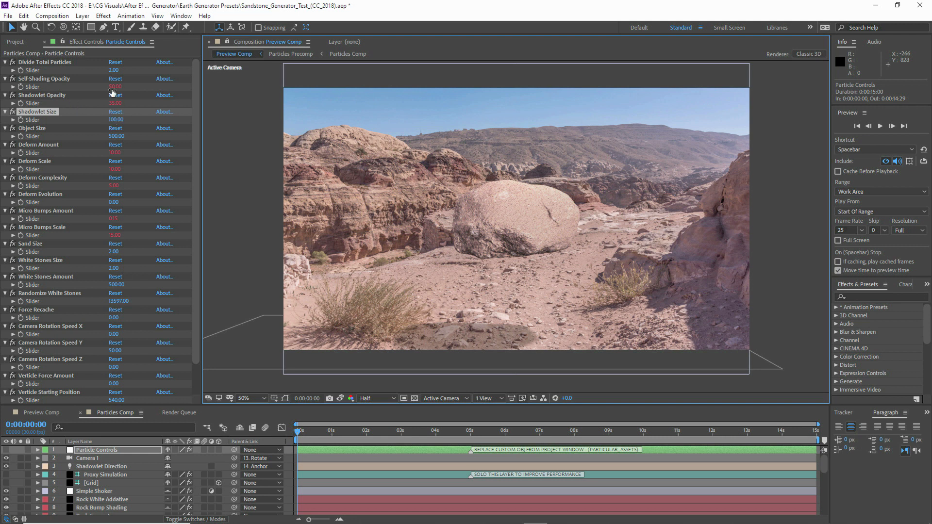
pyautogui.click(115, 86)
pyautogui.write('65')
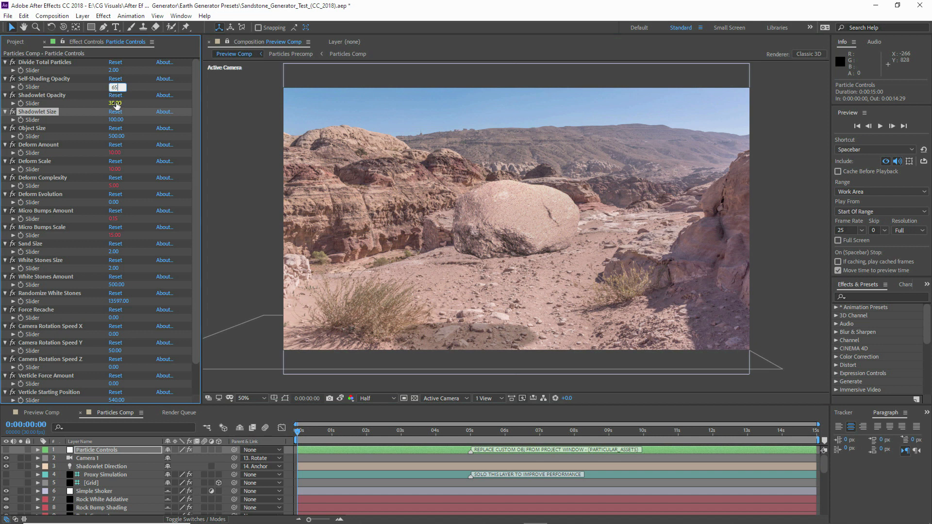
pyautogui.press('Tab')
pyautogui.write('50')
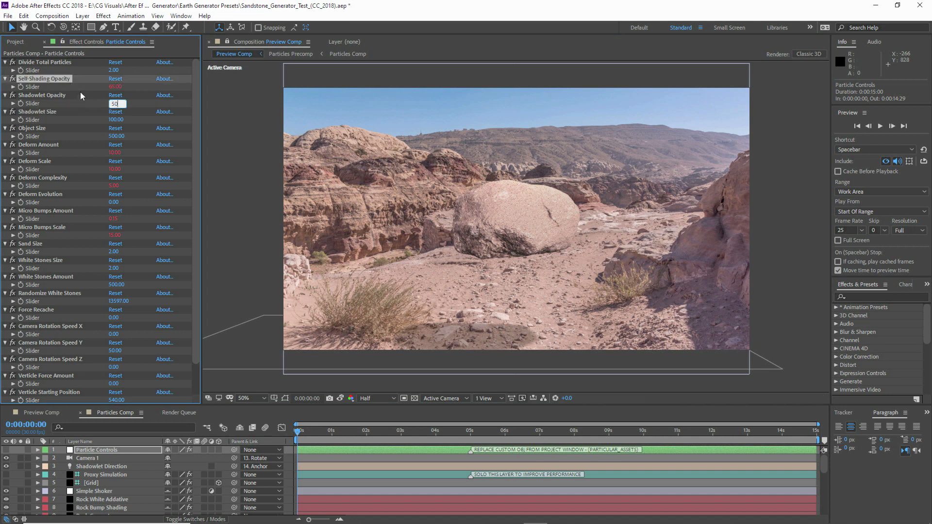
pyautogui.click(83, 96)
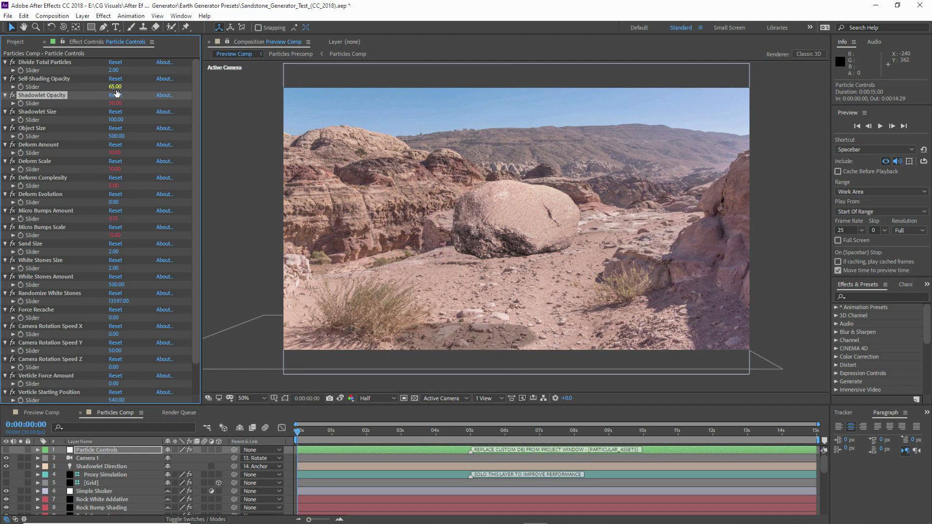
# Set the Self-Shading Opacity in Particle Controls to 50
pyautogui.click(116, 87)
pyautogui.write('50')
pyautogui.press('Return')
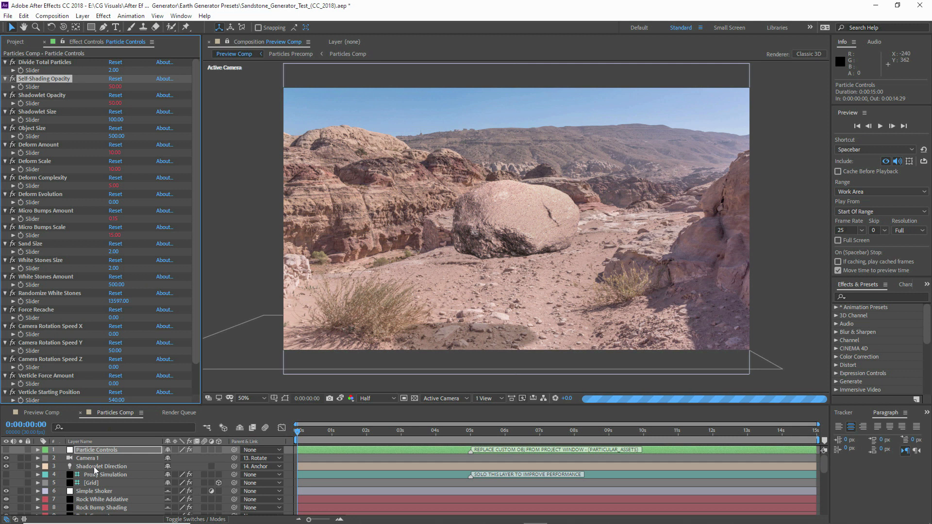
# Show Particles Comp in the viewer with the Shadowlet Direction light selected, hiding shy layers and making the Petra Ruins (296).jpg layer visible
pyautogui.click(97, 466)
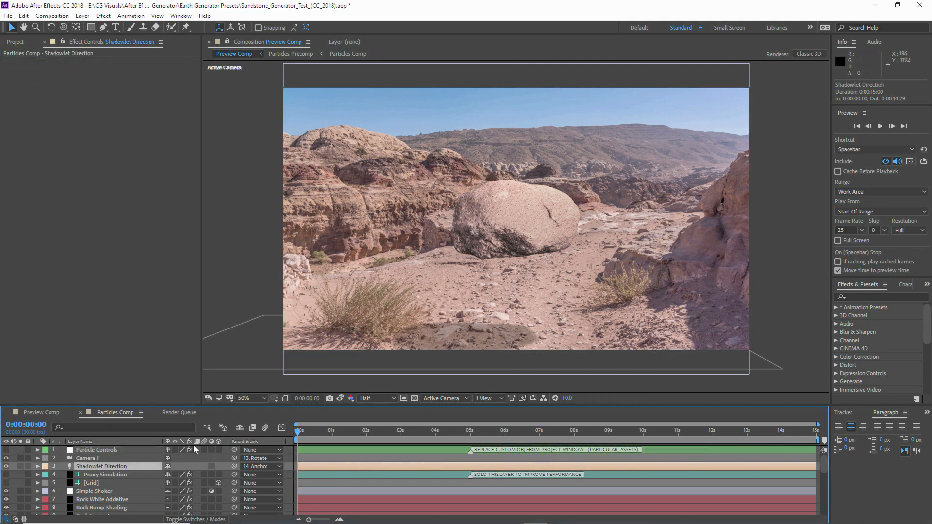
pyautogui.click(227, 42)
pyautogui.scroll(-2, 604, 64)
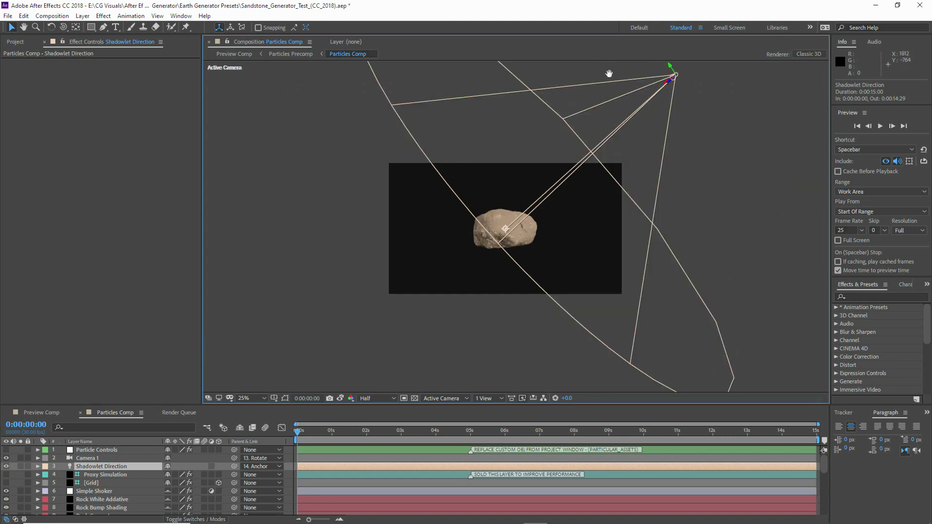
pyautogui.moveTo(609, 72); pyautogui.dragTo(602, 93)
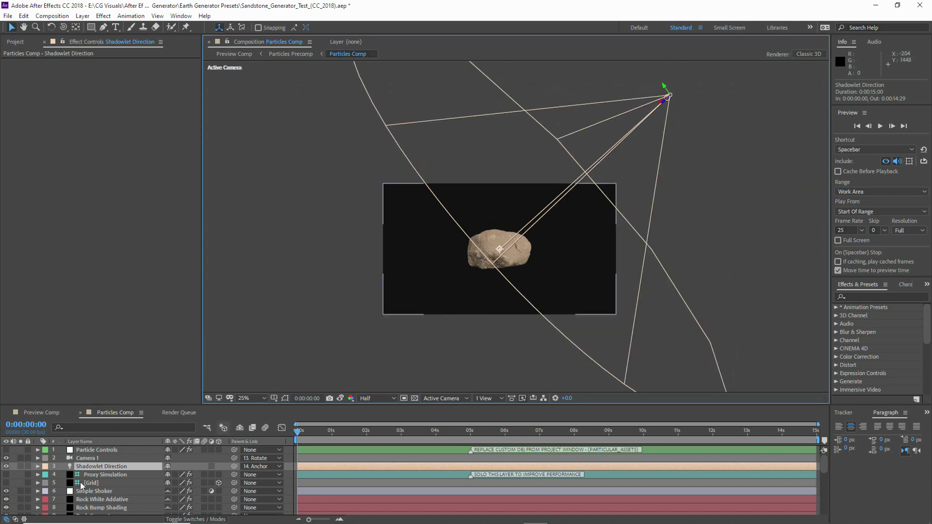
pyautogui.scroll(-3, 80, 482)
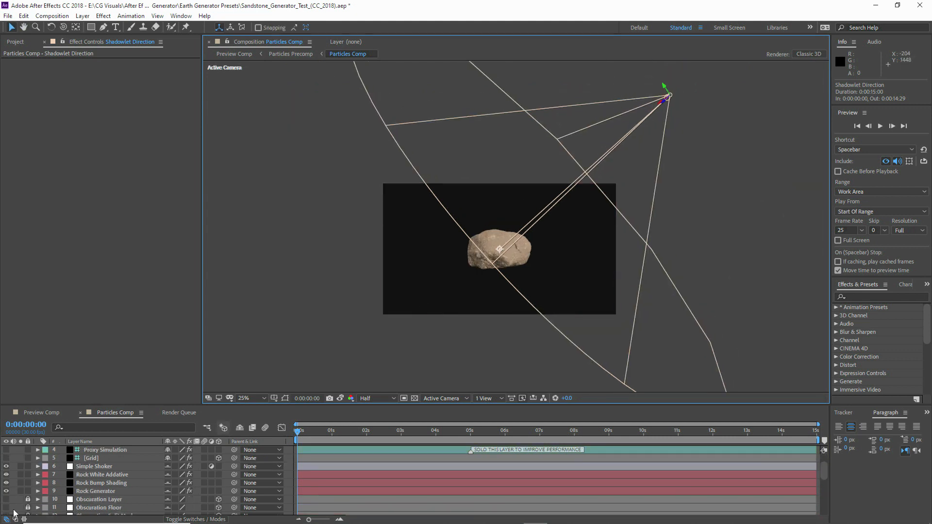
pyautogui.click(243, 427)
pyautogui.click(6, 491)
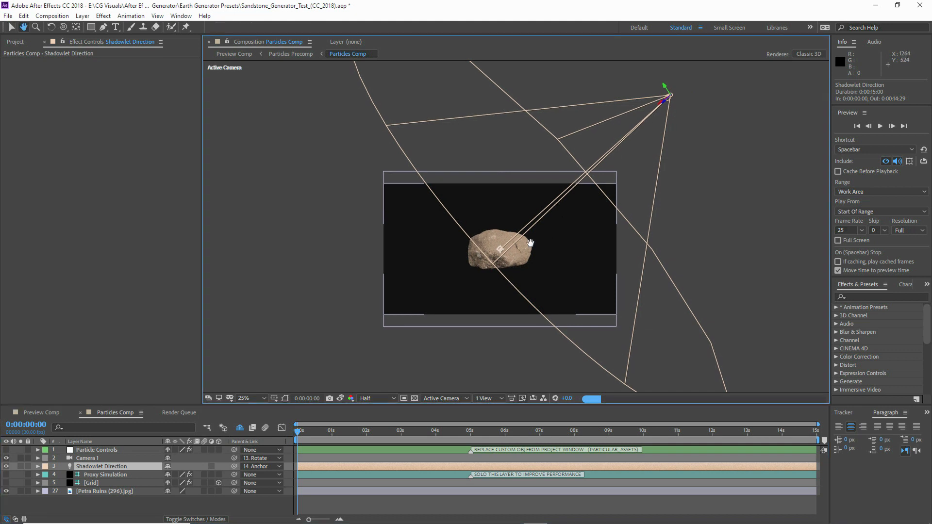
# Move the Shadowlet Direction light back in depth to about 1576, -1510, 782 to redirect the rock's shading
pyautogui.moveTo(535, 240); pyautogui.dragTo(514, 226)
pyautogui.moveTo(527, 183); pyautogui.dragTo(528, 181)
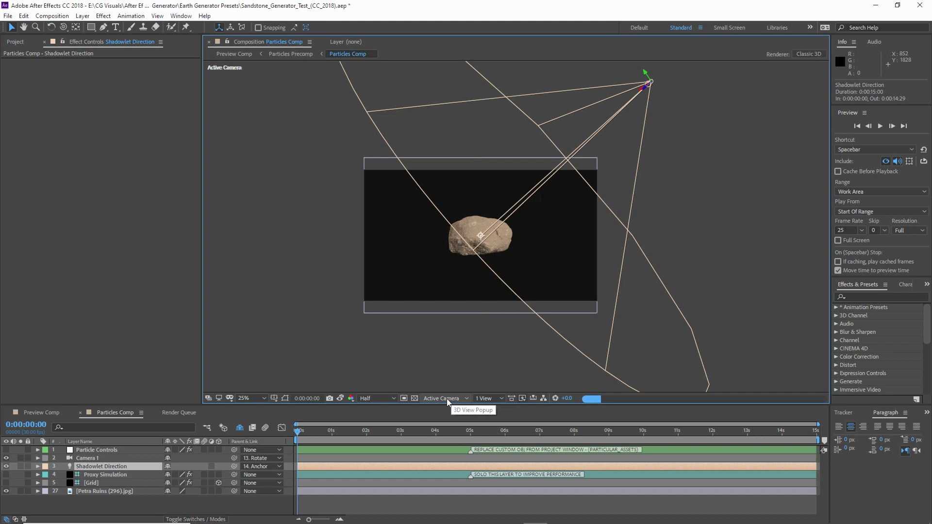
pyautogui.hotkey('ctrl', 'z')
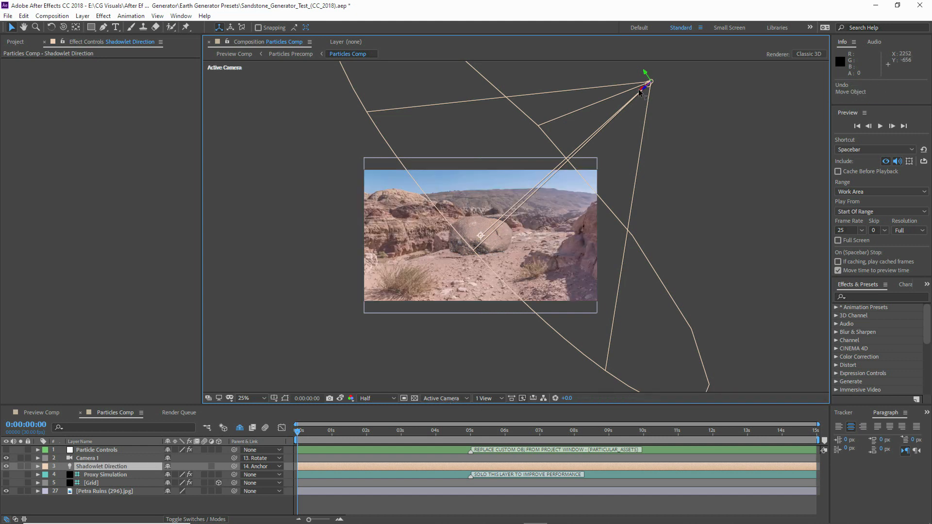
pyautogui.moveTo(639, 94); pyautogui.dragTo(613, 115)
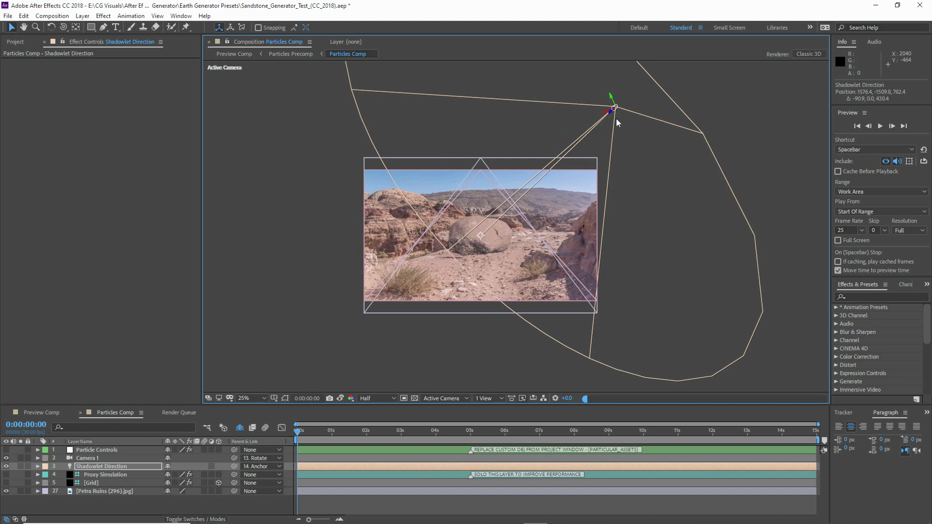
pyautogui.scroll(2, 519, 262)
pyautogui.moveTo(478, 261); pyautogui.dragTo(515, 239)
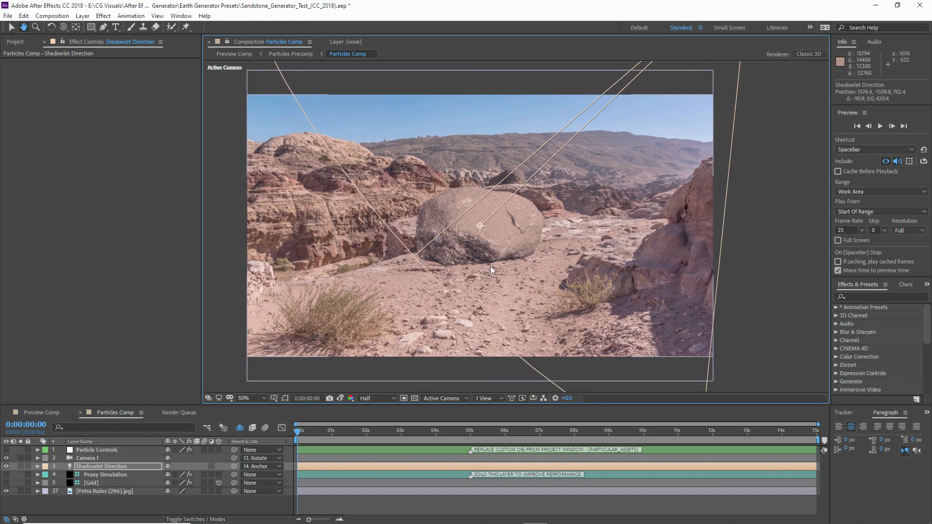
# Return to Preview Comp and compare the rock's redirected shadows with the stored snapshot
pyautogui.click(96, 450)
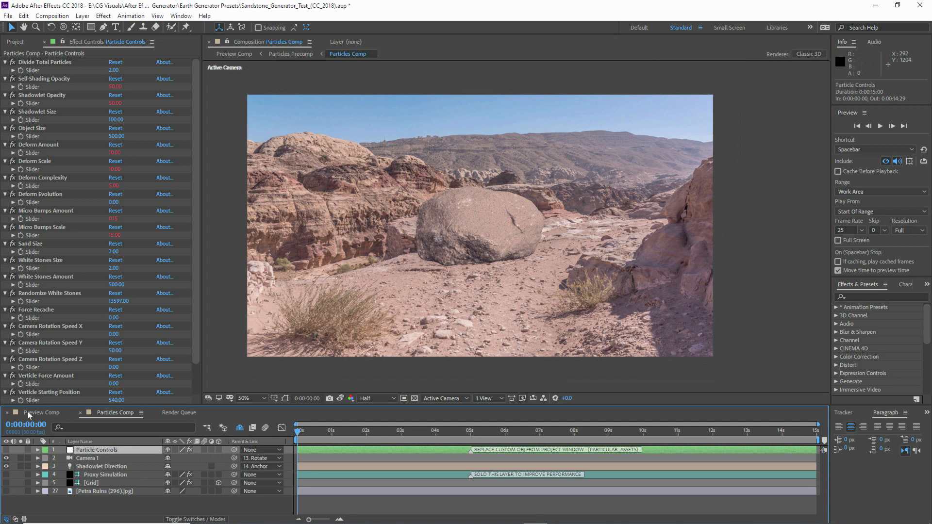
pyautogui.click(33, 412)
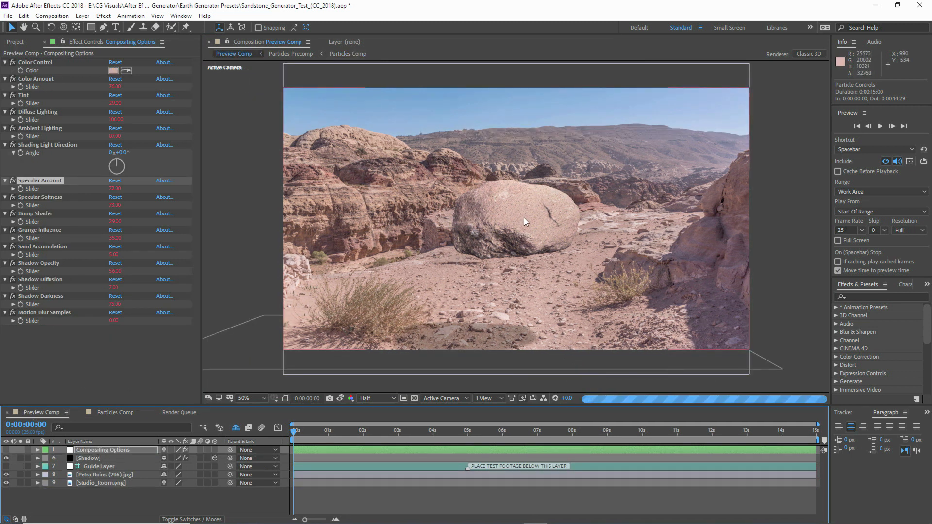
pyautogui.middleClick(567, 192)
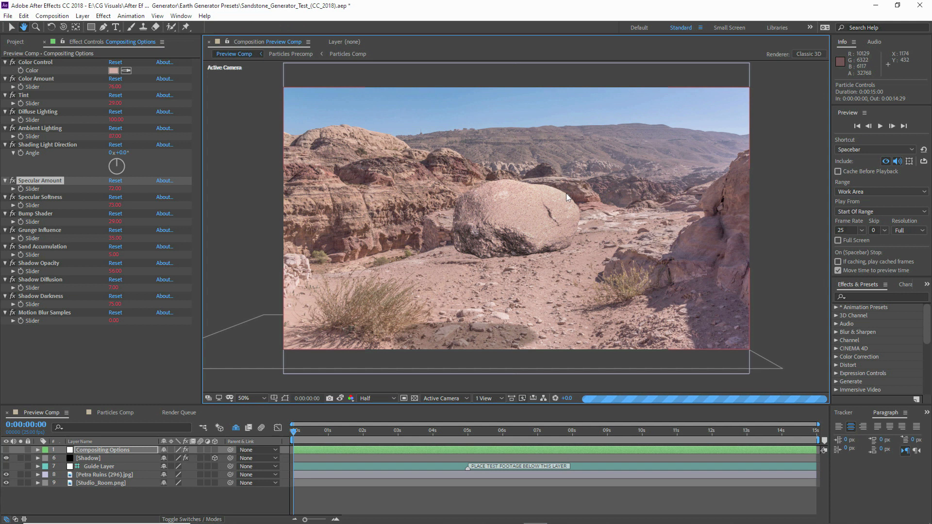
pyautogui.moveTo(564, 196); pyautogui.dragTo(558, 201)
pyautogui.press('v')
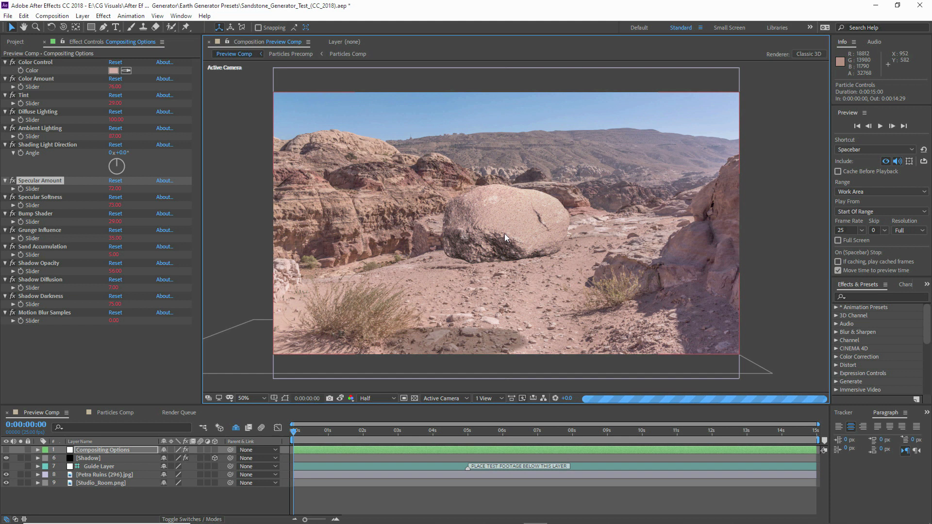
pyautogui.click(342, 397)
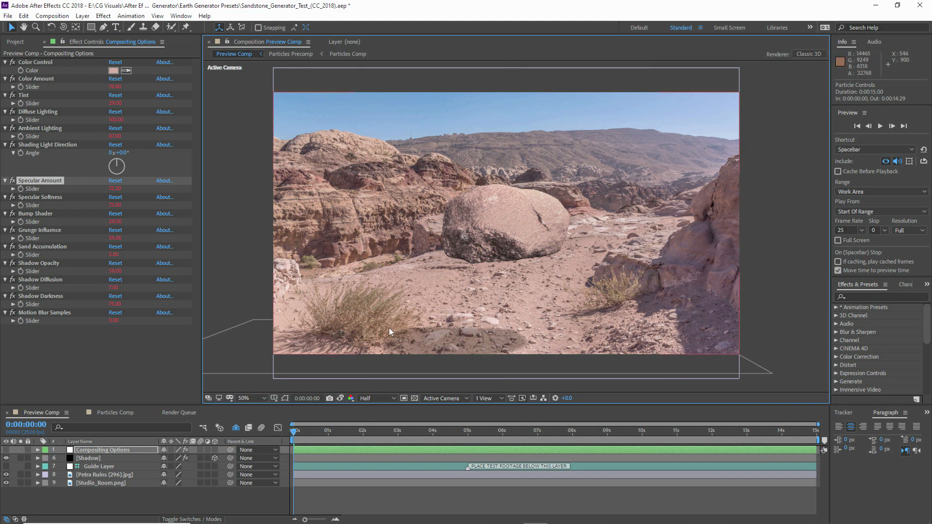
# Lower the Shadowlet Opacity in the Particle Controls of Particles Comp to 35
pyautogui.click(227, 42)
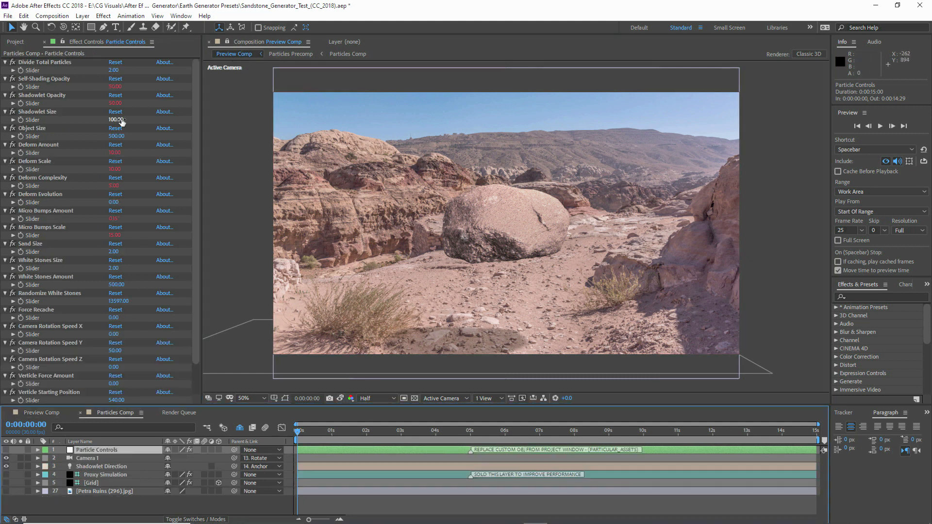
pyautogui.click(116, 104)
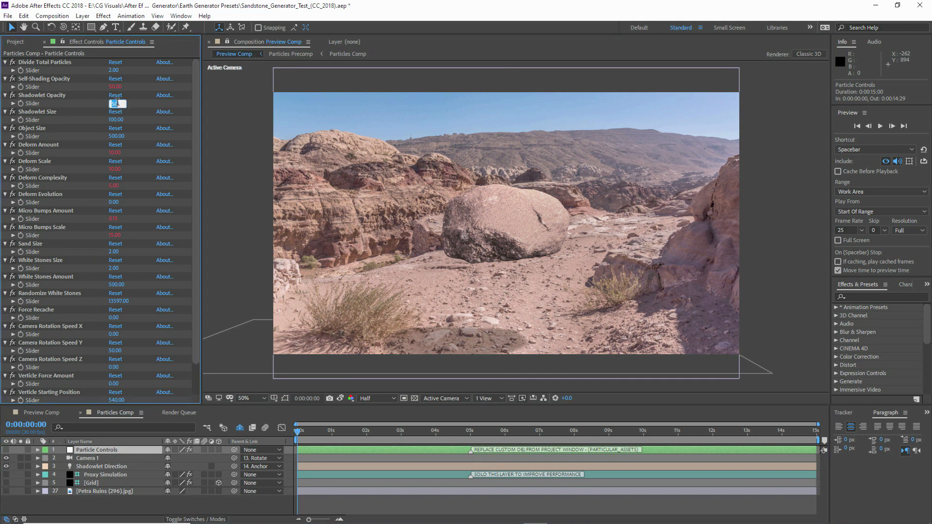
pyautogui.write('35')
pyautogui.press('Return')
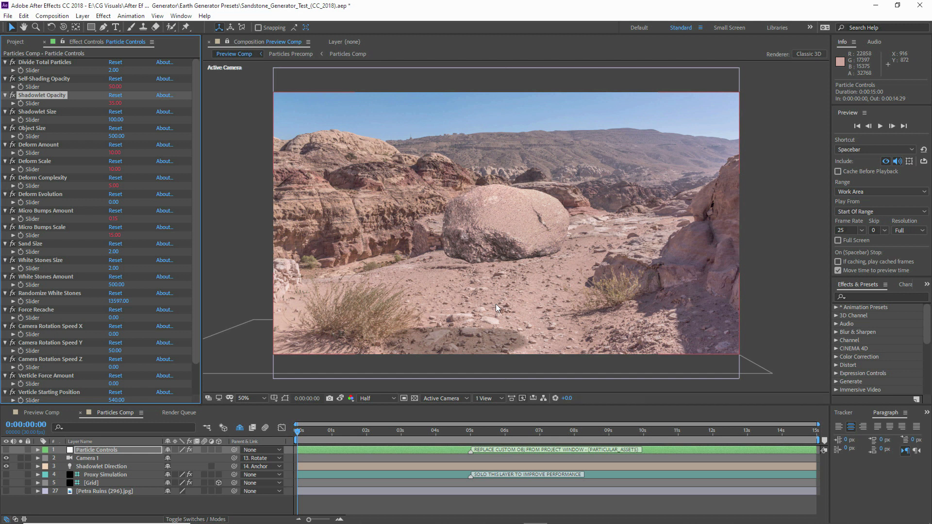
# Compare the rock's lighter shadows with the stored snapshot, and unlock the composition viewer so it shows Particles Comp
pyautogui.click(340, 398)
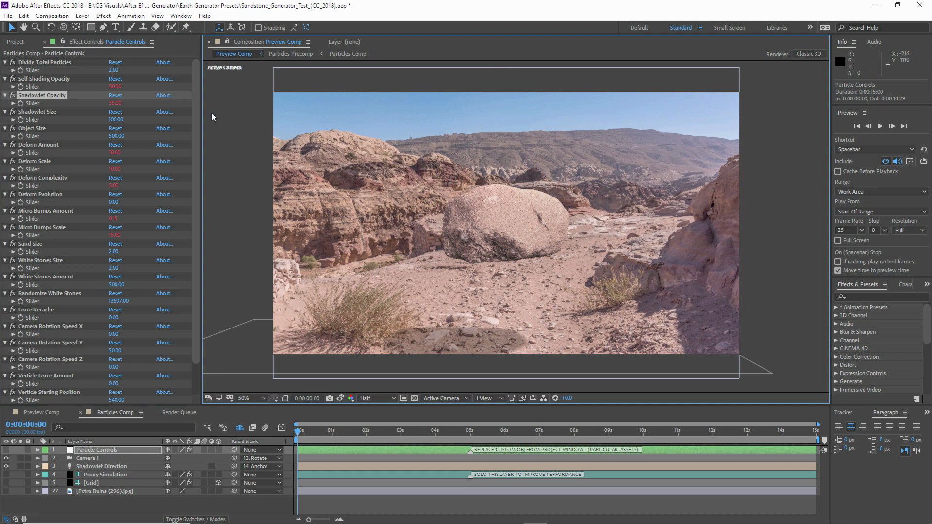
pyautogui.click(228, 41)
pyautogui.click(104, 475)
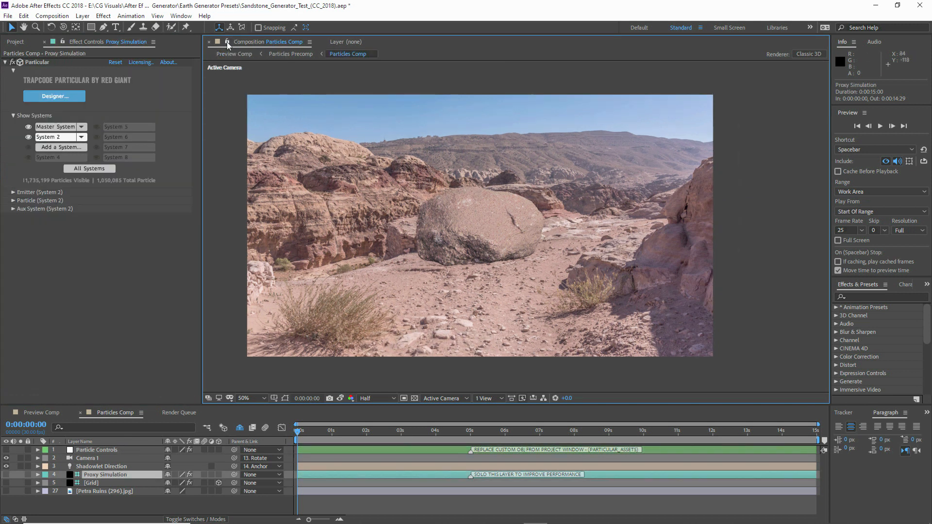
# Solo the Proxy Simulation and Petra Ruins (296).jpg layers in Particles Comp
pyautogui.click(85, 467)
pyautogui.click(87, 474)
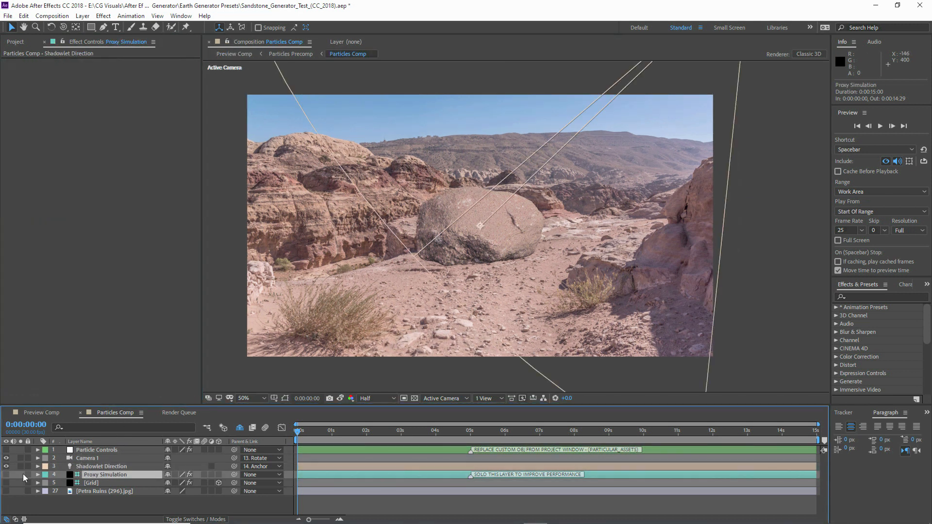
pyautogui.click(20, 474)
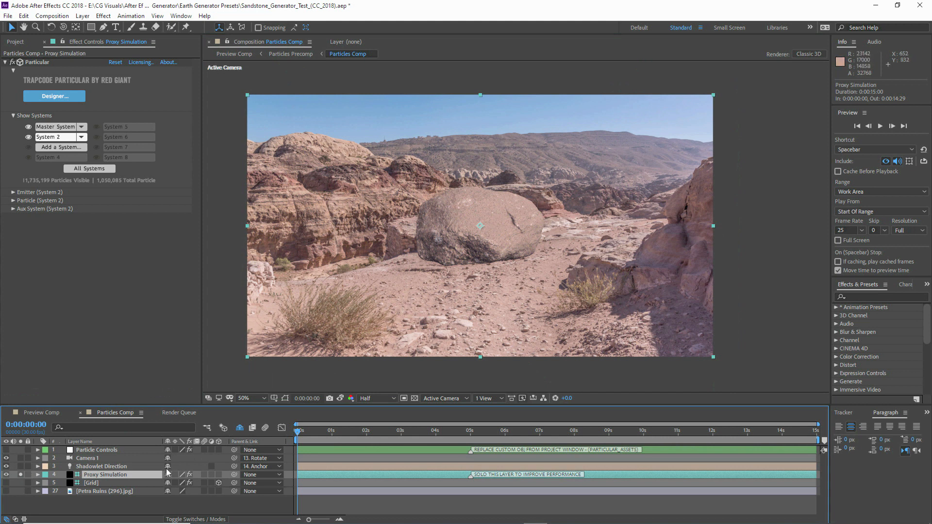
pyautogui.click(21, 491)
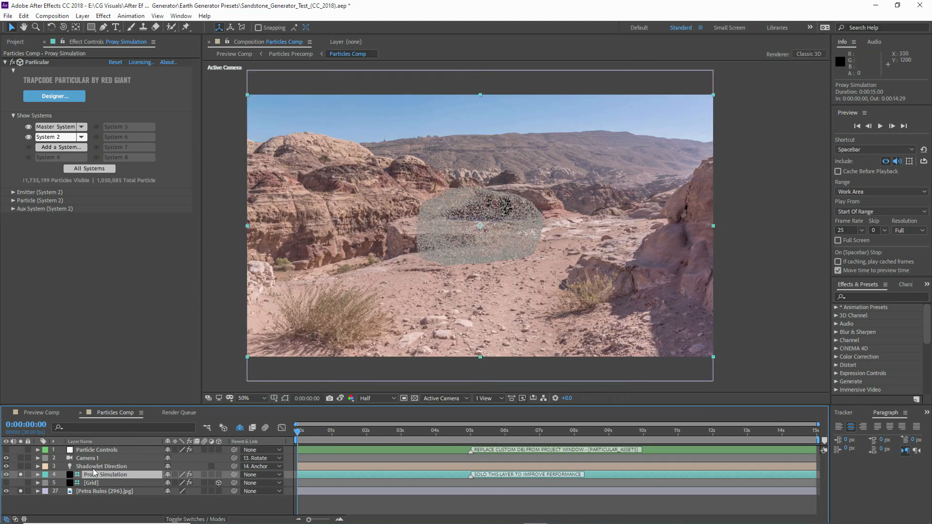
# Select the Particle Controls layer, scrub to 0:00:00:12 and save the project
pyautogui.click(92, 451)
pyautogui.moveTo(298, 433); pyautogui.dragTo(311, 434)
pyautogui.click(9, 17)
pyautogui.click(23, 104)
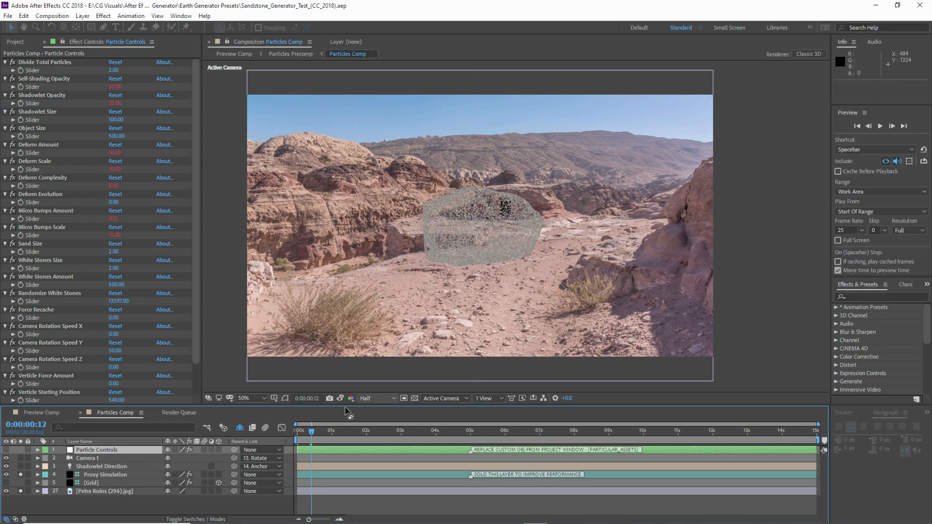
# Set the preview resolution to Half and play the proxy rock's rotation from the first frame
pyautogui.moveTo(313, 430); pyautogui.dragTo(353, 431)
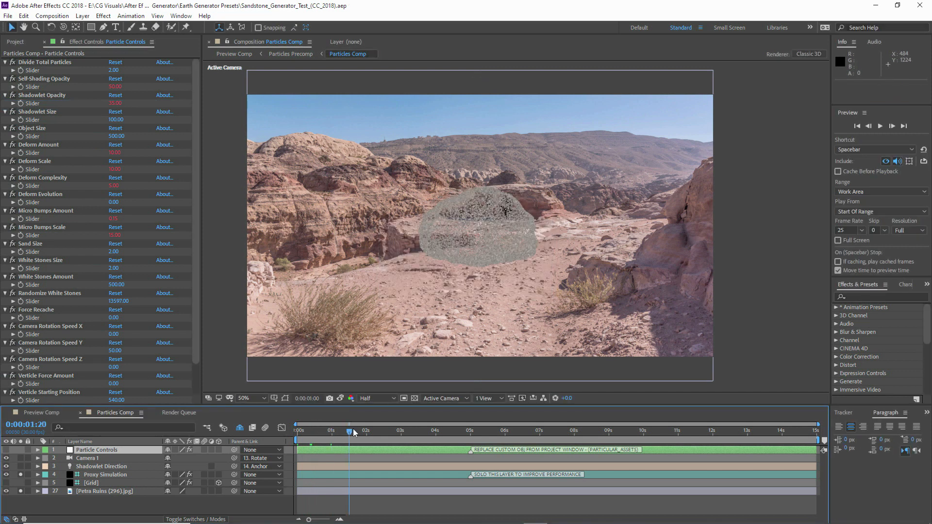
pyautogui.press('Home')
pyautogui.click(910, 231)
pyautogui.click(905, 254)
pyautogui.click(882, 128)
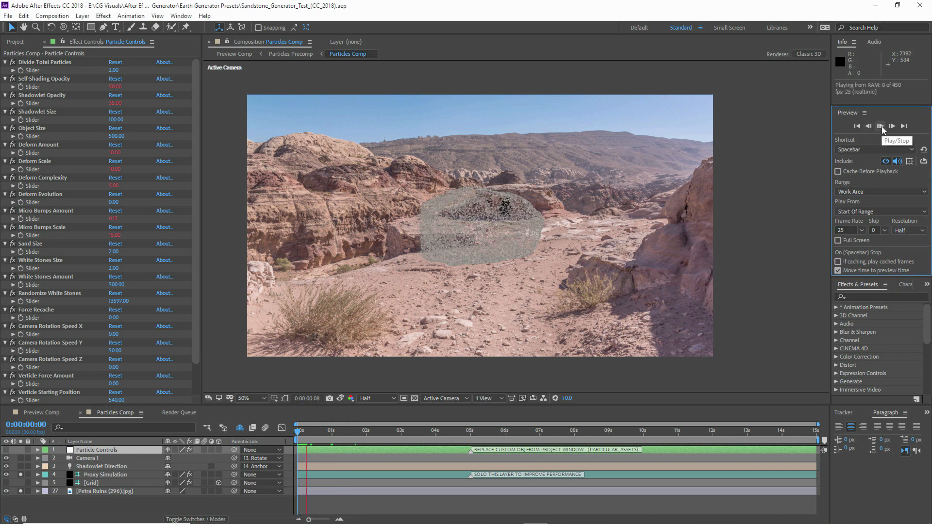
pyautogui.press('space')
# Add a Curves effect to the Proxy Simulation layer, raise its RGB midtones to brighten the proxy, and preview it
pyautogui.click(102, 475)
pyautogui.click(102, 15)
pyautogui.moveTo(145, 116)
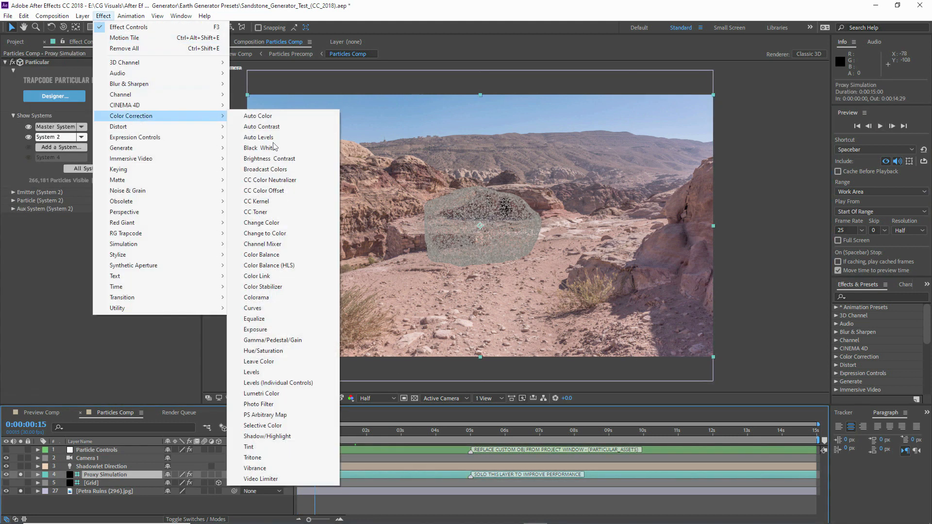
pyautogui.click(269, 309)
pyautogui.moveTo(67, 325); pyautogui.dragTo(66, 296)
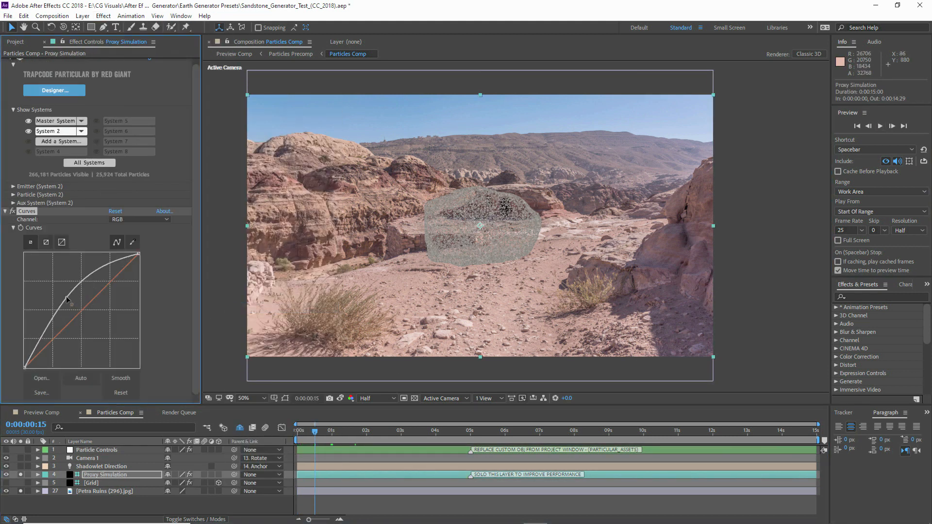
pyautogui.click(881, 126)
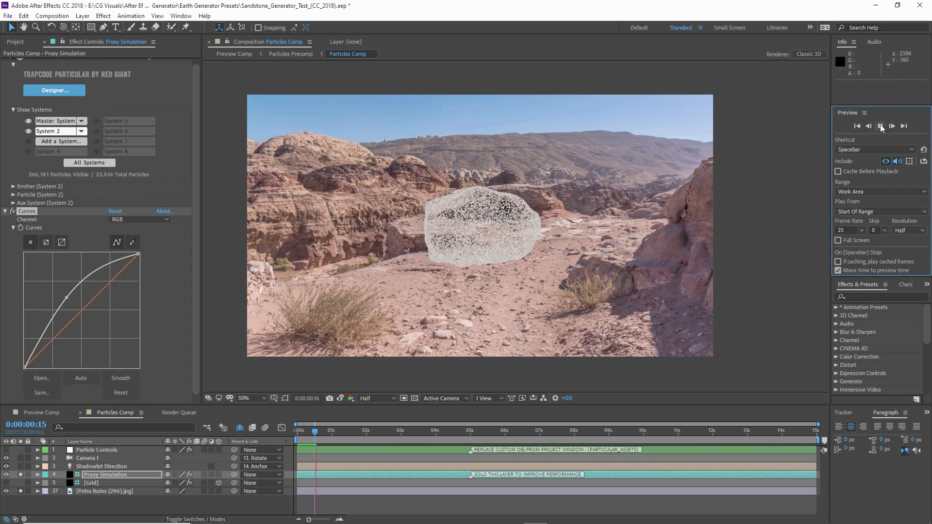
pyautogui.click(881, 127)
# Keyframe Camera Rotation Speed Y of Particle Controls at 10 on the first frame and reveal the keyframe in the timeline
pyautogui.click(110, 451)
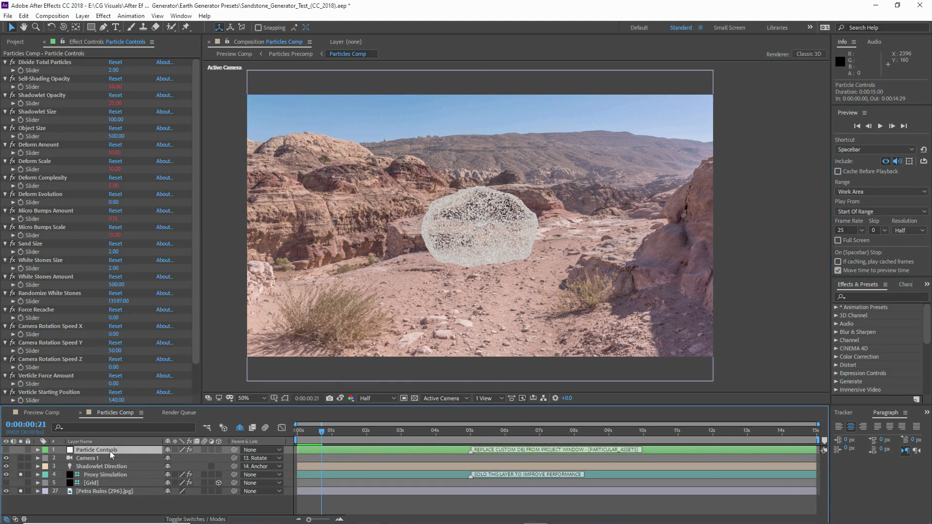
pyautogui.scroll(-2, 68, 306)
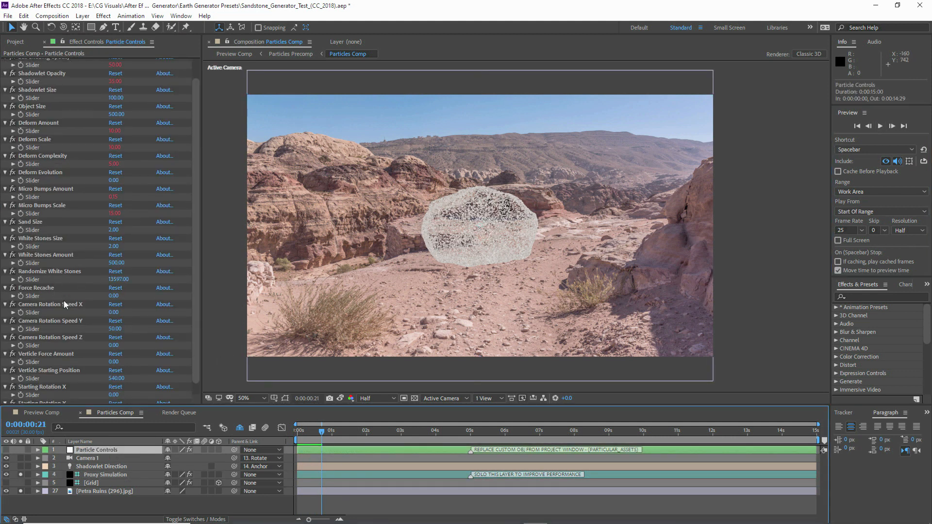
pyautogui.click(48, 325)
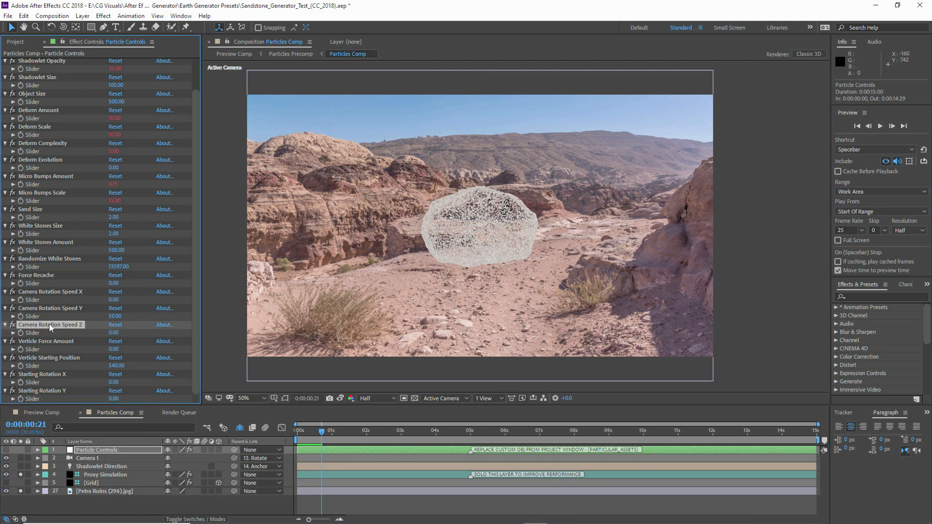
pyautogui.click(86, 309)
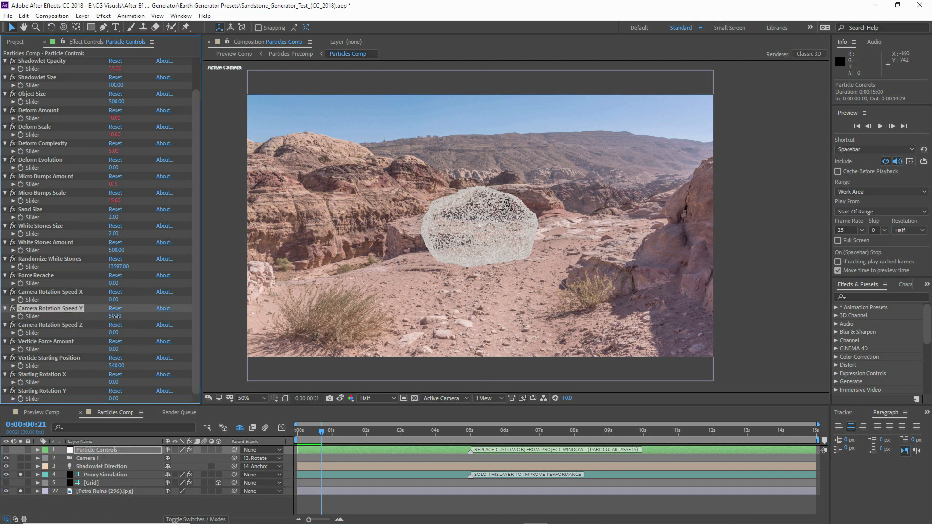
pyautogui.write('0')
pyautogui.press('Return')
pyautogui.moveTo(321, 431); pyautogui.dragTo(296, 431)
pyautogui.click(114, 317)
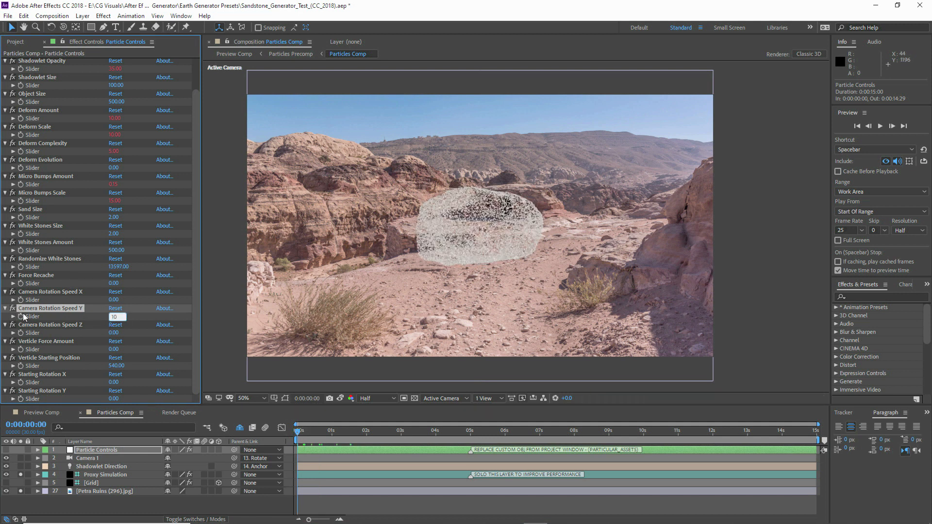
pyautogui.write('10')
pyautogui.press('Return')
pyautogui.click(91, 450)
pyautogui.press('u')
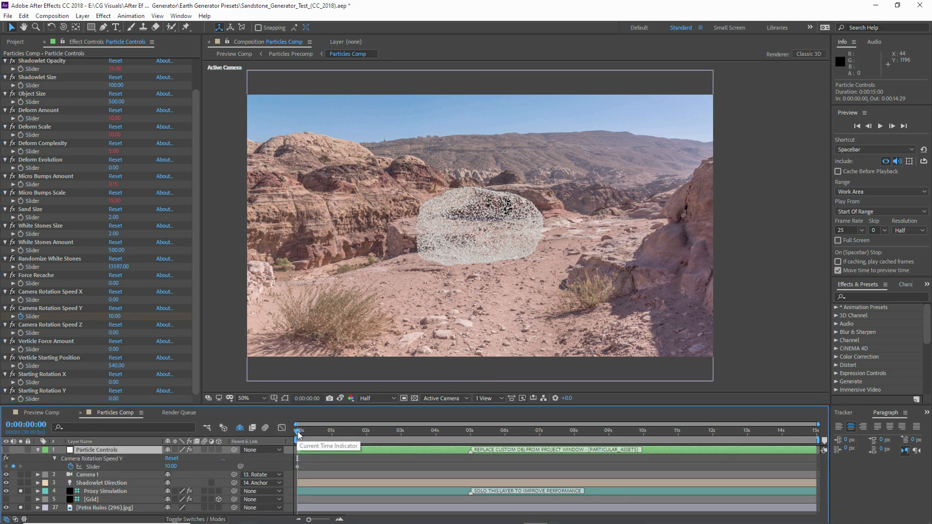
# Add a Camera Rotation Speed Y keyframe of 50 at 0:00:00:22 and preview the proxy's rotation
pyautogui.moveTo(298, 432); pyautogui.dragTo(323, 439)
pyautogui.click(115, 316)
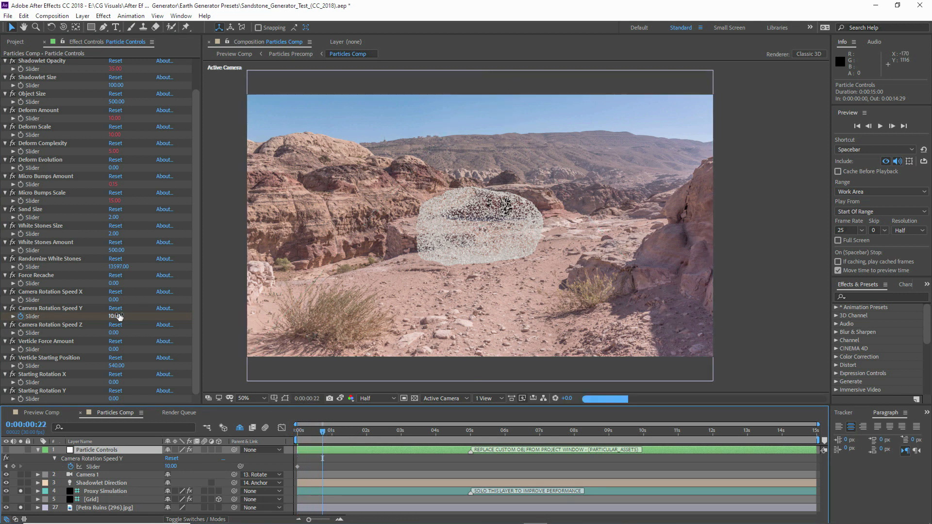
pyautogui.write('50')
pyautogui.press('Return')
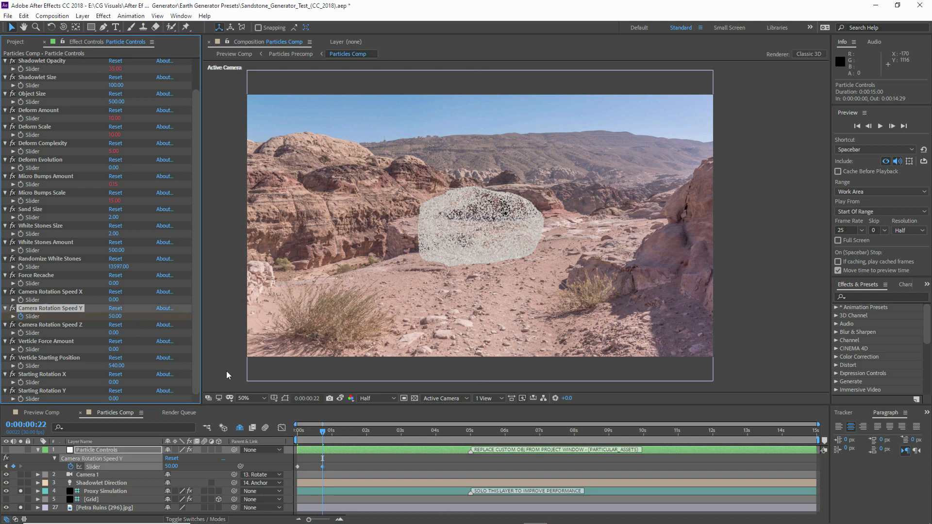
pyautogui.click(882, 127)
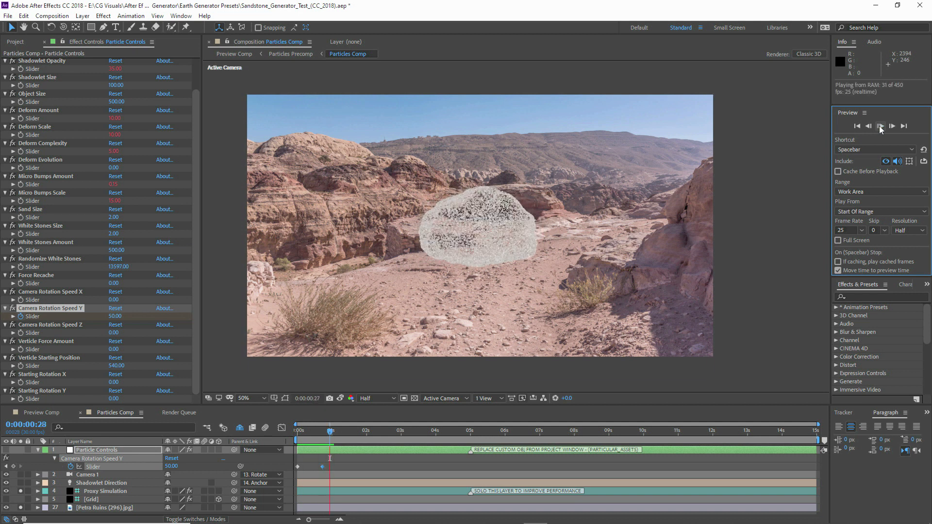
pyautogui.click(880, 127)
pyautogui.click(881, 127)
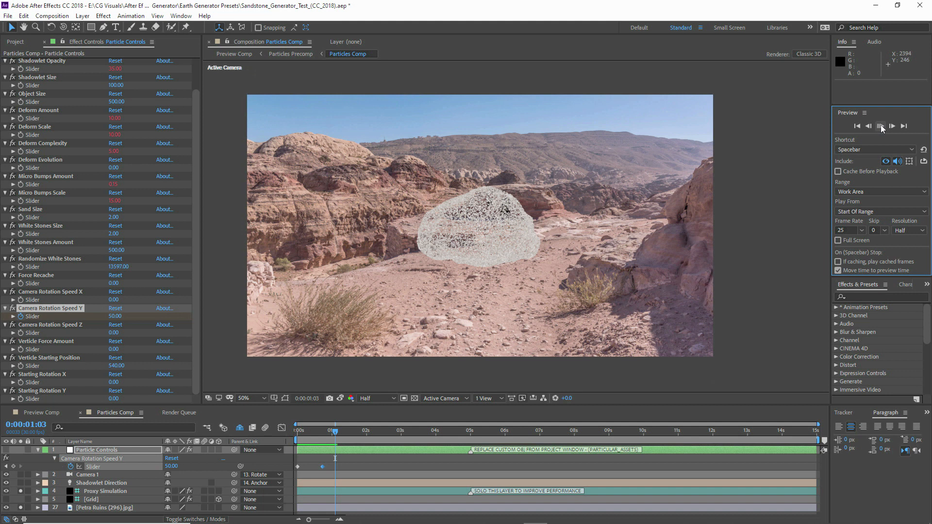
pyautogui.click(880, 127)
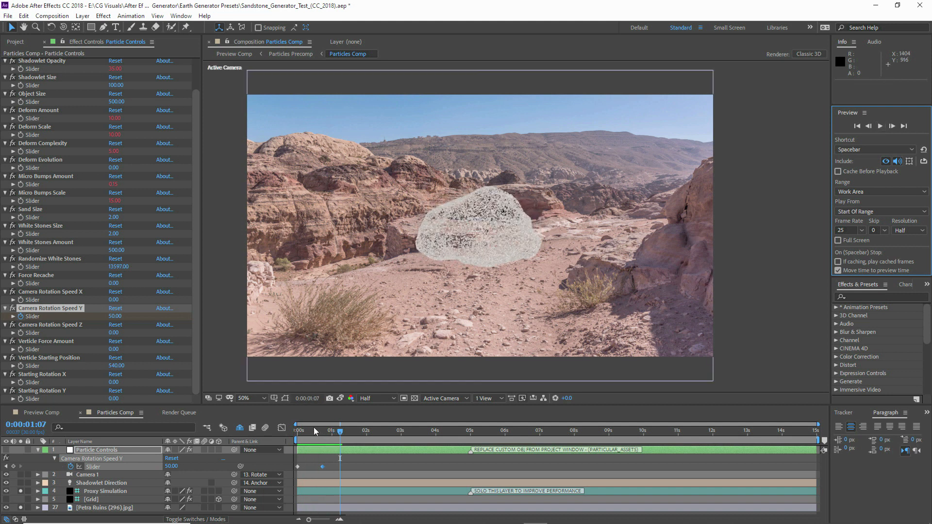
# Set Camera Rotation Speed Y to 25 on the first frame and add a keyframe holding 50 at 0:00:01:15
pyautogui.moveTo(306, 430); pyautogui.dragTo(287, 435)
pyautogui.click(115, 317)
pyautogui.write('25')
pyautogui.press('Return')
pyautogui.moveTo(298, 437); pyautogui.dragTo(349, 436)
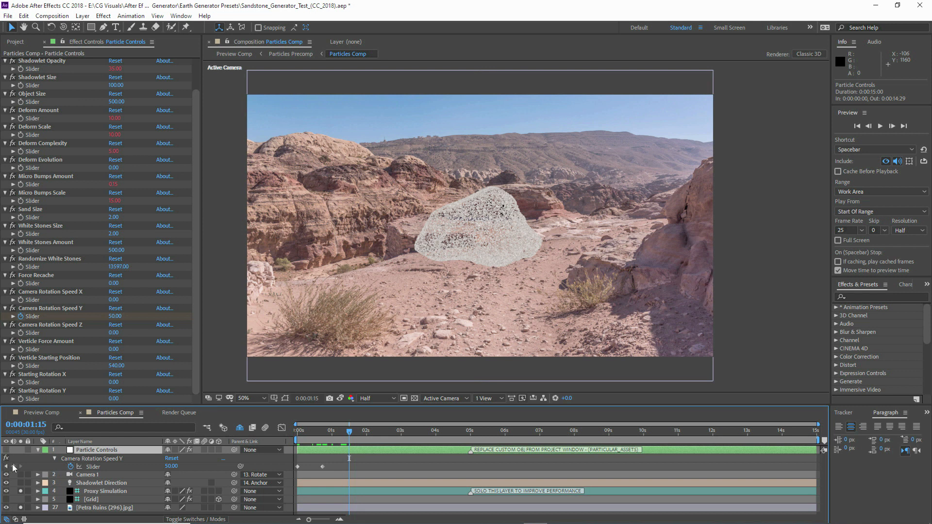
pyautogui.click(13, 467)
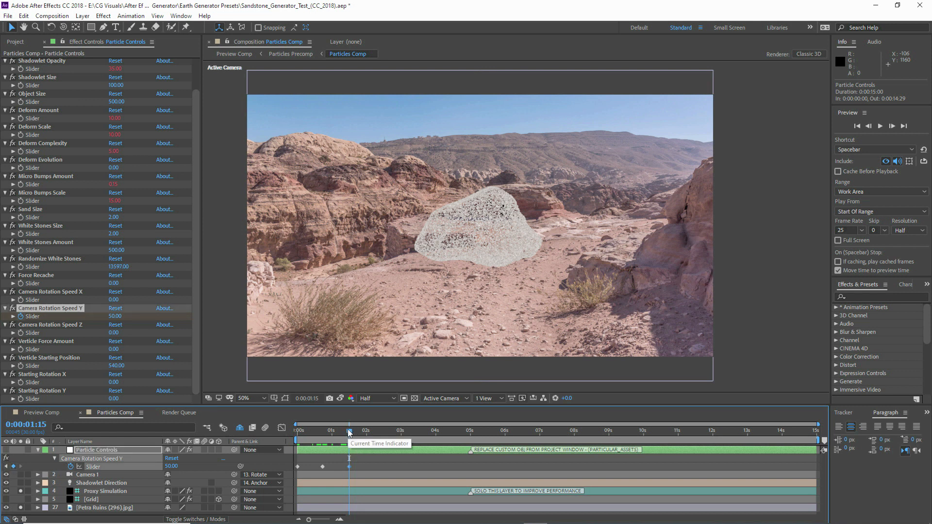
# Add a Camera Rotation Speed Y keyframe of 200 at 0:00:01:21 and preview the speed-up
pyautogui.moveTo(349, 434); pyautogui.dragTo(356, 434)
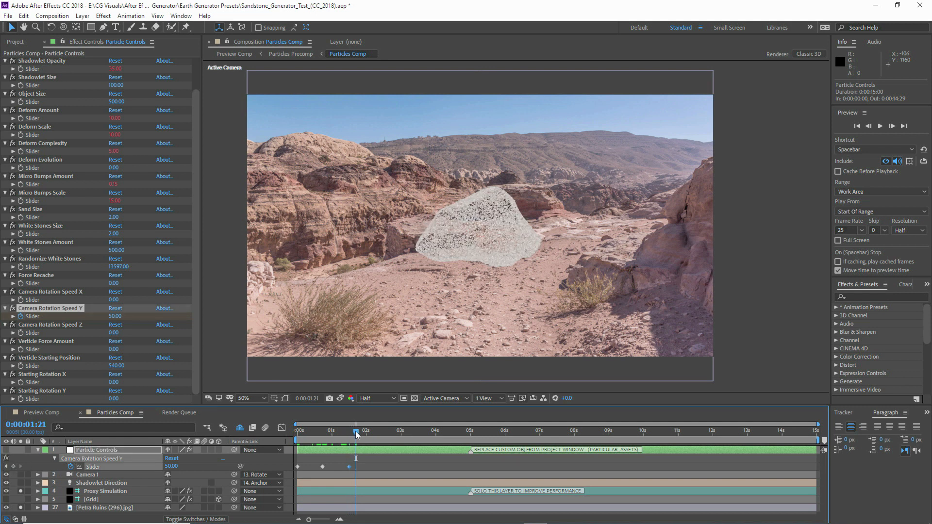
pyautogui.click(113, 317)
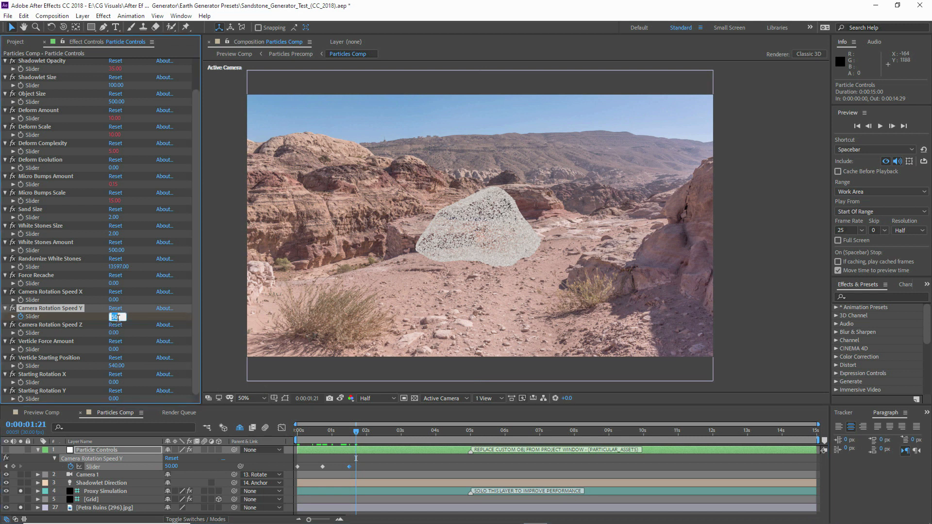
pyautogui.write('200')
pyautogui.press('Return')
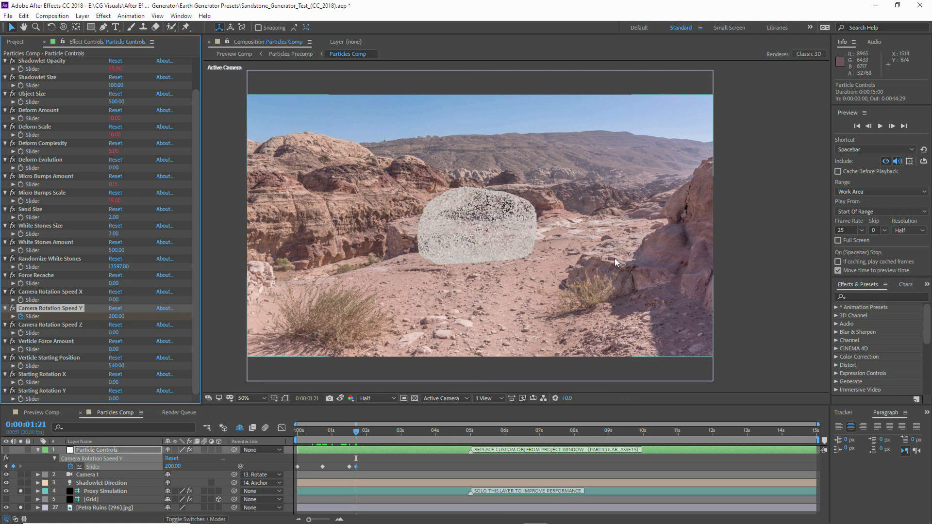
pyautogui.click(882, 126)
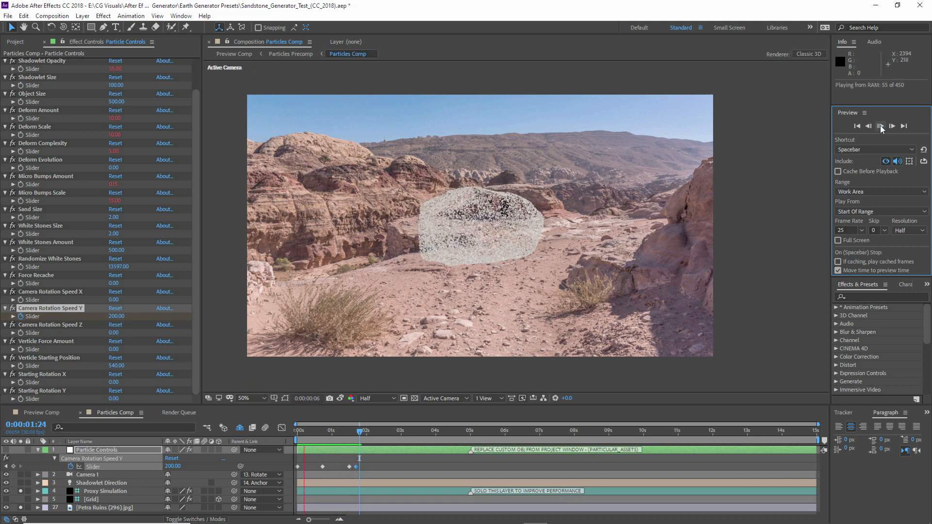
pyautogui.click(881, 127)
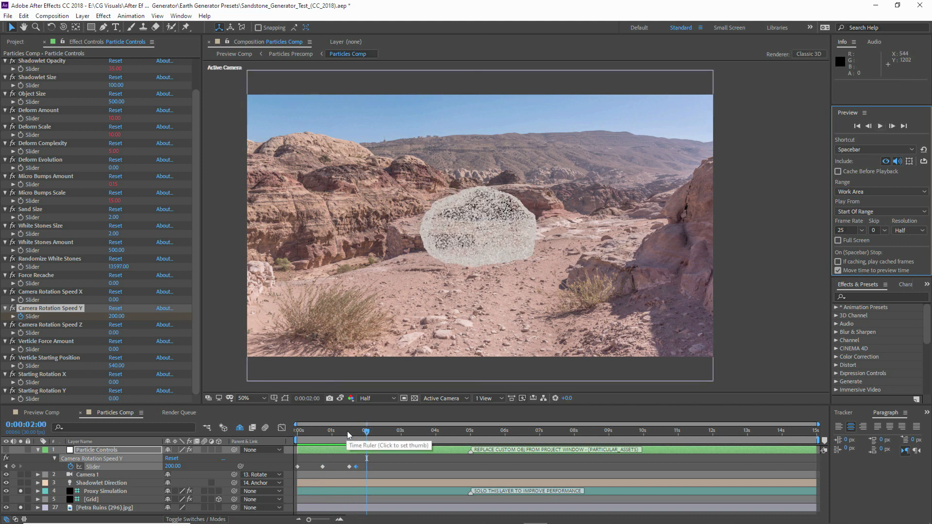
# Replace the last Camera Rotation Speed Y keyframe with one of 200 at 0:00:02:09
pyautogui.moveTo(347, 434); pyautogui.dragTo(376, 434)
pyautogui.hotkey('ctrl', 'z')
pyautogui.click(173, 467)
pyautogui.write('200')
pyautogui.click(393, 467)
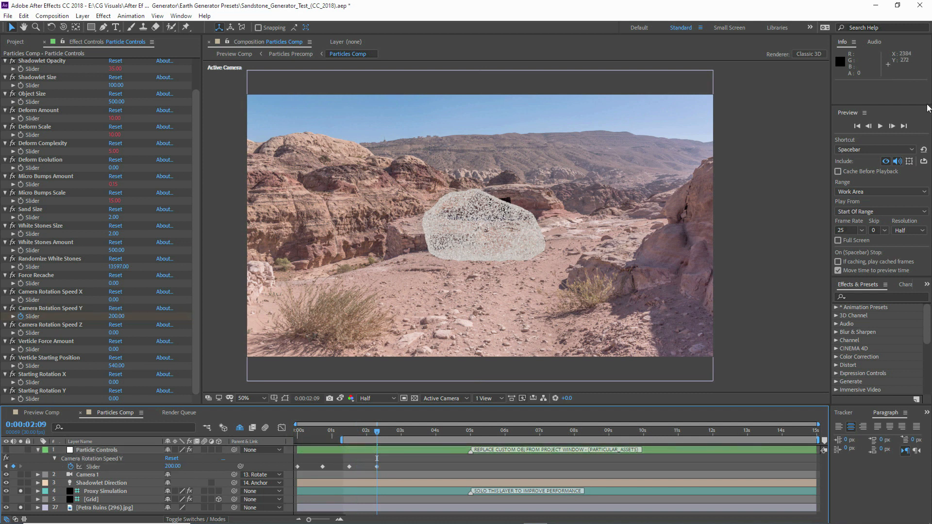
# Shorten the work area to end at about 0:00:02:09 and preview the rotation speed-up within it
pyautogui.click(879, 126)
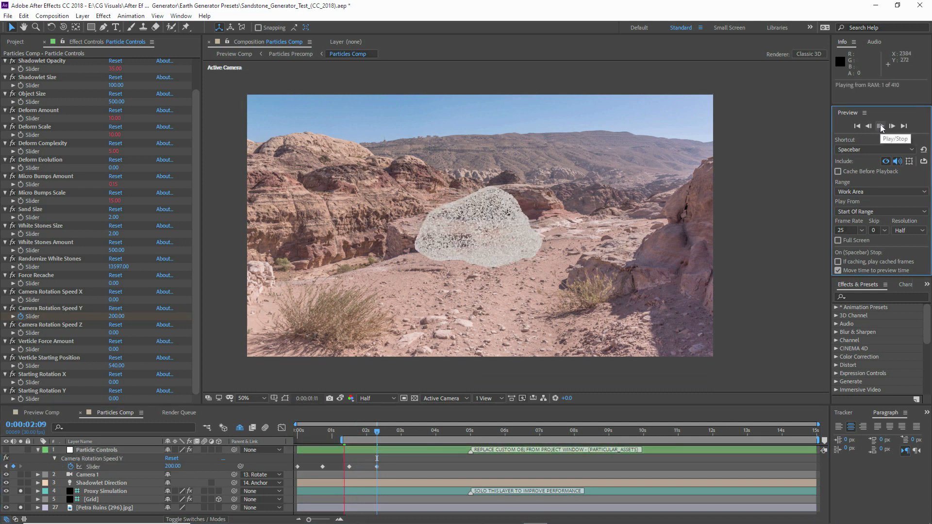
pyautogui.moveTo(818, 440); pyautogui.dragTo(374, 444)
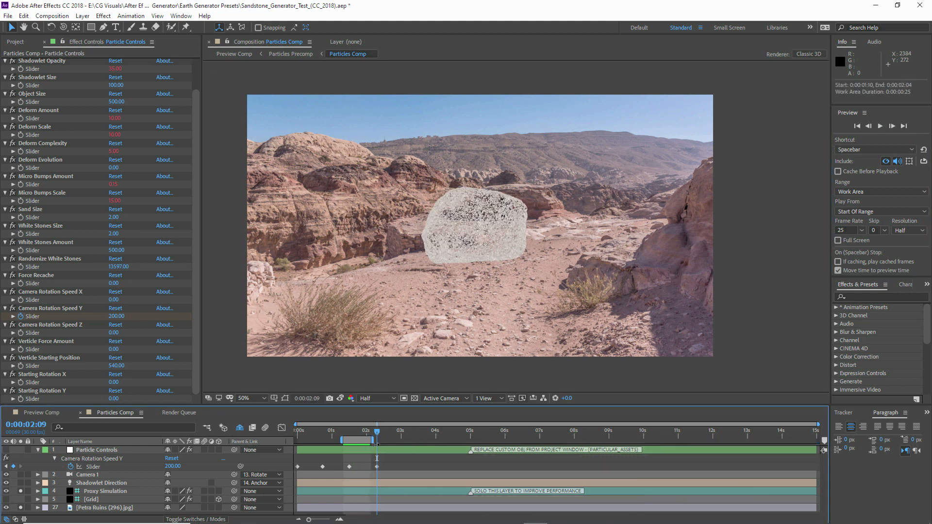
pyautogui.click(879, 125)
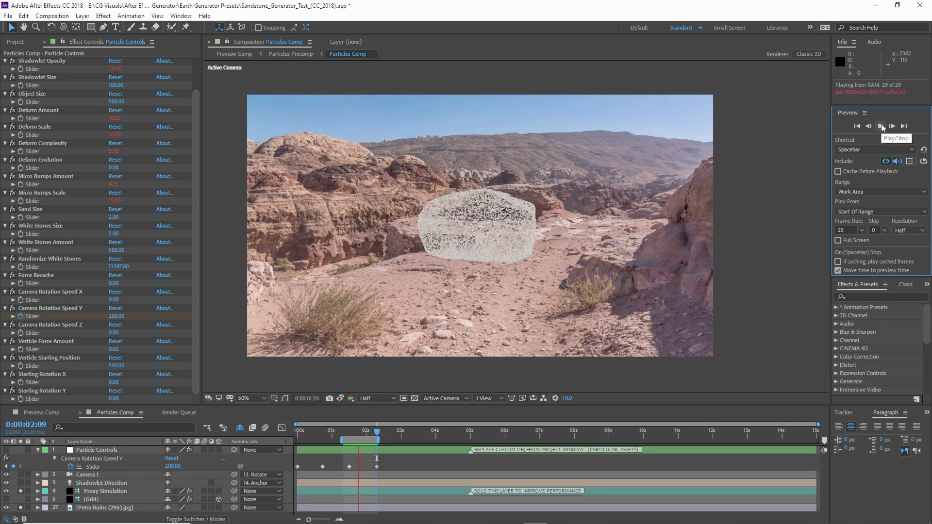
# Add a Camera Rotation Speed X keyframe of 0 at 0:00:01:15 and raise the speed at 0:00:02:08
pyautogui.click(343, 432)
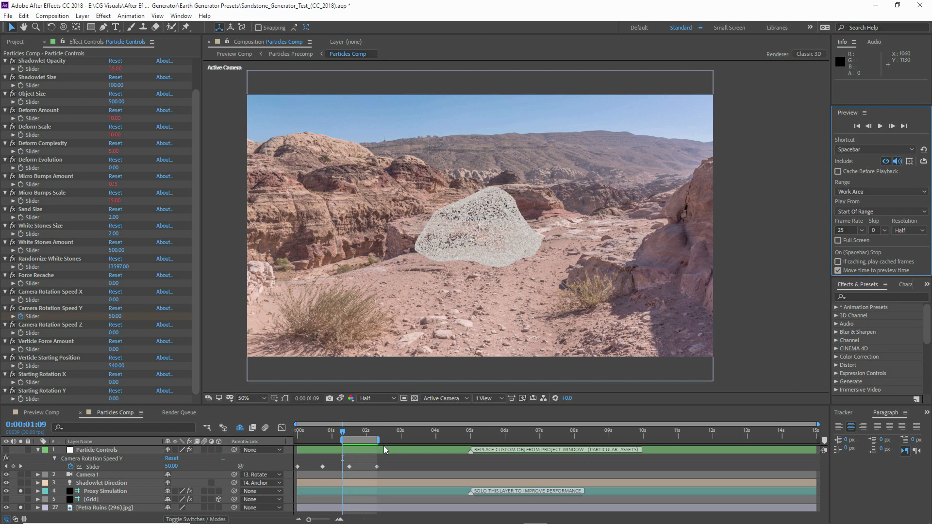
pyautogui.moveTo(343, 433); pyautogui.dragTo(349, 433)
pyautogui.scroll(2, 29, 349)
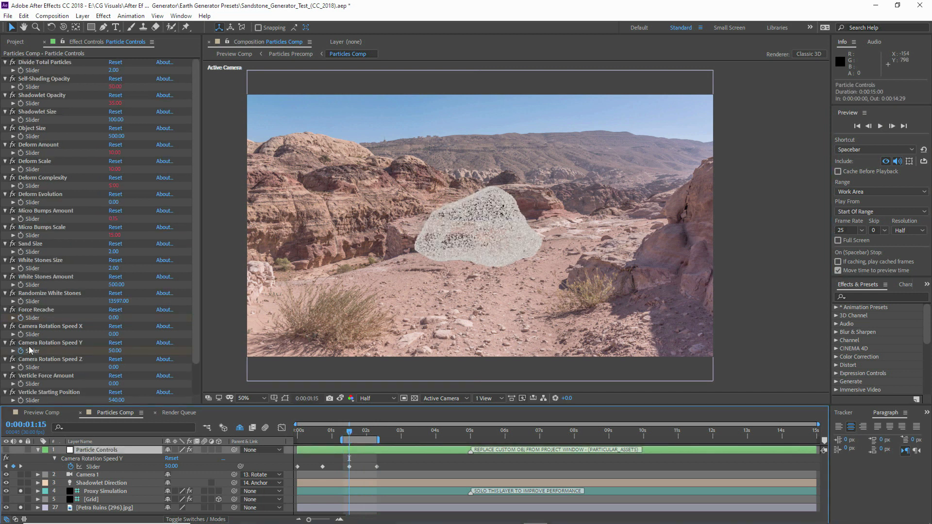
pyautogui.click(40, 326)
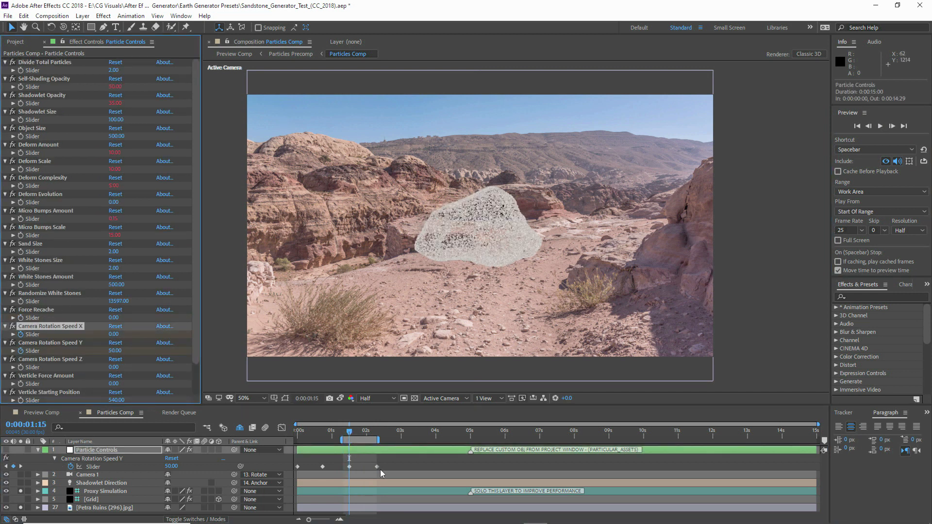
pyautogui.press('u')
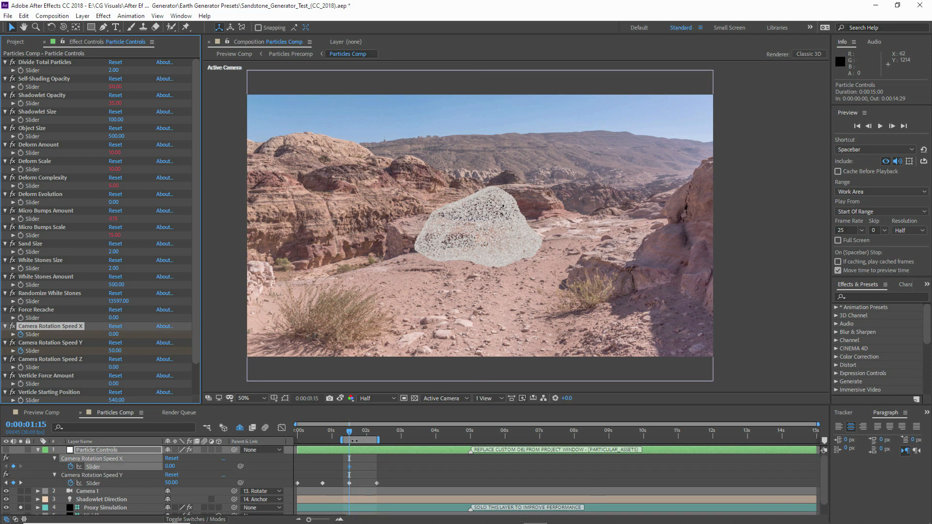
pyautogui.moveTo(352, 435); pyautogui.dragTo(376, 432)
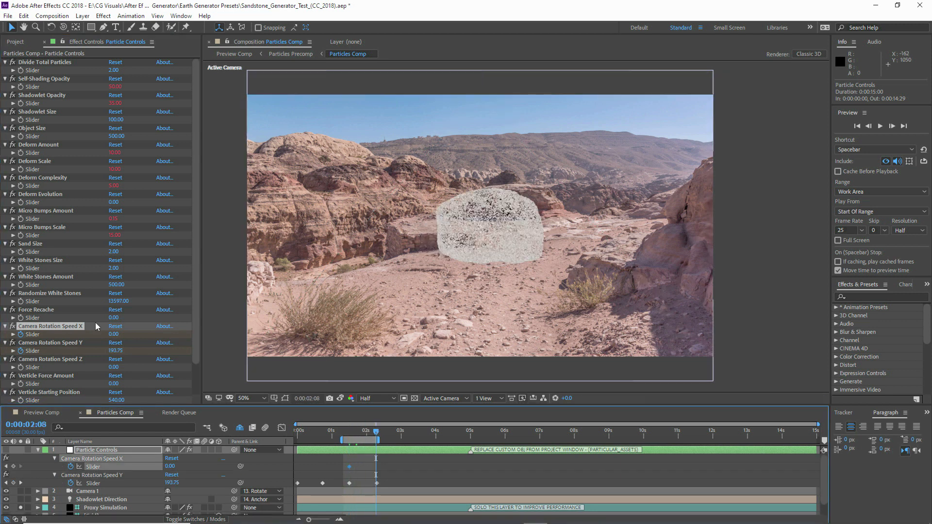
pyautogui.moveTo(116, 337); pyautogui.dragTo(130, 341)
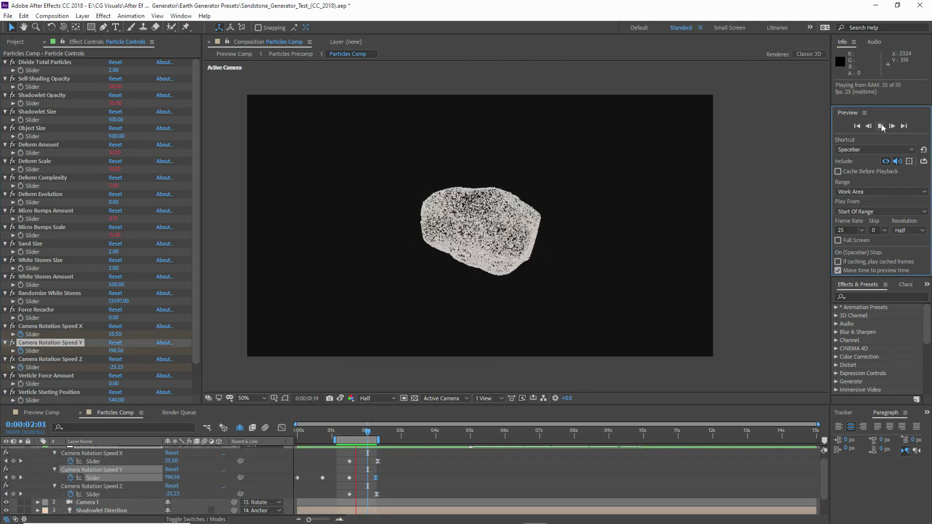
# Stop the preview, extend the work area back to the first frame, and check the rock at 0:00:01:20
pyautogui.click(882, 128)
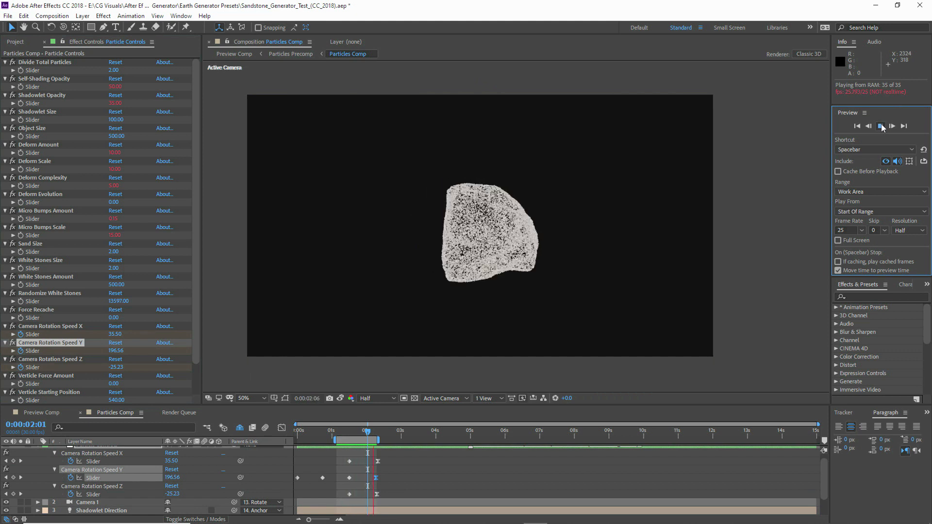
pyautogui.moveTo(339, 432); pyautogui.dragTo(277, 440)
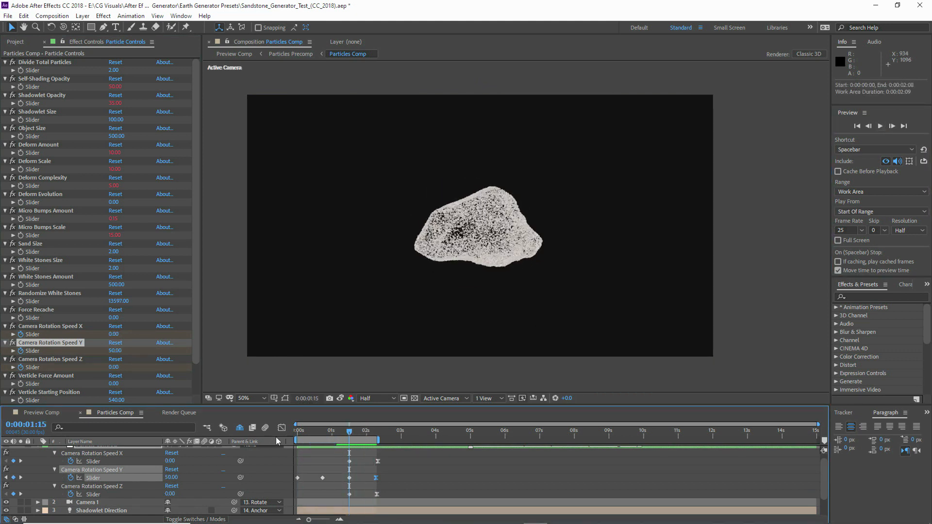
pyautogui.click(394, 470)
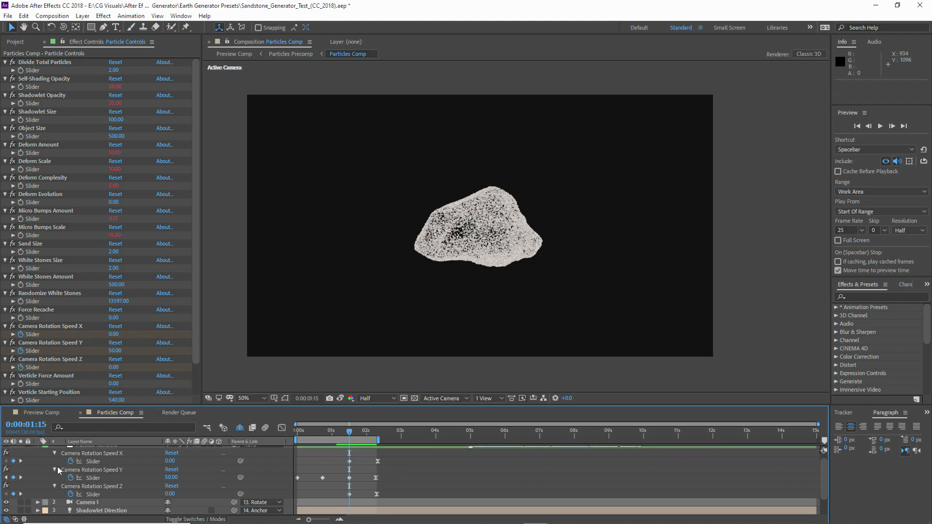
pyautogui.moveTo(349, 435); pyautogui.dragTo(354, 432)
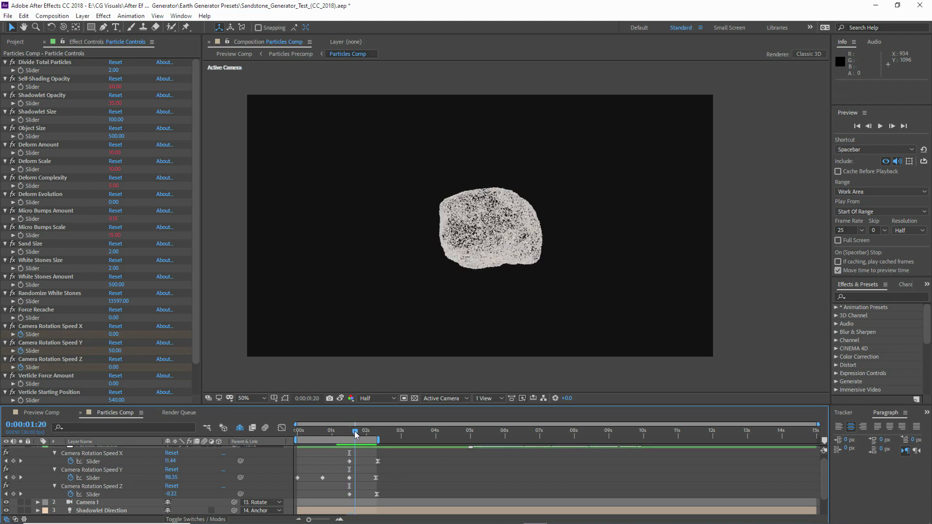
# Collapse the Particle Controls properties and turn off the Proxy Simulation and Petra Ruins layers in Particles Comp
pyautogui.scroll(1, 39, 468)
pyautogui.click(38, 451)
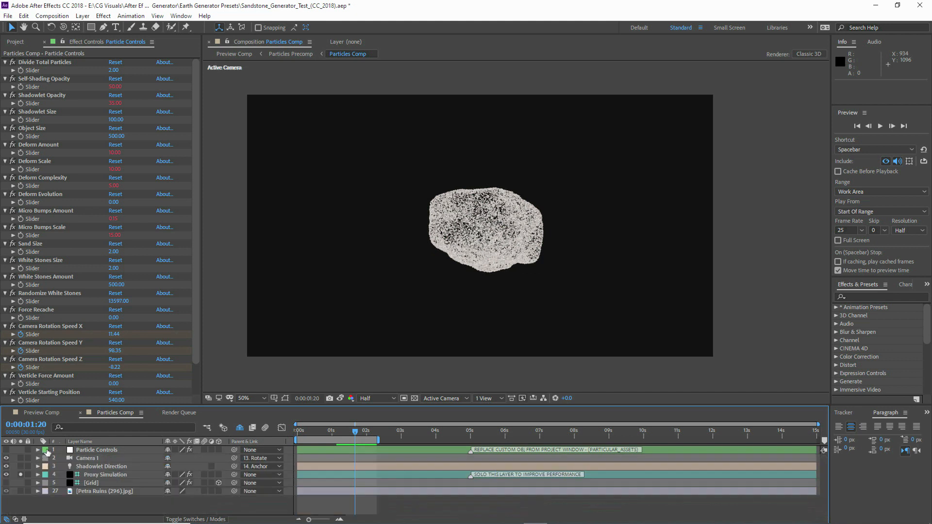
pyautogui.click(6, 491)
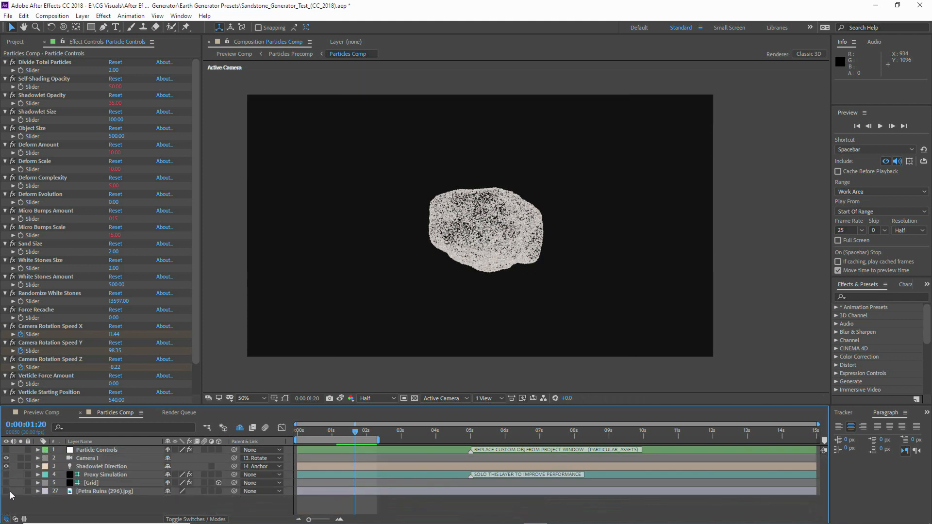
# In Preview Comp, hide the shy layers and turn off the Petra Ruins, Studio_Room and Shadow layers
pyautogui.click(47, 413)
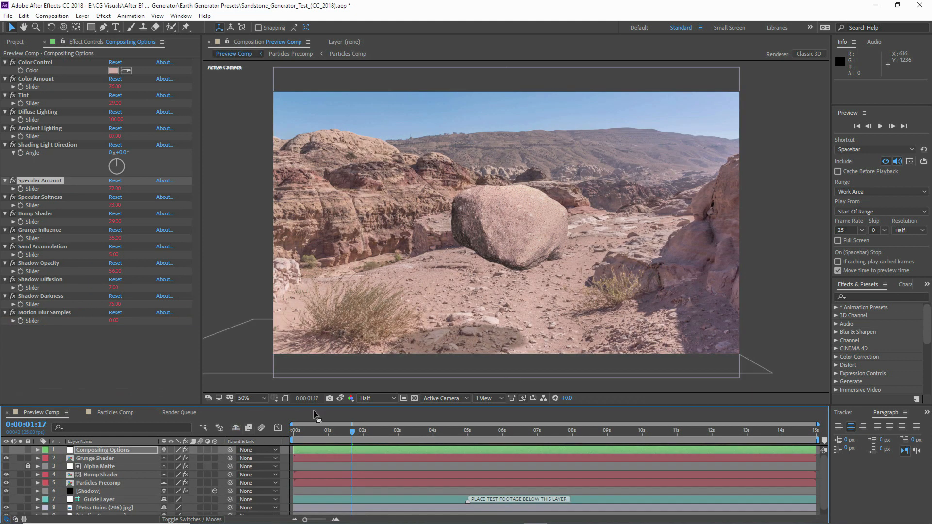
pyautogui.click(236, 428)
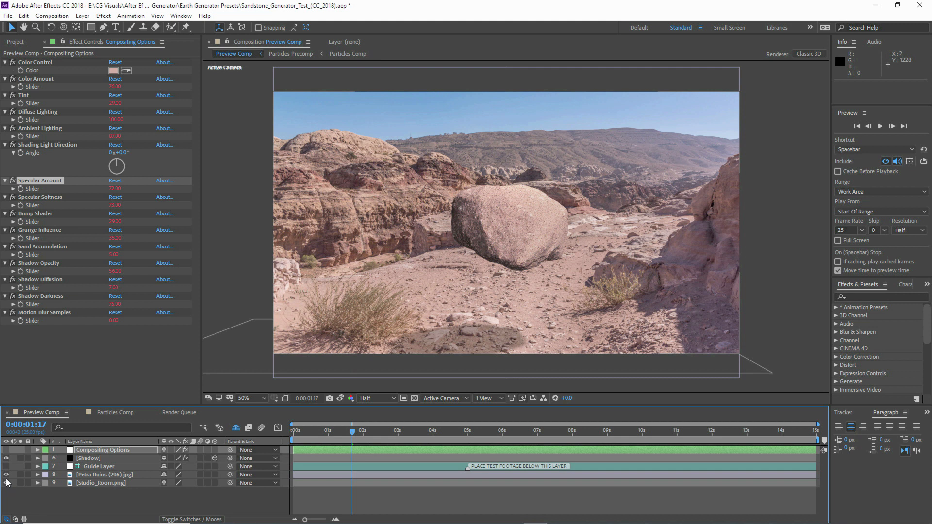
pyautogui.moveTo(6, 475); pyautogui.dragTo(6, 482)
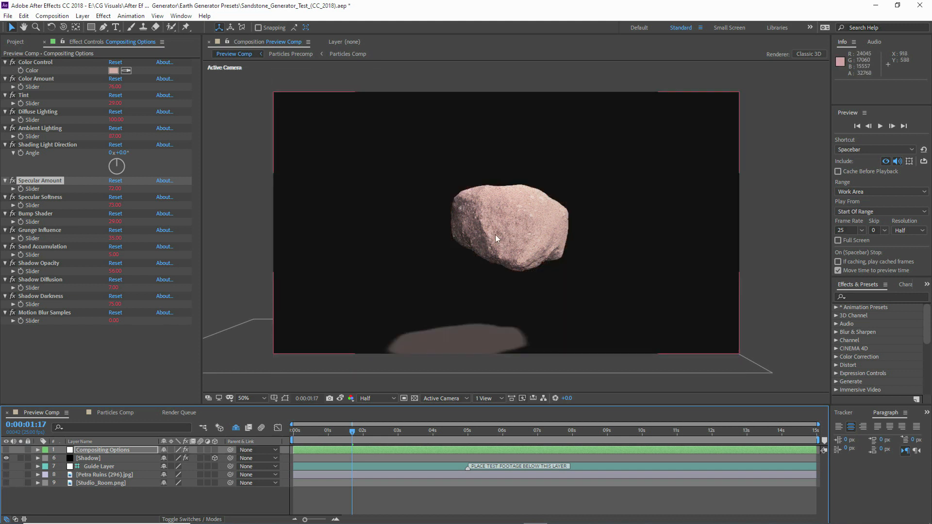
pyautogui.click(6, 458)
# Shorten the Preview Comp work area to end at 0:00:02:07 and return to frame 0:00:01:17
pyautogui.moveTo(818, 440); pyautogui.dragTo(374, 469)
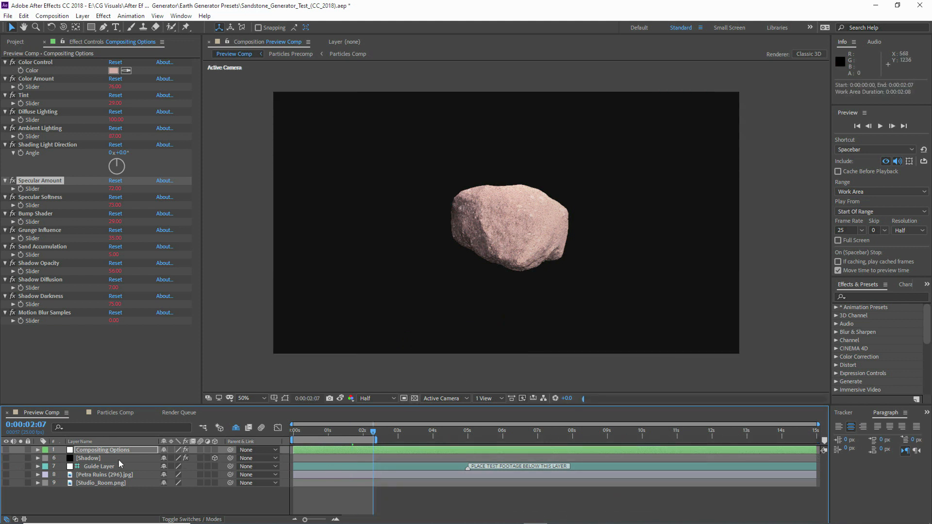
pyautogui.click(352, 432)
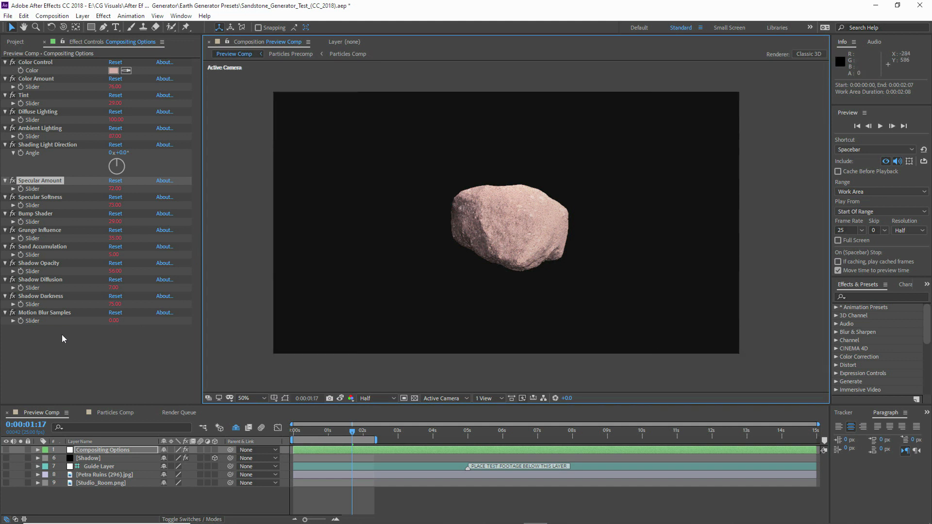
# Set Motion Blur Samples to 2 in the Compositing Options and inspect the rock at 100% magnification
pyautogui.click(49, 314)
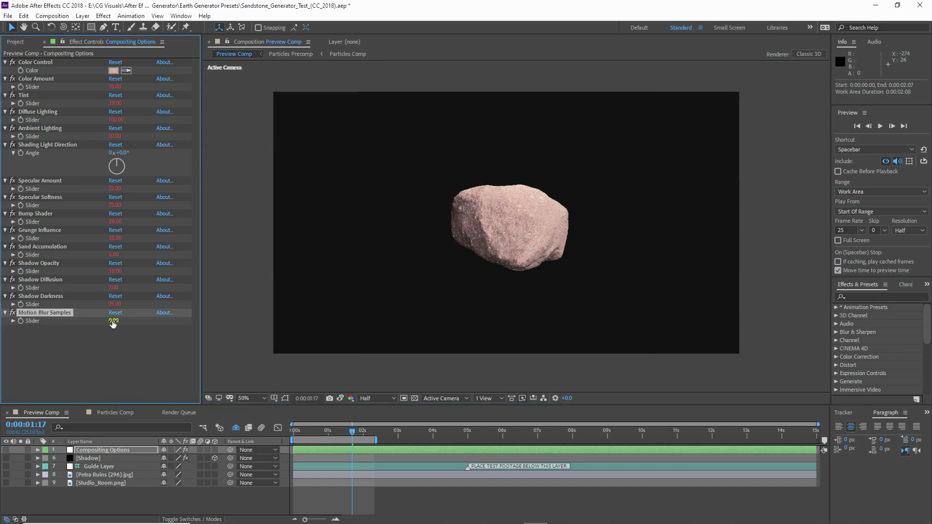
pyautogui.write('2')
pyautogui.click(118, 339)
pyautogui.scroll(1, 527, 246)
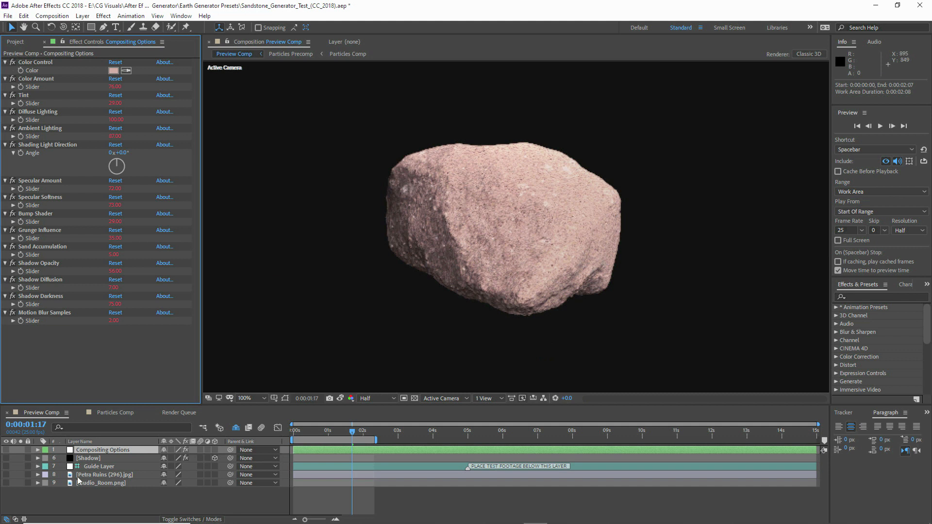
pyautogui.click(95, 463)
pyautogui.click(527, 281)
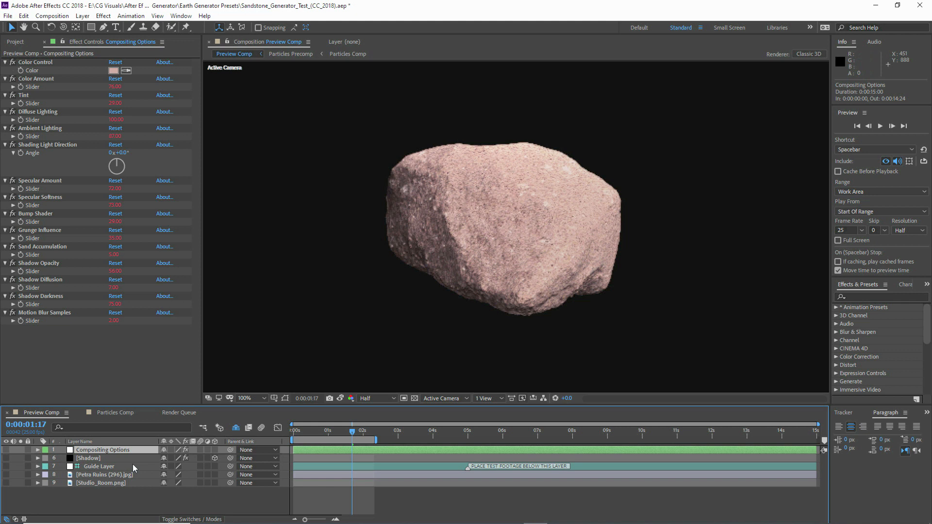
pyautogui.click(124, 507)
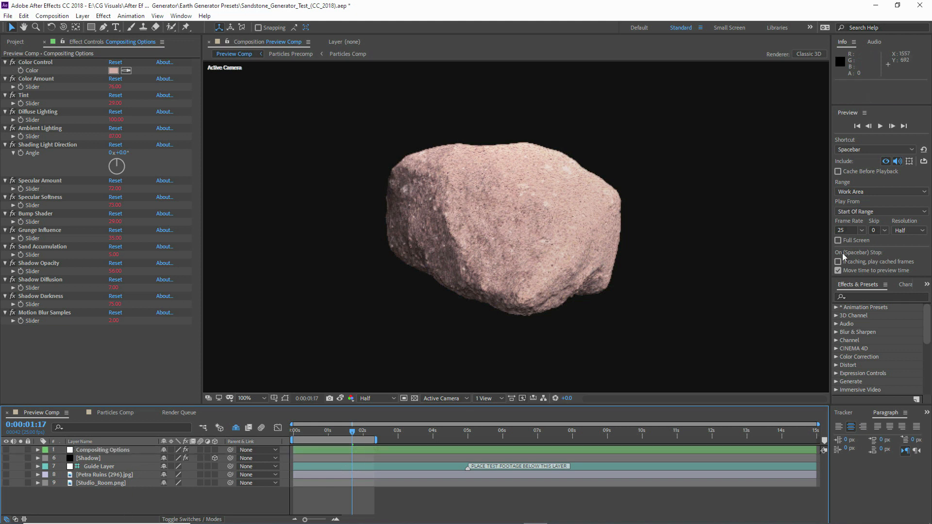
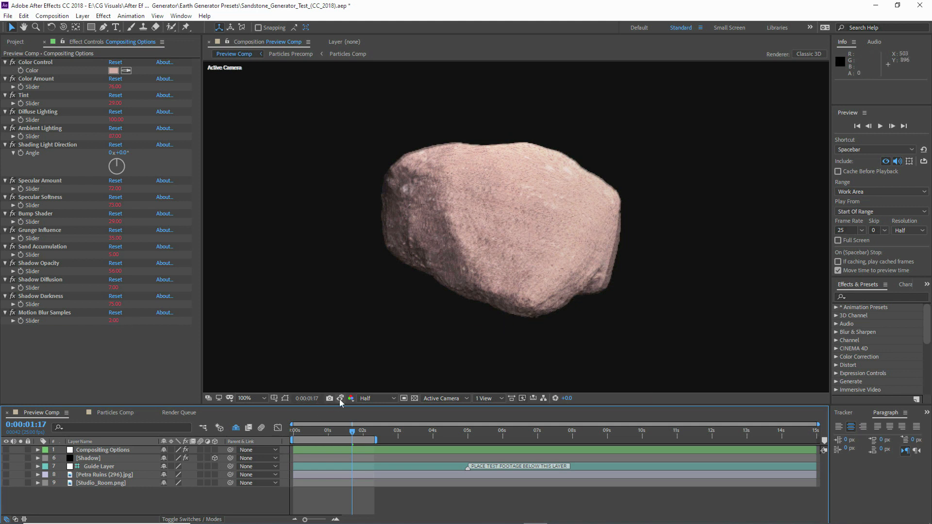
# Increase Motion Blur Samples to 4
pyautogui.click(113, 320)
pyautogui.write('4')
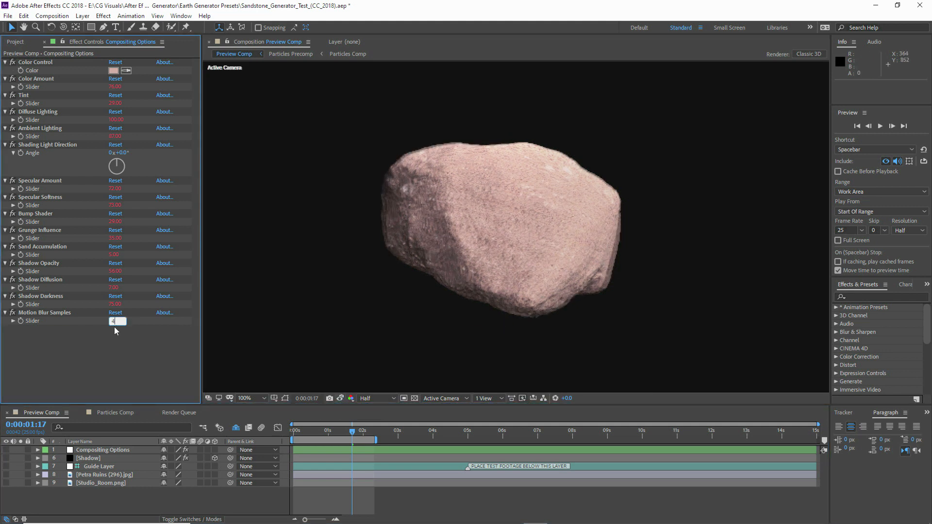
pyautogui.press('Return')
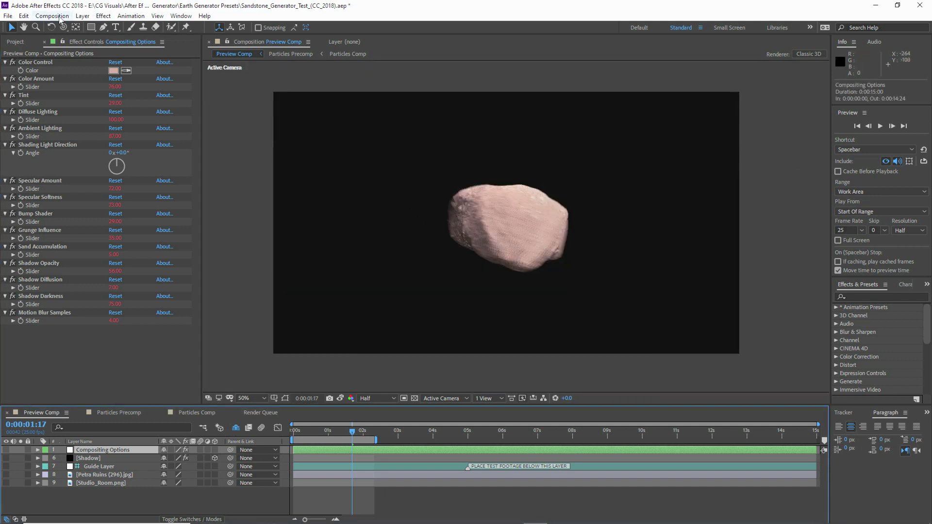
# Add Preview Comp to the render queue and set its output module format to QuickTime
pyautogui.click(52, 16)
pyautogui.click(77, 97)
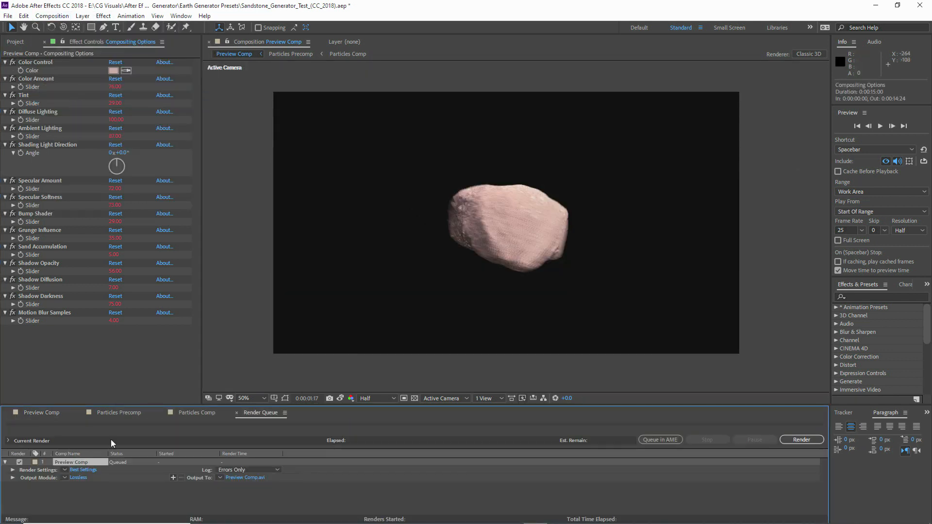
pyautogui.click(77, 479)
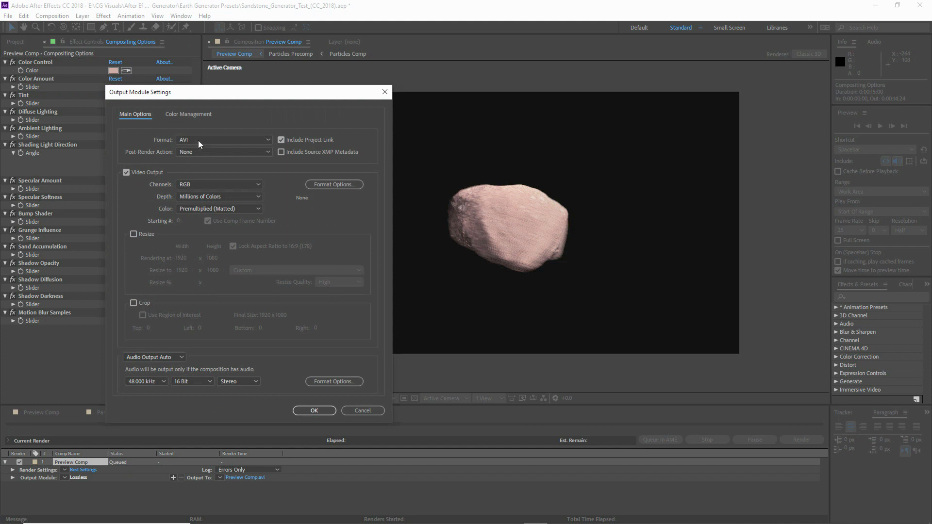
pyautogui.click(199, 140)
pyautogui.click(201, 246)
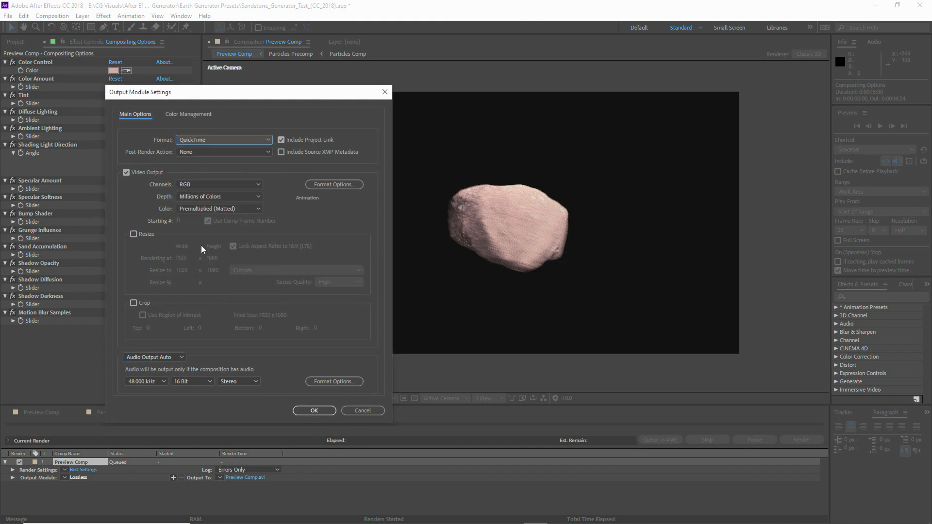
# Turn audio output off and keep Animation as the QuickTime video codec
pyautogui.click(161, 356)
pyautogui.click(152, 384)
pyautogui.click(321, 185)
pyautogui.click(249, 115)
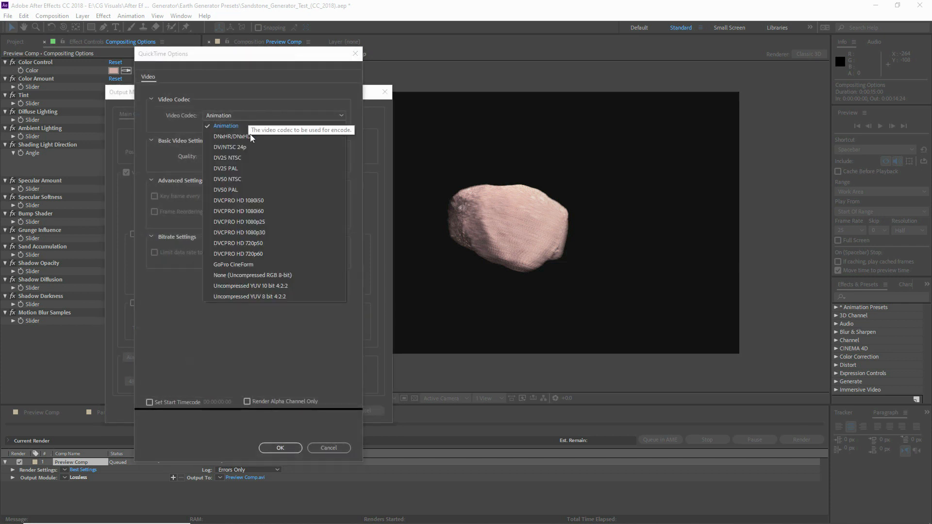
pyautogui.click(237, 124)
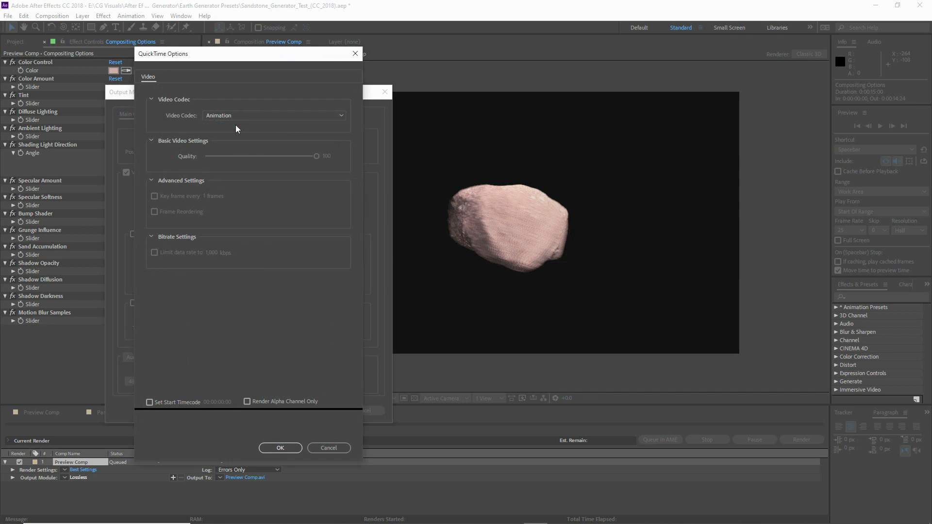
pyautogui.click(281, 448)
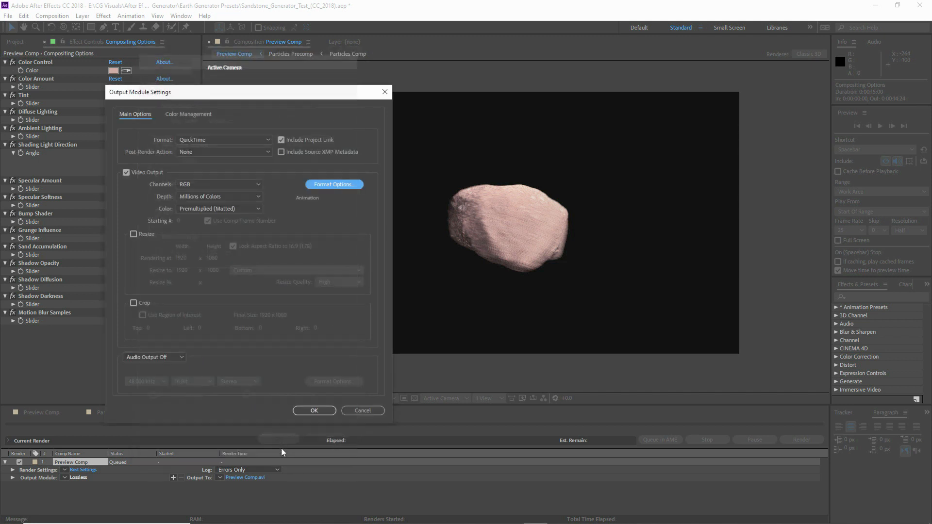
# Set the video output channels to RGB + Alpha and accept the output module settings
pyautogui.click(197, 183)
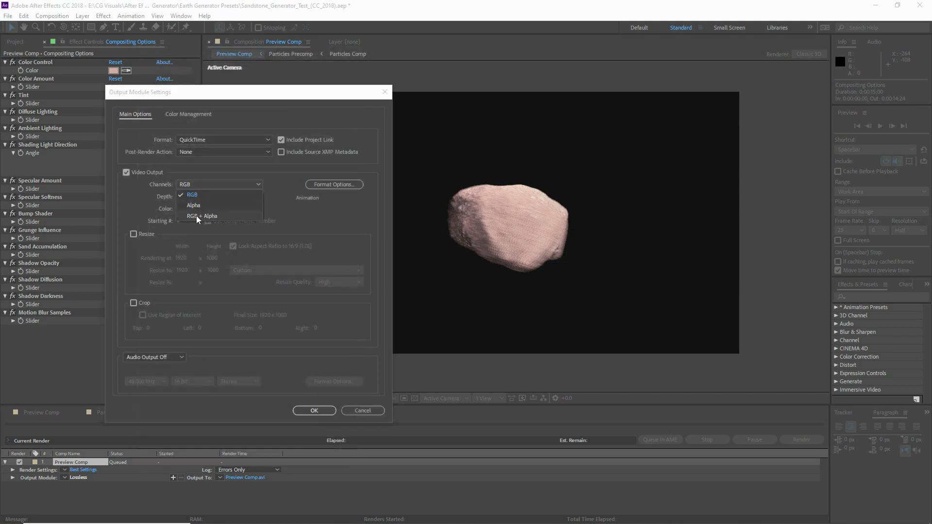
pyautogui.click(216, 215)
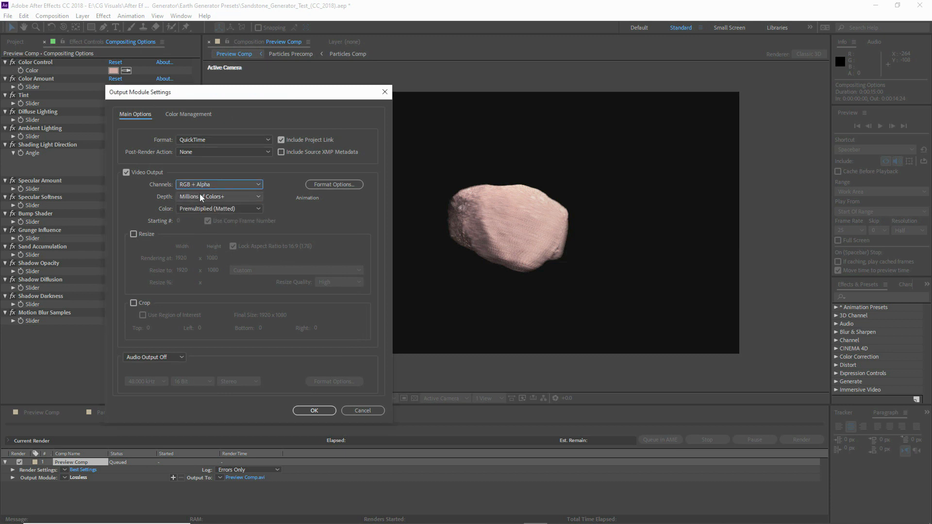
pyautogui.click(315, 410)
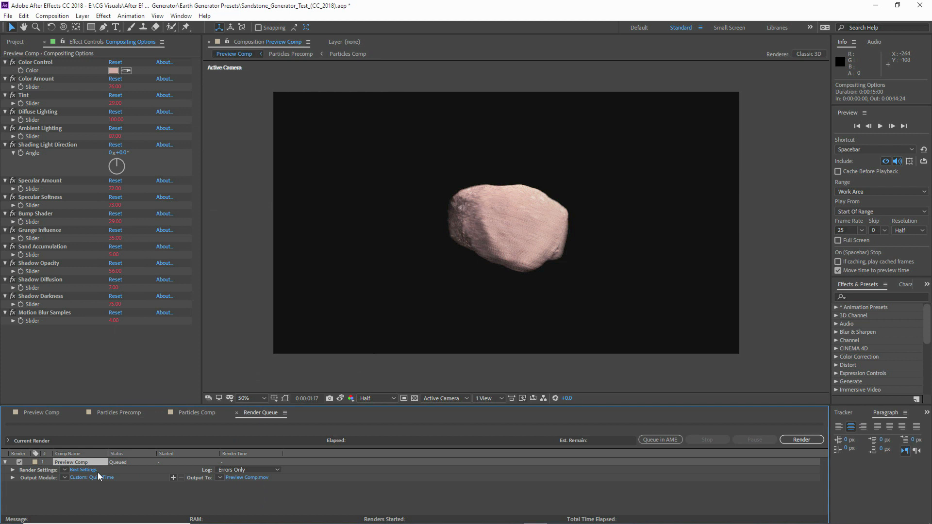
# Review Preview Comp's render settings, keeping Best quality, Full resolution and the Work Area Only time span
pyautogui.click(84, 470)
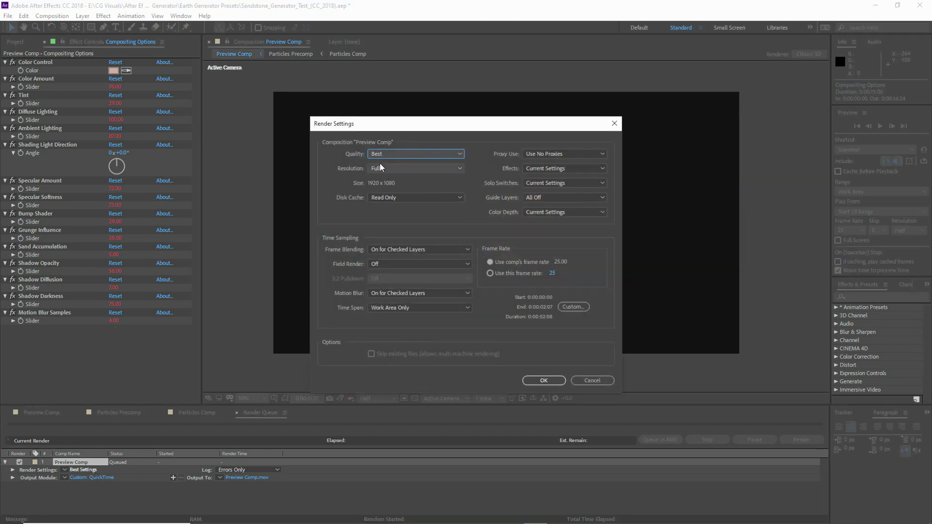
pyautogui.click(540, 378)
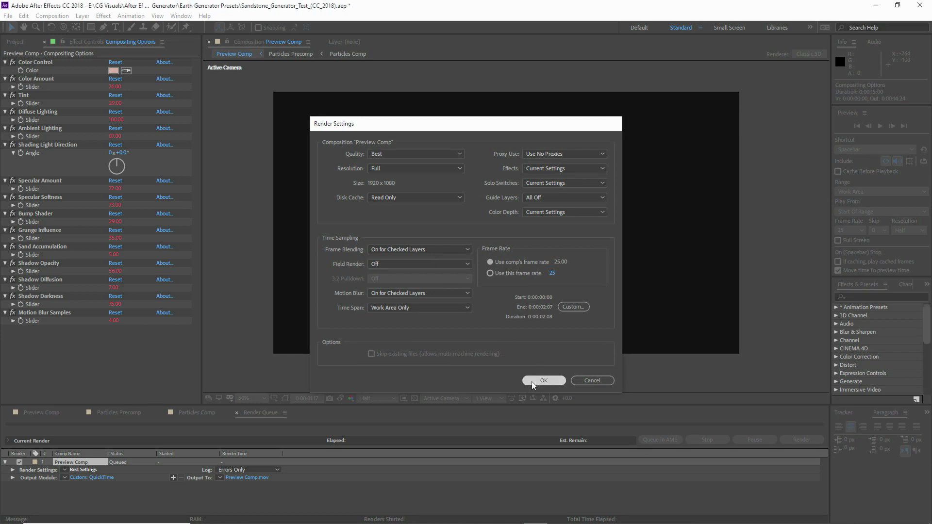
# Set the output file to Sand_Rock_01_v001.mov in the Rock Renders folder and render the queued Preview Comp
pyautogui.click(246, 479)
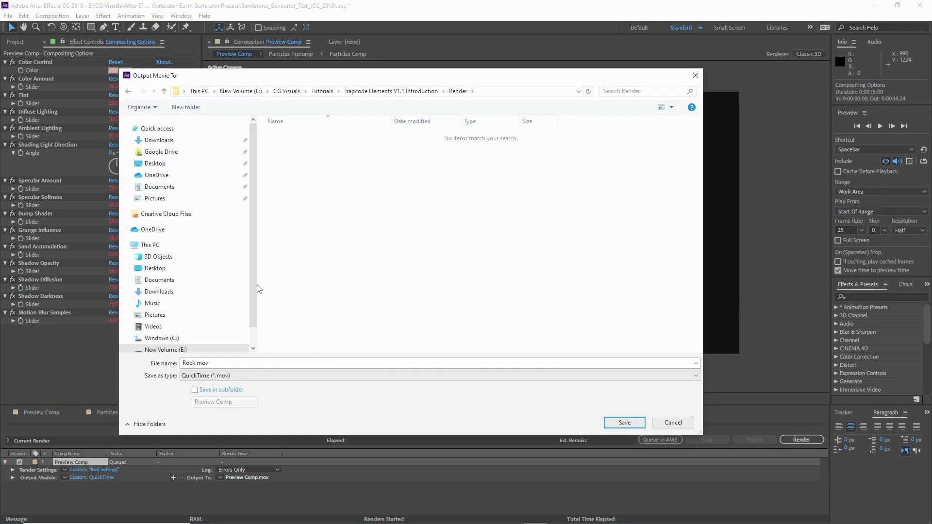
pyautogui.doubleClick(196, 363)
pyautogui.moveTo(196, 363); pyautogui.dragTo(144, 354)
pyautogui.write('Sand_Rock_01_v001')
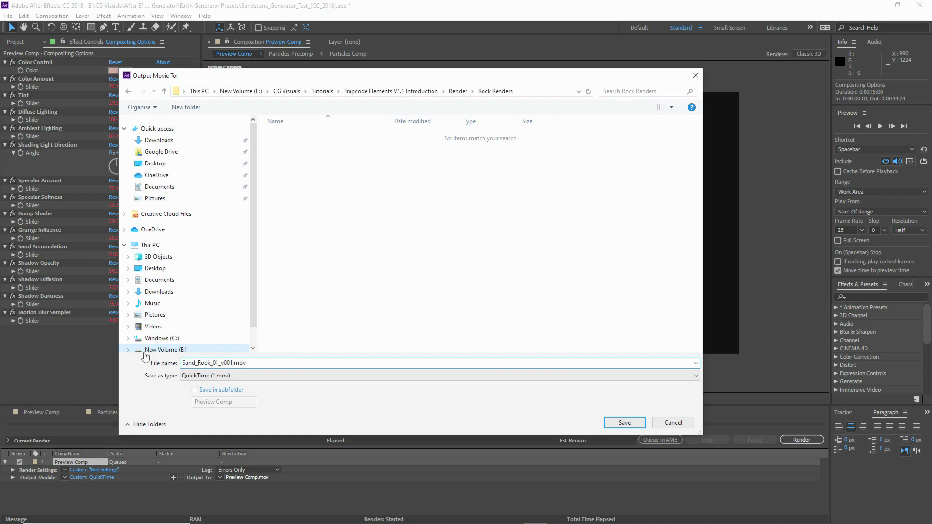
pyautogui.click(625, 423)
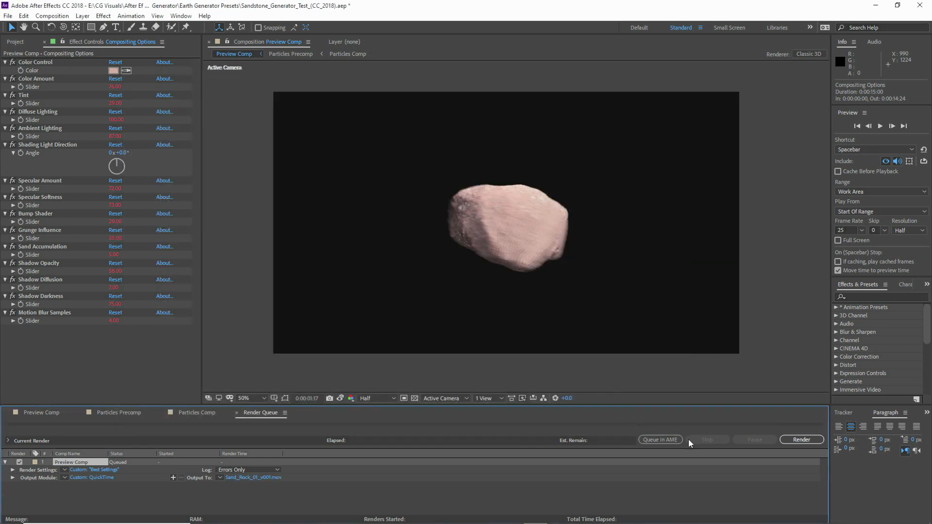
pyautogui.click(801, 440)
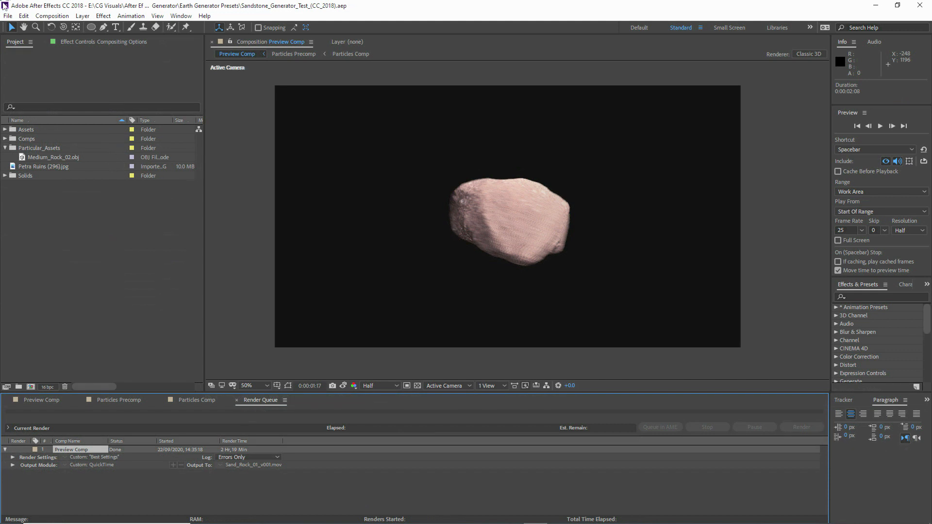
# Open the project Earth_Rock_Levitation_Test_(CC_2018).aep from the Earth Levitation folder
pyautogui.click(8, 17)
pyautogui.click(34, 38)
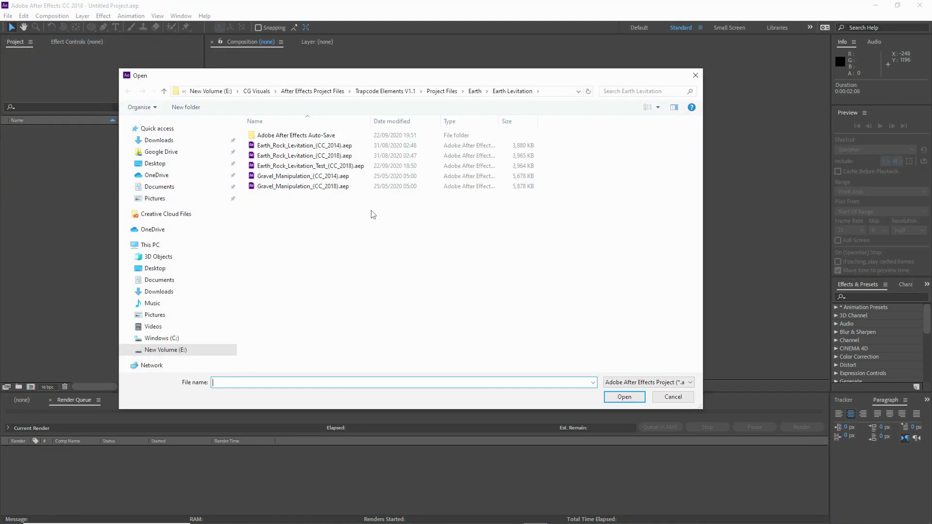
pyautogui.click(330, 167)
pyautogui.click(632, 396)
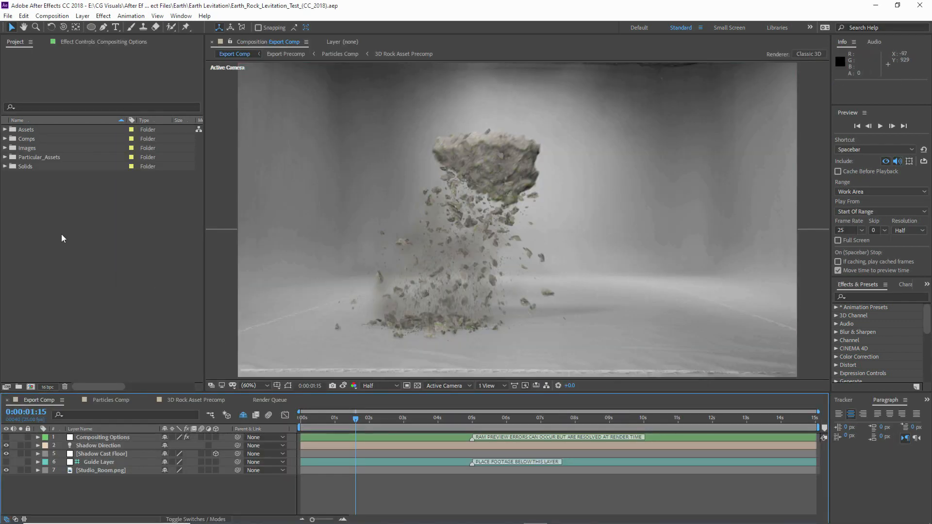
# Import the photo Petra Ruins (296).jpg as footage from the Petra Ruins folder
pyautogui.rightClick(47, 217)
pyautogui.moveTo(91, 267)
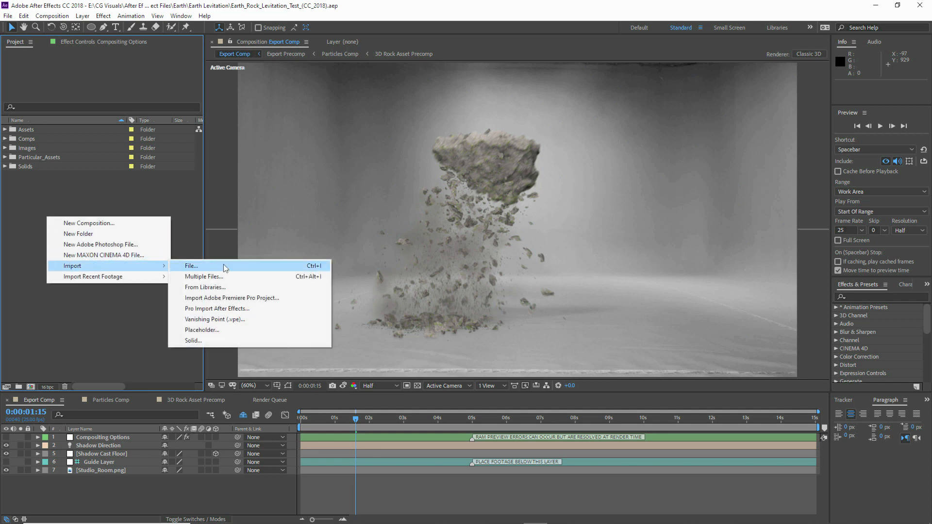
pyautogui.click(293, 267)
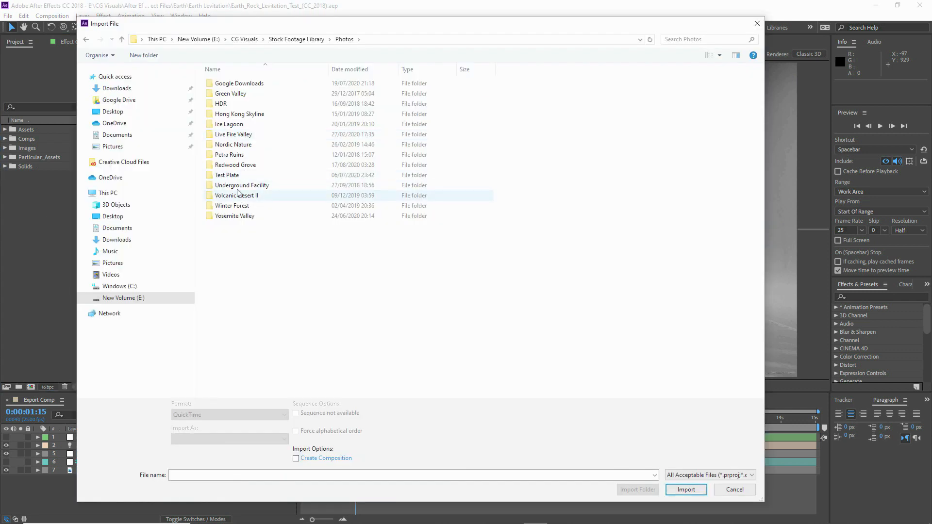
pyautogui.click(234, 157)
pyautogui.doubleClick(235, 158)
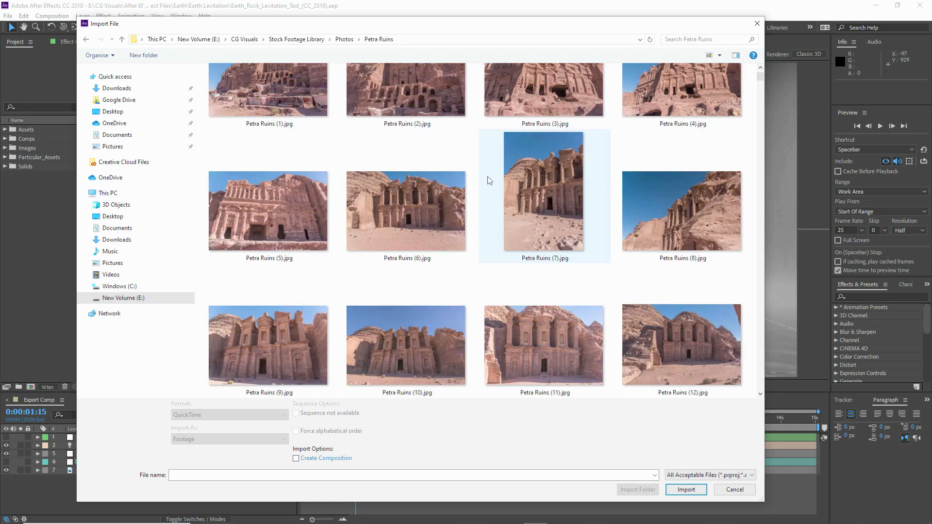
pyautogui.scroll(-20, 468, 173)
pyautogui.scroll(-20, 464, 167)
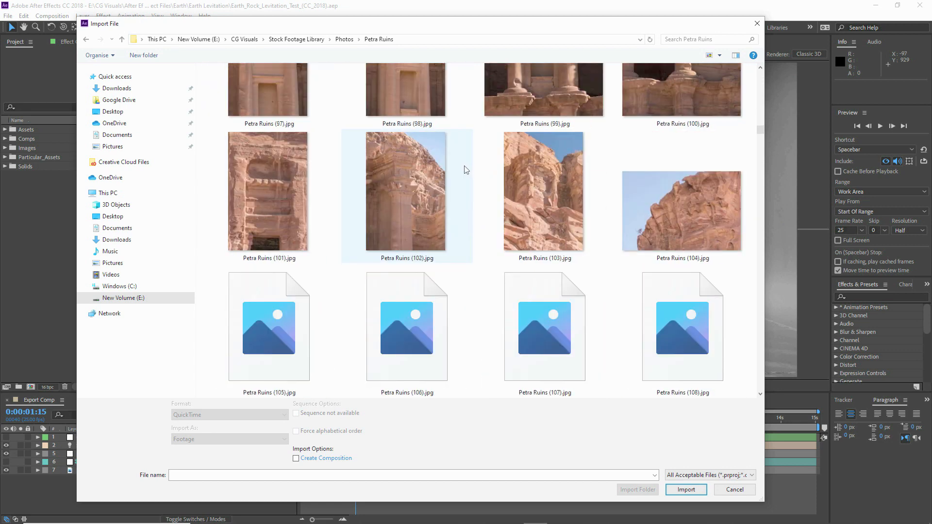
pyautogui.scroll(-3, 464, 165)
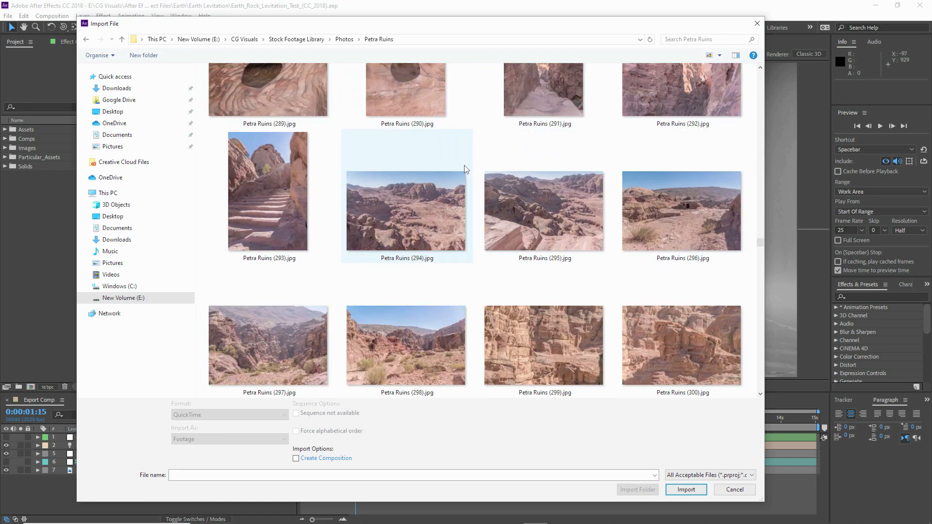
pyautogui.click(667, 243)
pyautogui.click(680, 489)
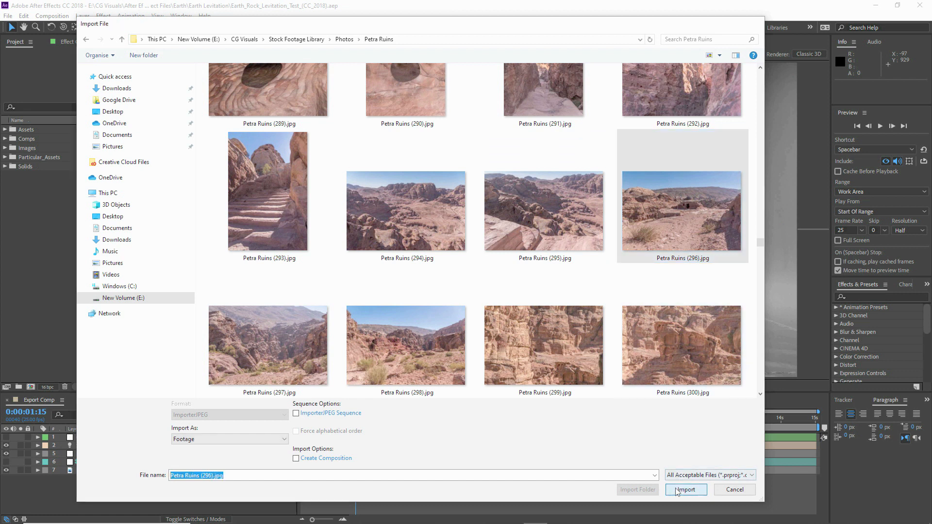
# Place the Petra Ruins photo directly below the Guide Layer in Export Comp and scale it to fit the composition's width
pyautogui.moveTo(34, 165); pyautogui.dragTo(104, 469)
pyautogui.rightClick(103, 469)
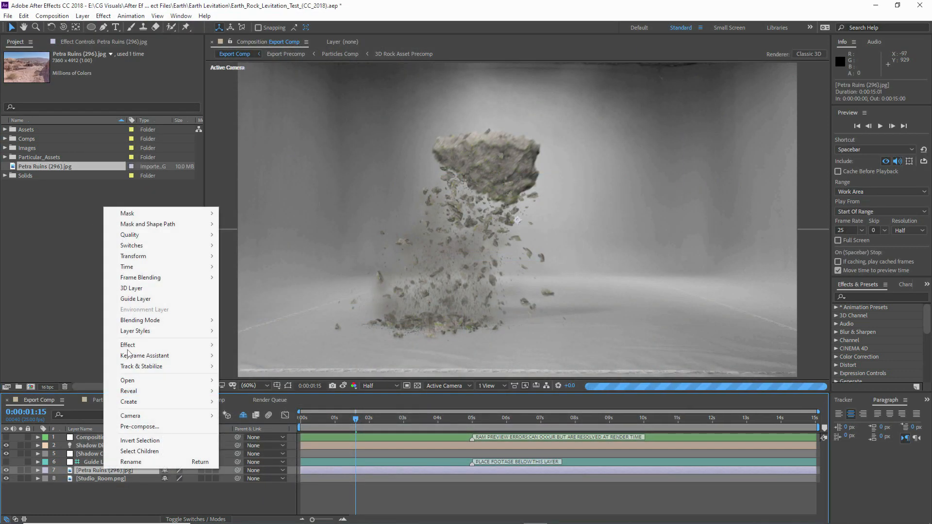
pyautogui.moveTo(151, 257)
pyautogui.click(262, 394)
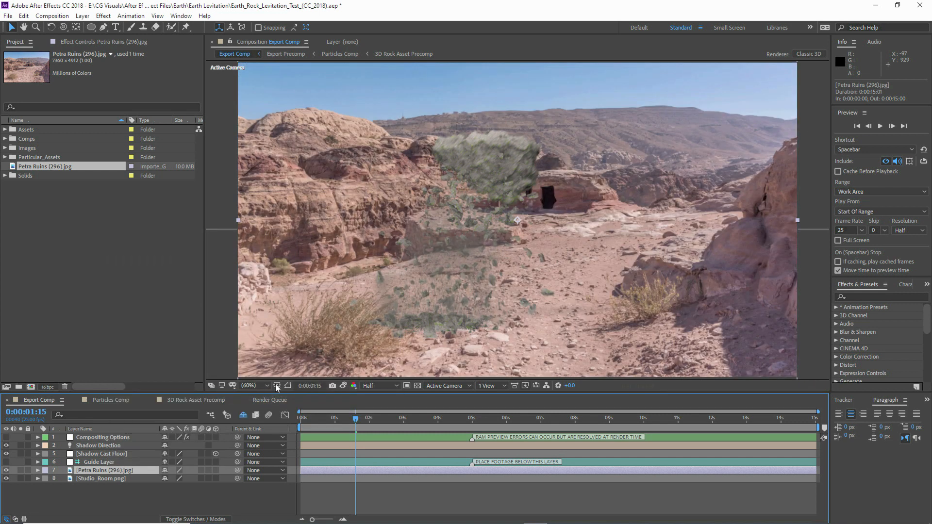
# Copy the fitted Petra Ruins layer into Particles Comp and place it at the bottom of the layer stack
pyautogui.hotkey('ctrl', 'c')
pyautogui.click(105, 401)
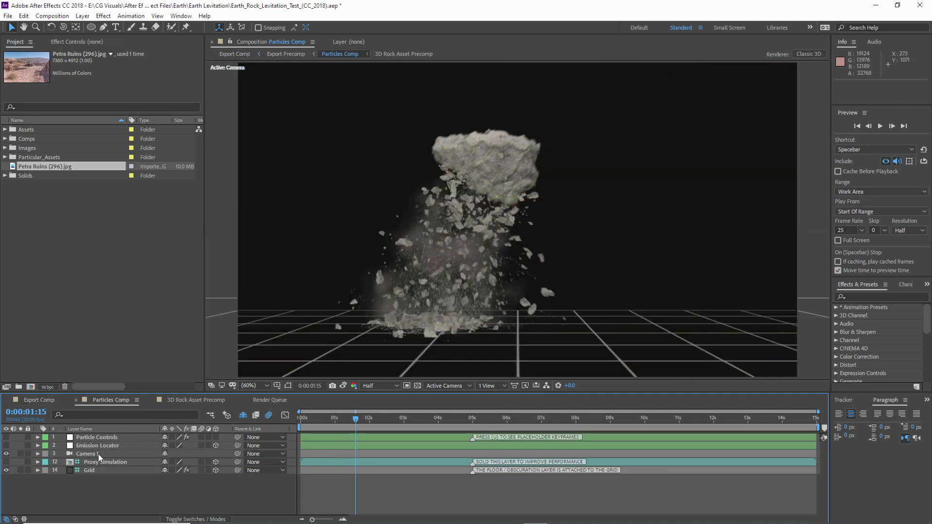
pyautogui.hotkey('ctrl', 'v')
pyautogui.moveTo(87, 435); pyautogui.dragTo(102, 497)
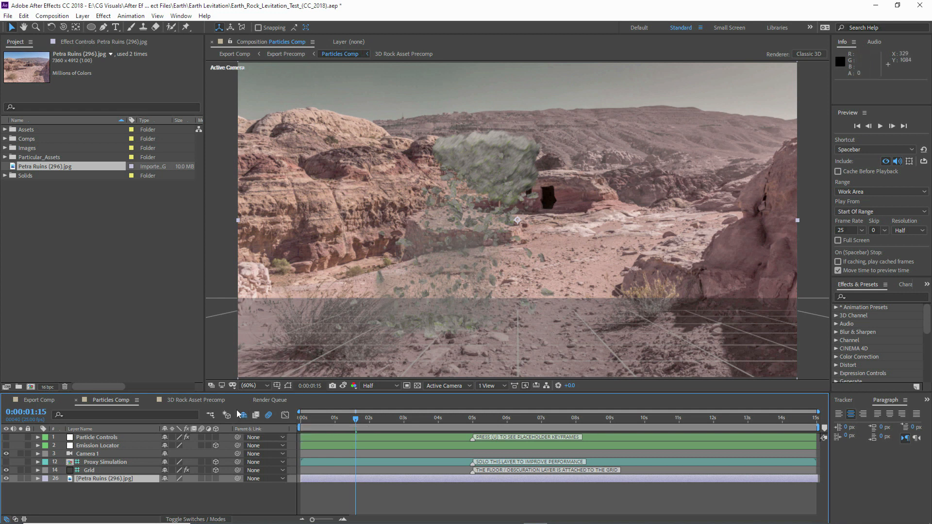
# Turn off the shy Blue Screen layer's visibility and solo the Proxy Simulation, Grid and Petra Ruins layers
pyautogui.moveTo(238, 393); pyautogui.dragTo(248, 336)
pyautogui.click(244, 357)
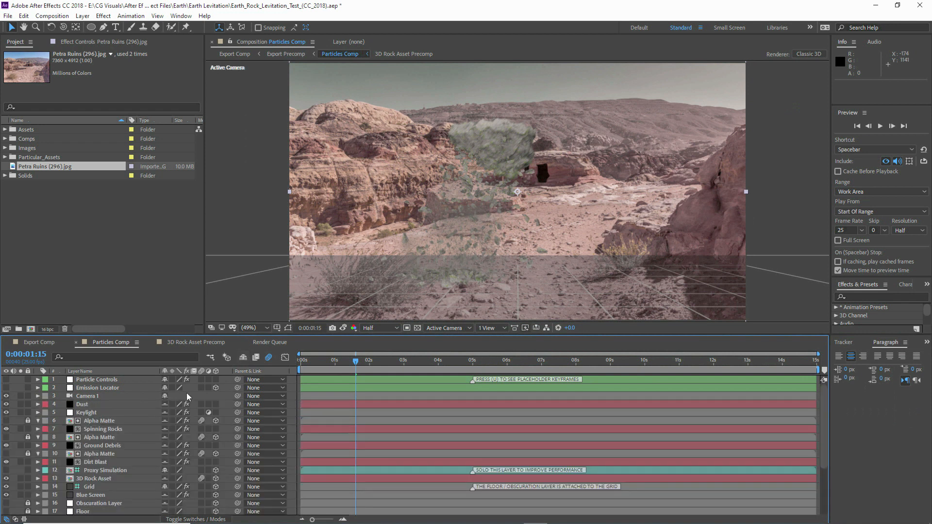
pyautogui.click(6, 495)
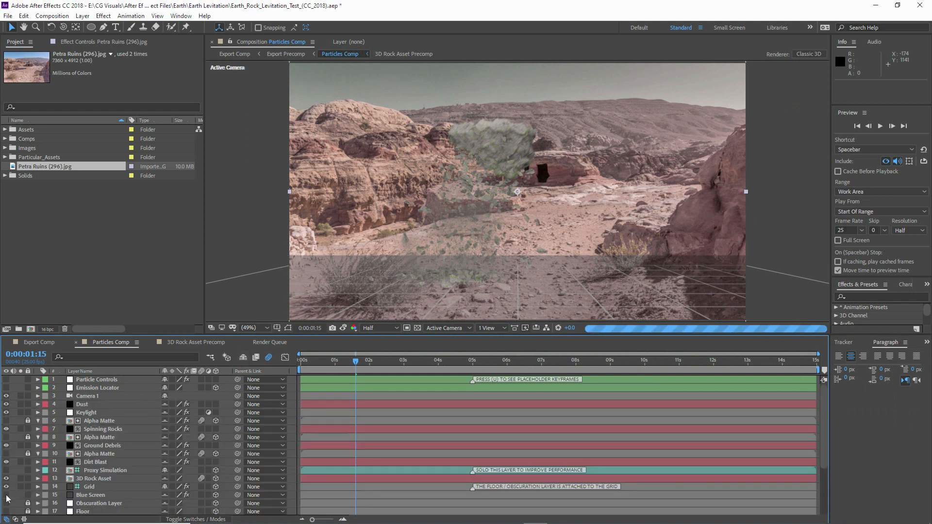
pyautogui.click(243, 358)
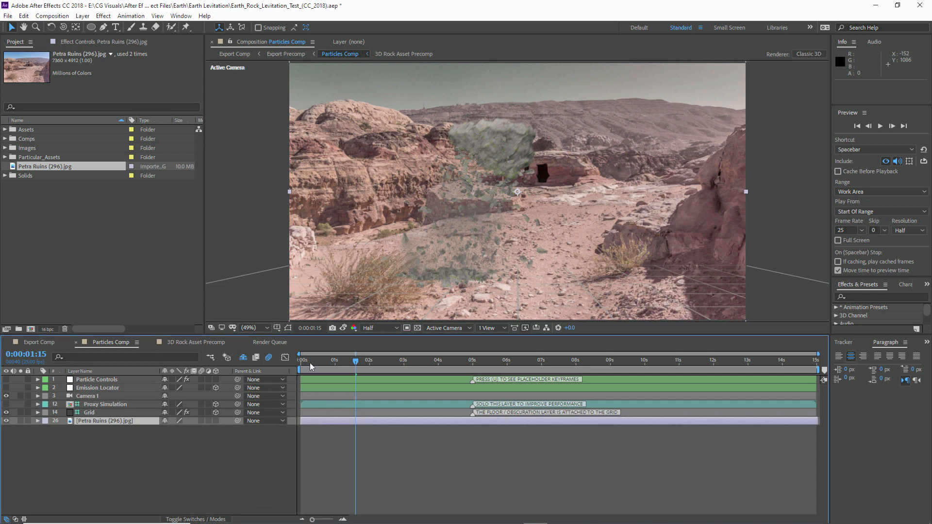
pyautogui.moveTo(323, 336); pyautogui.dragTo(324, 386)
pyautogui.moveTo(21, 454); pyautogui.dragTo(21, 471)
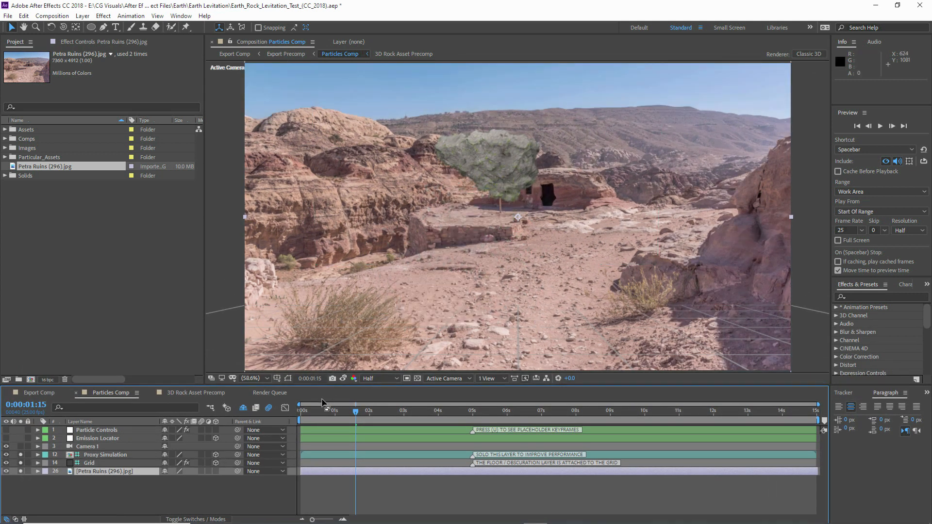
# Move Camera 1 to about 929.4, -51.1, -2059.2 to match the grid to the photo's ground, and scrub through the rock's motion
pyautogui.moveTo(303, 414); pyautogui.dragTo(365, 414)
pyautogui.click(97, 447)
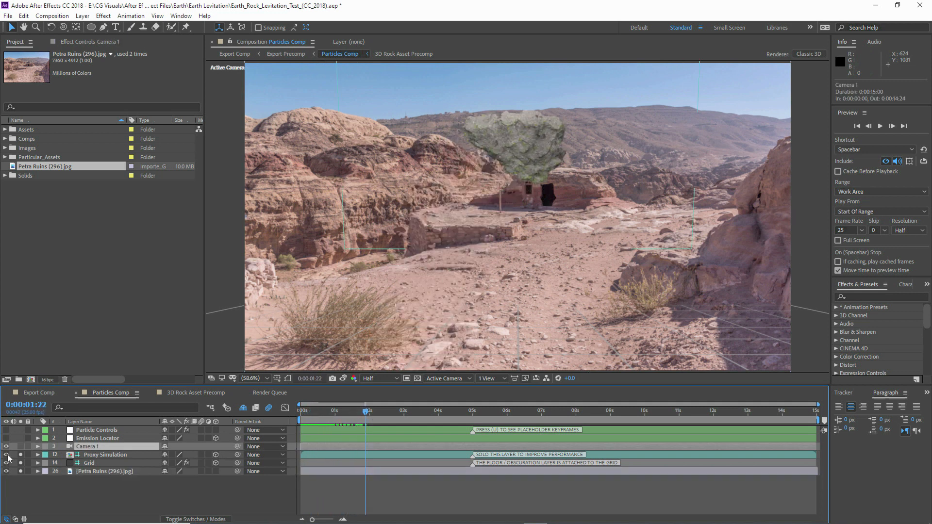
pyautogui.click(64, 28)
pyautogui.moveTo(549, 209)
pyautogui.mouseDown()
pyautogui.moveTo(552, 238)
pyautogui.moveTo(553, 223)
pyautogui.mouseUp()
pyautogui.moveTo(304, 410); pyautogui.dragTo(360, 416)
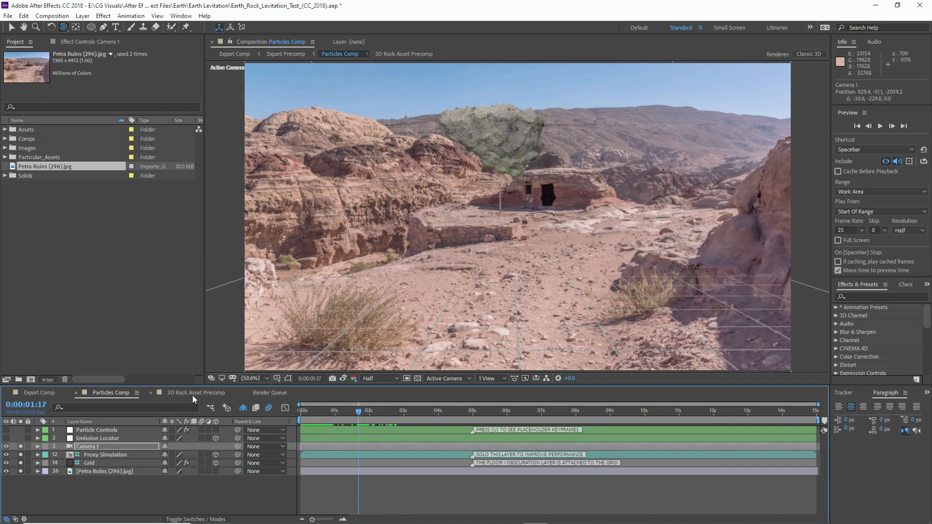
# Import Sand_Rock_01_v001.mov and add it to 3D Rock Asset Precomp above the 3D_Rock_Chunk_Asset.mov layer
pyautogui.click(192, 394)
pyautogui.click(115, 277)
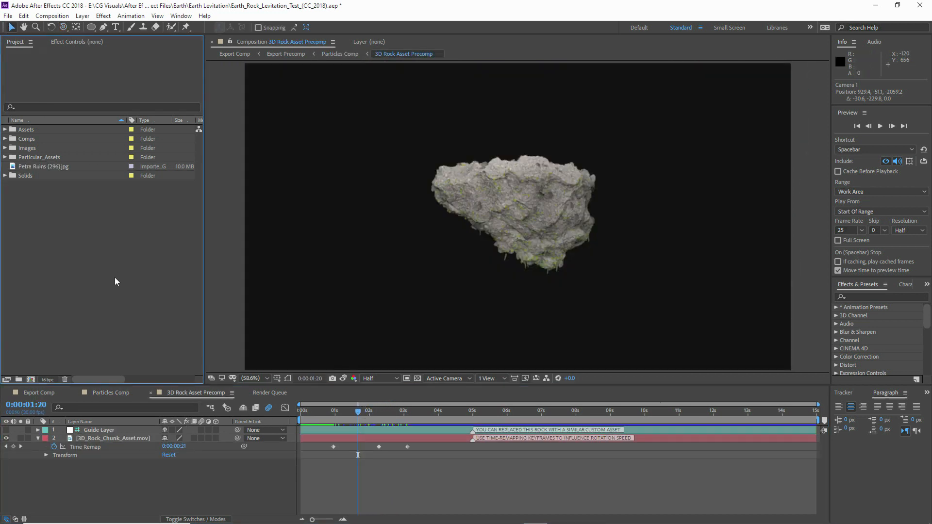
pyautogui.rightClick(115, 277)
pyautogui.moveTo(141, 322)
pyautogui.click(271, 330)
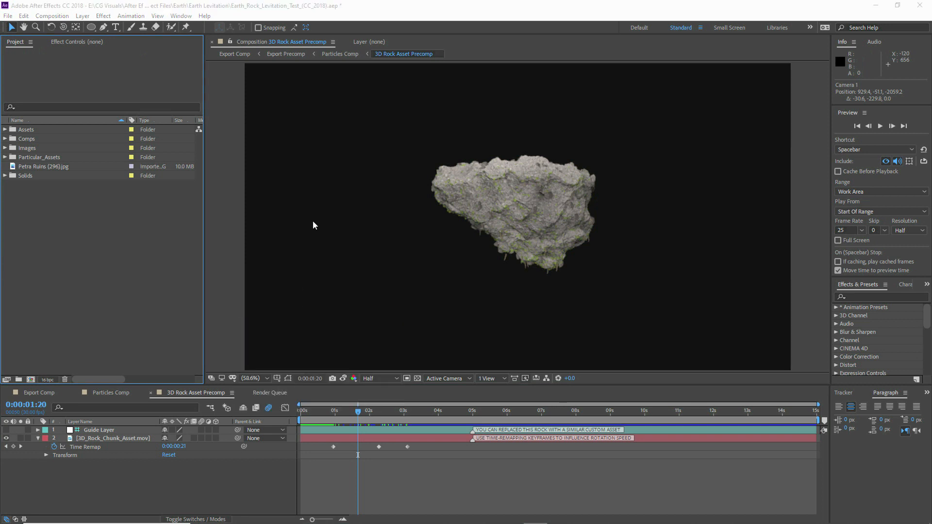
pyautogui.click(237, 99)
pyautogui.click(685, 490)
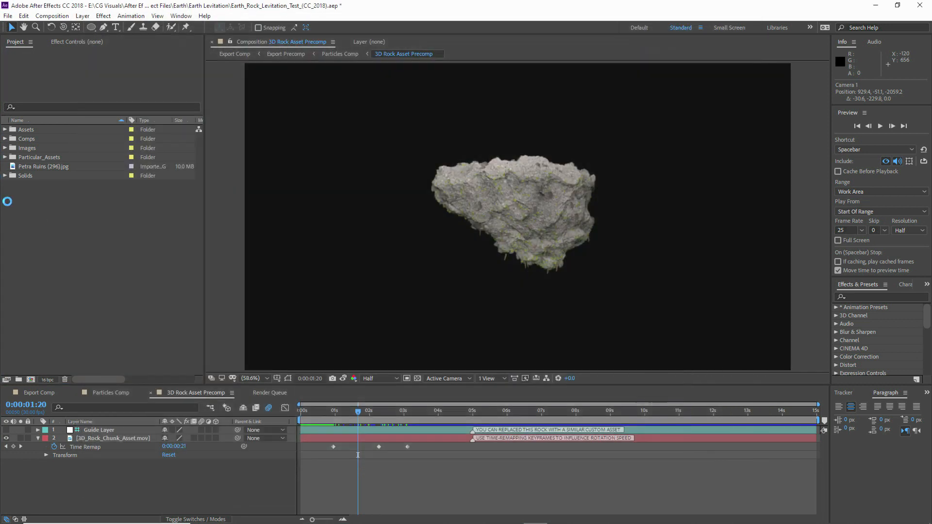
pyautogui.moveTo(48, 176); pyautogui.dragTo(105, 438)
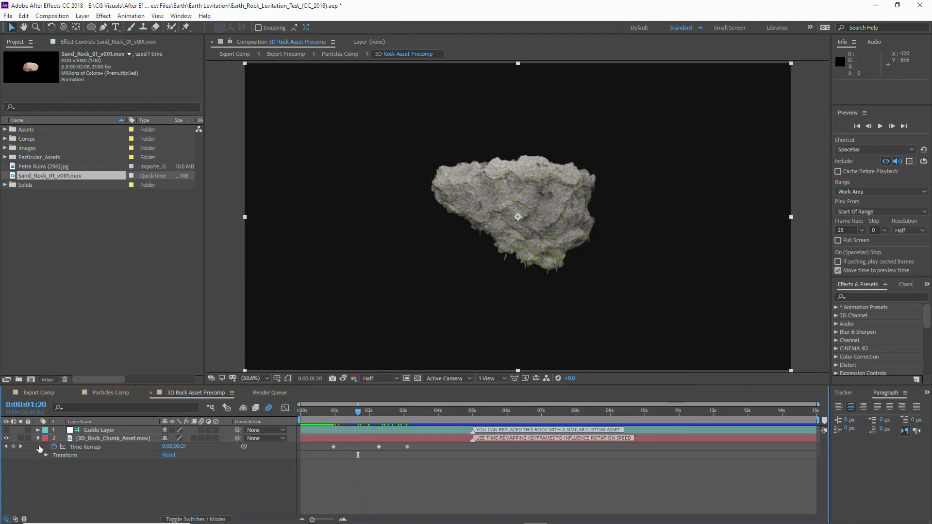
# Scale the Sand_Rock_01_v001.mov layer to 121% and position it at about 978.8, 497.3 over the original rock
pyautogui.moveTo(541, 212); pyautogui.dragTo(535, 198)
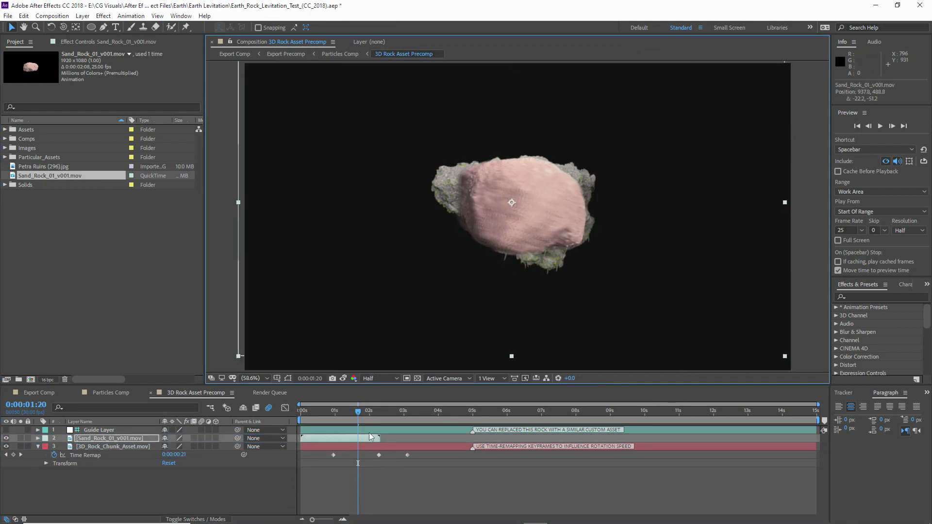
pyautogui.moveTo(319, 412); pyautogui.dragTo(326, 413)
pyautogui.moveTo(525, 190); pyautogui.dragTo(539, 192)
pyautogui.press('s')
pyautogui.moveTo(179, 446); pyautogui.dragTo(189, 447)
pyautogui.moveTo(550, 209); pyautogui.dragTo(548, 209)
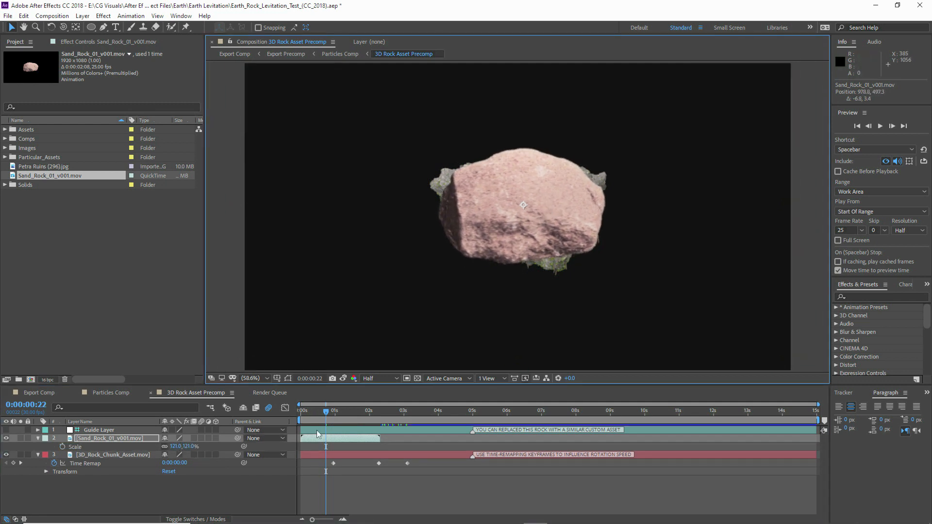
# Hide the 3D_Rock_Chunk_Asset.mov layer, play back the sand rock, and check it near 0:00:00:20 in Particles Comp
pyautogui.click(7, 454)
pyautogui.press('space')
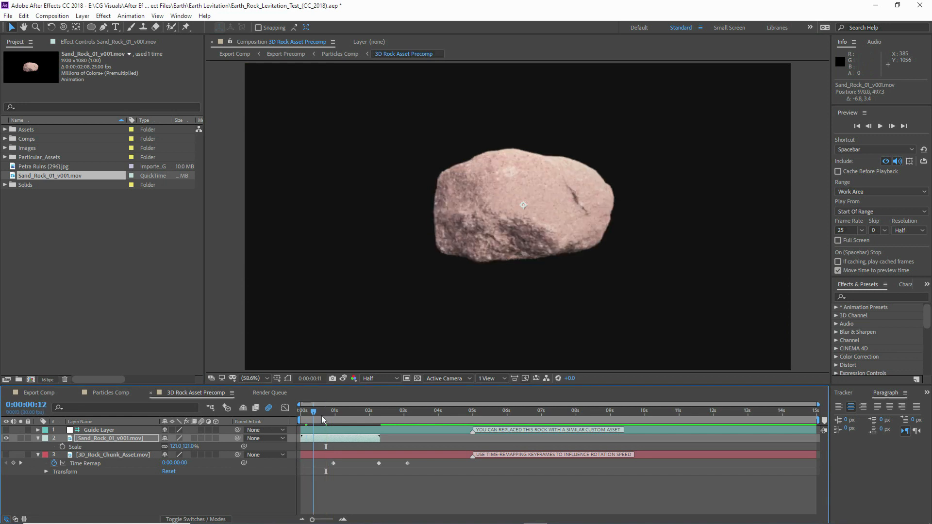
pyautogui.click(115, 394)
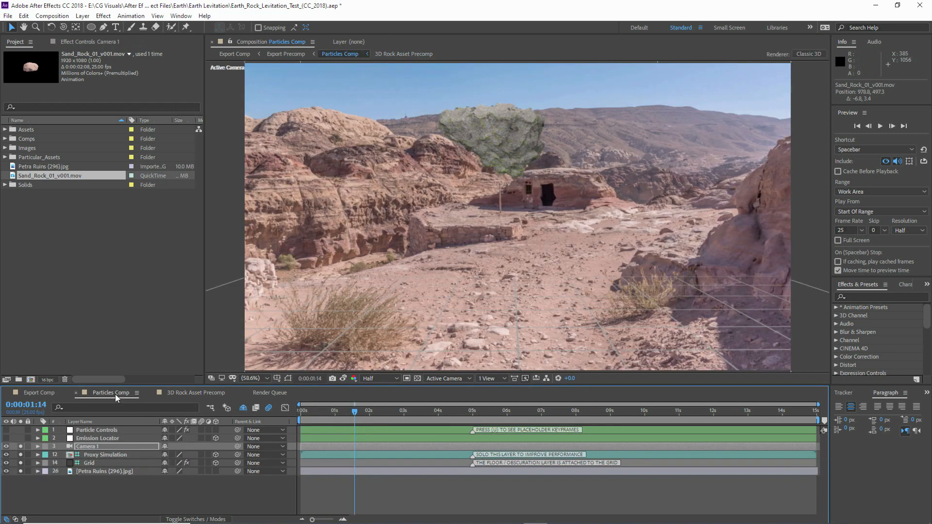
pyautogui.moveTo(348, 412); pyautogui.dragTo(329, 412)
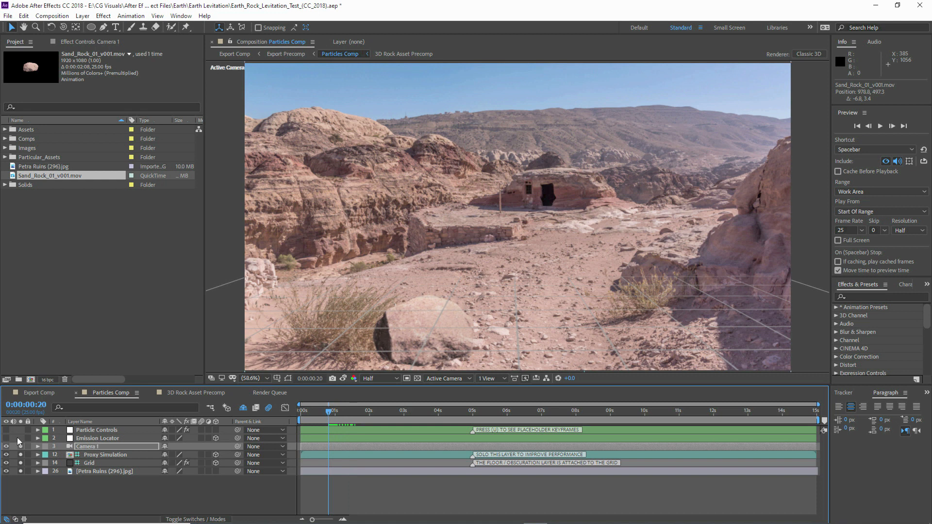
# Remove the Emission Locator's position keyframes and move it to about 849.7, 820.2, 668.0 in the foreground
pyautogui.click(95, 438)
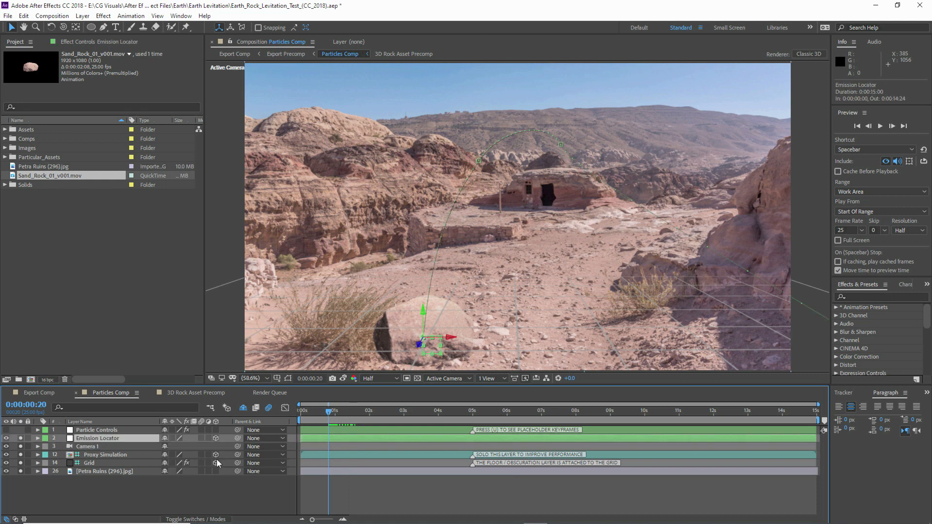
pyautogui.press('p')
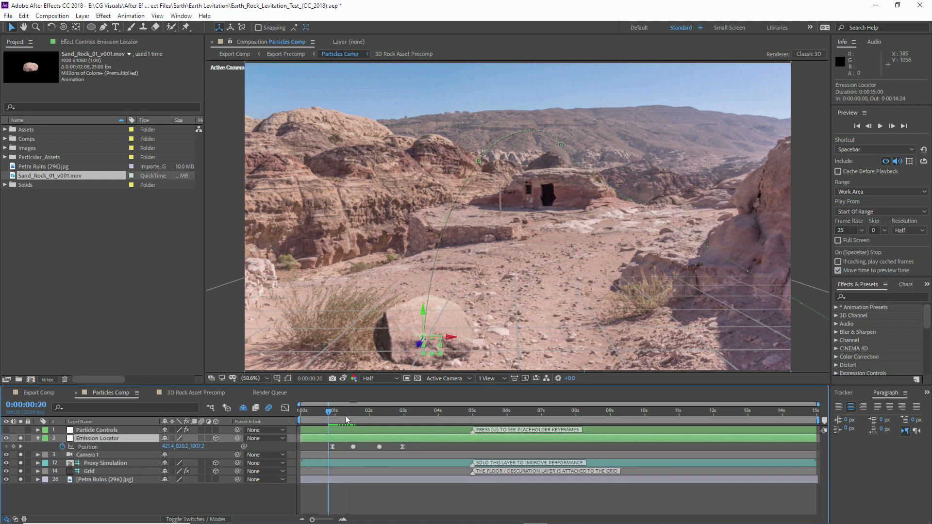
pyautogui.click(63, 447)
pyautogui.moveTo(449, 339); pyautogui.dragTo(462, 440)
# Reveal the shy layers, solo the Blue Screen layer, and set its opacity to 50%
pyautogui.click(244, 408)
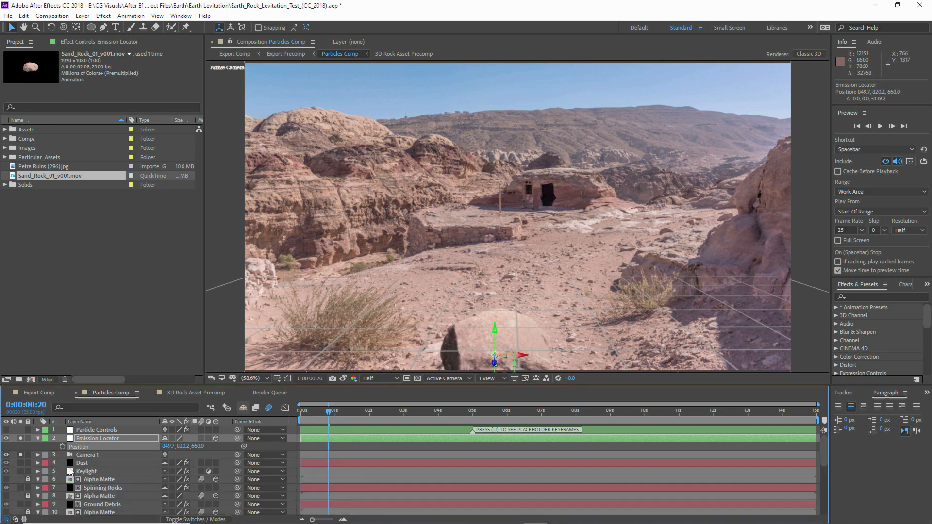
pyautogui.scroll(-3, 41, 481)
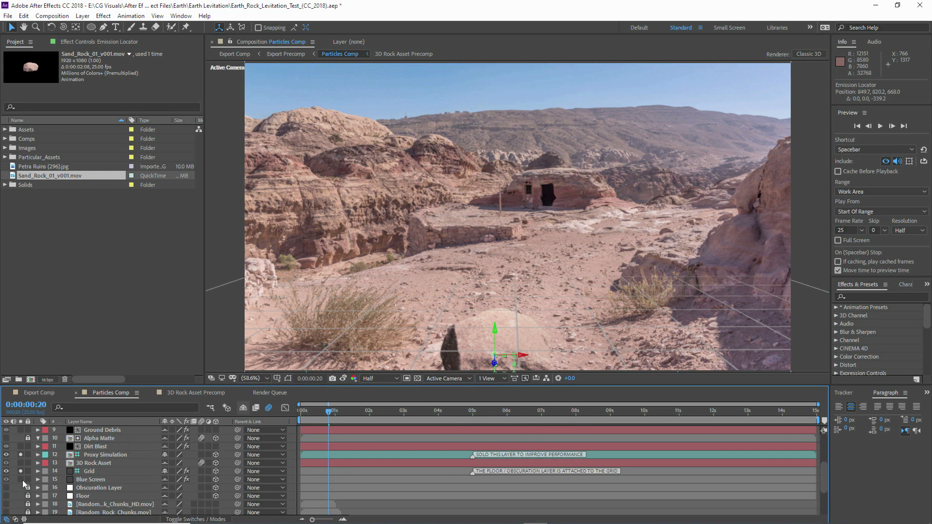
pyautogui.click(21, 479)
pyautogui.moveTo(504, 362)
pyautogui.mouseDown()
pyautogui.moveTo(506, 338)
pyautogui.moveTo(505, 348)
pyautogui.mouseUp()
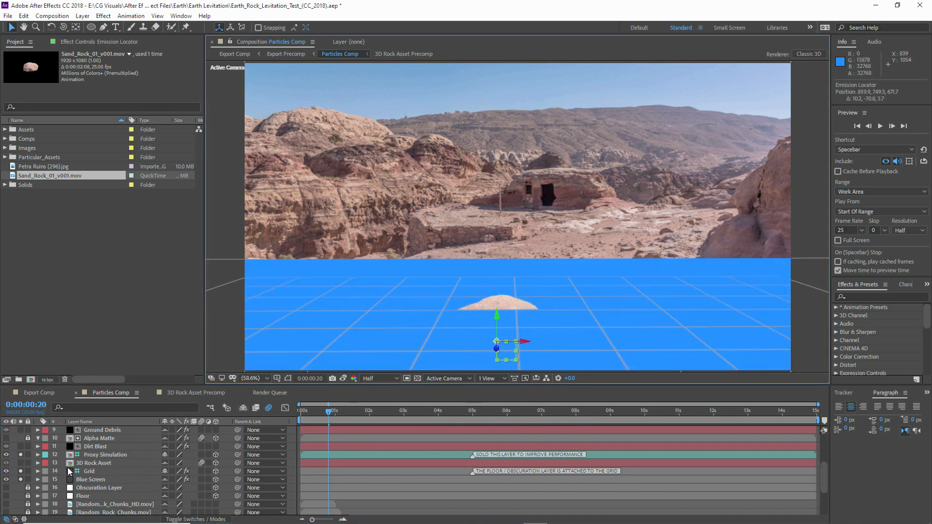
pyautogui.click(88, 480)
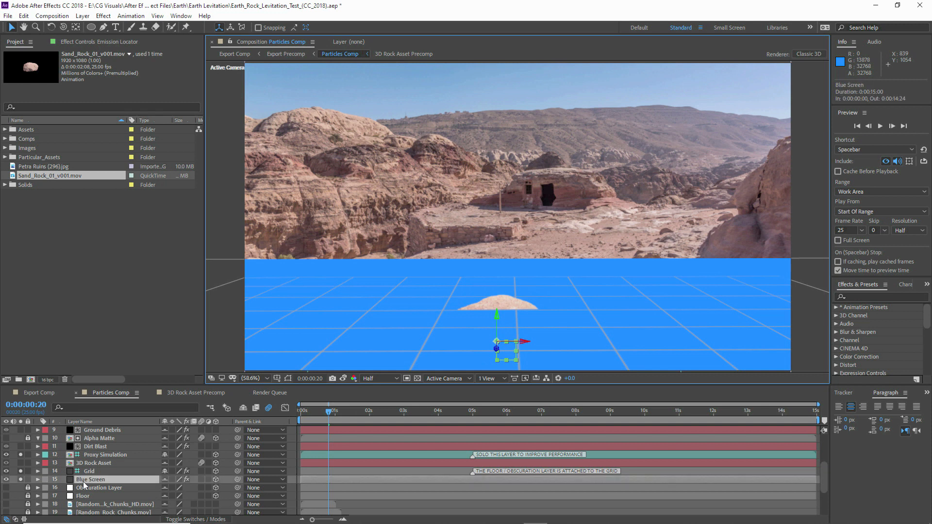
pyautogui.press('t')
pyautogui.moveTo(167, 488); pyautogui.dragTo(142, 488)
# Move the Emission Locator to about 852.0, 913.5, 441.7 so the rock starts below the foreground ground
pyautogui.scroll(1, 518, 295)
pyautogui.moveTo(500, 217); pyautogui.dragTo(495, 76)
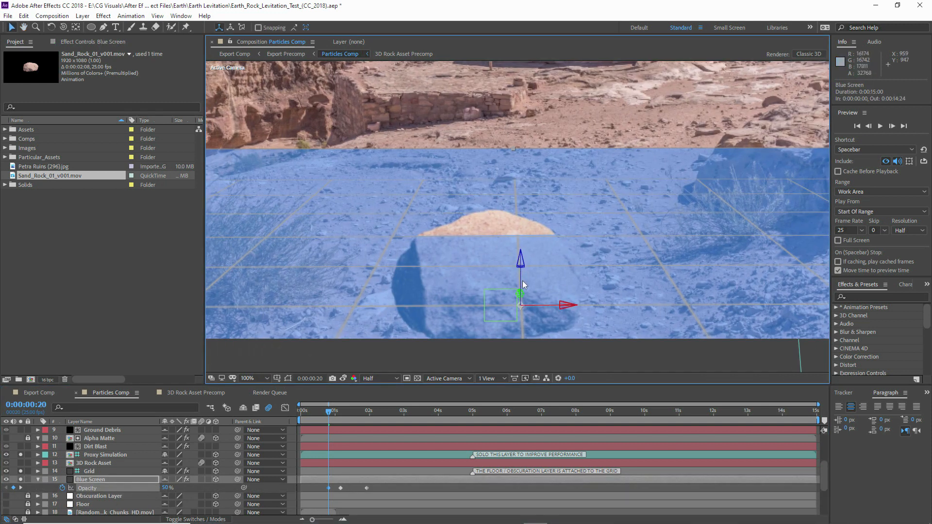
pyautogui.moveTo(510, 304); pyautogui.dragTo(425, 397)
pyautogui.scroll(3, 78, 466)
pyautogui.click(92, 438)
pyautogui.moveTo(463, 324); pyautogui.dragTo(491, 380)
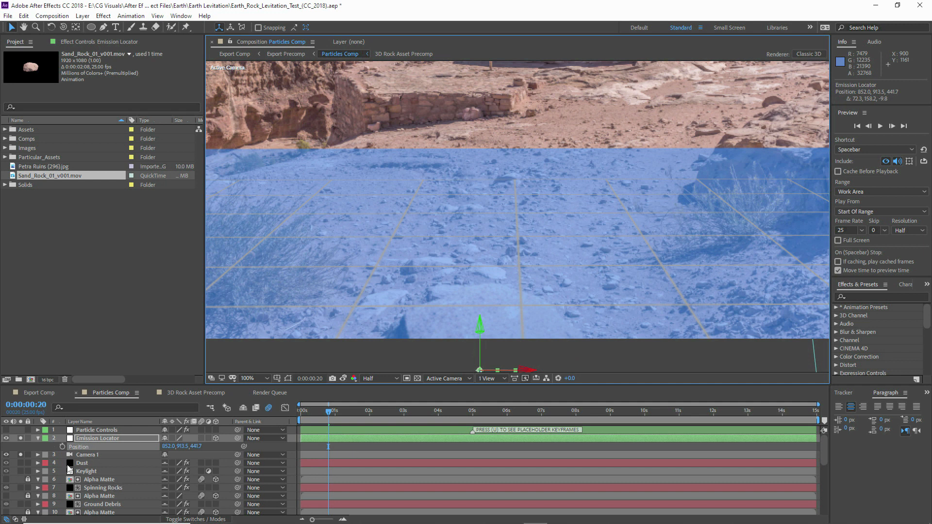
# Unsolo the Blue Screen layer, fit the composition in the viewer, and hide the shy layers again
pyautogui.scroll(-3, 8, 493)
pyautogui.click(20, 480)
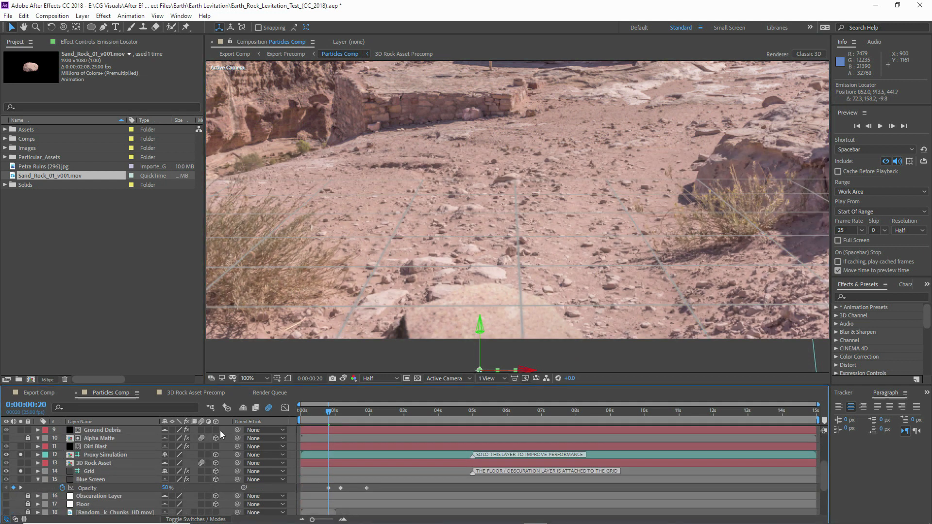
pyautogui.click(249, 379)
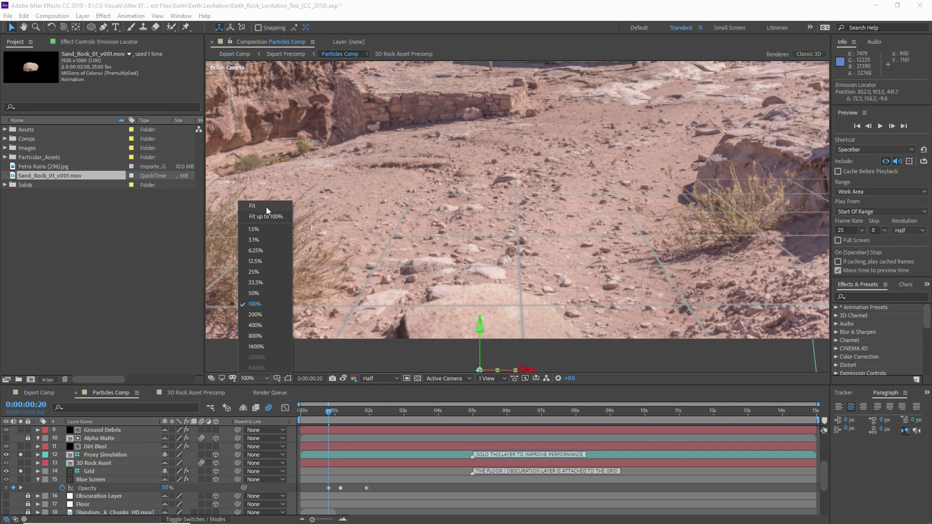
pyautogui.click(266, 206)
pyautogui.click(39, 479)
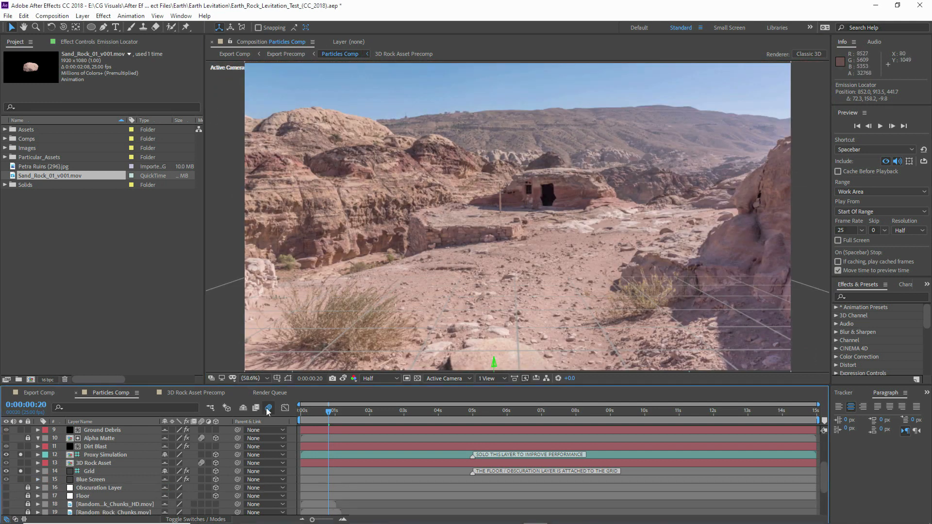
pyautogui.click(243, 409)
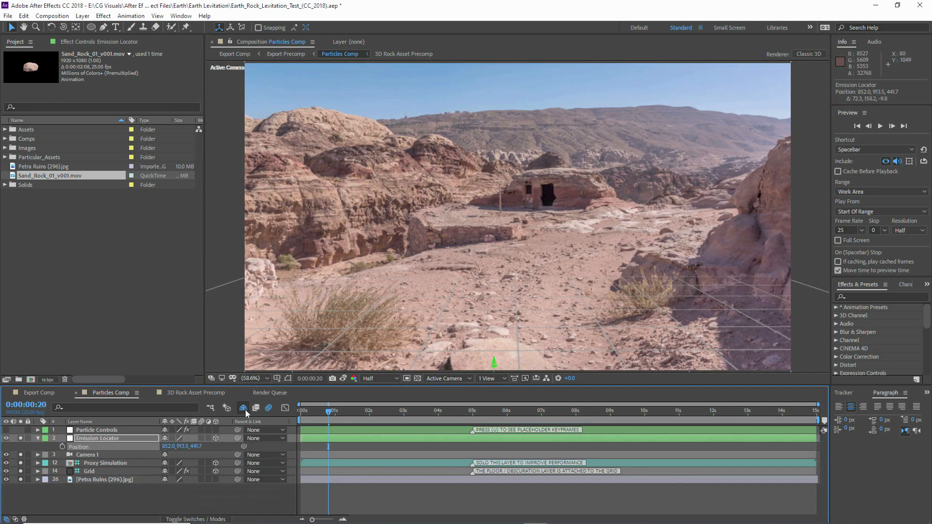
# Keyframe the Emission Locator's position at 0:00:00:00, and raise it to about 885.7, -317.0, 508.7 at 0:00:00:24
pyautogui.click(38, 438)
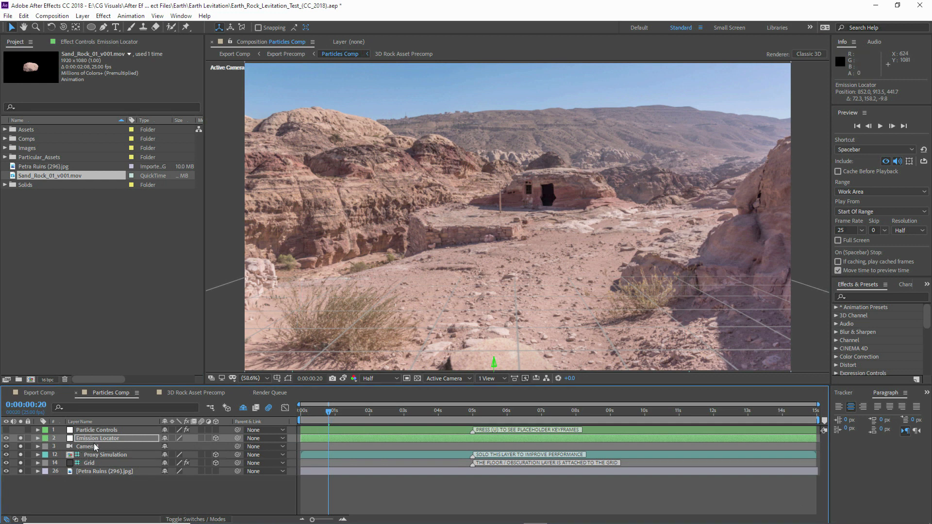
pyautogui.press('p')
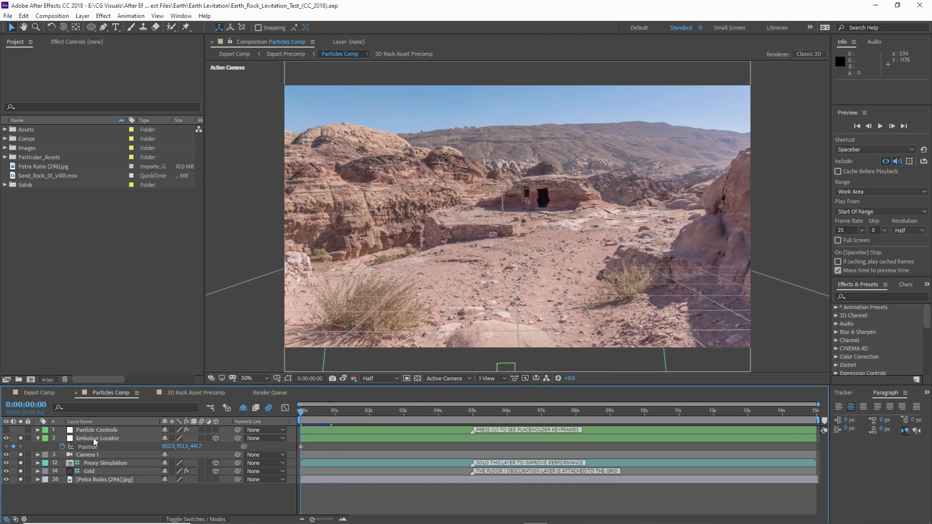
pyautogui.click(93, 438)
pyautogui.moveTo(302, 412); pyautogui.dragTo(335, 416)
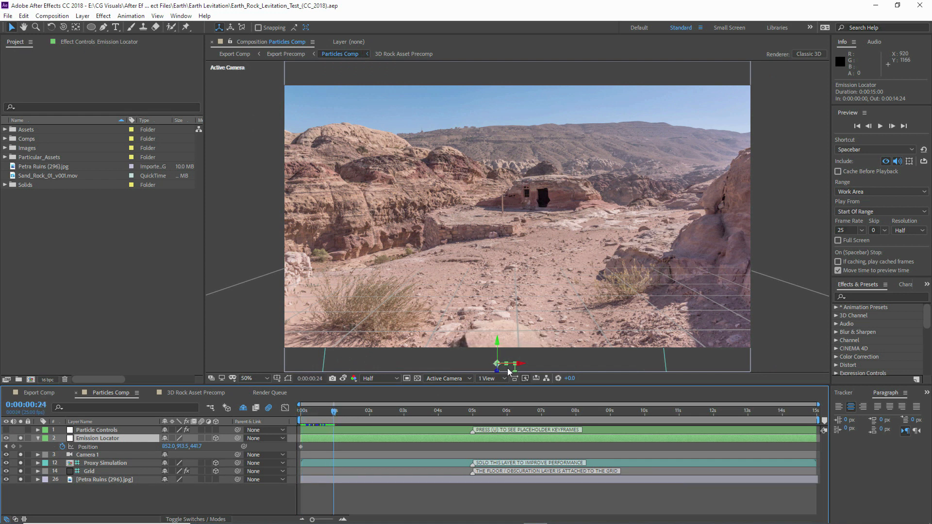
pyautogui.moveTo(505, 372); pyautogui.dragTo(510, 149)
# Keyframe the Emission Locator at about 918.4, -134.2, 498.2 at 0:00:01:12 and about 1024.4, -49.2, -2161.8 at 0:00:02:04
pyautogui.moveTo(335, 415); pyautogui.dragTo(352, 416)
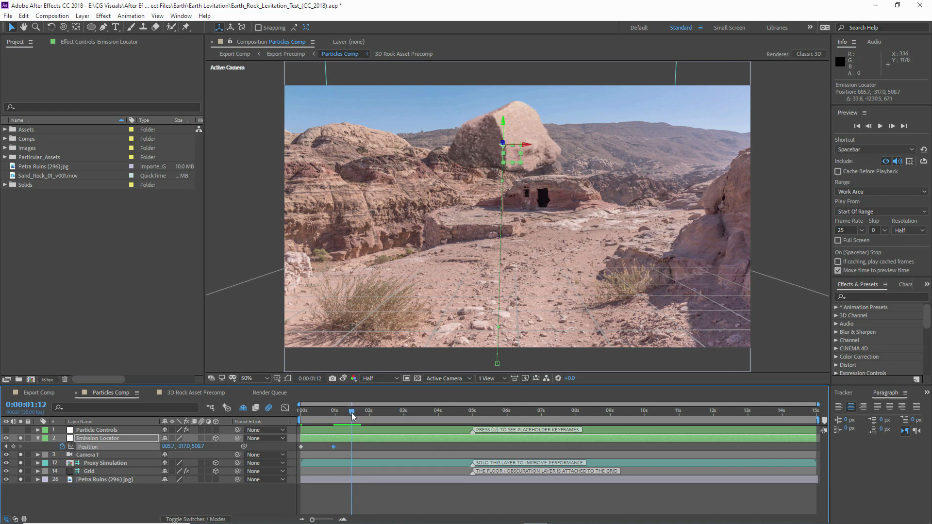
pyautogui.moveTo(517, 163); pyautogui.dragTo(520, 184)
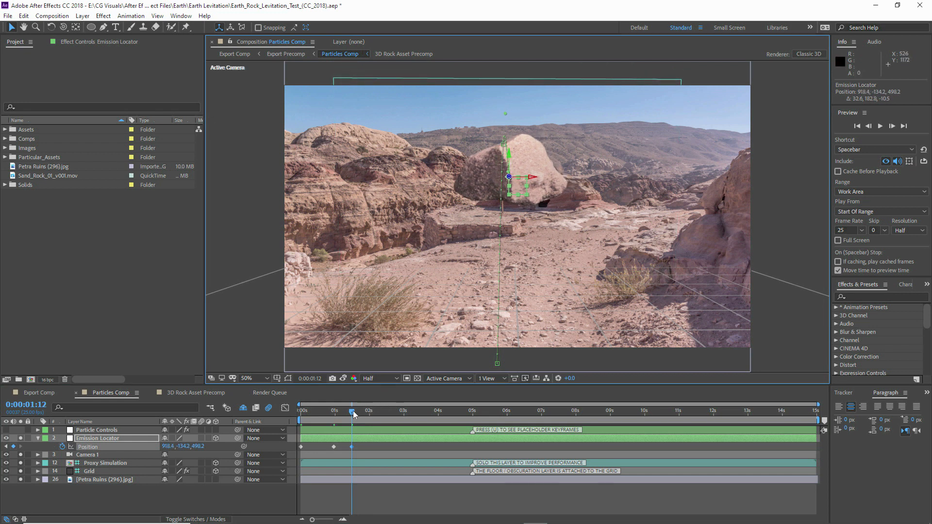
pyautogui.press('space')
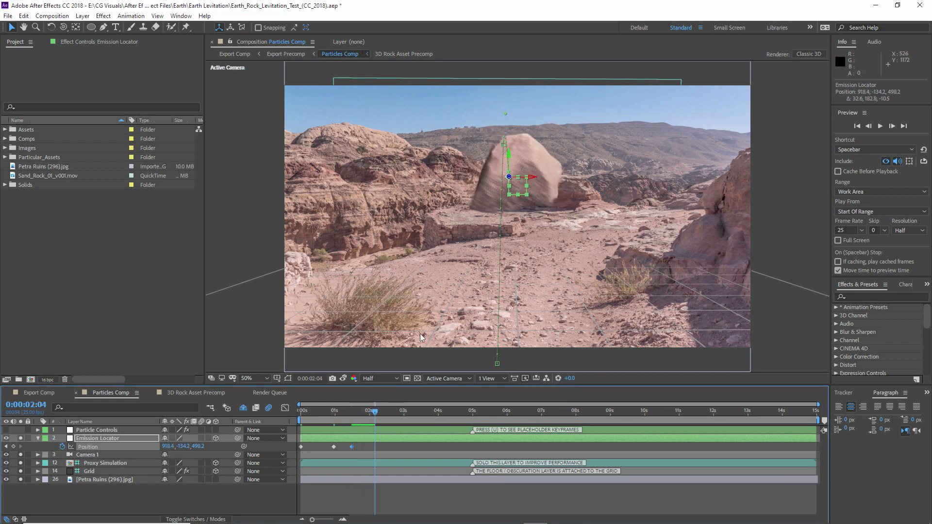
pyautogui.moveTo(194, 446); pyautogui.dragTo(91, 471)
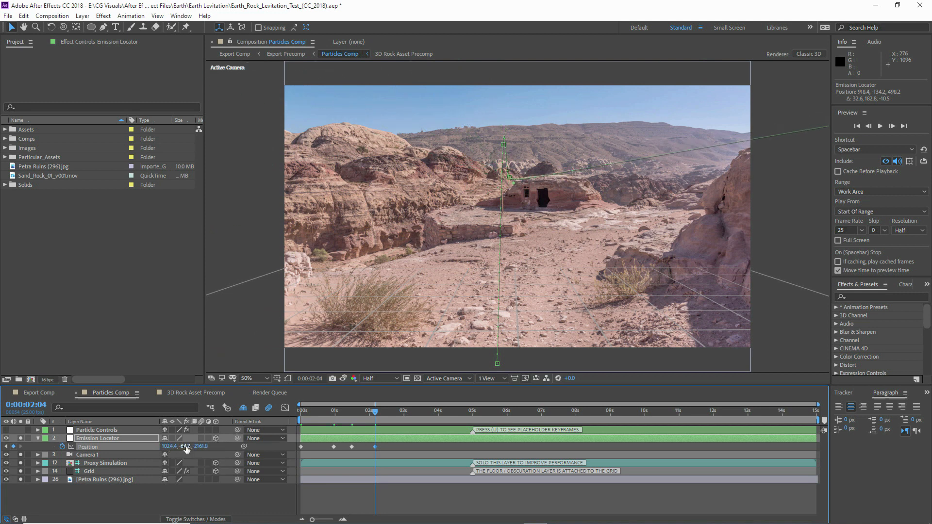
pyautogui.moveTo(373, 413)
pyautogui.mouseDown()
pyautogui.moveTo(366, 413)
pyautogui.moveTo(378, 416)
pyautogui.mouseUp()
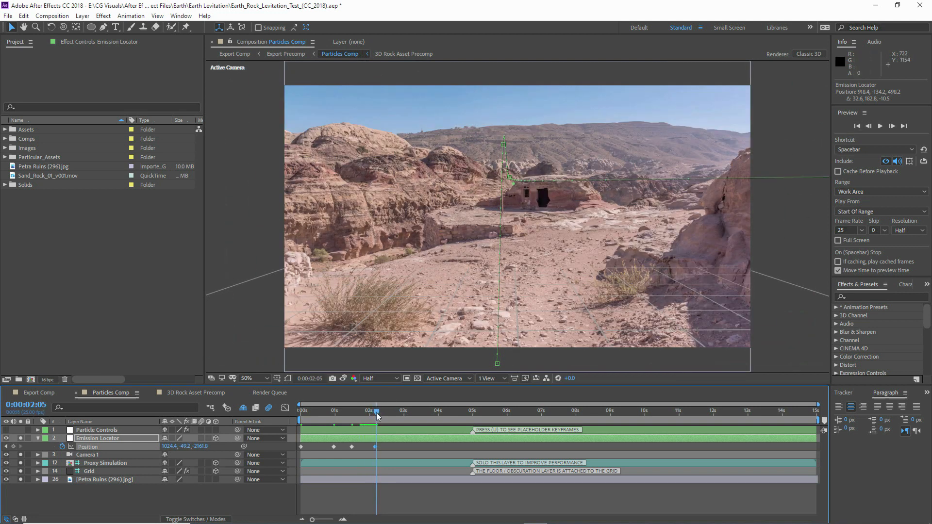
# Move the second position keyframe to 0:00:00:17, shorten the work area to about three seconds, and play back the motion
pyautogui.click(880, 127)
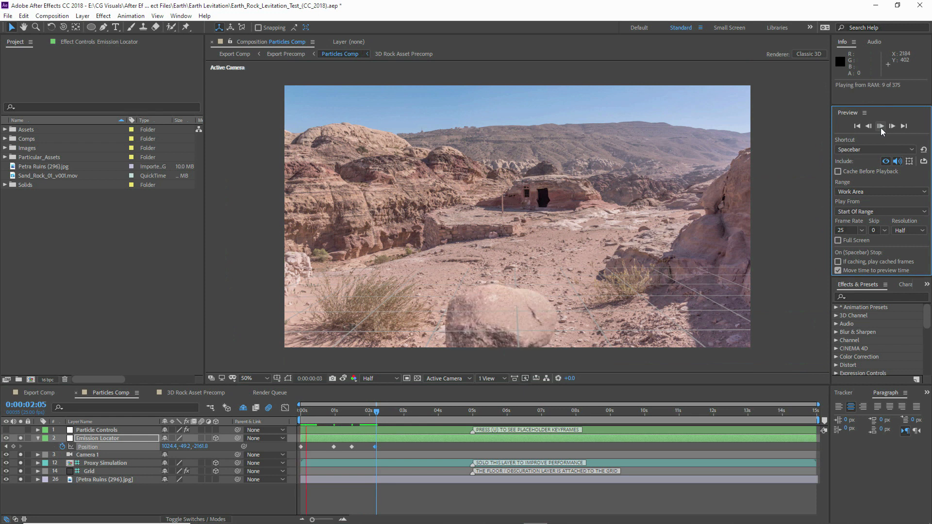
pyautogui.press('space')
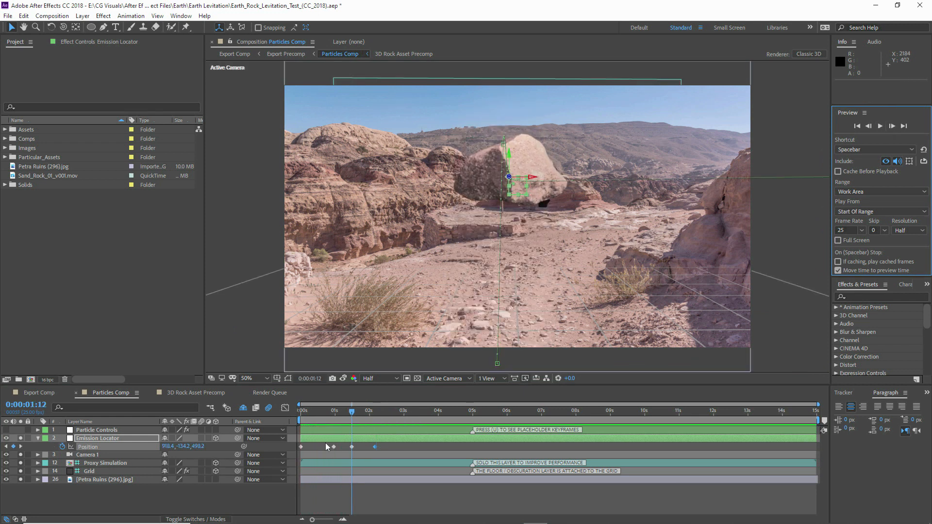
pyautogui.moveTo(334, 447); pyautogui.dragTo(324, 447)
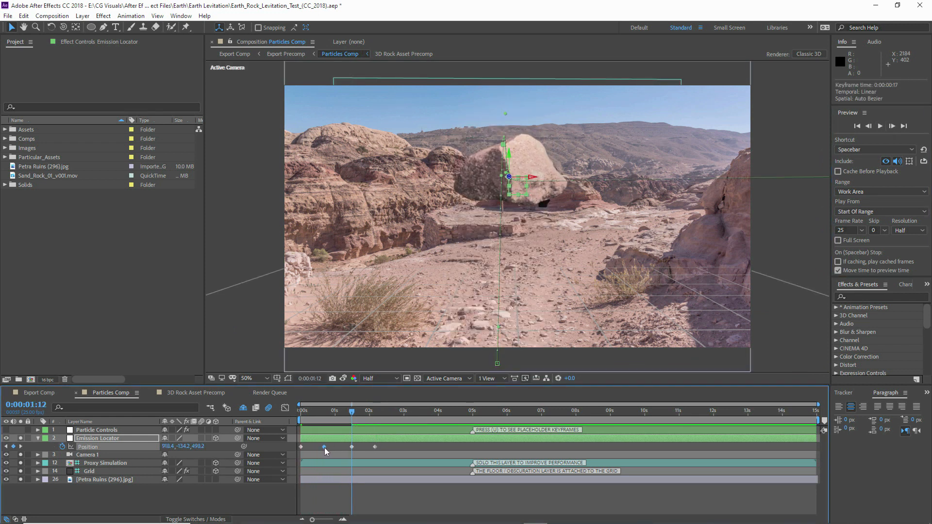
pyautogui.moveTo(815, 418); pyautogui.dragTo(407, 419)
pyautogui.click(881, 126)
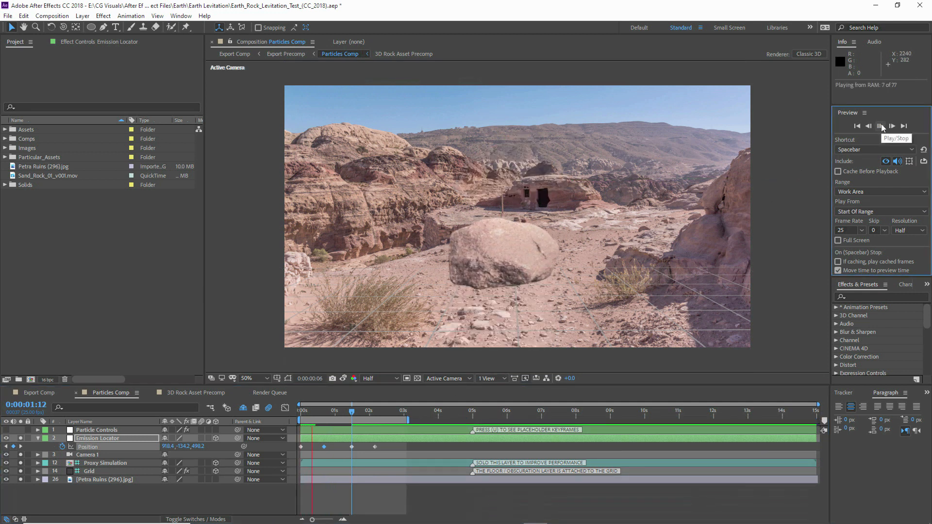
pyautogui.press('space')
# Check the motion path near 0:00:01:02 in Top view, and convert the position keyframes at 0:00:00:17 and 0:00:01:12 to Auto Bezier
pyautogui.moveTo(318, 413); pyautogui.dragTo(337, 411)
pyautogui.click(444, 379)
pyautogui.click(440, 435)
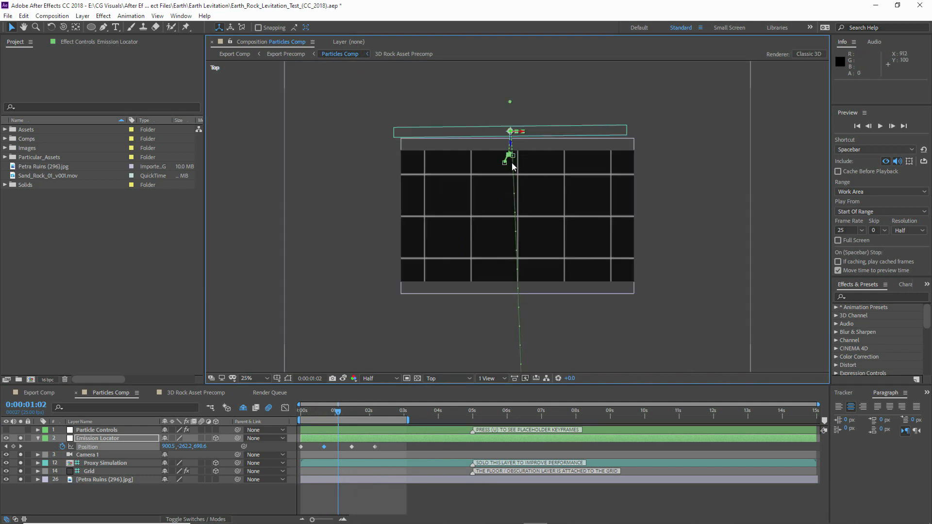
pyautogui.scroll(2, 502, 183)
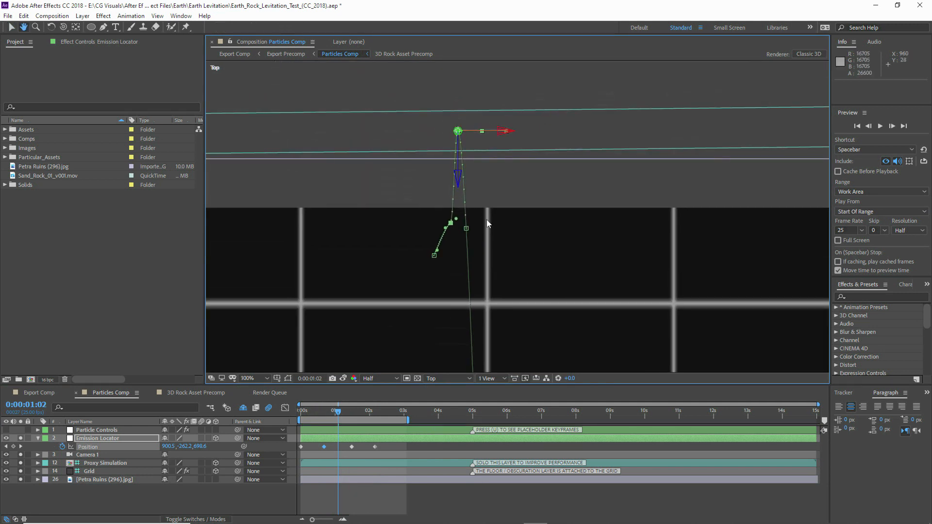
pyautogui.moveTo(496, 112); pyautogui.dragTo(513, 181)
pyautogui.keyDown('ctrl'); pyautogui.click(323, 446); pyautogui.keyUp('ctrl')
pyautogui.keyDown('ctrl'); pyautogui.click(352, 446); pyautogui.keyUp('ctrl')
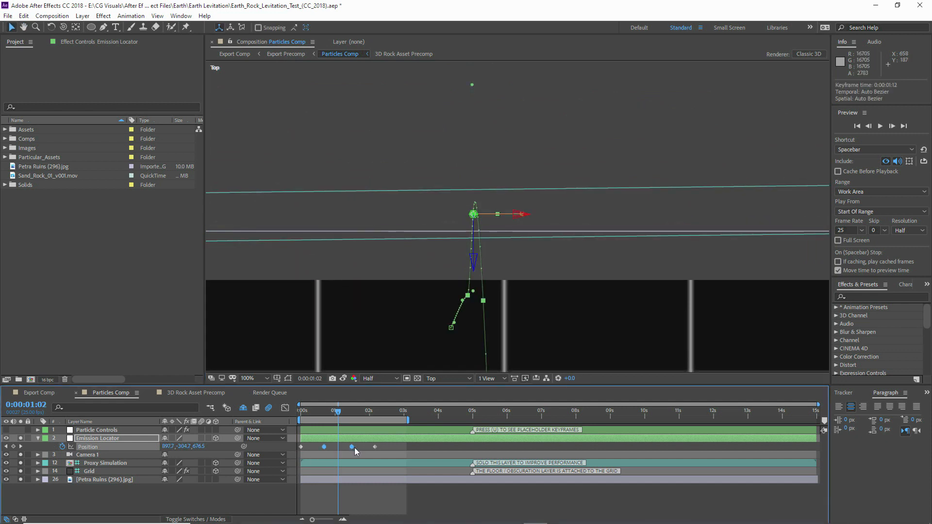
# In Top view, bring the far motion path handle of the Emission Locator's 0:00:01:12 position keyframe in close to its path point
pyautogui.click(363, 451)
pyautogui.click(350, 440)
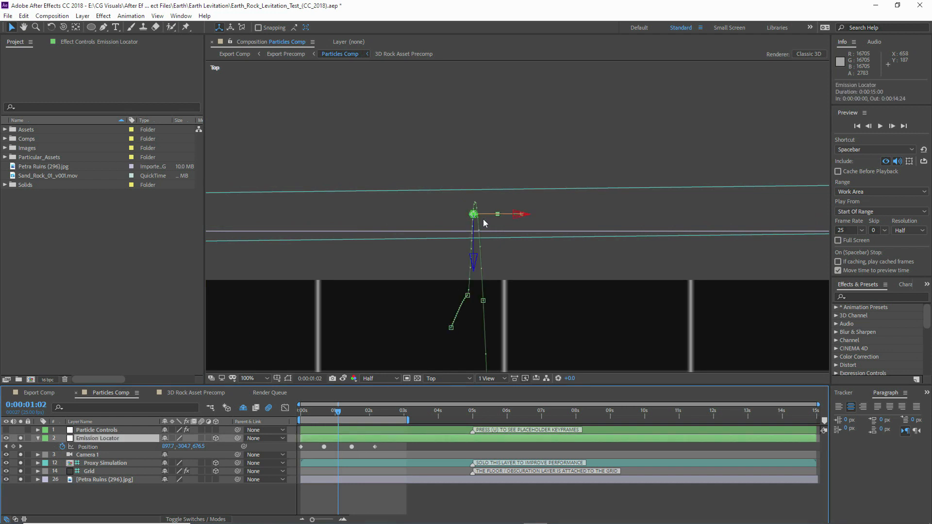
pyautogui.click(483, 301)
pyautogui.moveTo(472, 87); pyautogui.dragTo(482, 291)
pyautogui.scroll(-1, 484, 234)
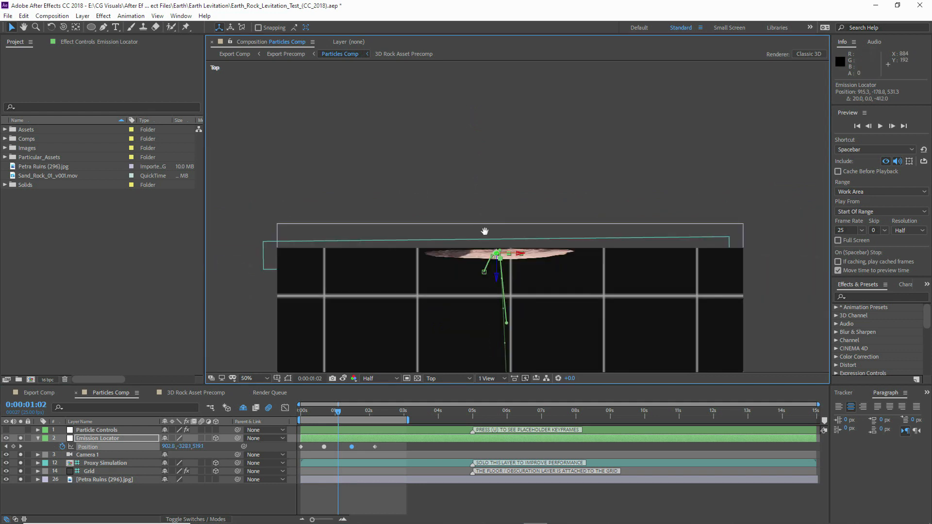
# In Left view, level both motion path handles of the 0:00:01:12 keyframe so the path bends smoothly just above the ground
pyautogui.click(438, 380)
pyautogui.click(448, 409)
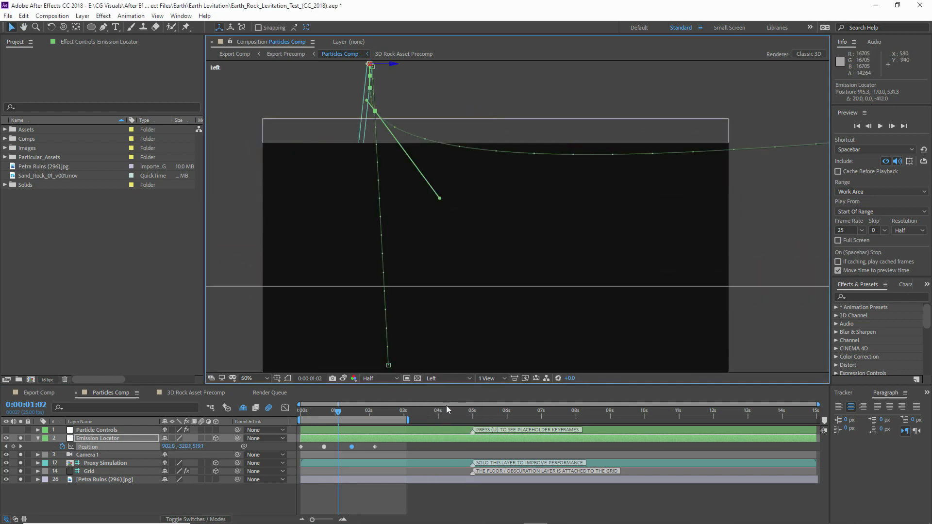
pyautogui.moveTo(440, 198); pyautogui.dragTo(489, 186)
pyautogui.scroll(1, 394, 170)
pyautogui.moveTo(321, 165); pyautogui.dragTo(383, 236)
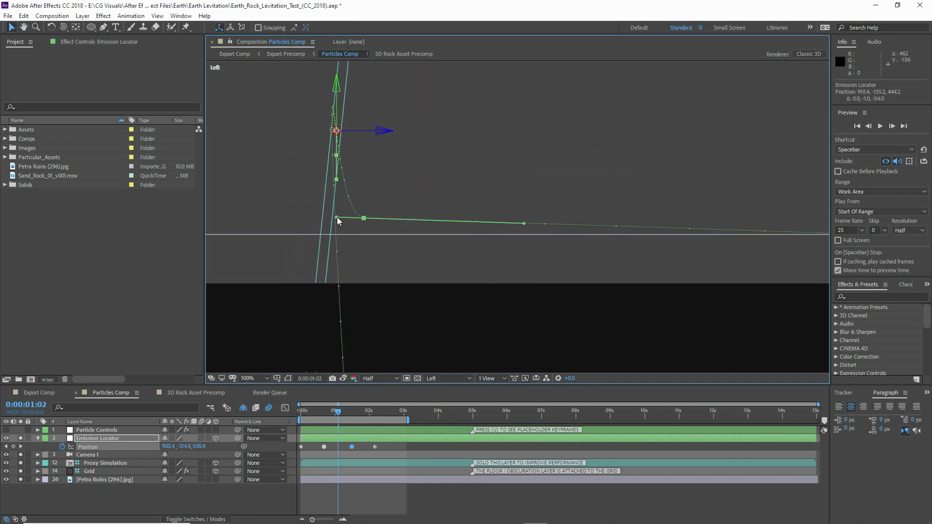
pyautogui.moveTo(337, 218); pyautogui.dragTo(358, 221)
pyautogui.moveTo(514, 206); pyautogui.dragTo(516, 224)
pyautogui.moveTo(363, 220); pyautogui.dragTo(354, 221)
# Check the path in Front view at 0:00:01:12, and in Top view align the keyframe's outgoing handle with the path ahead
pyautogui.click(449, 378)
pyautogui.click(447, 415)
pyautogui.moveTo(503, 243); pyautogui.dragTo(418, 232)
pyautogui.moveTo(303, 414); pyautogui.dragTo(352, 416)
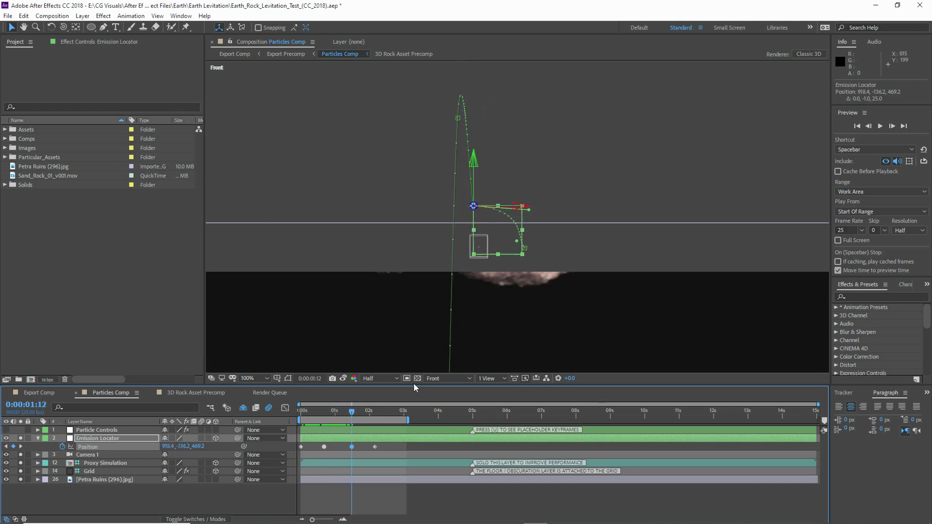
pyautogui.click(440, 379)
pyautogui.click(438, 436)
pyautogui.scroll(-4, 474, 291)
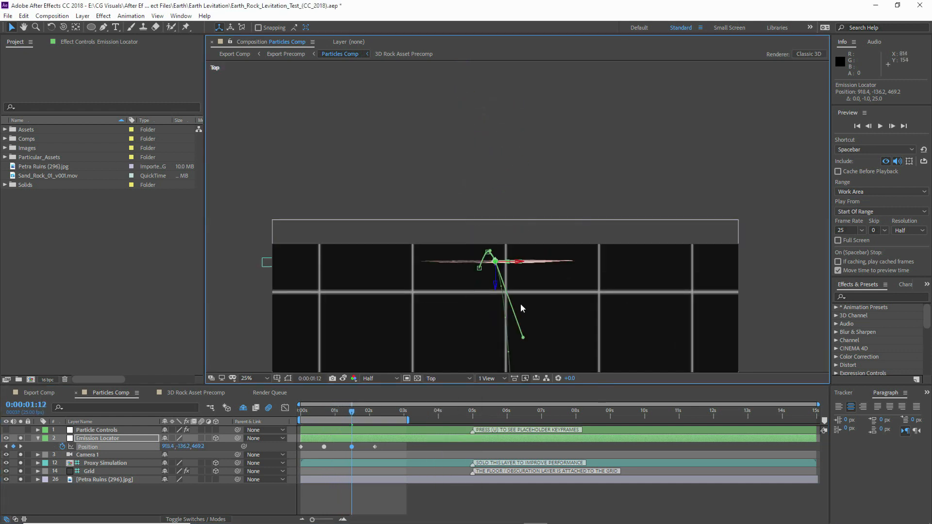
pyautogui.moveTo(454, 154); pyautogui.dragTo(442, 163)
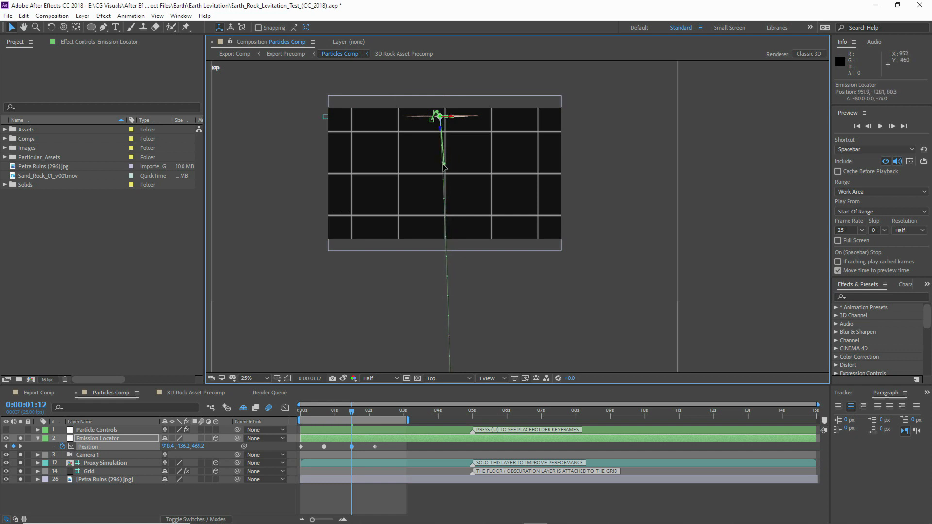
# Return the viewer to Active Camera, fit the frame to it, and preview the rock animation
pyautogui.click(441, 379)
pyautogui.click(441, 427)
pyautogui.moveTo(442, 97); pyautogui.dragTo(445, 185)
pyautogui.click(437, 378)
pyautogui.click(443, 391)
pyautogui.click(254, 379)
pyautogui.click(252, 207)
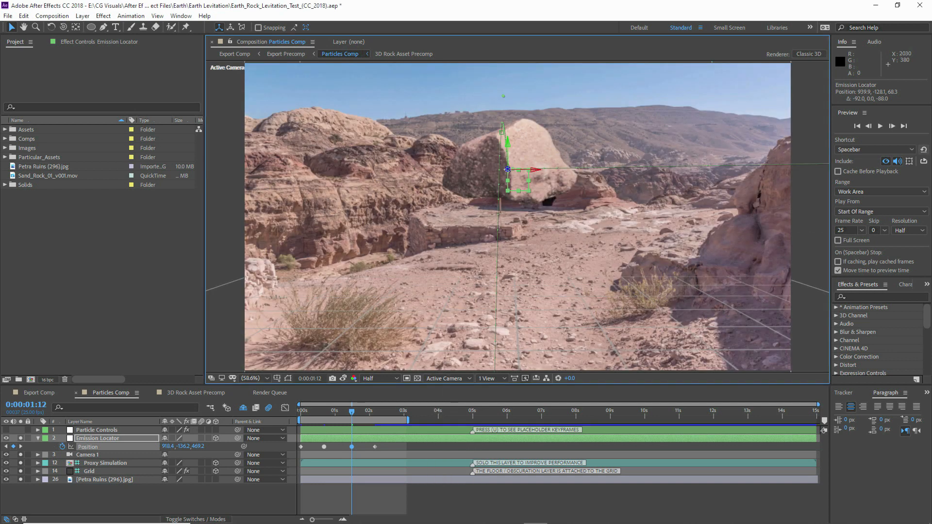
pyautogui.click(878, 130)
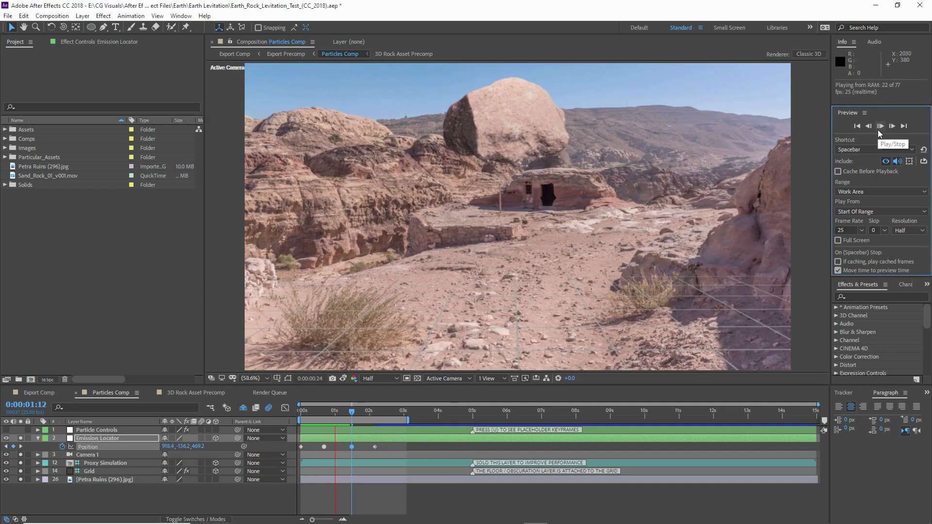
# Lower the upper motion path handle of the 0:00:00:17 position keyframe toward the rock and preview the result
pyautogui.click(374, 410)
pyautogui.moveTo(316, 410)
pyautogui.mouseDown()
pyautogui.moveTo(344, 411)
pyautogui.moveTo(324, 412)
pyautogui.mouseUp()
pyautogui.scroll(1, 491, 194)
pyautogui.moveTo(498, 131); pyautogui.dragTo(465, 301)
pyautogui.moveTo(462, 186)
pyautogui.mouseDown()
pyautogui.moveTo(462, 175)
pyautogui.moveTo(453, 186)
pyautogui.mouseUp()
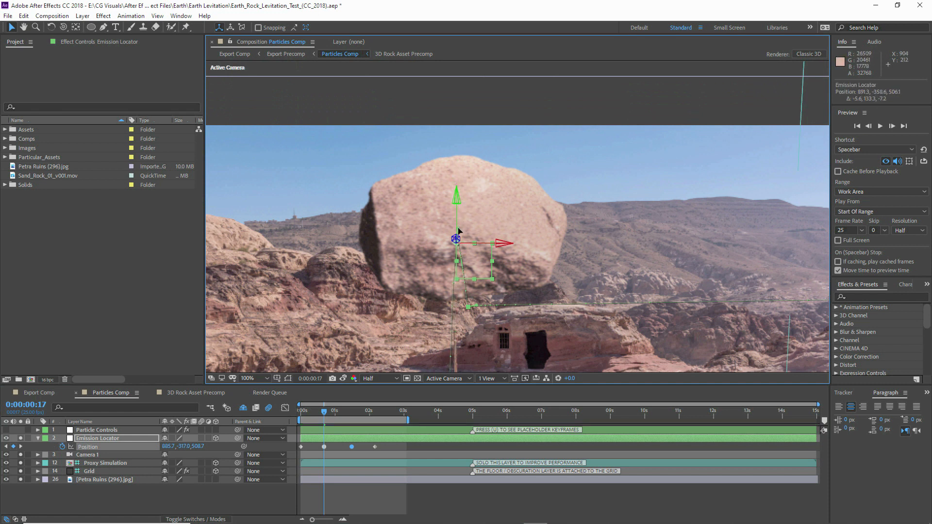
pyautogui.click(880, 127)
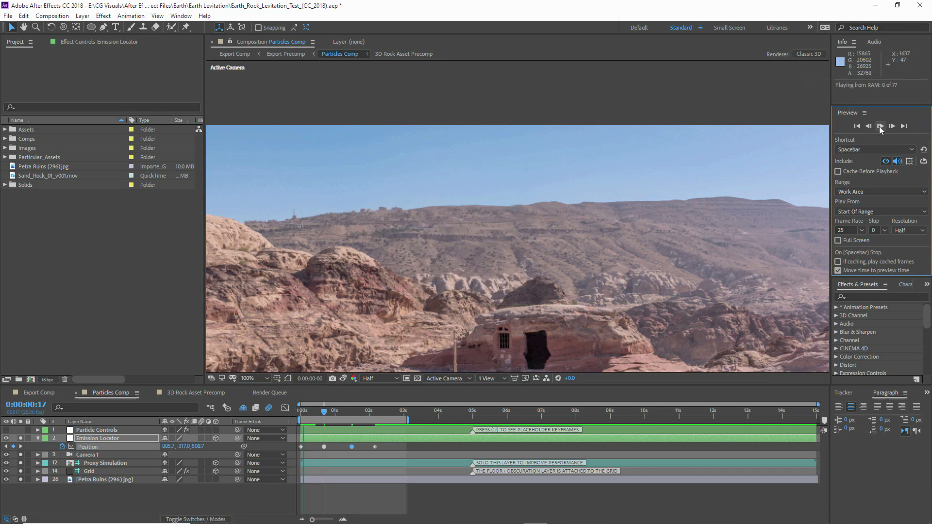
pyautogui.press('space')
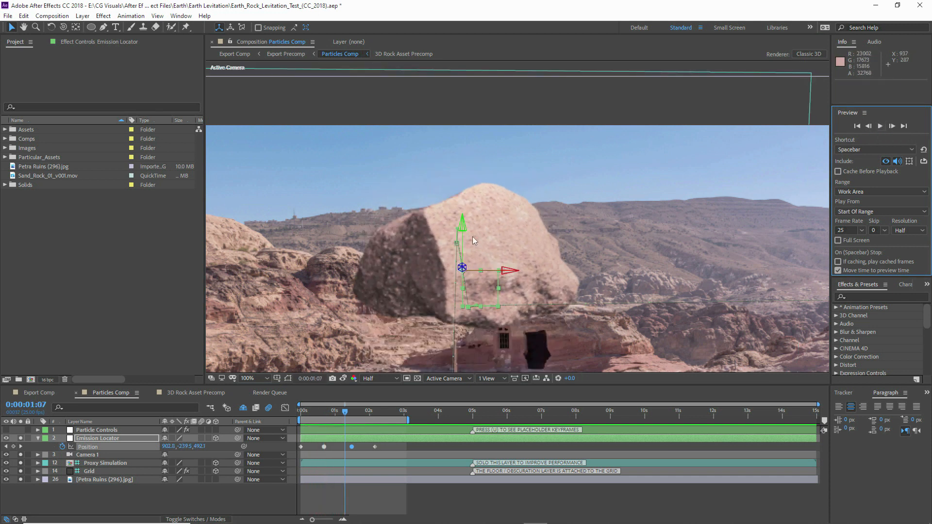
# Extend the upper motion path handle of the 0:00:00:17 keyframe straight up above the rock and preview the animation
pyautogui.moveTo(457, 231); pyautogui.dragTo(456, 116)
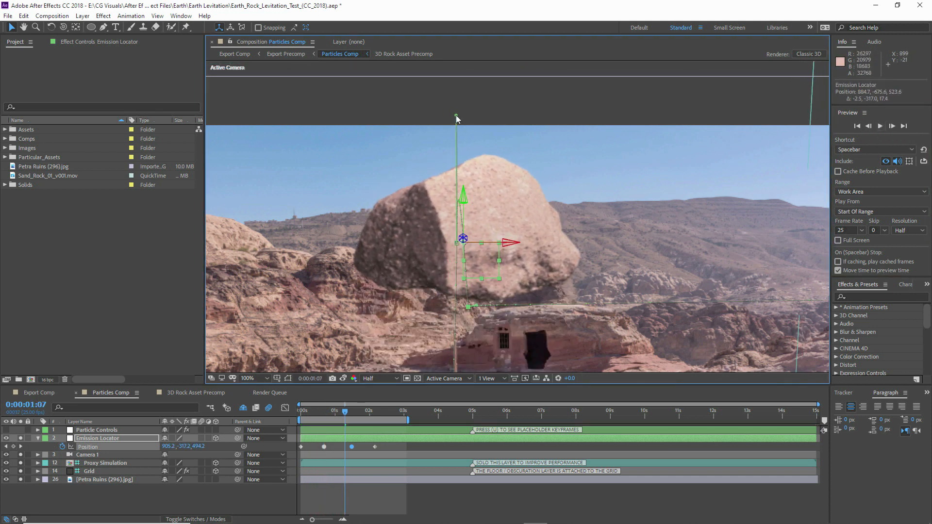
pyautogui.click(880, 127)
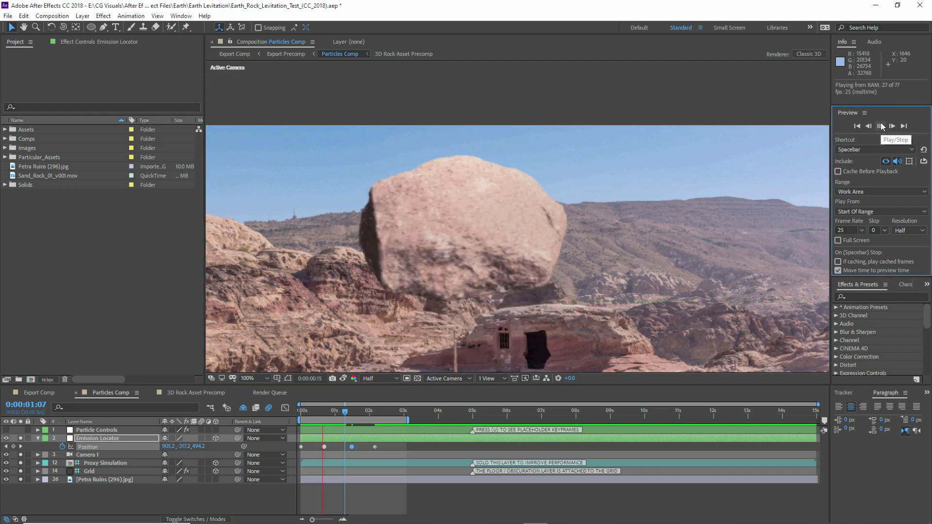
pyautogui.click(882, 127)
pyautogui.scroll(-1, 505, 318)
pyautogui.press('space')
pyautogui.moveTo(506, 318); pyautogui.dragTo(505, 229)
pyautogui.click(880, 126)
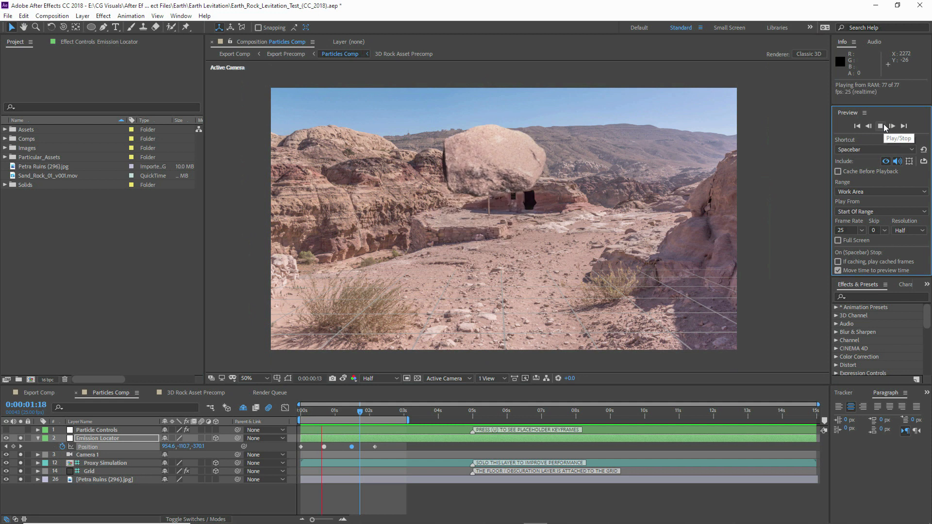
pyautogui.click(880, 127)
# Show the Emission Locator's Position in the graph editor, separate its dimensions into X, Y and Z, and enlarge the timeline area
pyautogui.moveTo(354, 415); pyautogui.dragTo(330, 418)
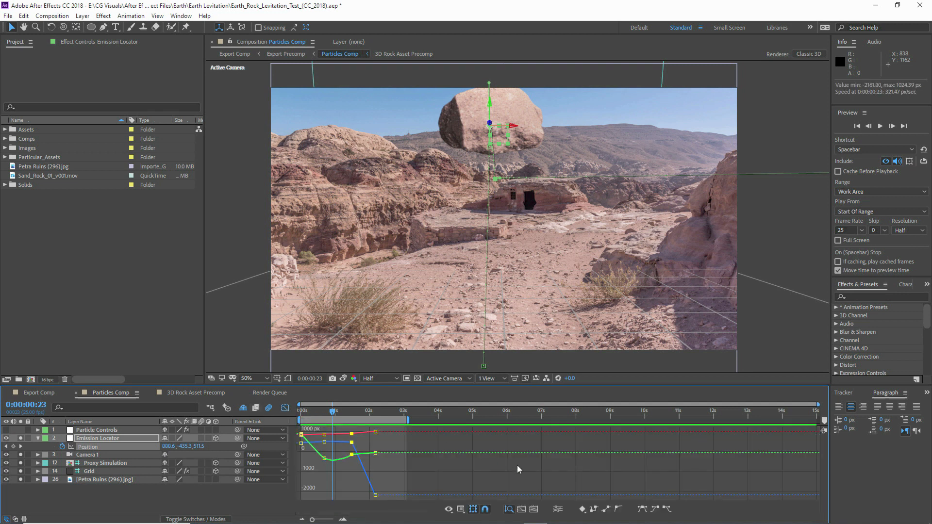
pyautogui.click(558, 508)
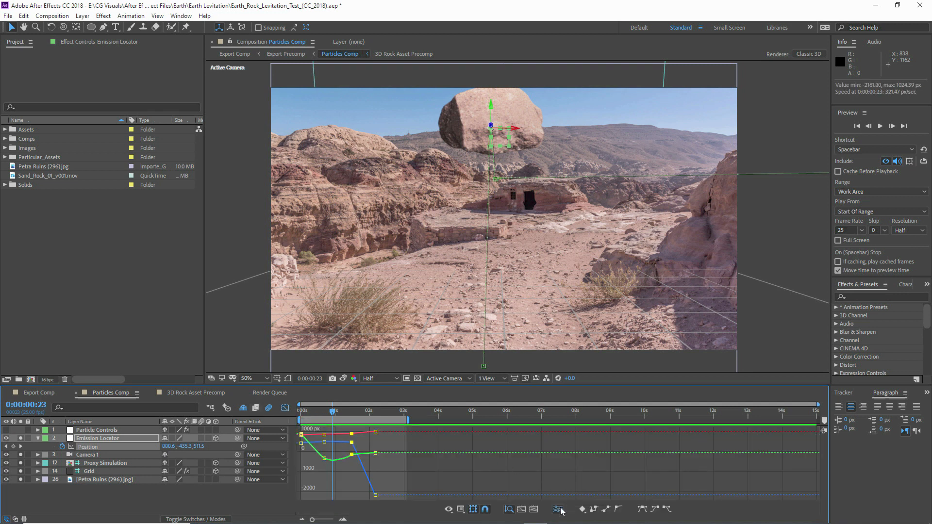
pyautogui.moveTo(329, 383); pyautogui.dragTo(331, 331)
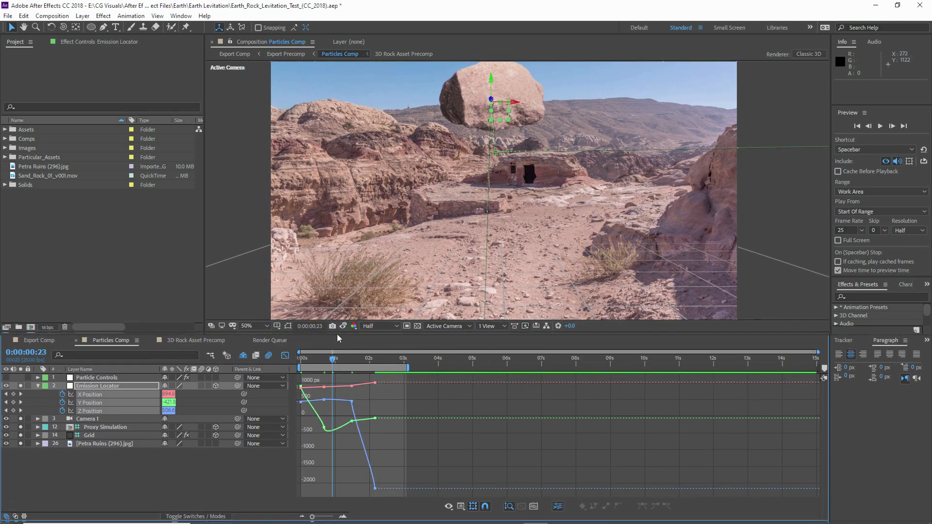
# Lengthen both handles of the Y Position keyframe at 0:00:00:17 so the curve rounds smoothly through it
pyautogui.click(344, 519)
pyautogui.click(344, 520)
pyautogui.moveTo(468, 519); pyautogui.dragTo(433, 519)
pyautogui.click(397, 430)
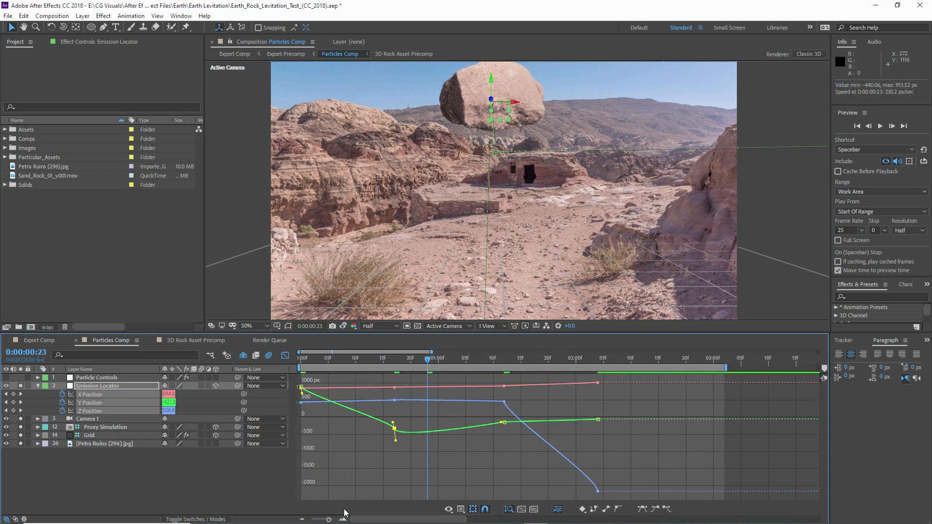
pyautogui.click(343, 519)
pyautogui.hscroll(-5, 414, 409)
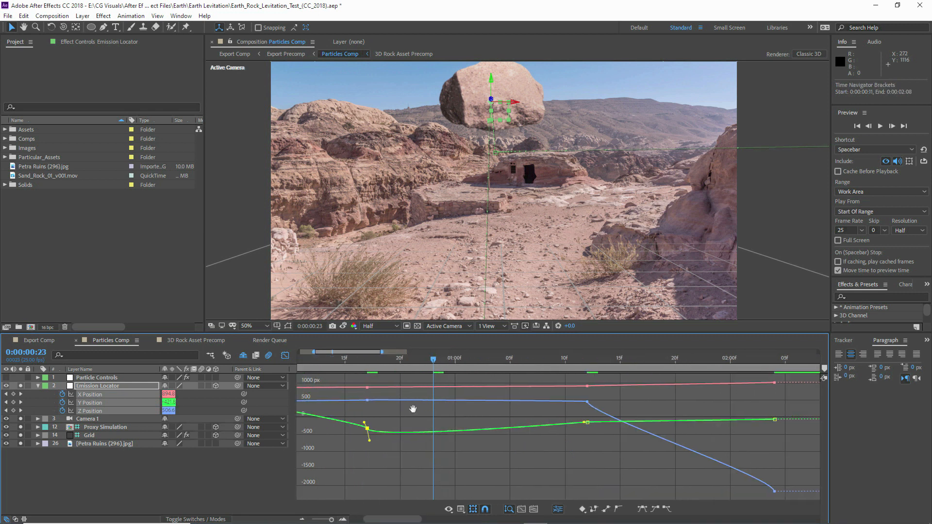
pyautogui.moveTo(445, 444); pyautogui.dragTo(385, 423)
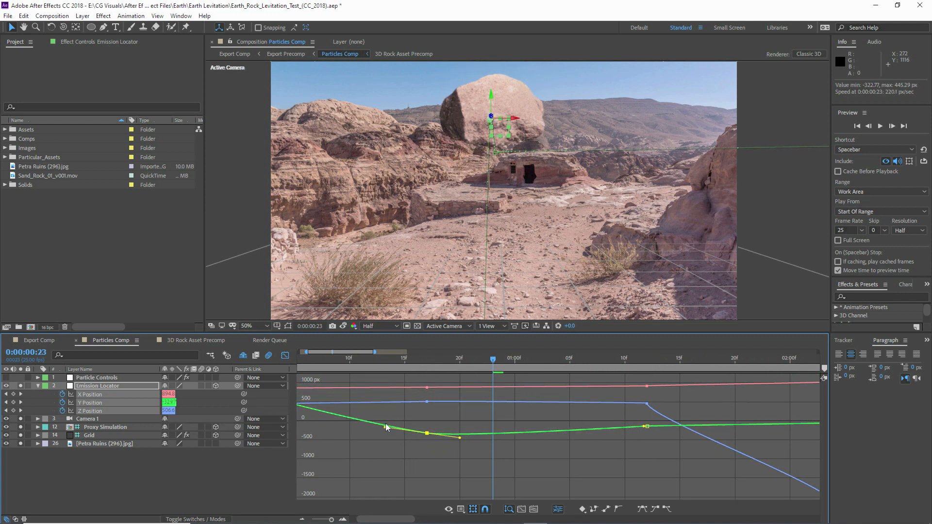
pyautogui.moveTo(460, 438); pyautogui.dragTo(487, 440)
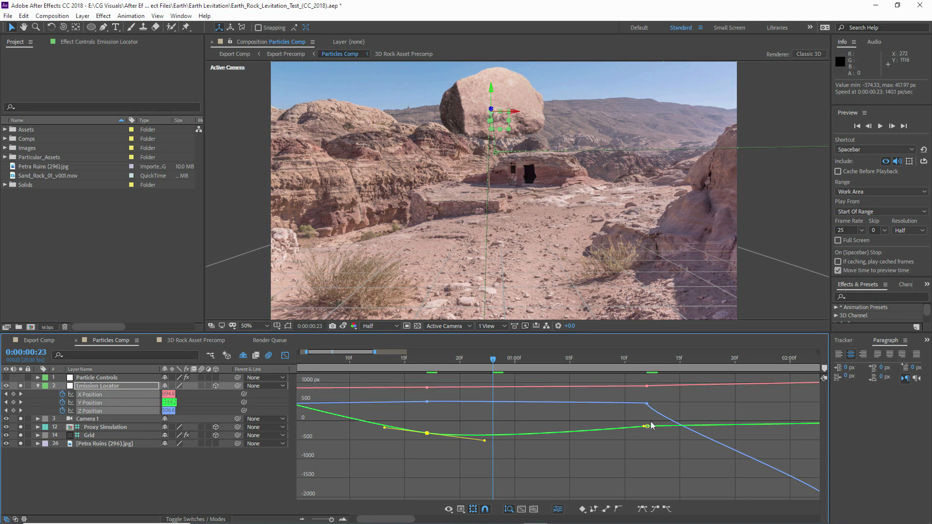
# Straighten the Z Position curve between 0:00:01:12 and the last keyframe, and preview the animation
pyautogui.click(647, 403)
pyautogui.moveTo(650, 420); pyautogui.dragTo(408, 413)
pyautogui.moveTo(516, 451); pyautogui.dragTo(537, 416)
pyautogui.moveTo(594, 477); pyautogui.dragTo(569, 475)
pyautogui.moveTo(385, 406); pyautogui.dragTo(560, 453)
pyautogui.moveTo(383, 415); pyautogui.dragTo(491, 421)
pyautogui.click(483, 386)
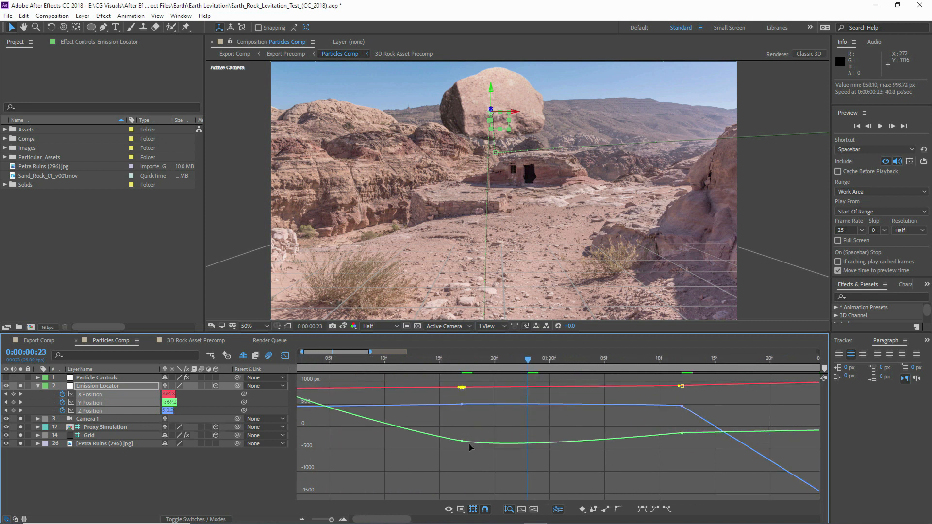
pyautogui.click(880, 126)
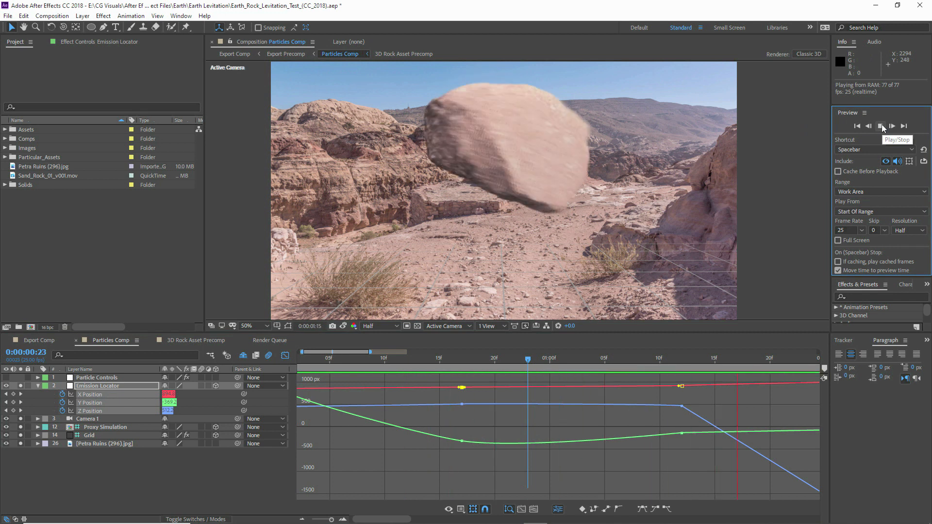
pyautogui.click(880, 126)
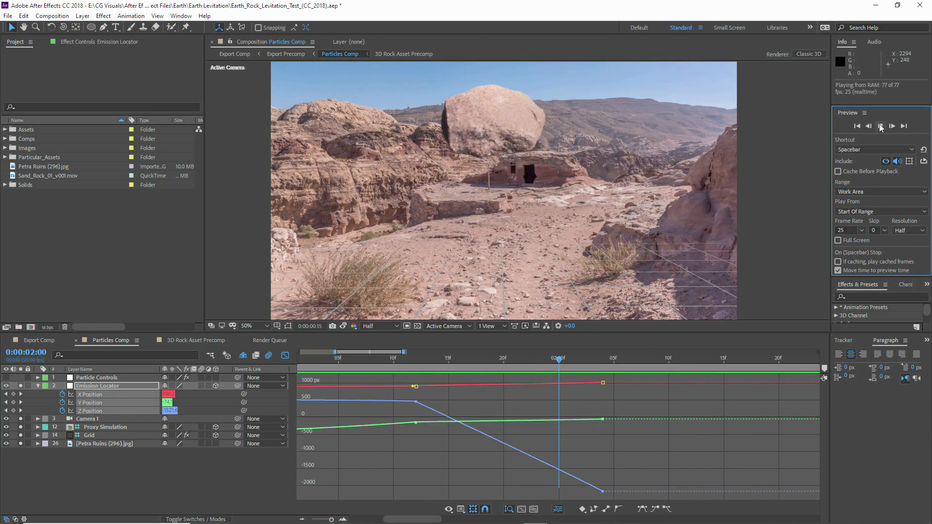
pyautogui.click(880, 126)
# Lengthen the Y Position handles between the 0:00:00:17 and 0:00:01:12 keyframes to deepen the curve, and preview the motion
pyautogui.moveTo(393, 468); pyautogui.dragTo(510, 460)
pyautogui.moveTo(391, 410); pyautogui.dragTo(499, 405)
pyautogui.moveTo(383, 359); pyautogui.dragTo(440, 372)
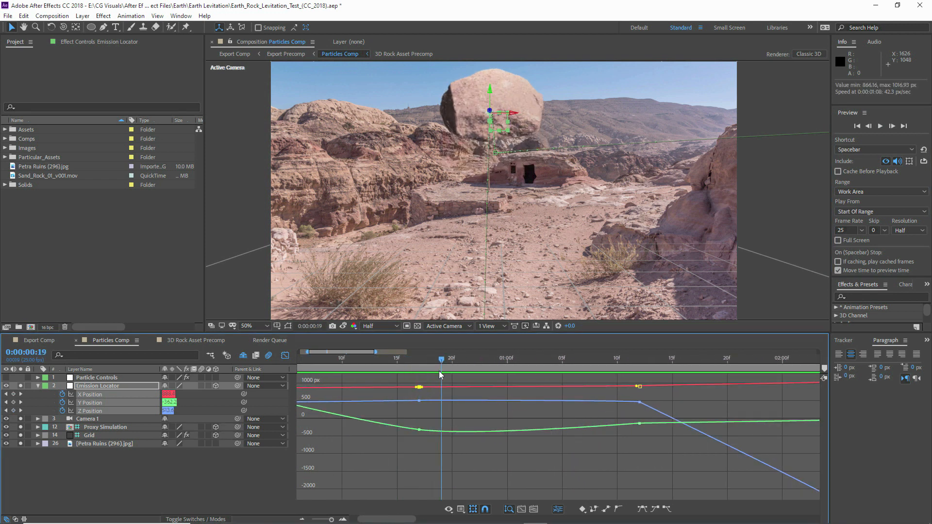
pyautogui.click(419, 430)
pyautogui.moveTo(479, 439)
pyautogui.mouseDown()
pyautogui.moveTo(489, 448)
pyautogui.moveTo(487, 440)
pyautogui.mouseUp()
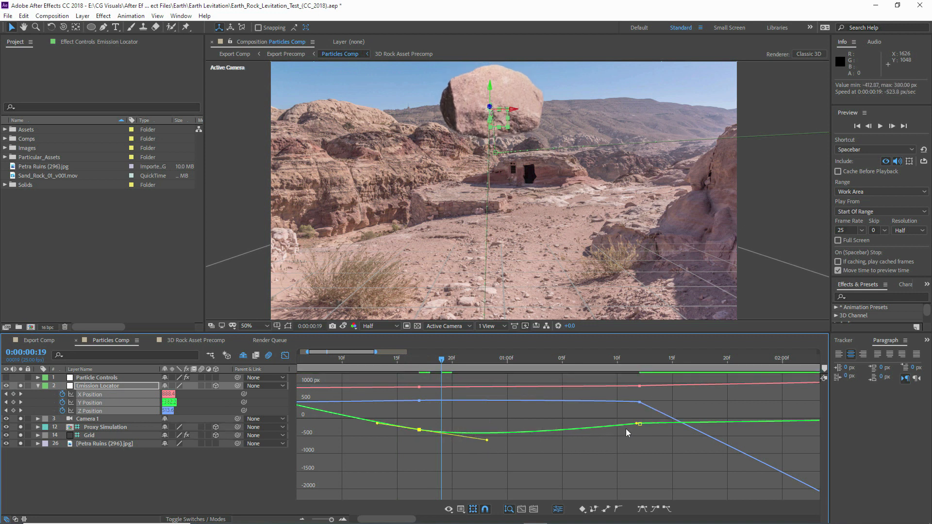
pyautogui.moveTo(636, 425); pyautogui.dragTo(614, 429)
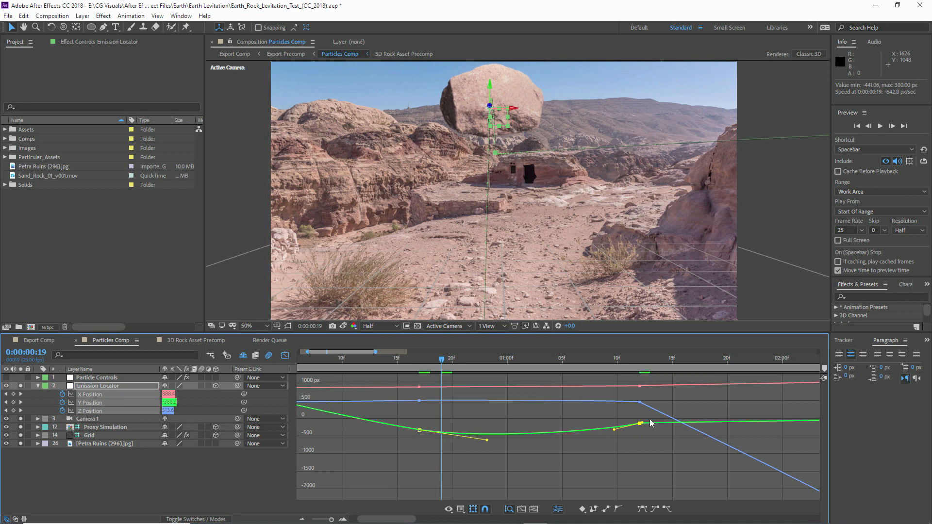
pyautogui.click(880, 126)
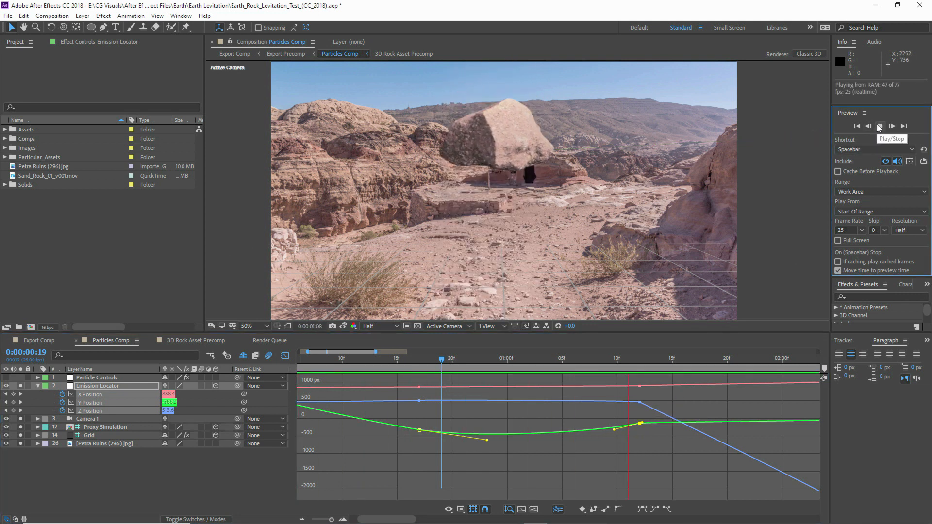
pyautogui.click(879, 126)
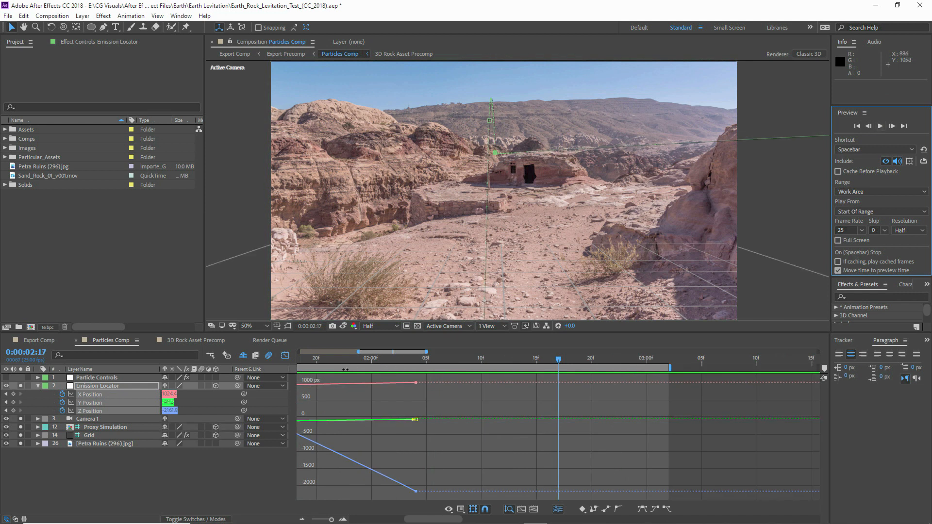
# Close the graph editor, show the full 15-second timeline, and restore the timeline area to its smaller height
pyautogui.click(285, 355)
pyautogui.moveTo(331, 519); pyautogui.dragTo(309, 520)
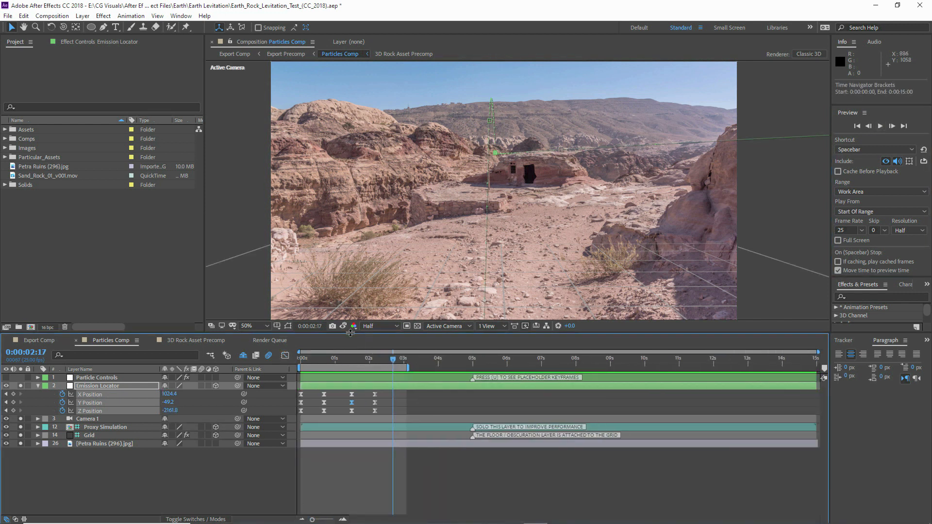
pyautogui.moveTo(349, 334); pyautogui.dragTo(359, 386)
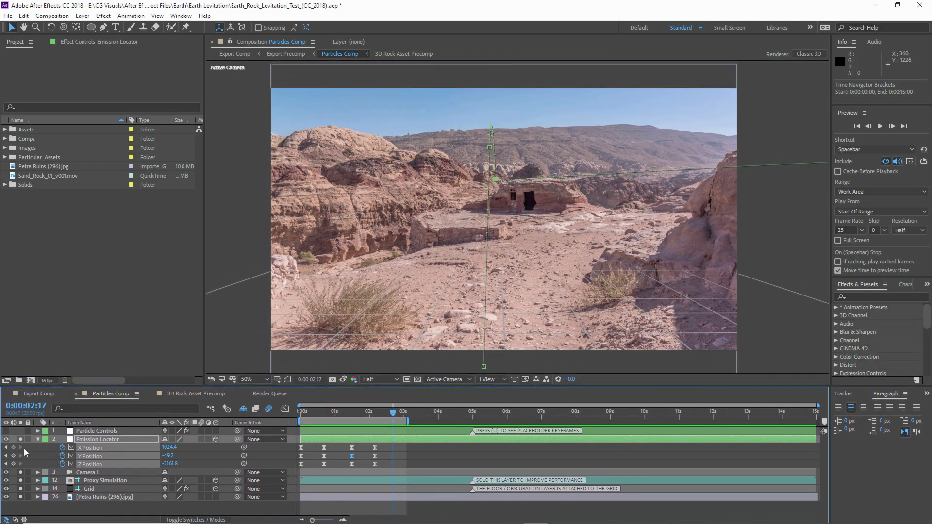
# Collapse the Emission Locator's properties and reveal the hidden shy layers with the time at 0:00:00:10
pyautogui.click(39, 439)
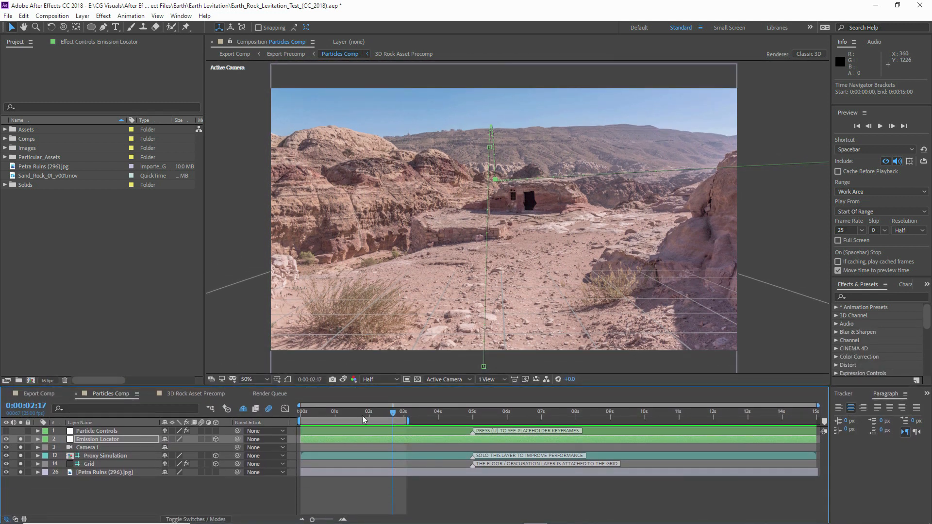
pyautogui.moveTo(374, 415); pyautogui.dragTo(316, 423)
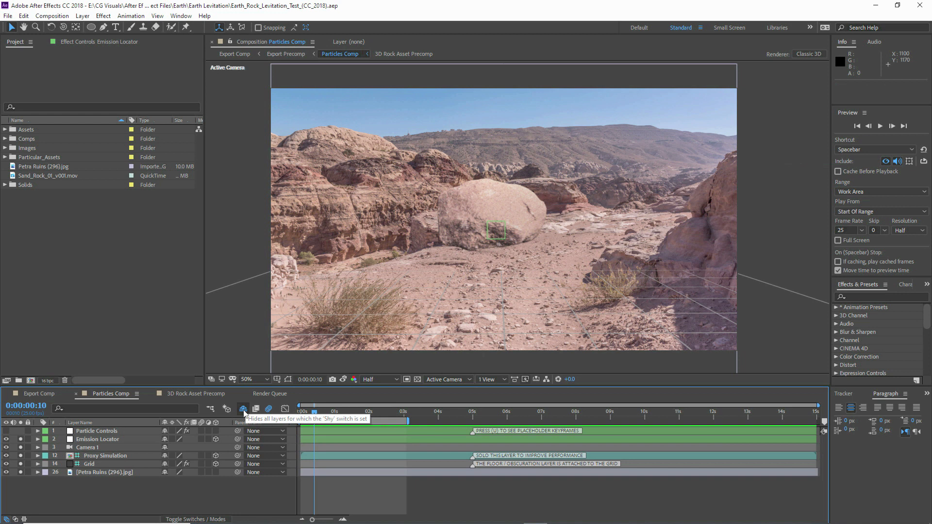
pyautogui.click(243, 409)
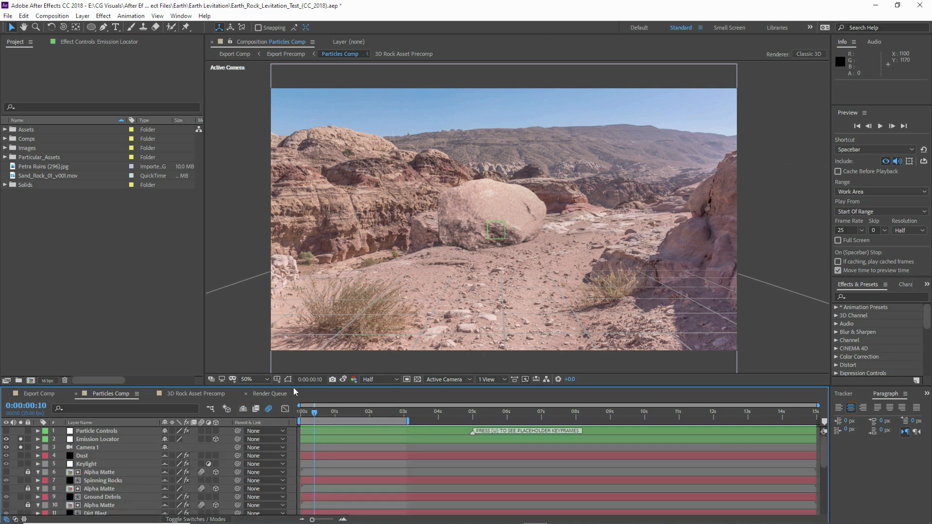
# Make the timeline area taller, solo the Spinning Rocks layer, and preview its particles
pyautogui.moveTo(292, 386); pyautogui.dragTo(194, 358)
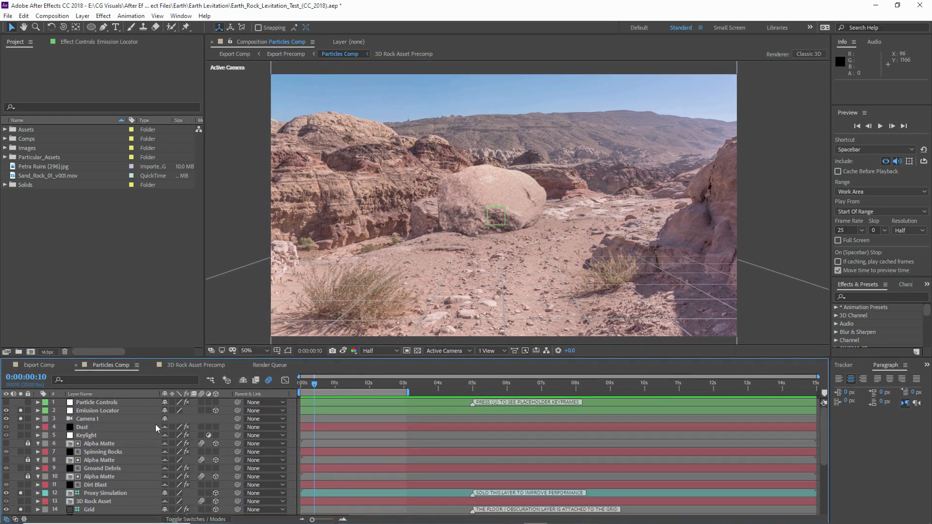
pyautogui.click(95, 452)
pyautogui.click(21, 452)
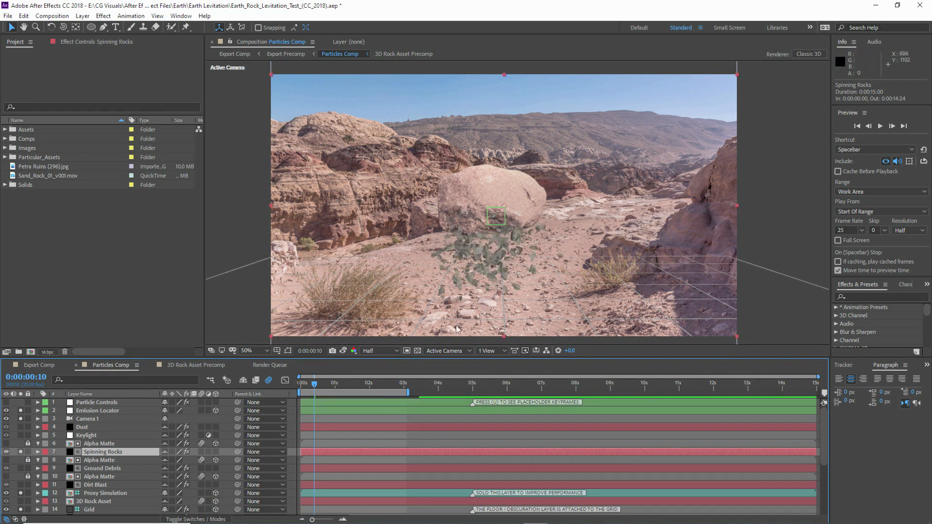
pyautogui.click(881, 127)
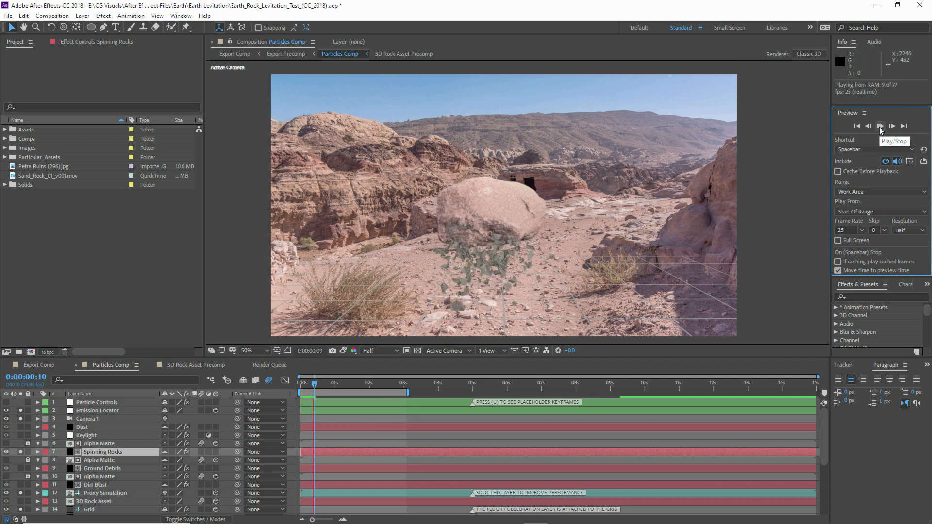
pyautogui.click(880, 128)
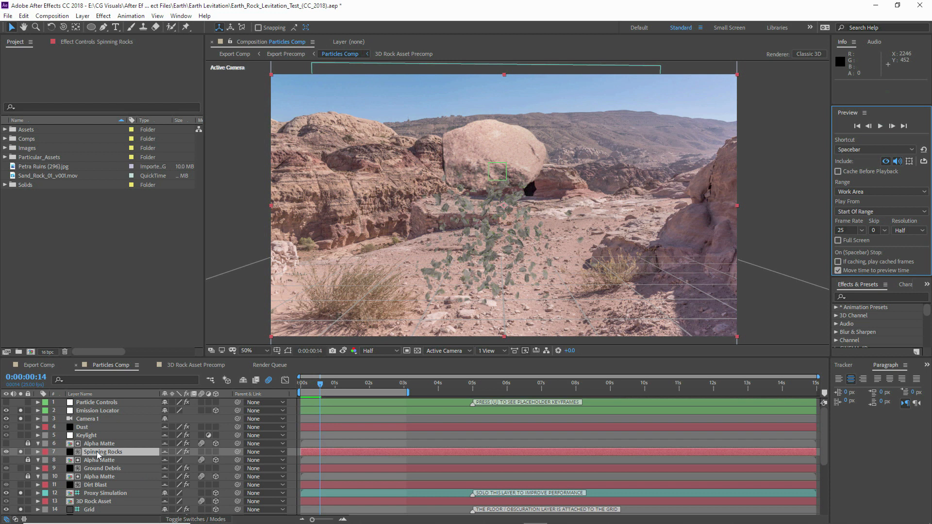
# Hide all shy layers except Spinning Rocks, and reveal the keyframed properties of the Emission Locator and Particle Controls layers
pyautogui.click(165, 452)
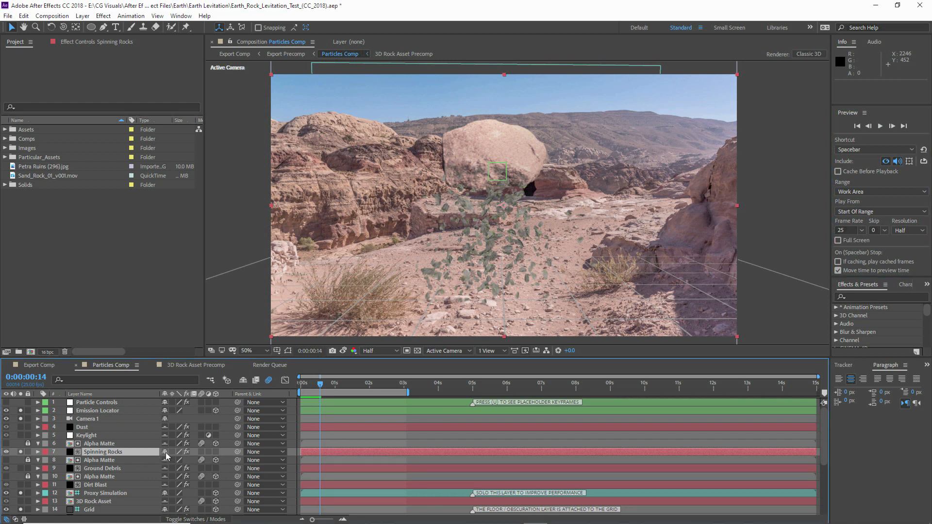
pyautogui.click(243, 381)
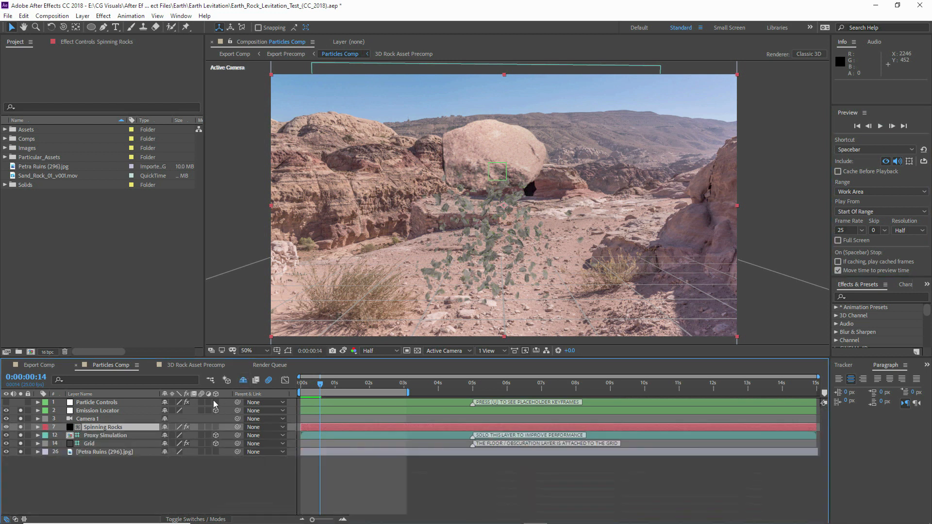
pyautogui.click(94, 412)
pyautogui.press('u')
pyautogui.click(93, 404)
pyautogui.press('u')
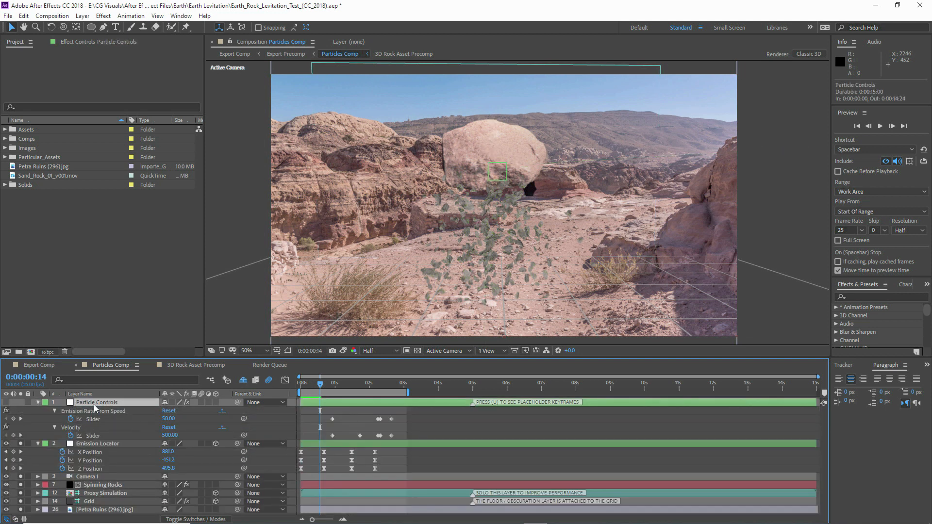
# Clear the placeholder keyframes from both Particle Controls sliders and start a new Velocity keyframe of 500 at 0:00:00:00
pyautogui.moveTo(320, 388); pyautogui.dragTo(331, 388)
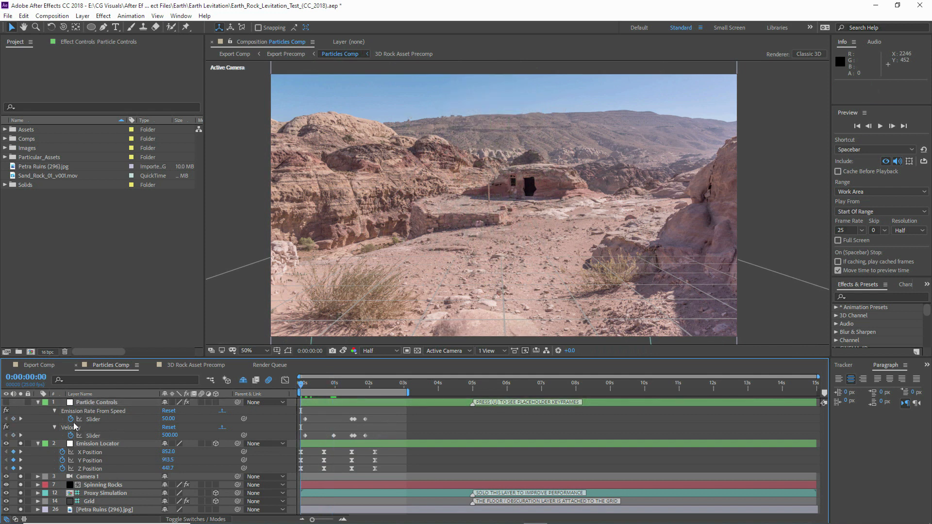
pyautogui.click(70, 419)
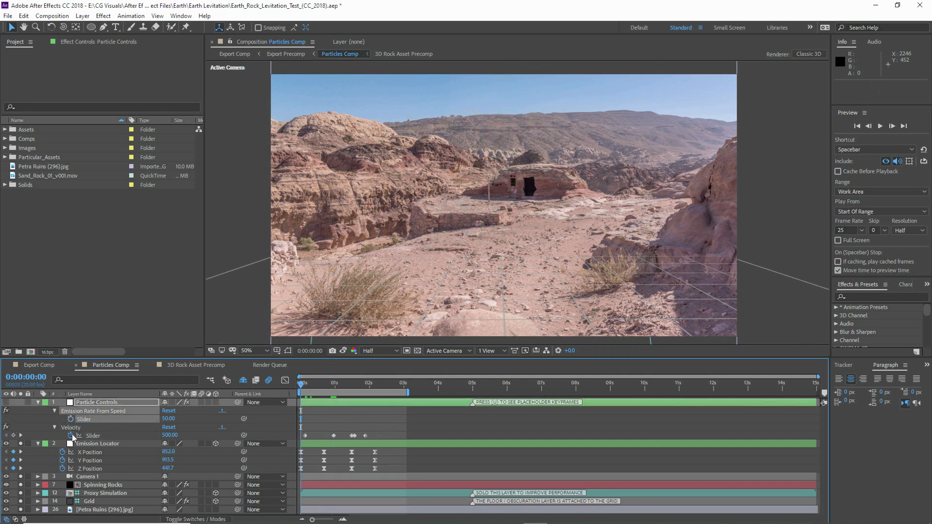
pyautogui.click(70, 435)
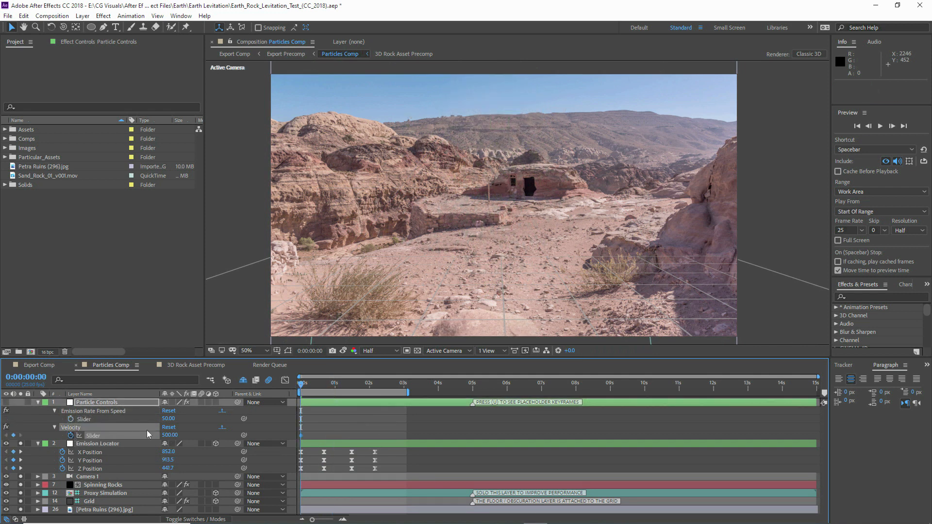
# Add a Velocity keyframe of 100 at 0:00:00:21
pyautogui.moveTo(301, 386); pyautogui.dragTo(330, 386)
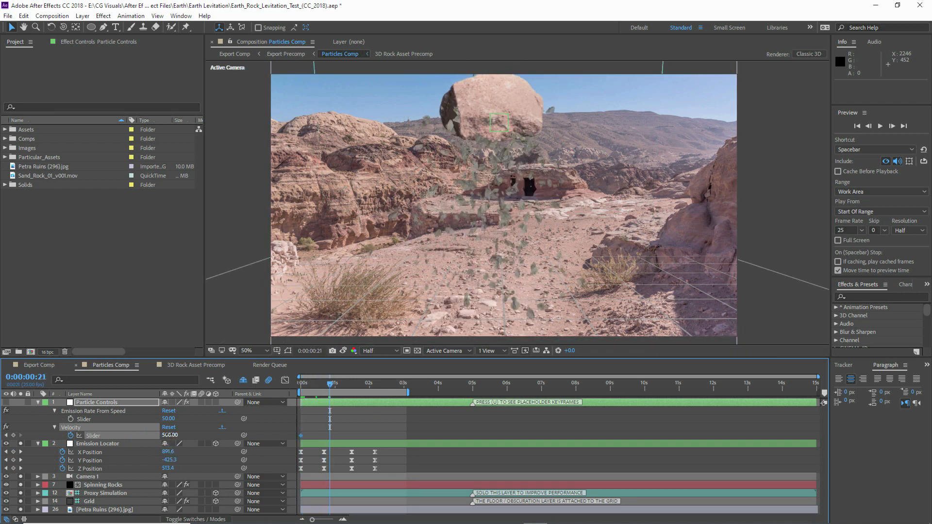
pyautogui.write('00')
pyautogui.press('Return')
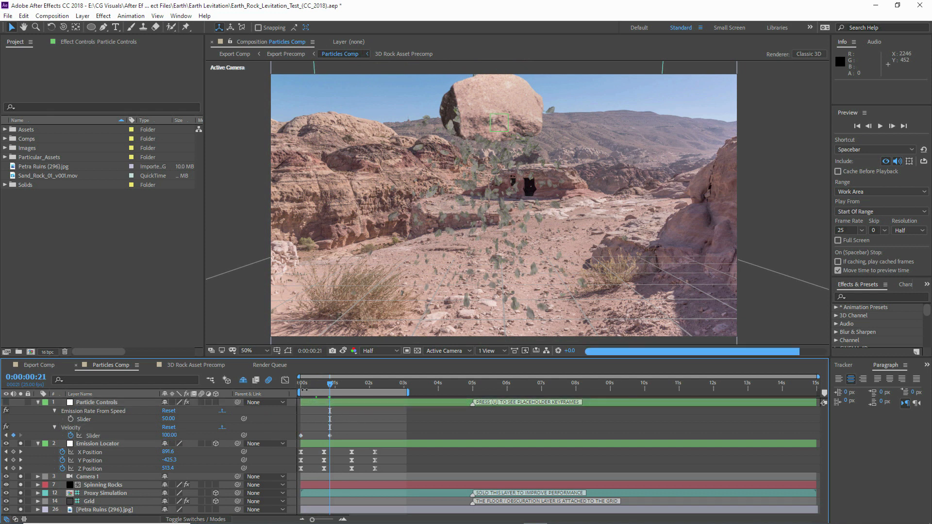
# Hold Velocity at 100 with a keyframe at 0:00:01:12, and set it to 500 one frame on at 0:00:01:13
pyautogui.moveTo(302, 386); pyautogui.dragTo(351, 388)
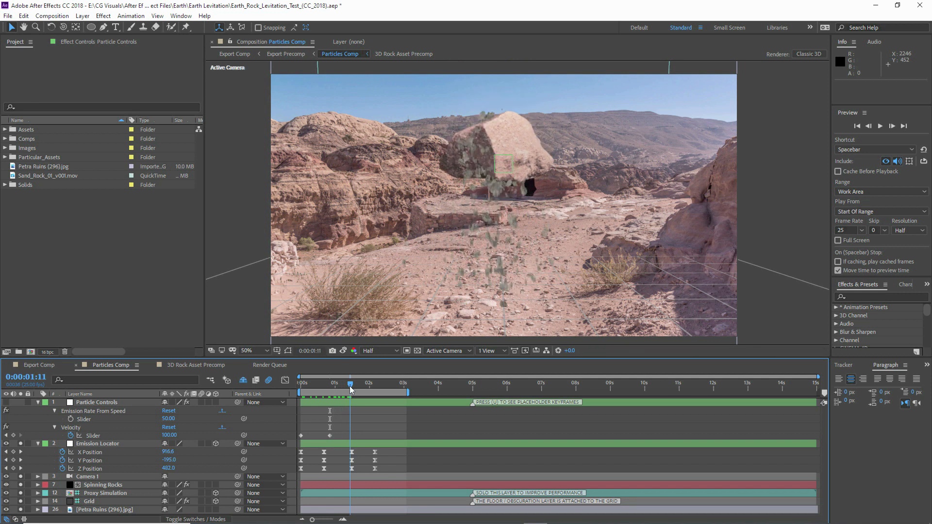
pyautogui.moveTo(353, 390); pyautogui.dragTo(352, 389)
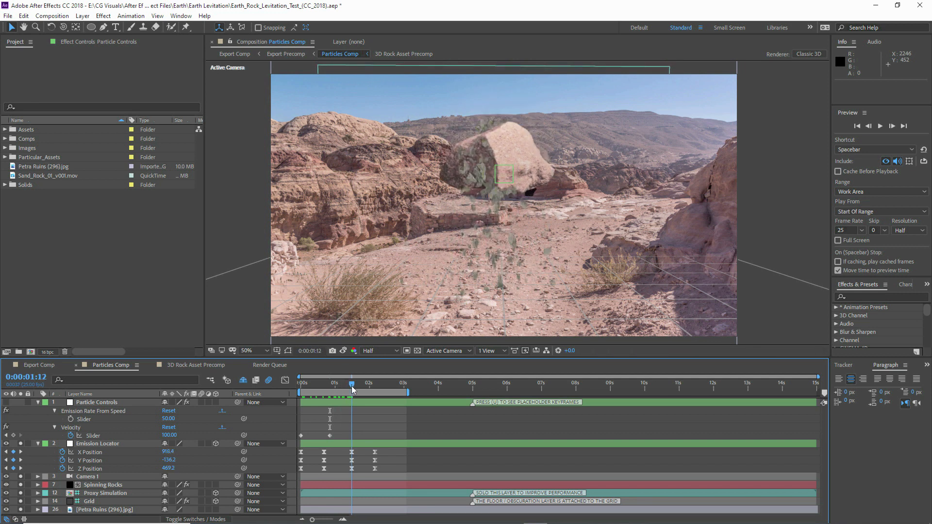
pyautogui.click(13, 436)
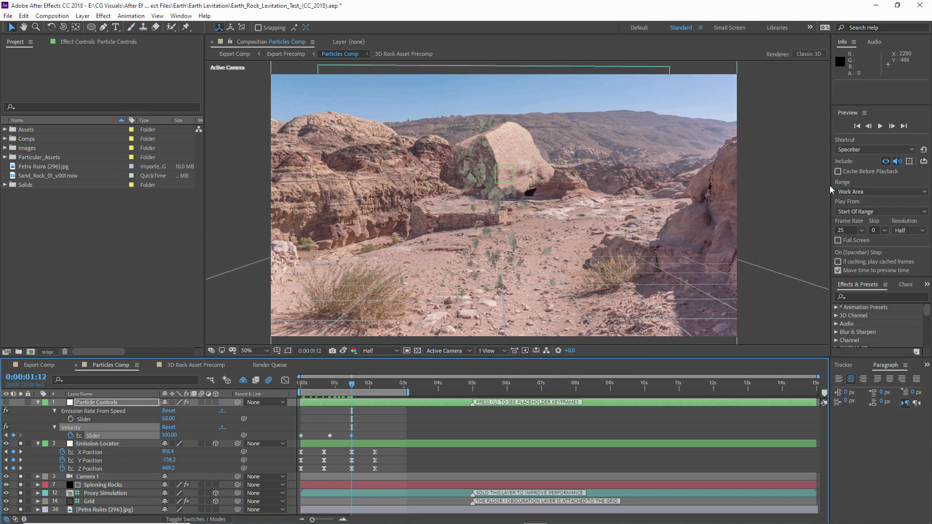
pyautogui.click(893, 129)
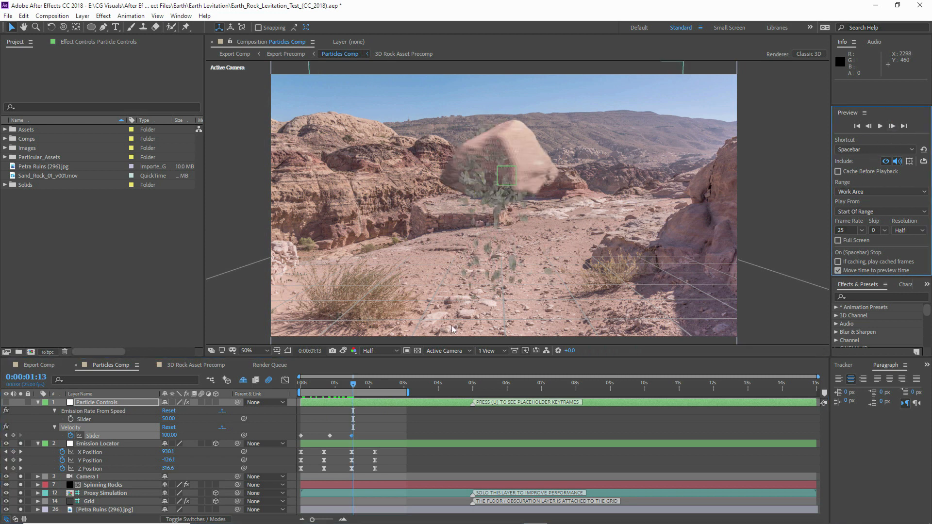
pyautogui.click(169, 436)
pyautogui.write('500')
pyautogui.press('Return')
pyautogui.click(410, 426)
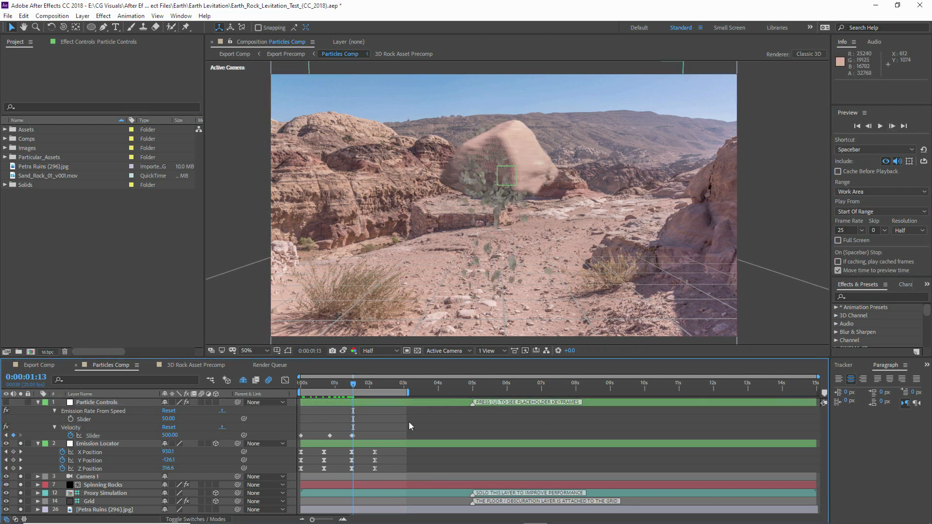
# Add a closing Velocity keyframe of 100 at 0:00:02:04, raise the 0:00:01:13 keyframe to 1000, and scrub through the result
pyautogui.moveTo(353, 384); pyautogui.dragTo(374, 387)
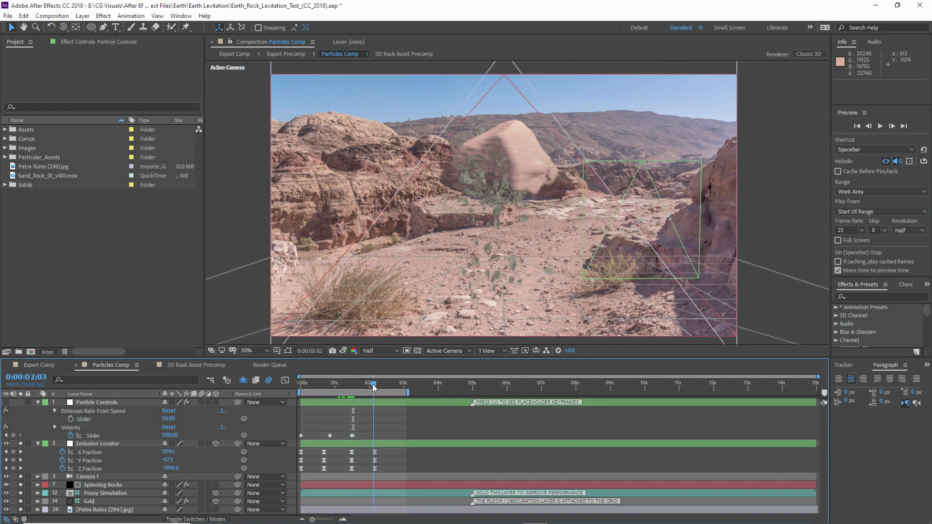
pyautogui.click(434, 427)
pyautogui.click(355, 386)
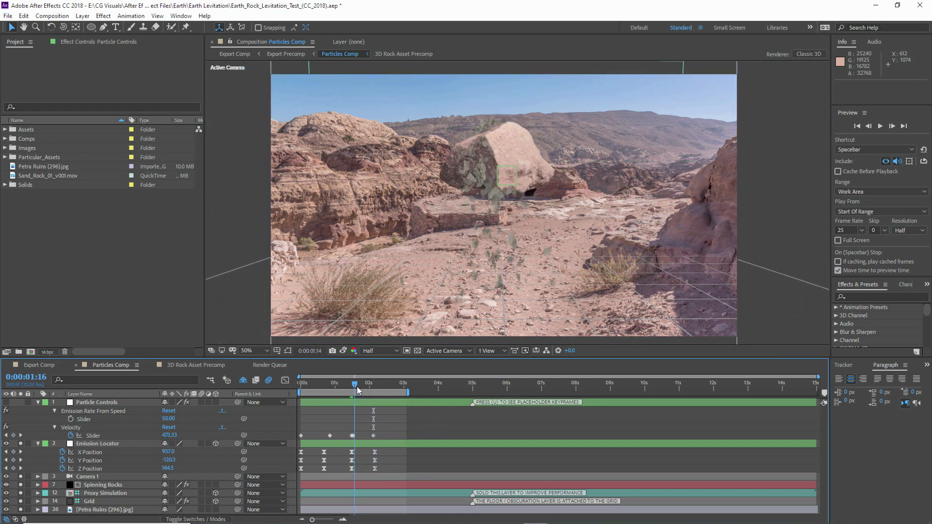
pyautogui.click(361, 388)
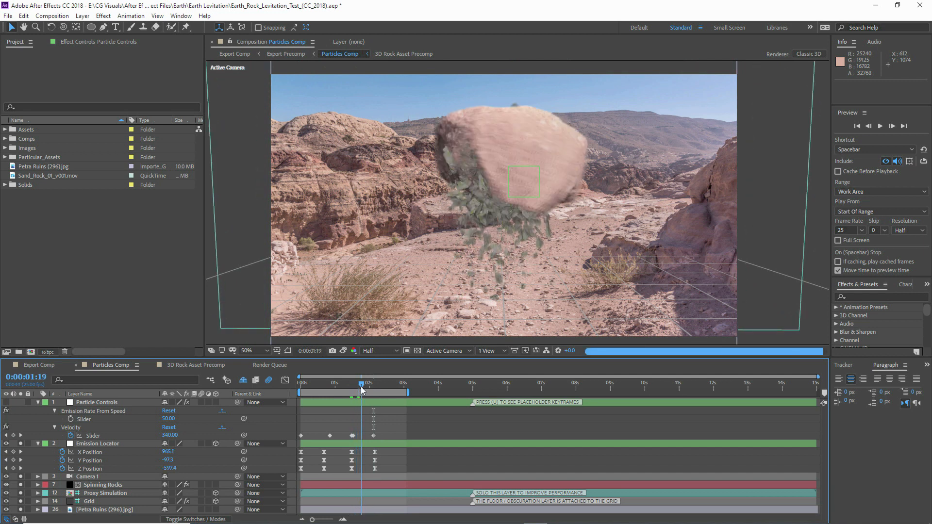
pyautogui.moveTo(361, 388); pyautogui.dragTo(352, 388)
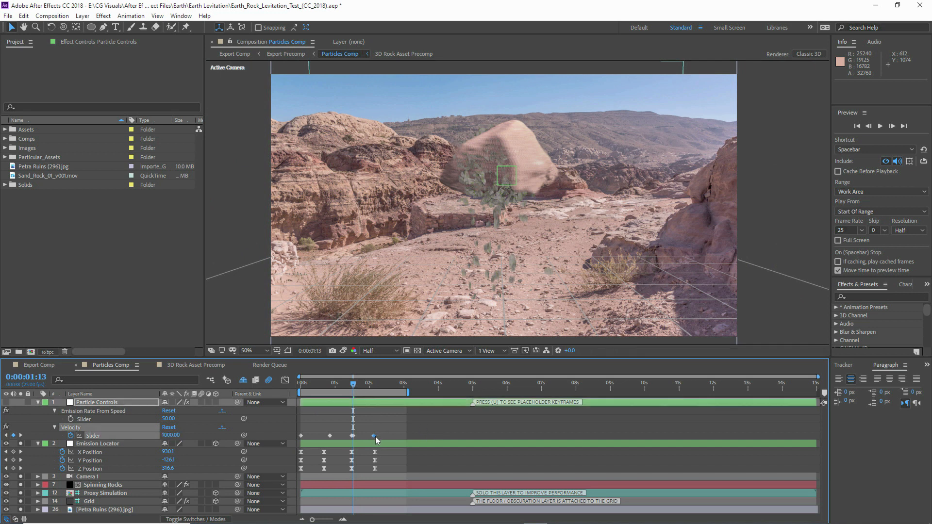
pyautogui.moveTo(353, 386); pyautogui.dragTo(367, 386)
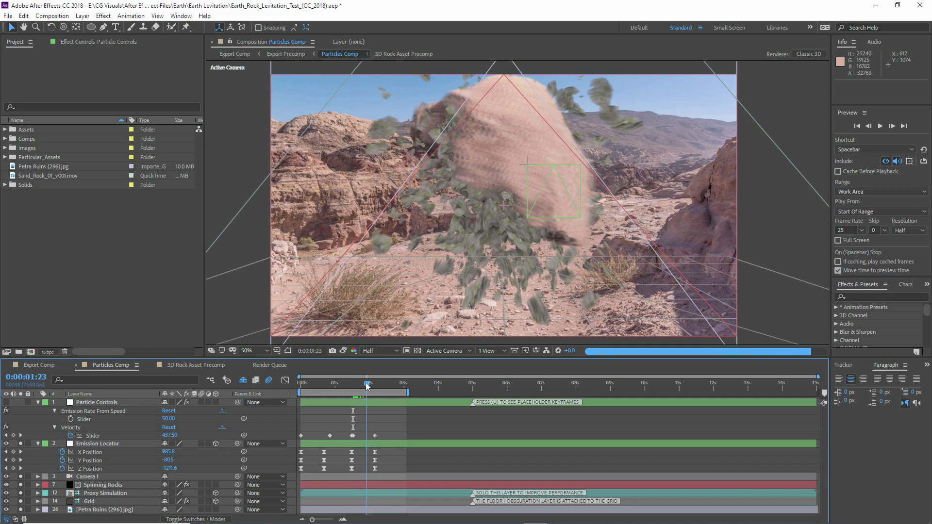
# Keyframe Emission Rate From Speed at 50 on 0:00:00:00 and at 0 on 0:00:01:12
pyautogui.moveTo(362, 385); pyautogui.dragTo(291, 403)
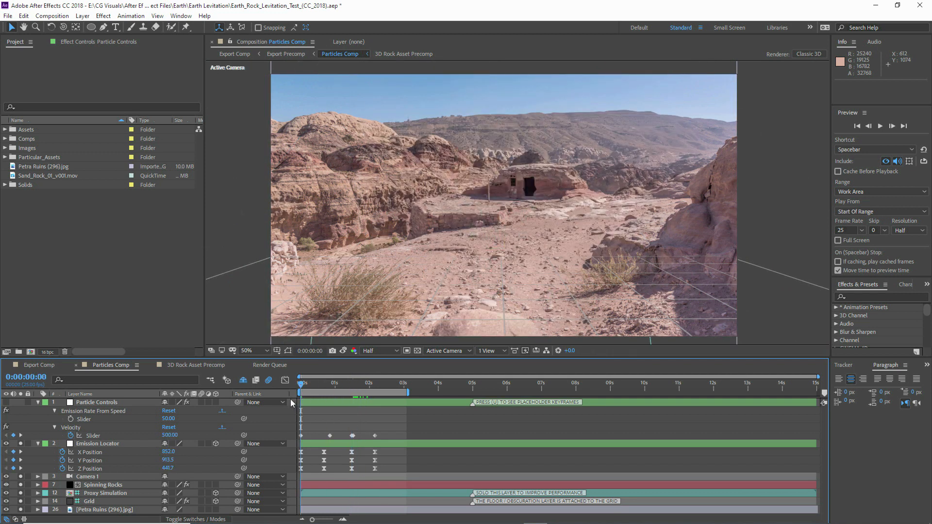
pyautogui.click(70, 419)
pyautogui.moveTo(301, 385); pyautogui.dragTo(354, 390)
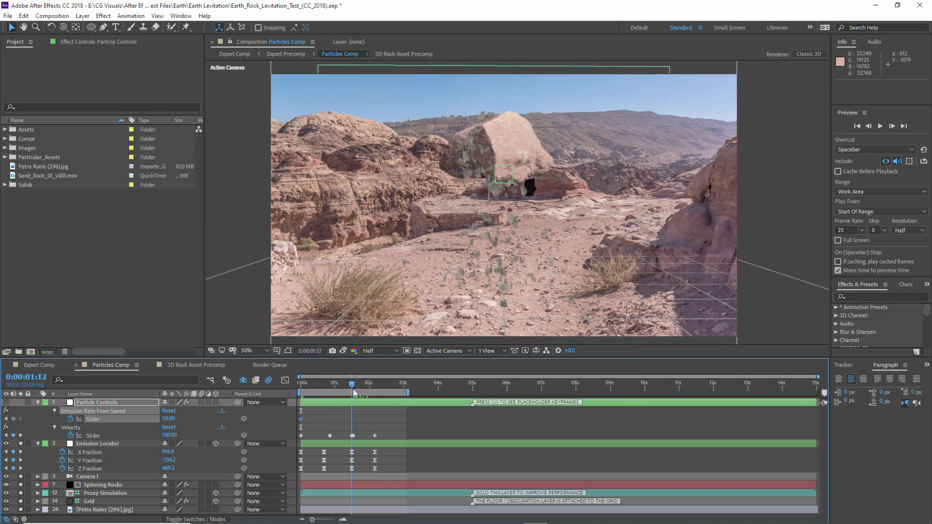
pyautogui.write('0')
pyautogui.click(470, 423)
# Retime the Emission Rate From Speed keyframes, moving the first to about 0:00:00:07 and the second to 0:00:00:23
pyautogui.click(352, 418)
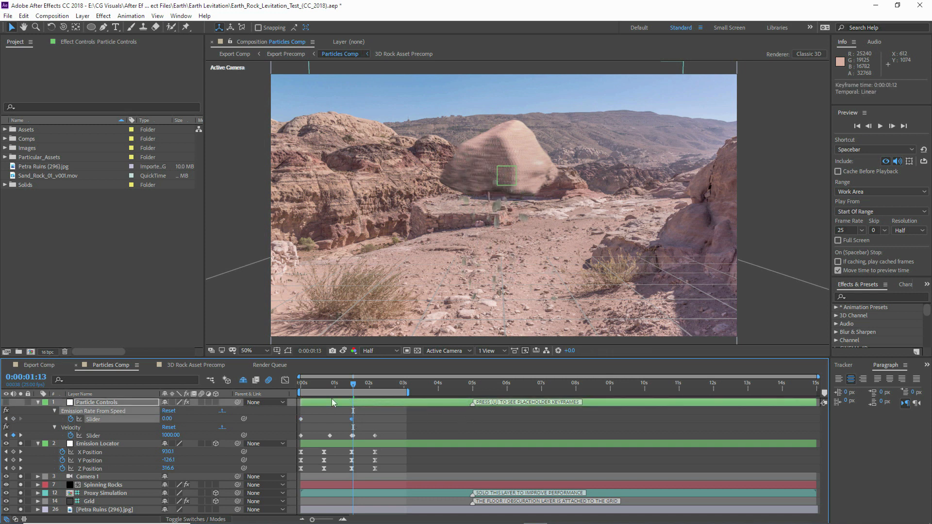
pyautogui.moveTo(302, 387); pyautogui.dragTo(315, 388)
pyautogui.moveTo(315, 422); pyautogui.dragTo(316, 420)
pyautogui.click(320, 419)
pyautogui.moveTo(319, 387); pyautogui.dragTo(346, 421)
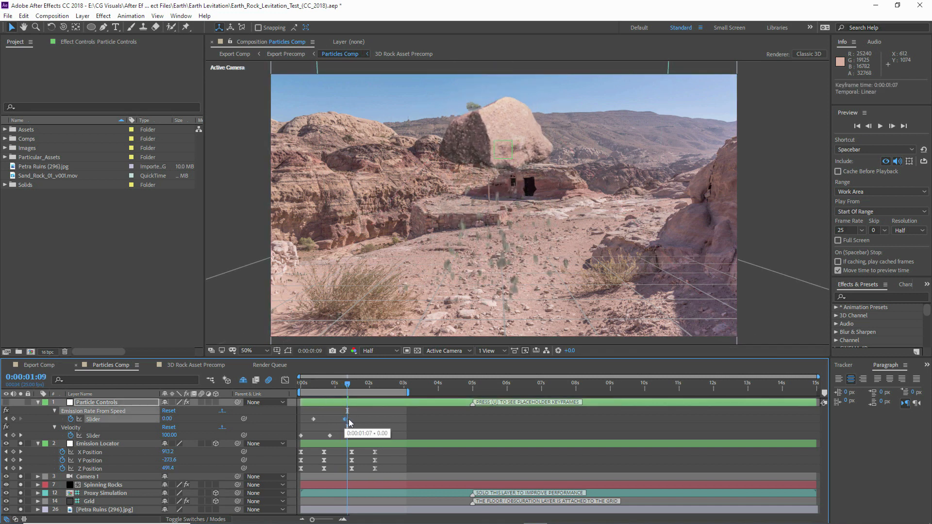
pyautogui.click(359, 419)
pyautogui.moveTo(326, 386); pyautogui.dragTo(352, 386)
pyautogui.moveTo(345, 419); pyautogui.dragTo(335, 419)
pyautogui.moveTo(322, 387); pyautogui.dragTo(330, 390)
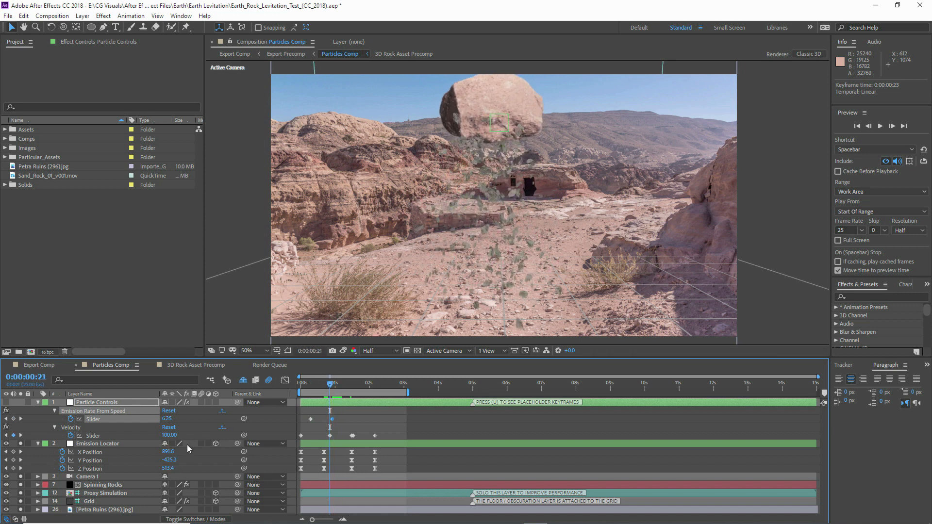
pyautogui.click(372, 423)
# Hold Emission Rate From Speed at 0 with a keyframe at 0:00:01:12, and set it to 25 at 0:00:01:13
pyautogui.moveTo(331, 385); pyautogui.dragTo(352, 387)
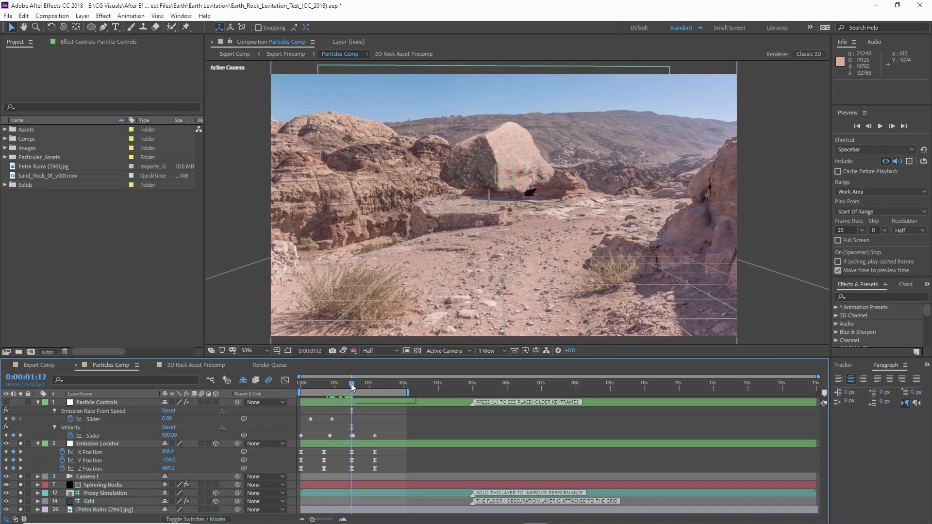
pyautogui.click(13, 419)
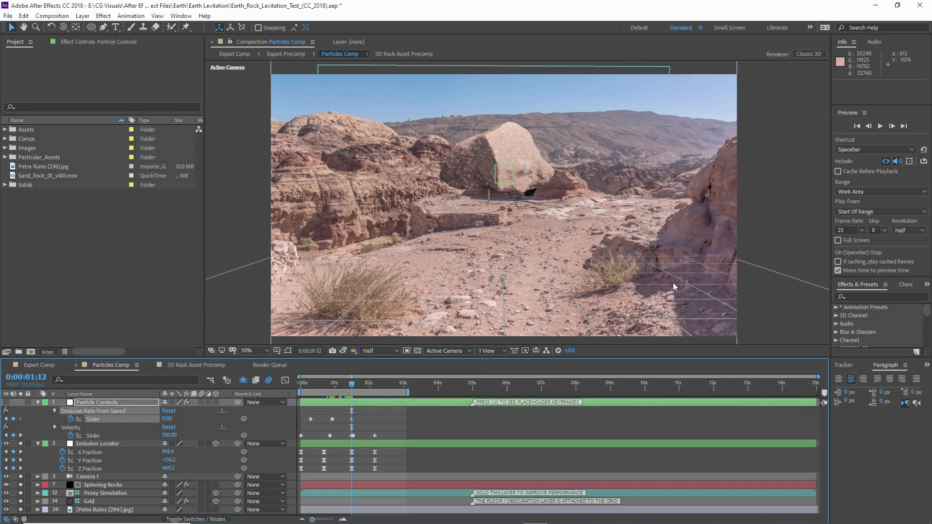
pyautogui.click(892, 126)
pyautogui.click(167, 418)
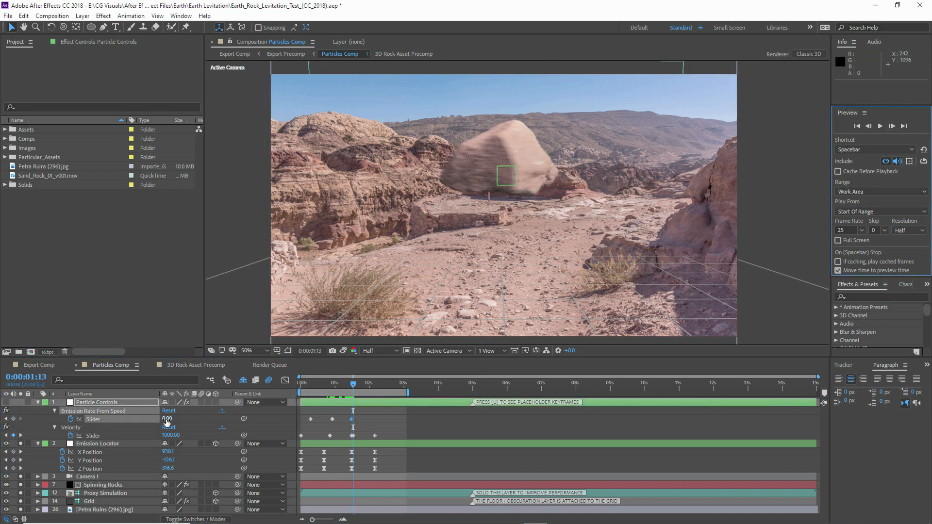
pyautogui.write('25')
pyautogui.press('Return')
# Set Emission Rate From Speed to 0 at 0:00:02:04, and scrub through the animation to check the particles
pyautogui.moveTo(355, 384); pyautogui.dragTo(375, 387)
pyautogui.click(168, 419)
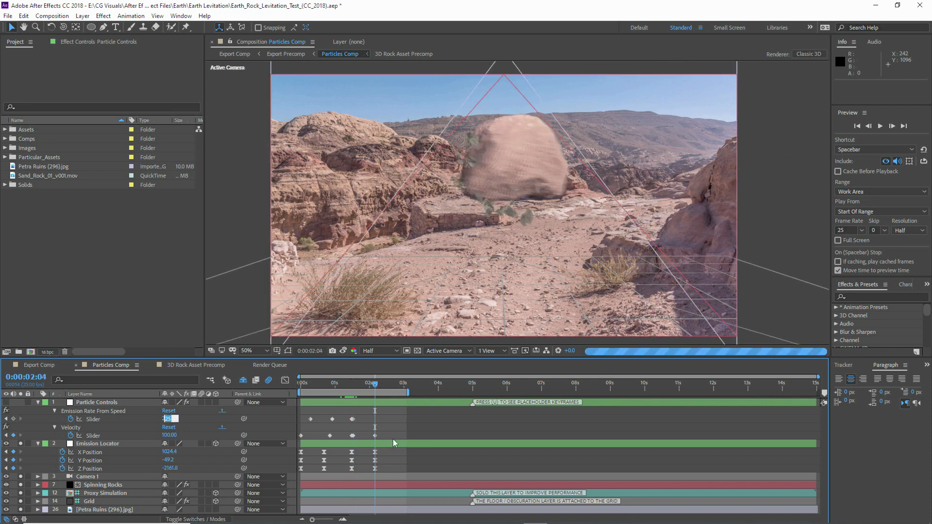
pyautogui.write('0')
pyautogui.press('Return')
pyautogui.moveTo(351, 386); pyautogui.dragTo(366, 387)
pyautogui.moveTo(369, 387); pyautogui.dragTo(324, 387)
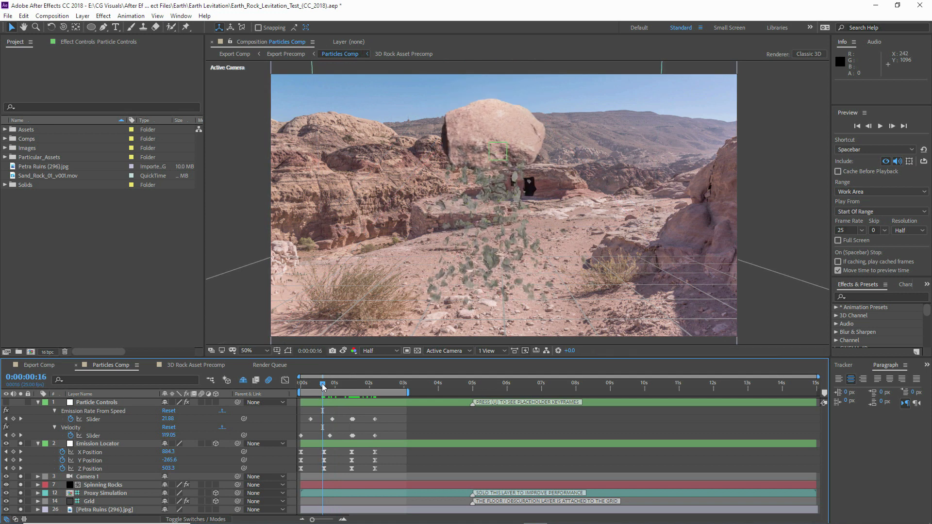
# Collapse the properties of Particle Controls and Emission Locator, and select the Particle Controls layer
pyautogui.click(38, 402)
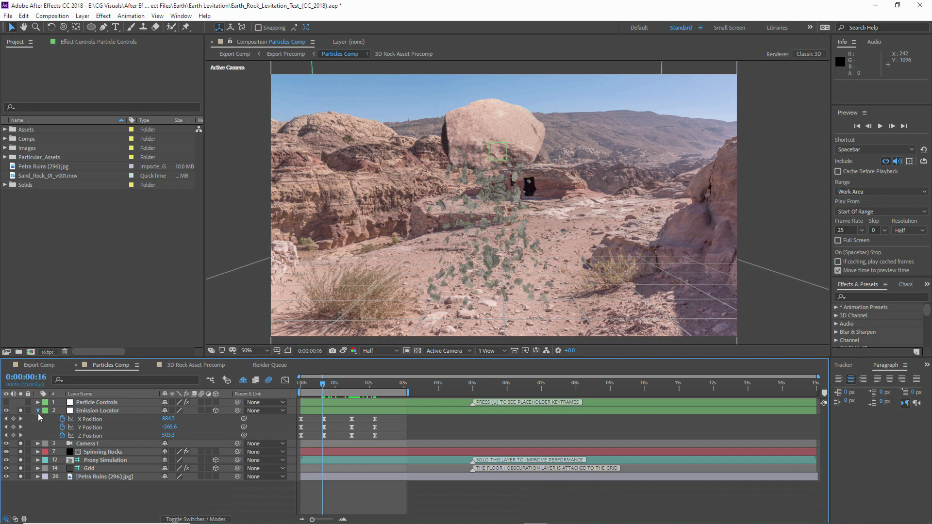
pyautogui.click(38, 410)
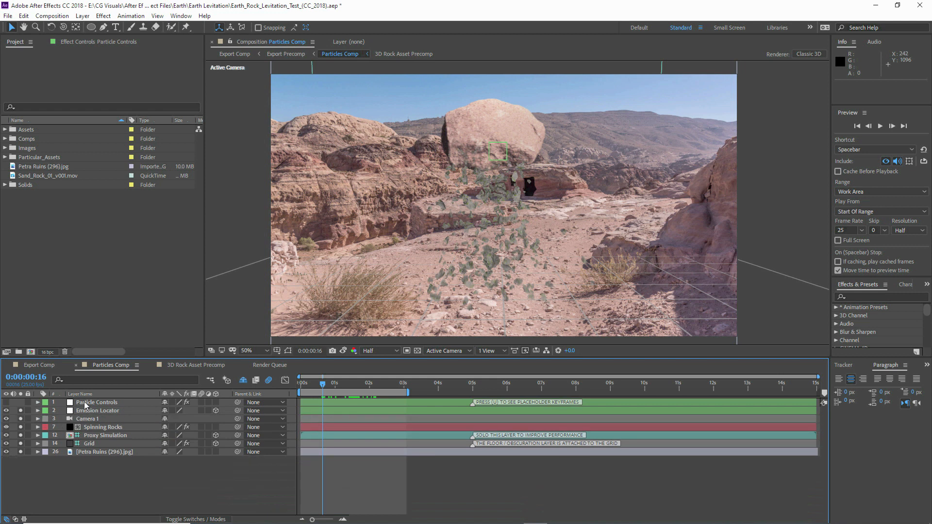
pyautogui.click(85, 403)
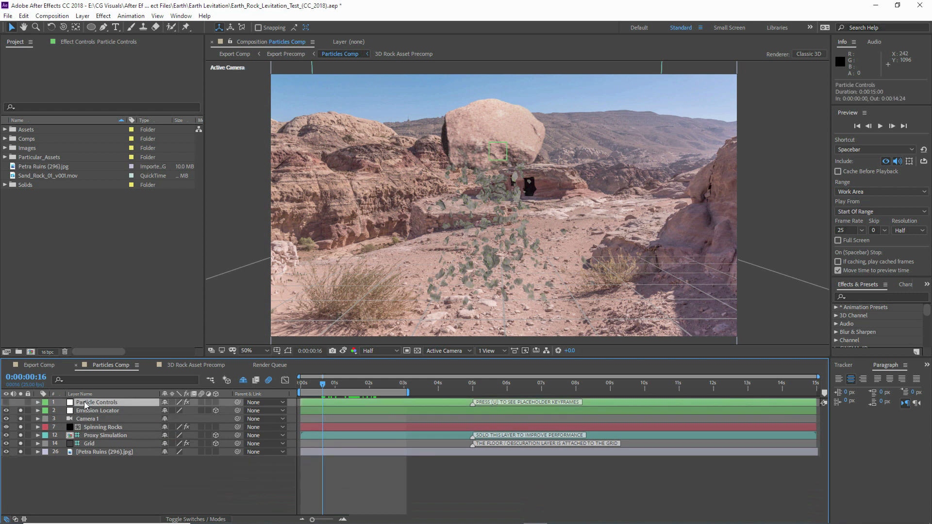
# Sample the Rock Debris Color Tone of Particle Controls from the floating boulder and brighten the sampled color
pyautogui.click(98, 43)
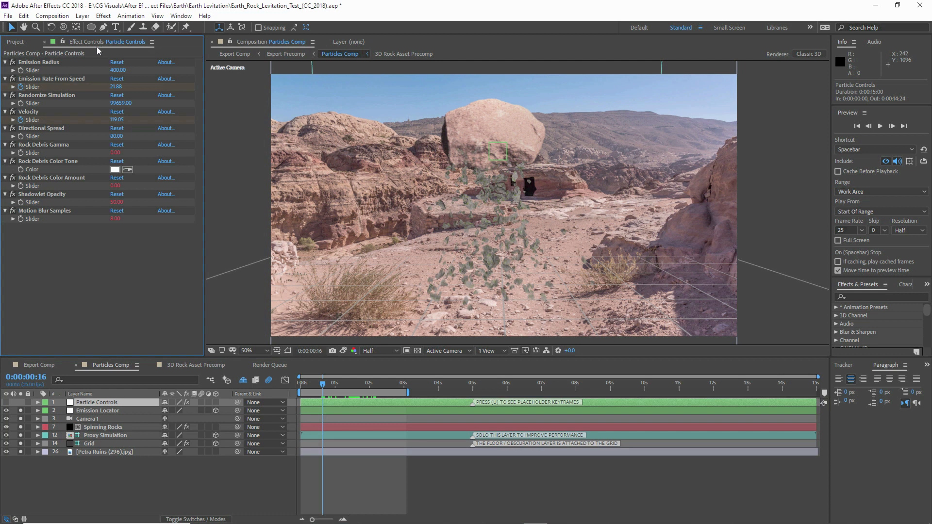
pyautogui.click(127, 170)
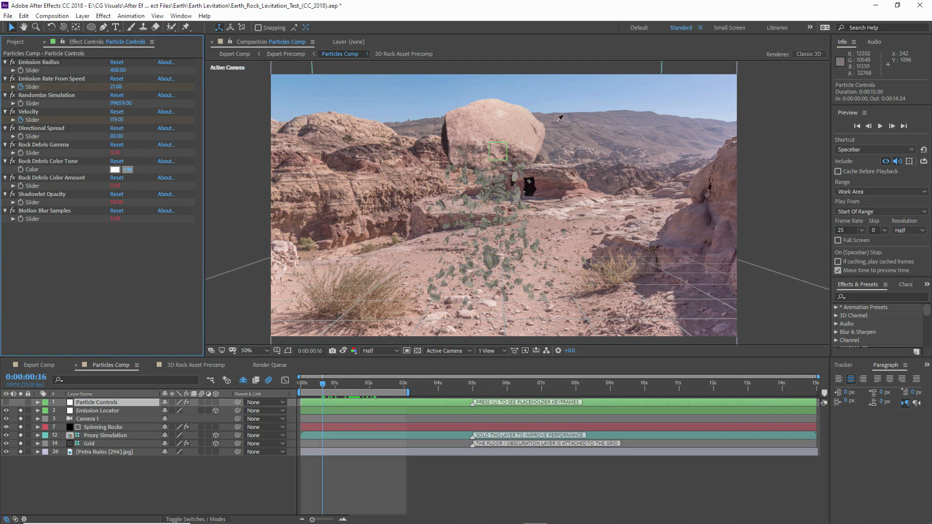
pyautogui.click(505, 127)
pyautogui.click(115, 169)
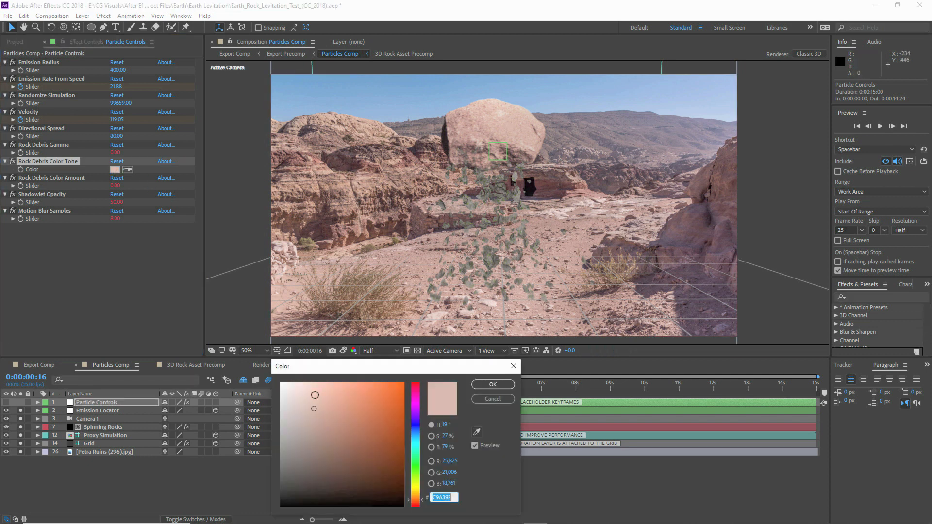
pyautogui.click(314, 385)
pyautogui.click(492, 384)
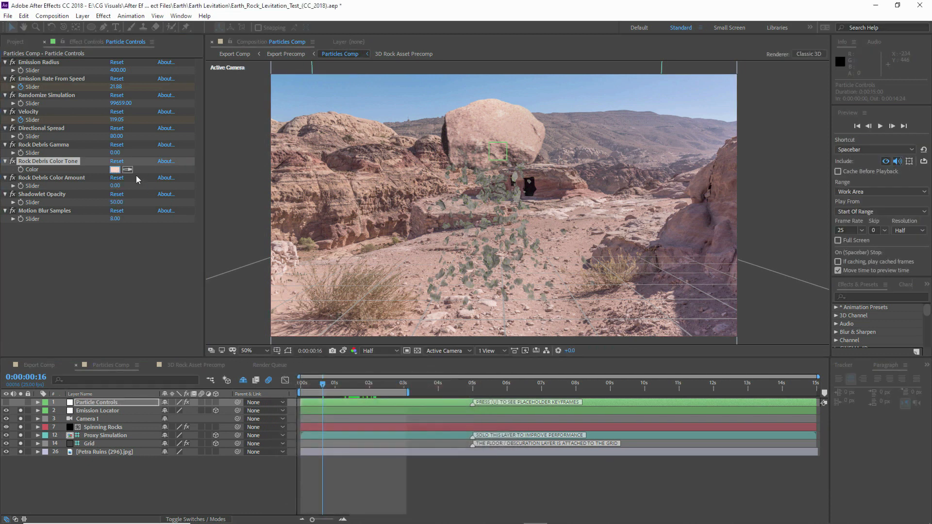
# Try Rock Debris Color Amount at 100, reduce it to soften the tint, and open the Rock Debris Gamma value
pyautogui.write('100')
pyautogui.click(119, 274)
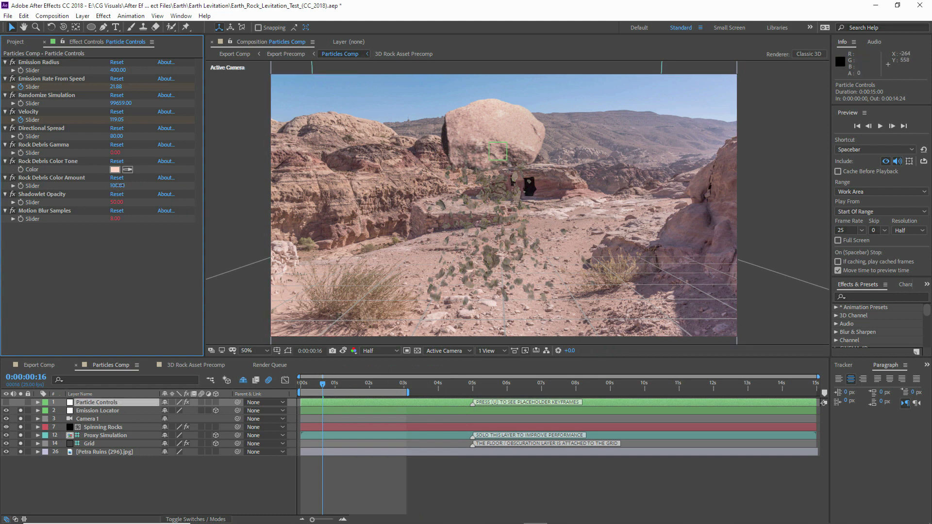
pyautogui.click(122, 276)
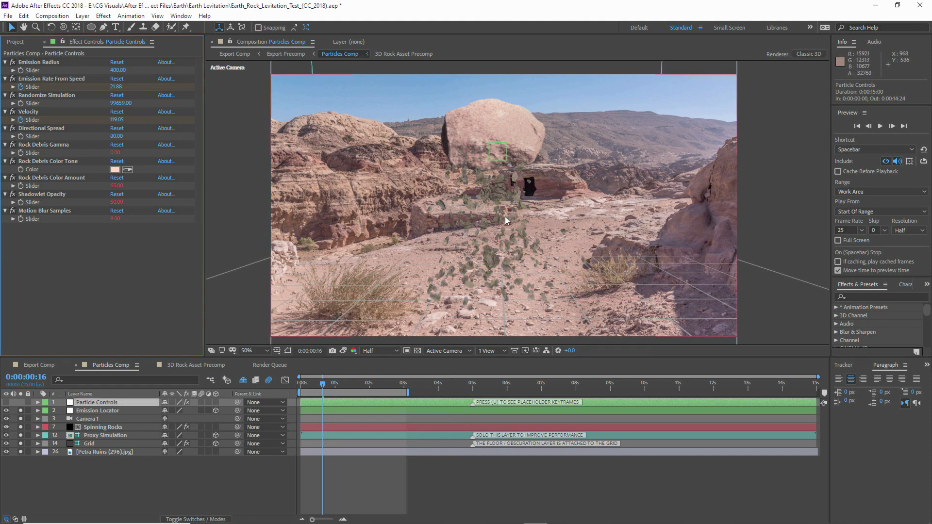
pyautogui.scroll(1, 391, 158)
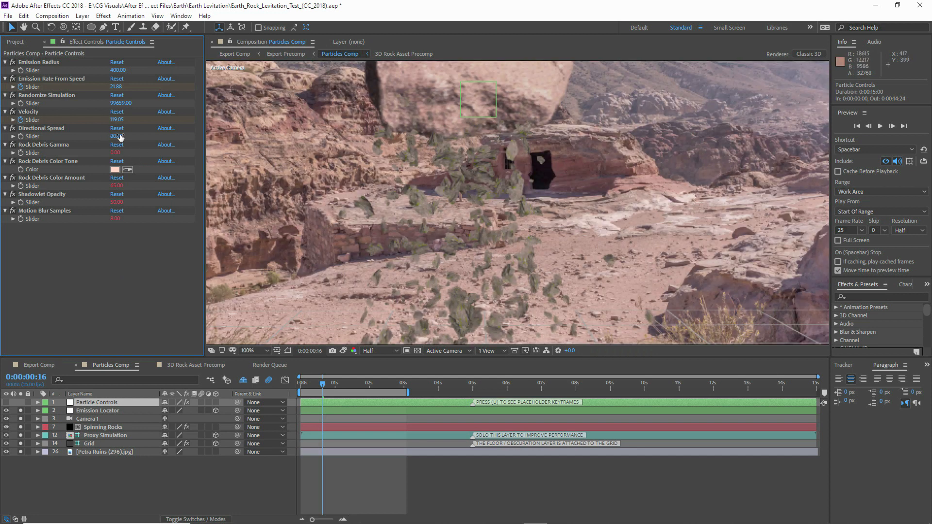
pyautogui.moveTo(119, 153); pyautogui.dragTo(113, 153)
pyautogui.click(115, 153)
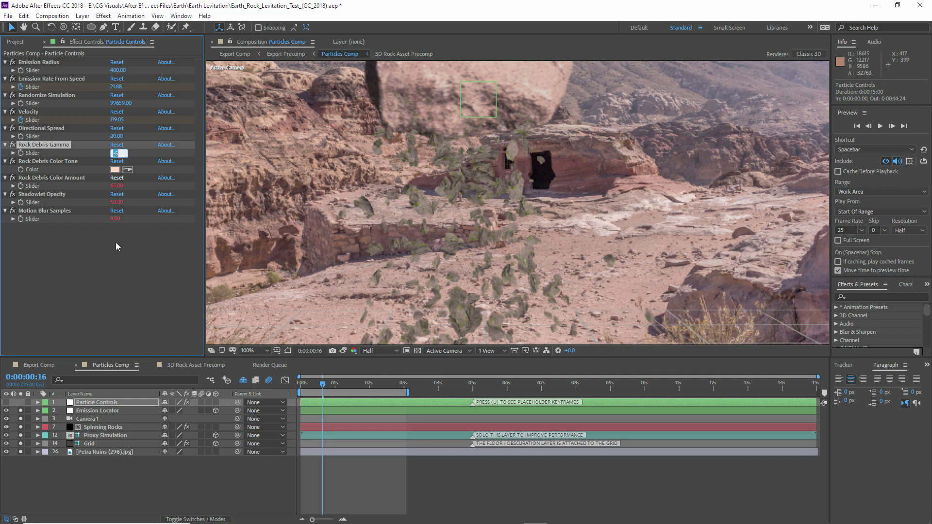
pyautogui.click(93, 283)
# Add a Tritone color correction effect to the Spinning Rocks layer and set the preview resolution to Full
pyautogui.click(105, 429)
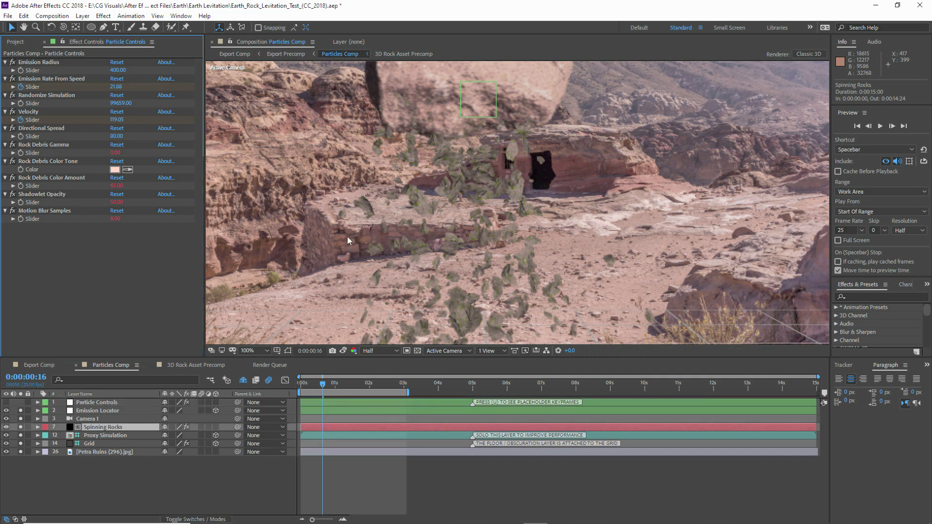
pyautogui.scroll(-1, 404, 209)
pyautogui.moveTo(405, 209); pyautogui.dragTo(400, 186)
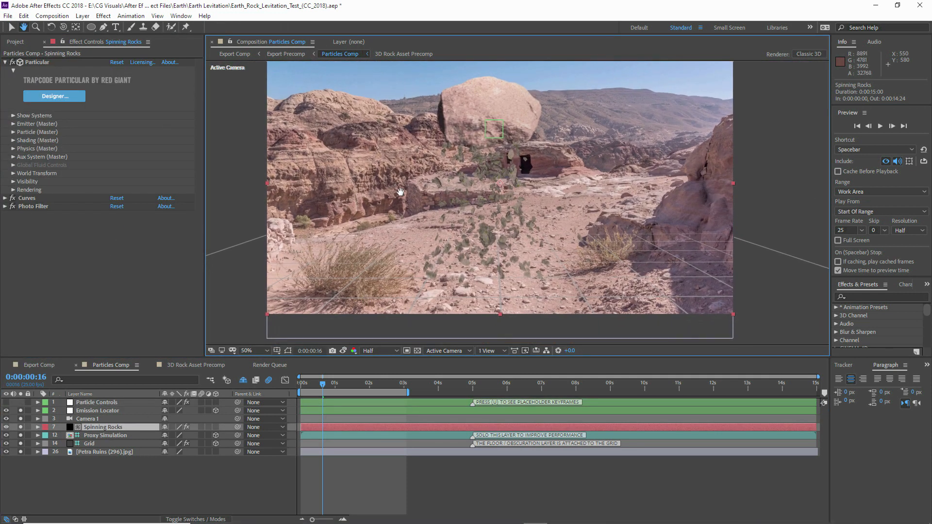
pyautogui.rightClick(103, 431)
pyautogui.moveTo(141, 304)
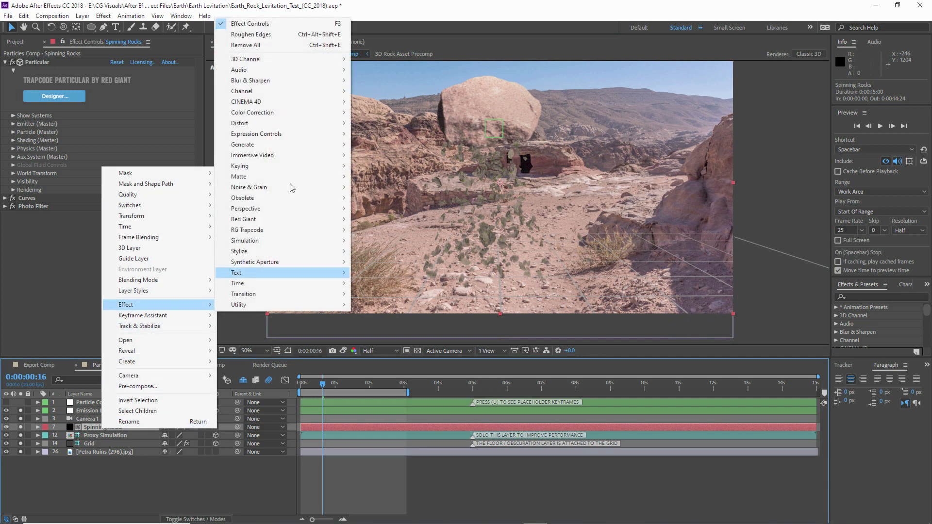
pyautogui.moveTo(267, 119)
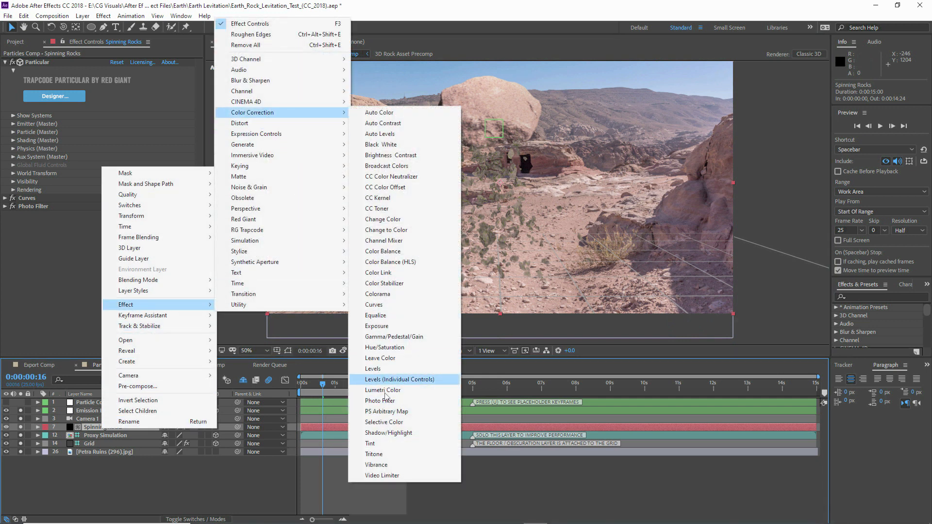
pyautogui.click(380, 453)
pyautogui.click(372, 351)
pyautogui.click(375, 374)
pyautogui.press('.')
pyautogui.press('.')
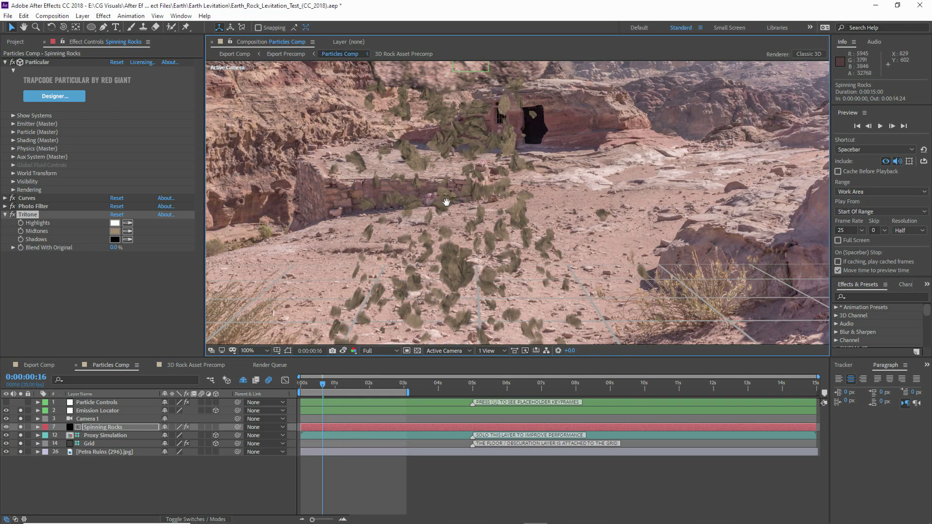
# Sample the Tritone midtones color from the sandy ground and the shadows color from the dark cave opening
pyautogui.moveTo(432, 197); pyautogui.dragTo(506, 239)
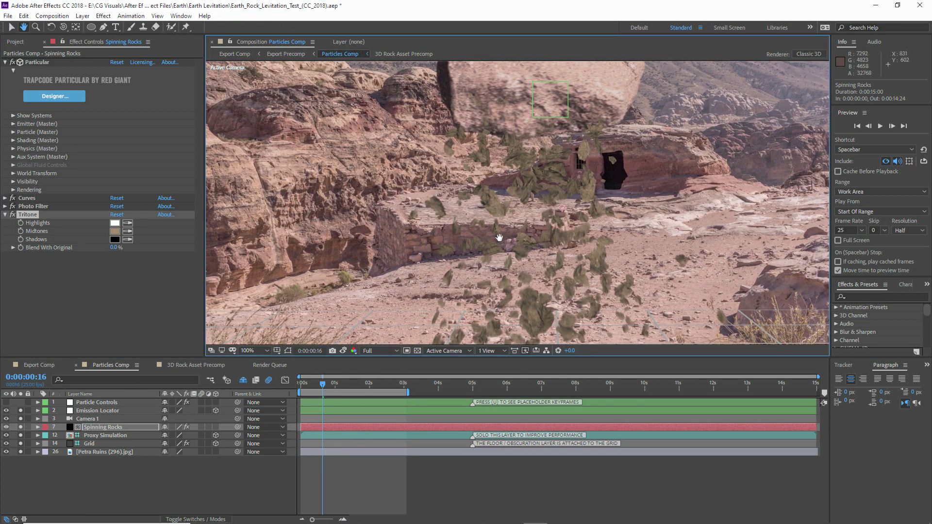
pyautogui.click(128, 231)
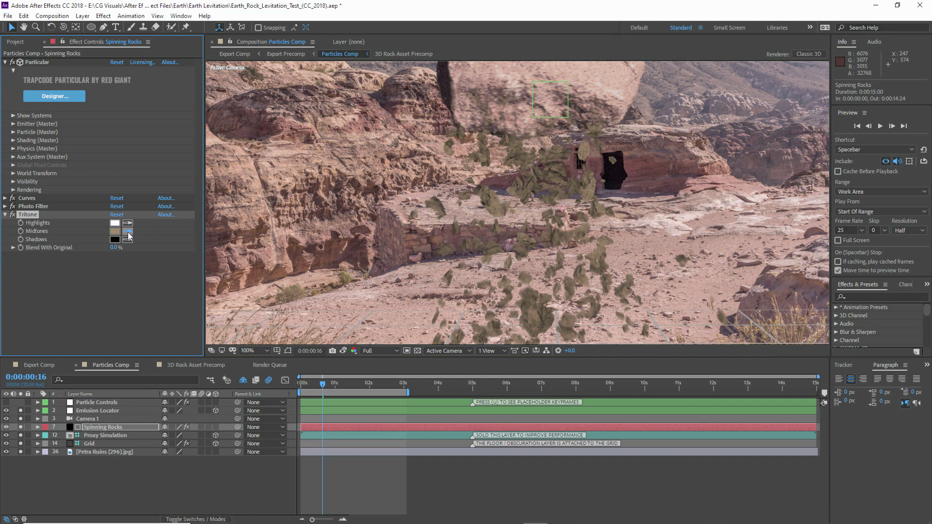
pyautogui.click(692, 297)
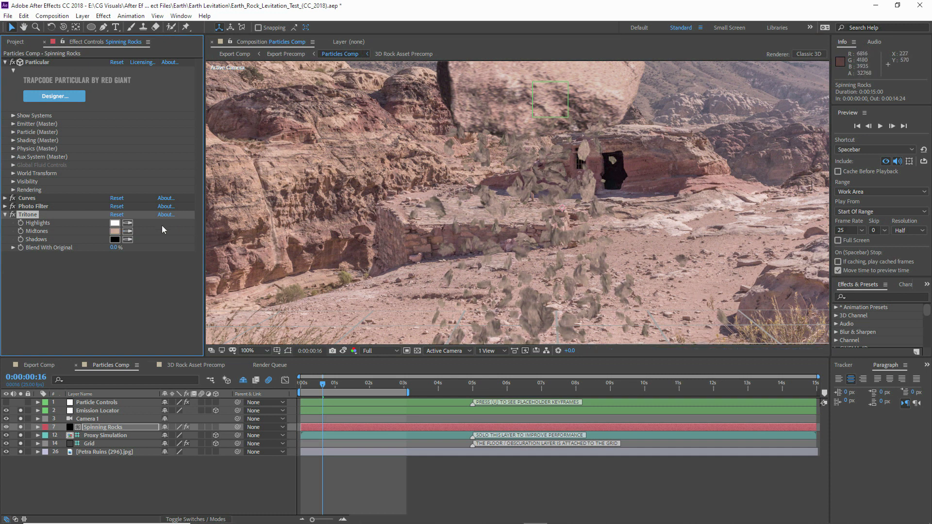
pyautogui.click(356, 246)
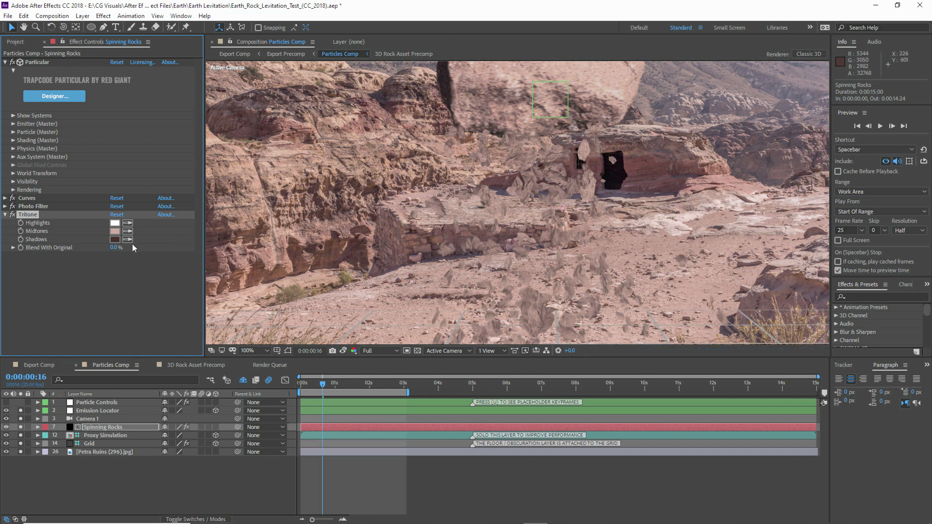
pyautogui.click(611, 173)
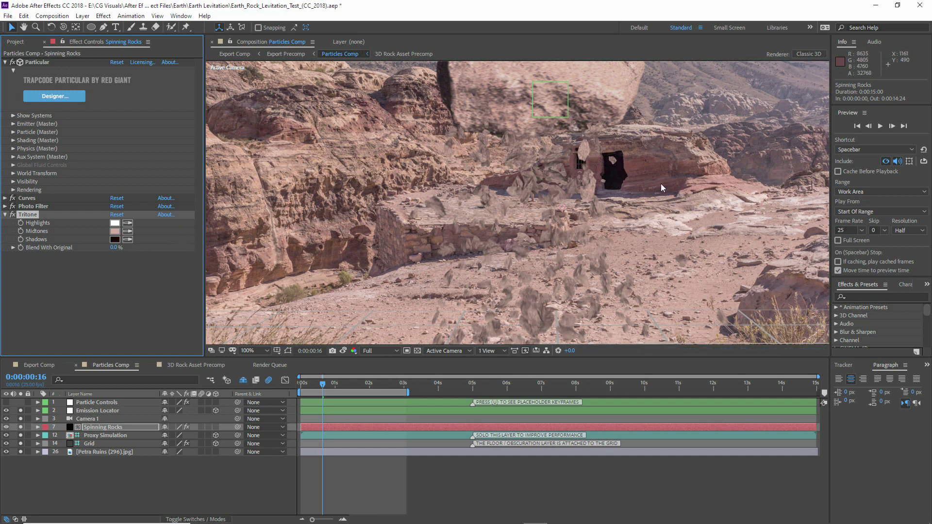
# Resample the Tritone shadows color from the shaded areas around the rocks on the ground
pyautogui.moveTo(653, 296); pyautogui.dragTo(504, 106)
pyautogui.click(128, 239)
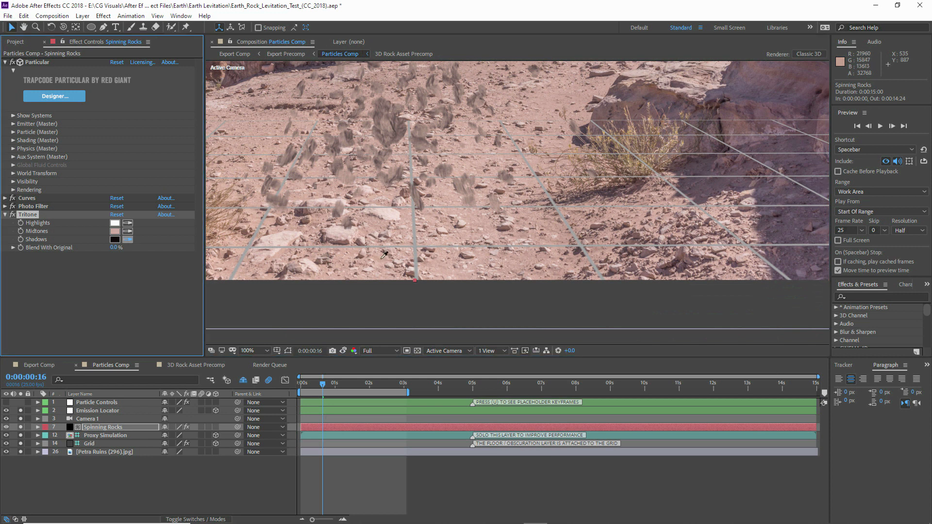
pyautogui.click(341, 243)
pyautogui.scroll(1, 635, 278)
pyautogui.moveTo(637, 278); pyautogui.dragTo(526, 183)
pyautogui.click(128, 240)
pyautogui.click(696, 239)
# Sample the Tritone highlights color from a bright, sunlit rock on the ground
pyautogui.moveTo(301, 131); pyautogui.dragTo(602, 272)
pyautogui.scroll(-1, 417, 163)
pyautogui.moveTo(466, 98); pyautogui.dragTo(456, 216)
pyautogui.scroll(-1, 455, 215)
pyautogui.scroll(1, 418, 187)
pyautogui.moveTo(413, 182); pyautogui.dragTo(406, 257)
pyautogui.click(128, 225)
pyautogui.scroll(4, 379, 326)
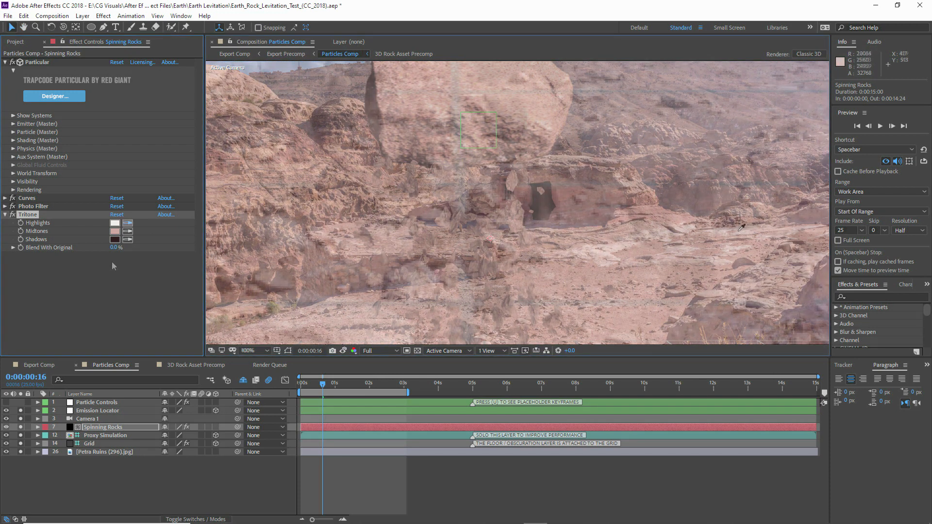
pyautogui.click(383, 331)
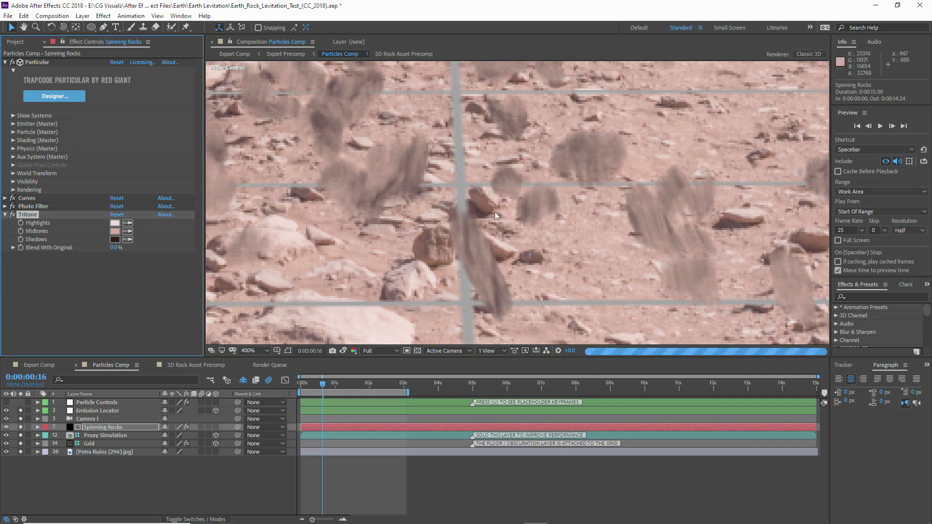
# Examine the tinted spinning rocks up close and compare their colors with the real rocks on the ground
pyautogui.scroll(-2, 511, 176)
pyautogui.moveTo(520, 108); pyautogui.dragTo(520, 235)
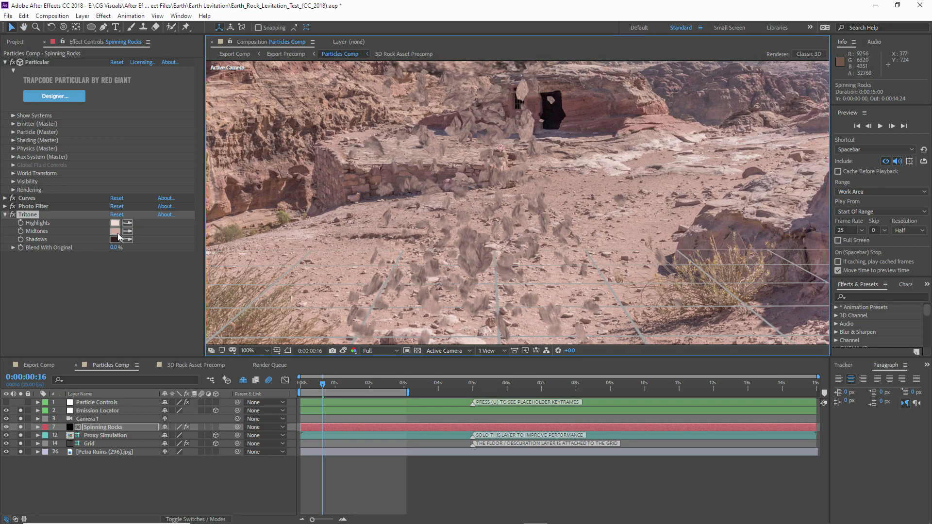
pyautogui.moveTo(430, 258); pyautogui.dragTo(433, 135)
pyautogui.scroll(1, 465, 219)
pyautogui.moveTo(474, 200); pyautogui.dragTo(471, 169)
pyautogui.scroll(1, 472, 169)
pyautogui.moveTo(385, 221); pyautogui.dragTo(431, 225)
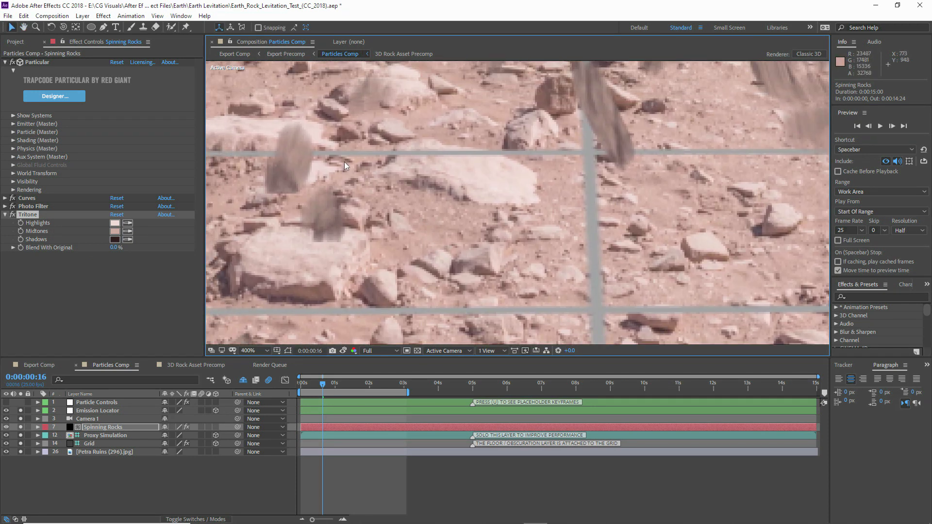
pyautogui.scroll(-1, 414, 191)
# Lighten the Tritone shadows color to hex 261415
pyautogui.click(115, 239)
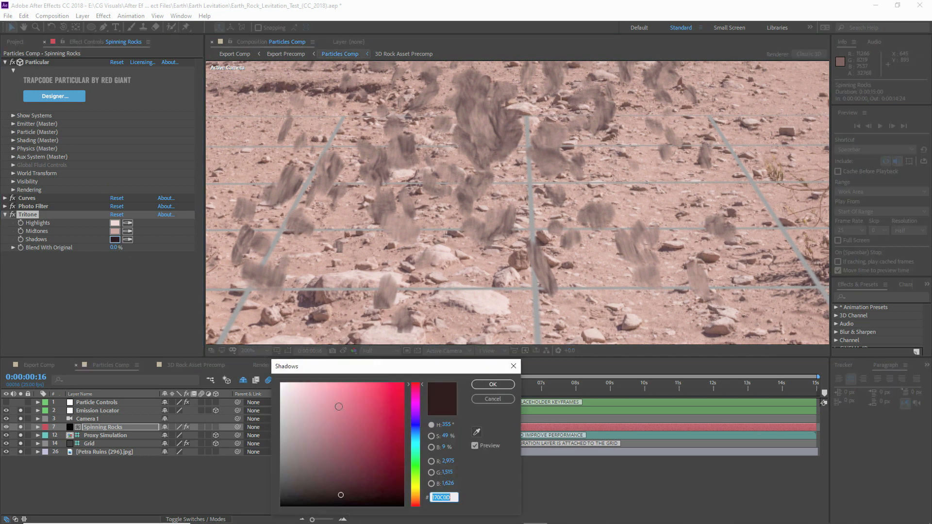
pyautogui.moveTo(339, 476); pyautogui.dragTo(338, 487)
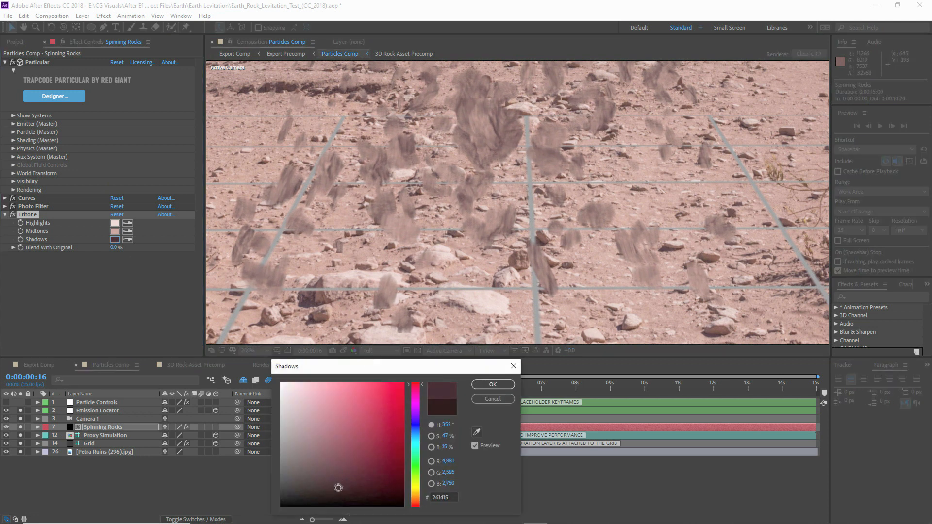
pyautogui.click(492, 384)
pyautogui.scroll(-1, 552, 136)
pyautogui.moveTo(534, 197)
pyautogui.mouseDown()
pyautogui.moveTo(531, 221)
pyautogui.moveTo(541, 200)
pyautogui.mouseUp()
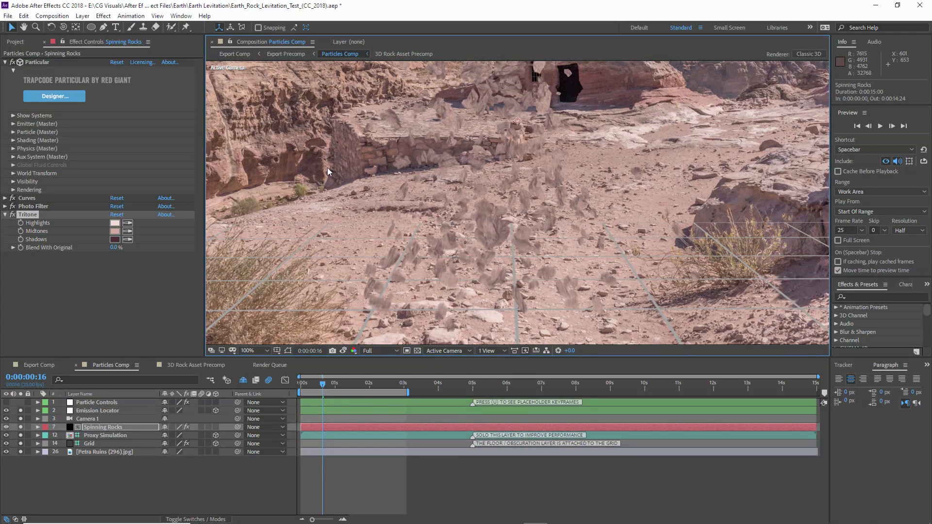
# Add a Levels effect to the Spinning Rocks layer, lowering Input White to about 26086 and raising Input Black slightly
pyautogui.click(105, 16)
pyautogui.moveTo(136, 117)
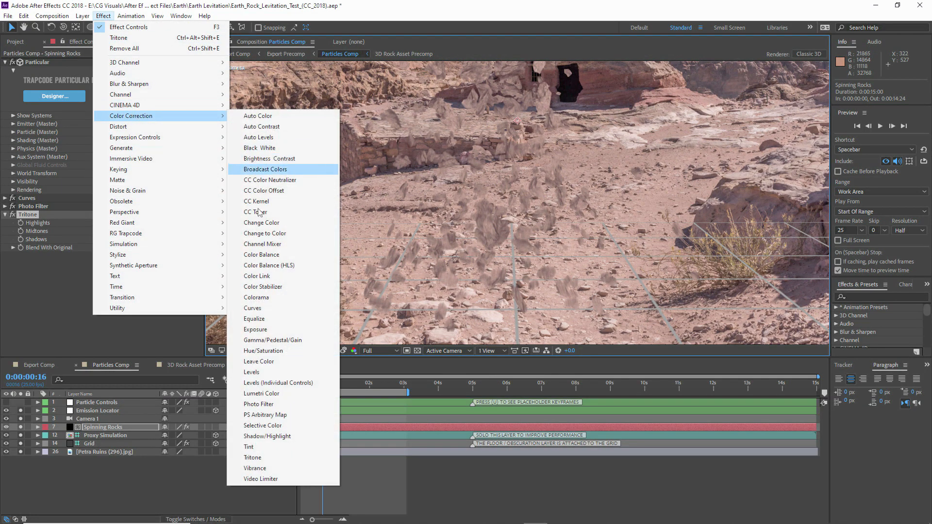
pyautogui.click(261, 372)
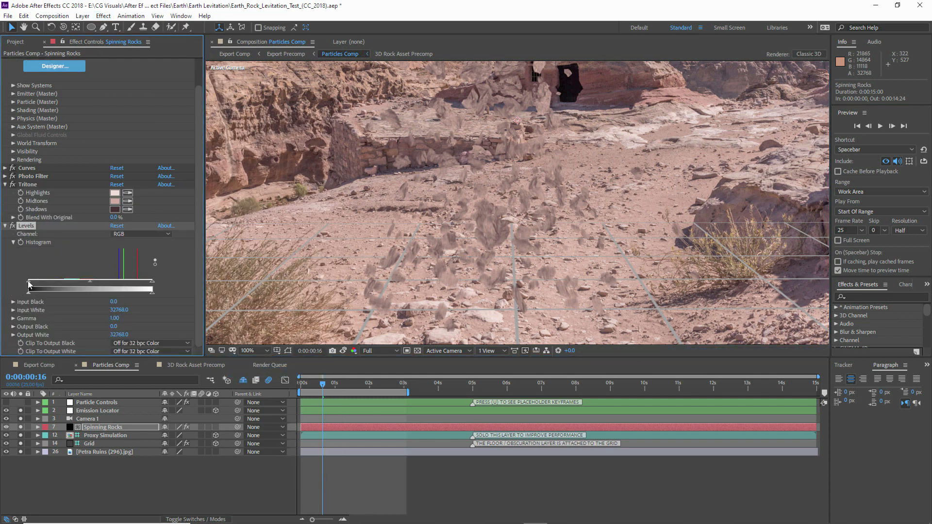
pyautogui.moveTo(152, 285); pyautogui.dragTo(127, 284)
pyautogui.moveTo(29, 282)
pyautogui.mouseDown()
pyautogui.moveTo(45, 283)
pyautogui.moveTo(37, 286)
pyautogui.mouseUp()
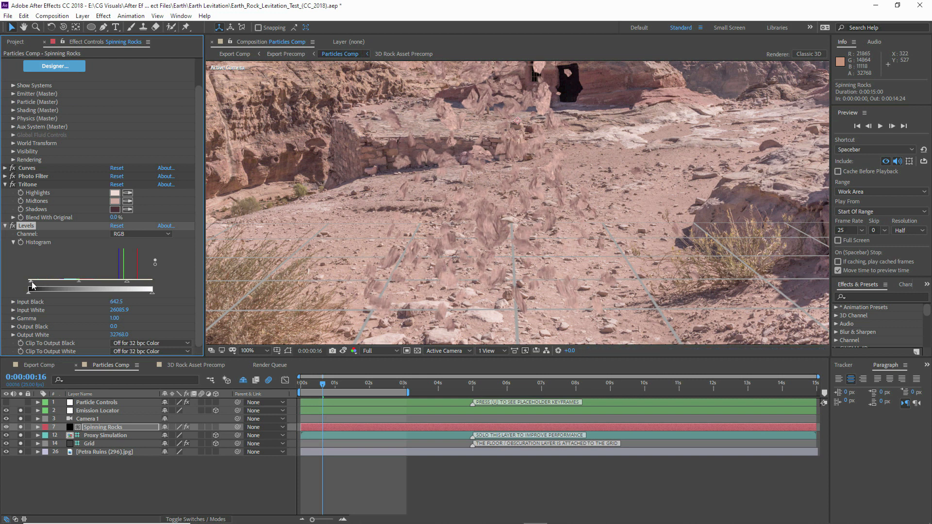
# Move Levels above Tritone, adjust Input Black to about 1416 and Input White to about 23259, and select both effects
pyautogui.moveTo(30, 220); pyautogui.dragTo(39, 188)
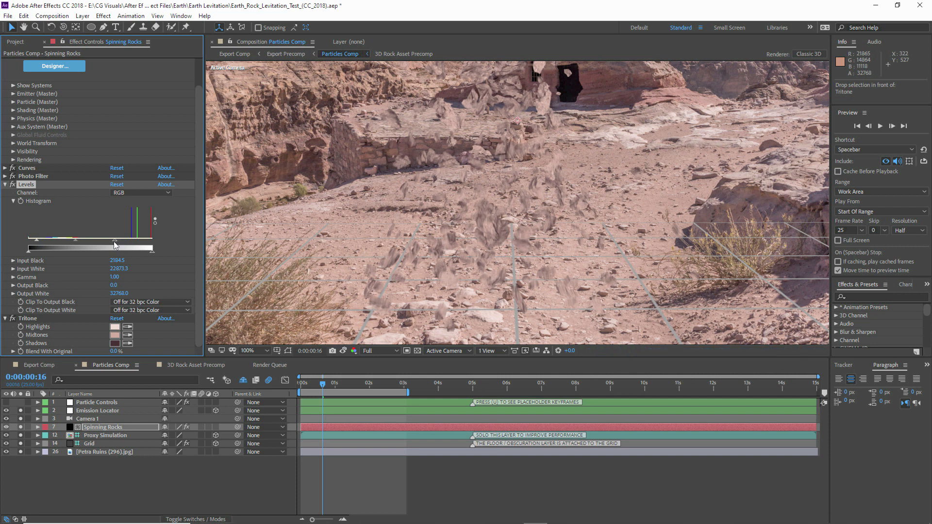
pyautogui.moveTo(115, 245); pyautogui.dragTo(103, 244)
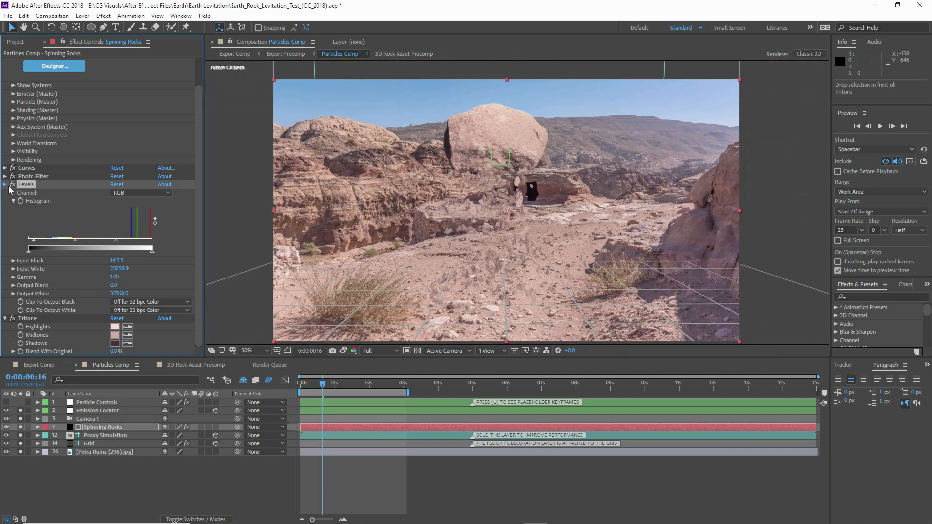
pyautogui.click(6, 185)
pyautogui.click(29, 223)
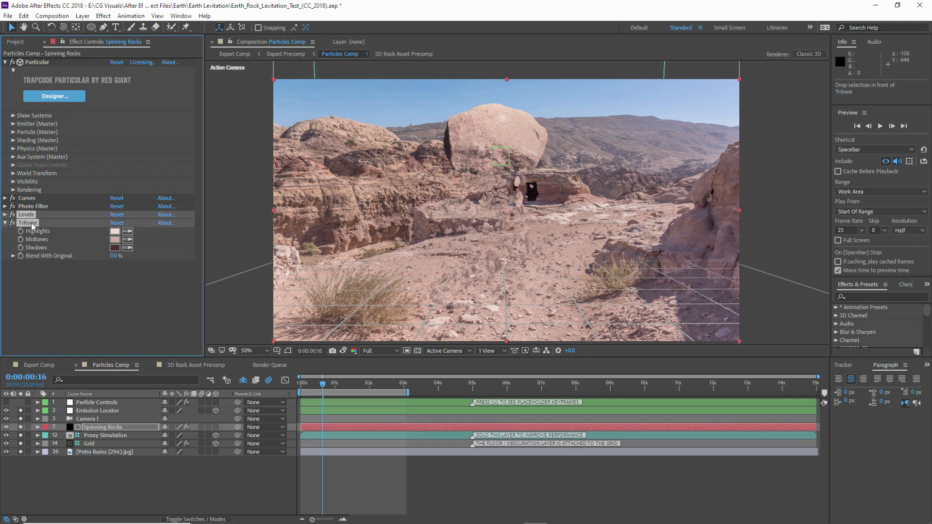
# Reveal the shy layers, solo the Ground Debris layer, and turn off the solo on the Grid layer
pyautogui.click(242, 382)
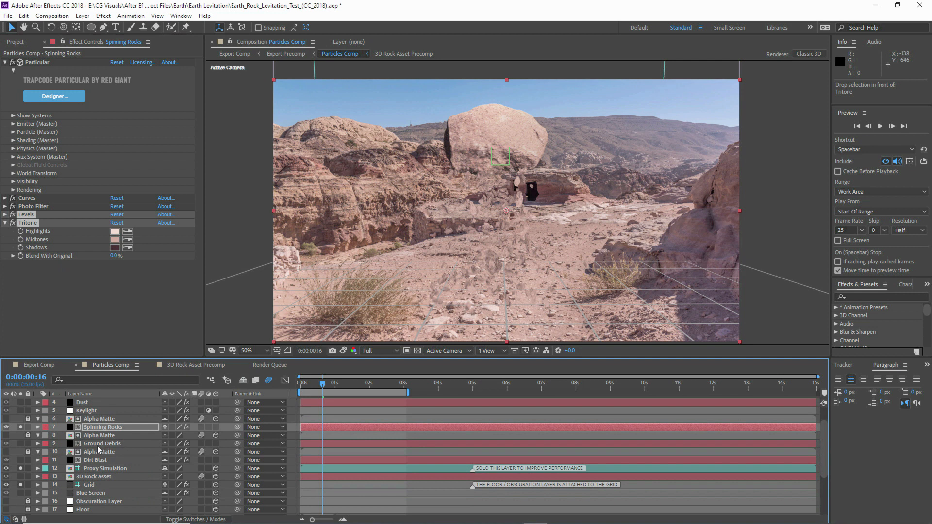
pyautogui.click(21, 444)
pyautogui.scroll(1, 473, 293)
pyautogui.moveTo(473, 292); pyautogui.dragTo(489, 164)
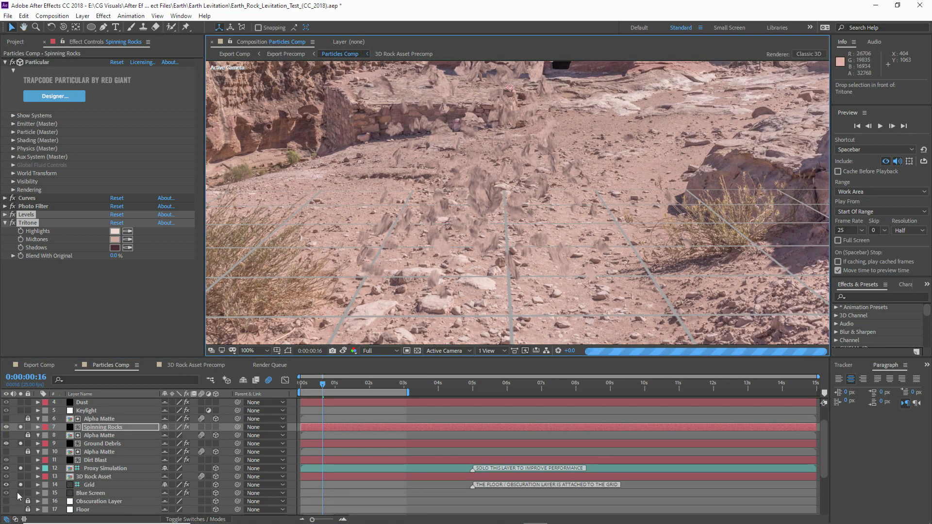
pyautogui.click(54, 294)
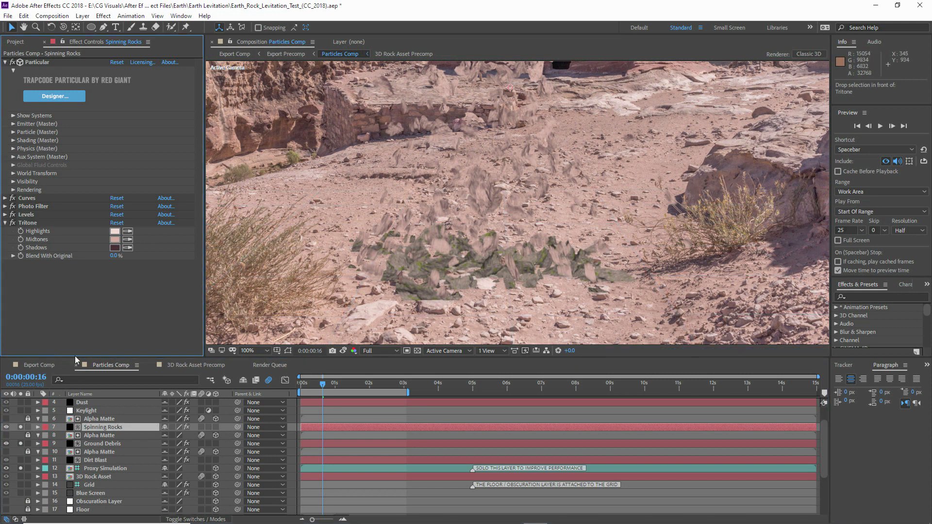
# Paste the copied Levels and Tritone effects onto the Ground Debris layer and collapse their settings
pyautogui.click(101, 443)
pyautogui.click(52, 270)
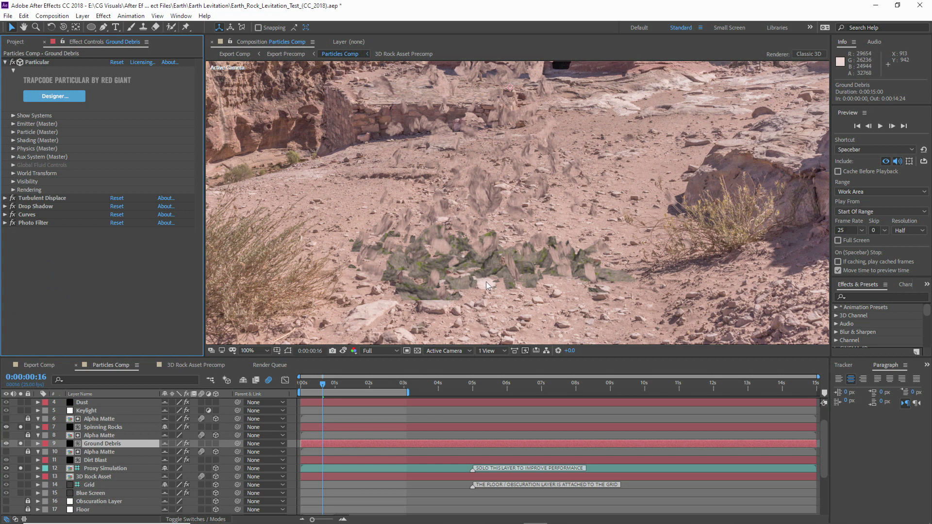
pyautogui.hotkey('ctrl', 'v')
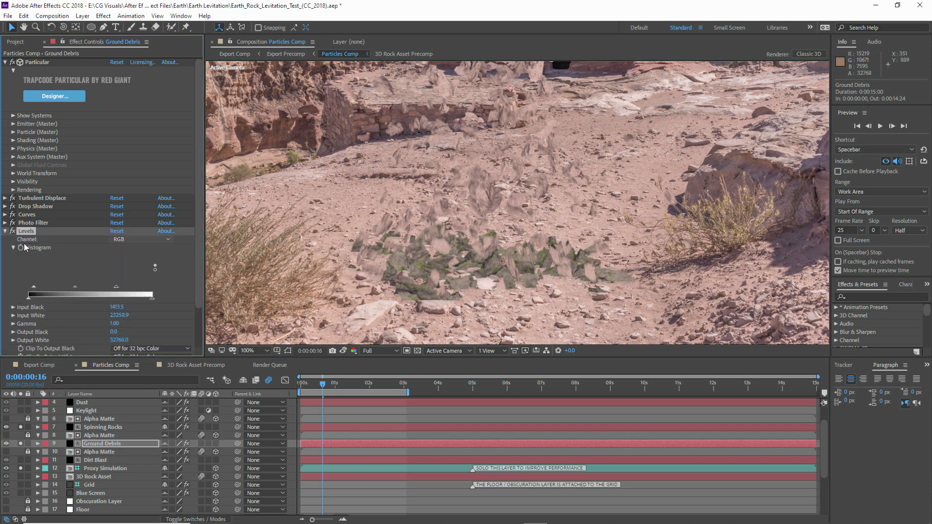
pyautogui.click(5, 231)
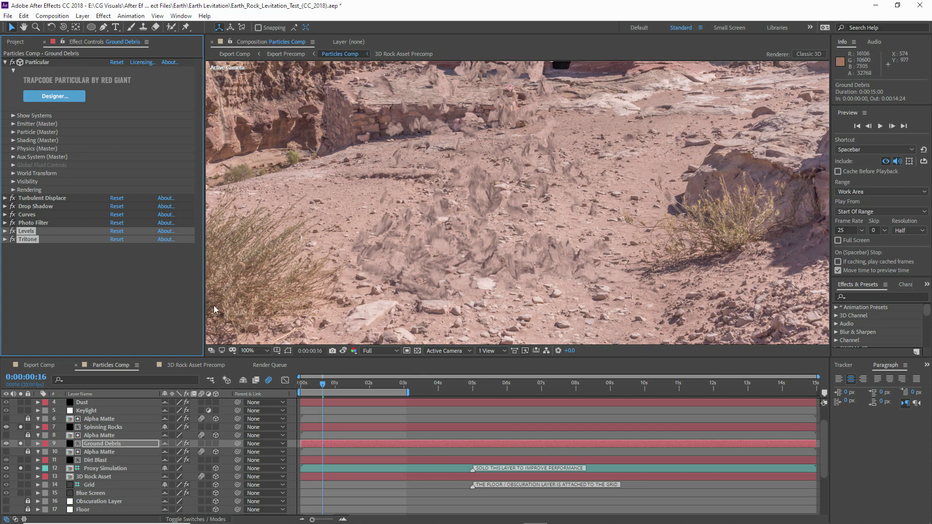
pyautogui.click(84, 283)
# Set the Ground Debris layer's Aux System particle Size to 20 and Size Random to 90% in Particular
pyautogui.click(97, 460)
pyautogui.click(104, 444)
pyautogui.click(14, 157)
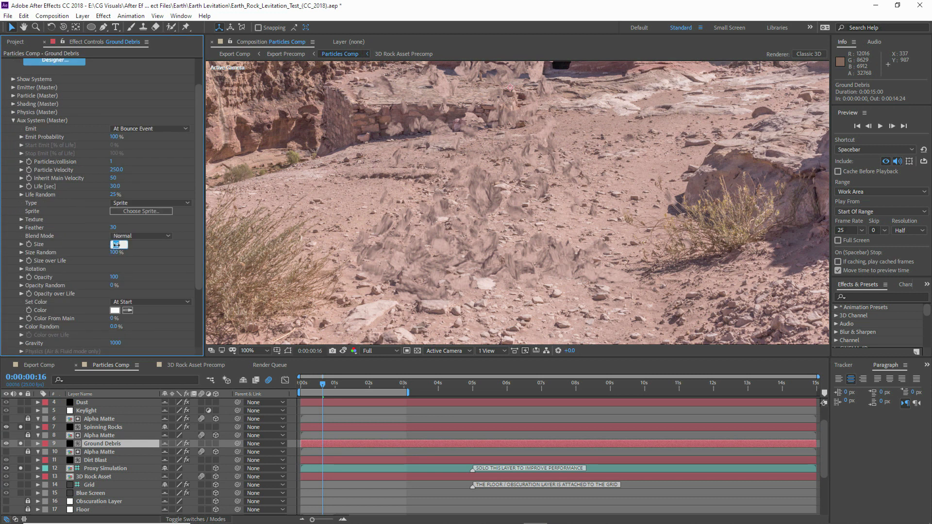
pyautogui.press('Return')
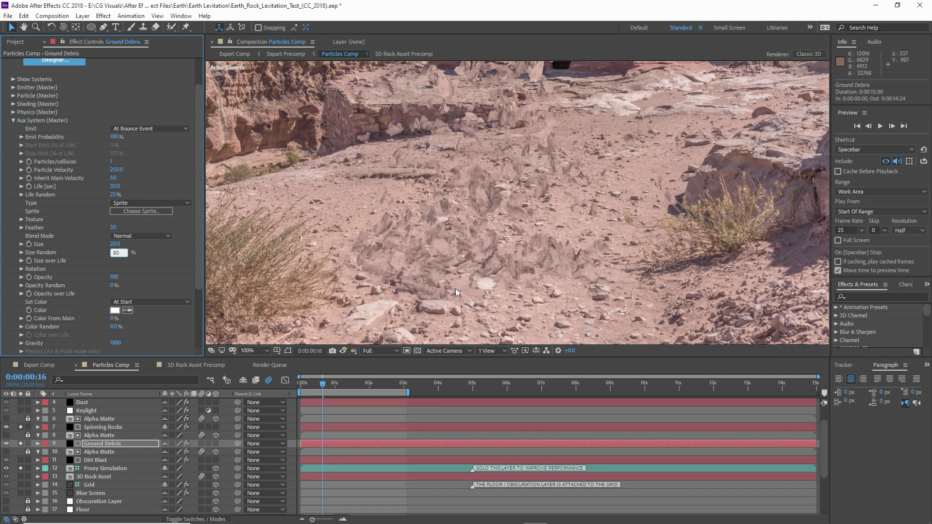
pyautogui.press('Return')
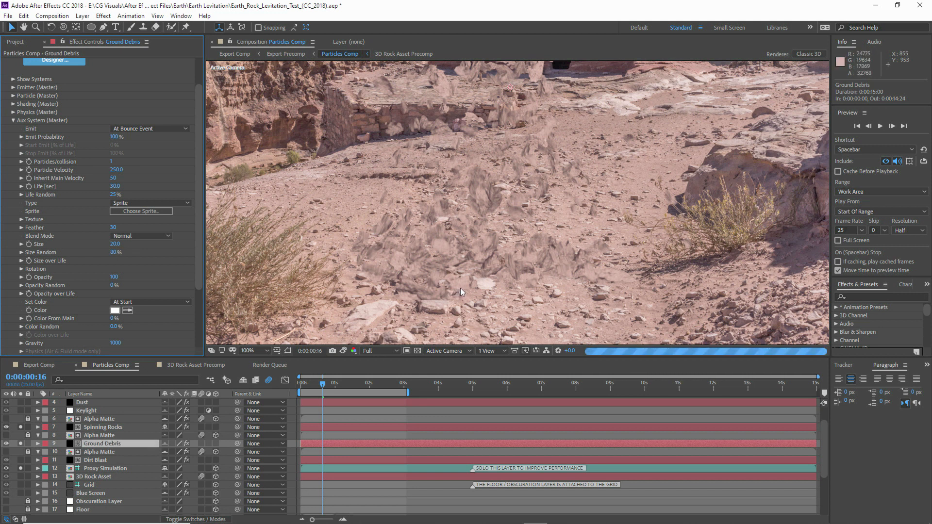
pyautogui.click(118, 252)
pyautogui.write('90')
pyautogui.click(13, 120)
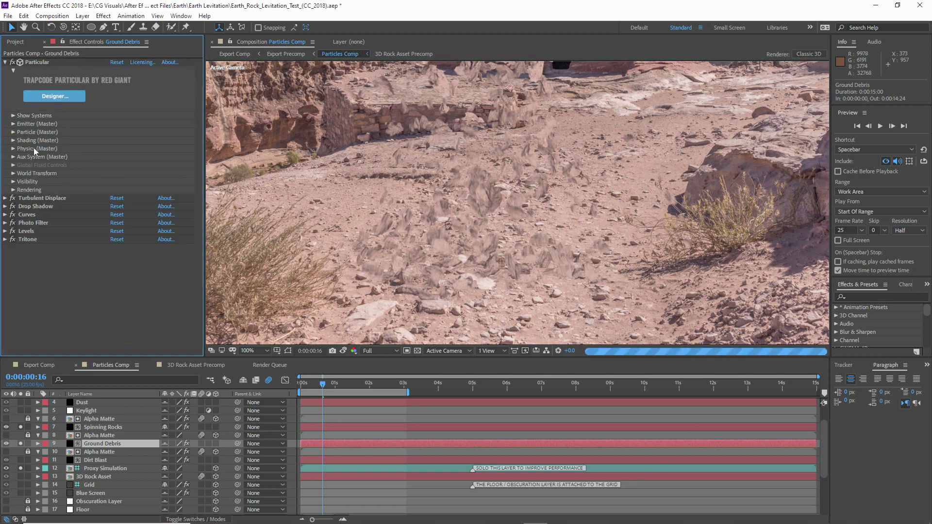
# Solo the Dirt Blast layer and paste the copied Levels and Tritone effects onto it, collapsing their settings
pyautogui.click(94, 460)
pyautogui.click(21, 461)
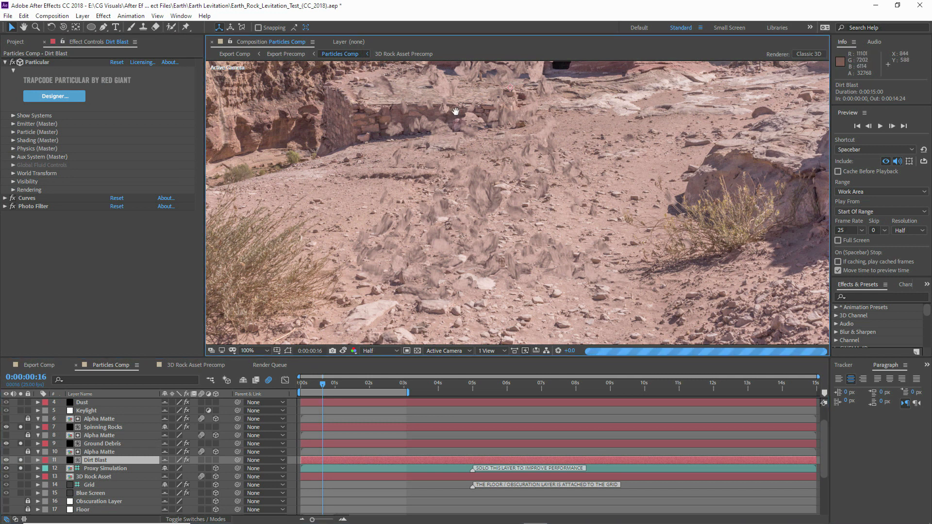
pyautogui.moveTo(457, 113); pyautogui.dragTo(456, 218)
pyautogui.moveTo(241, 358); pyautogui.dragTo(241, 382)
pyautogui.moveTo(563, 316); pyautogui.dragTo(561, 200)
pyautogui.click(97, 264)
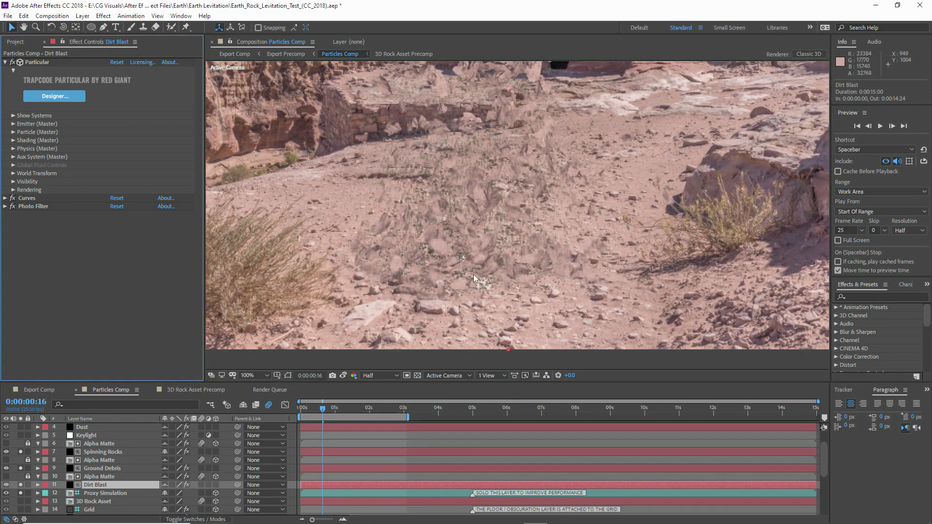
pyautogui.hotkey('ctrl', 'v')
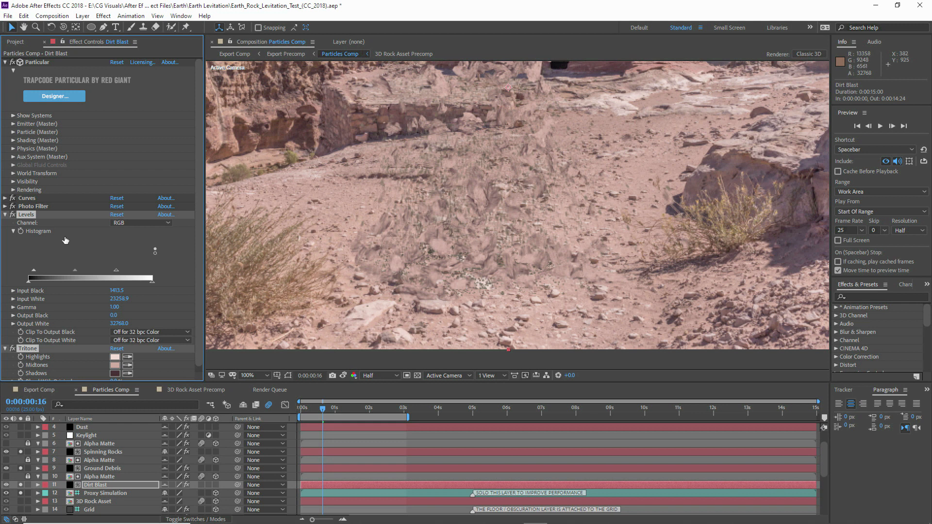
pyautogui.click(5, 215)
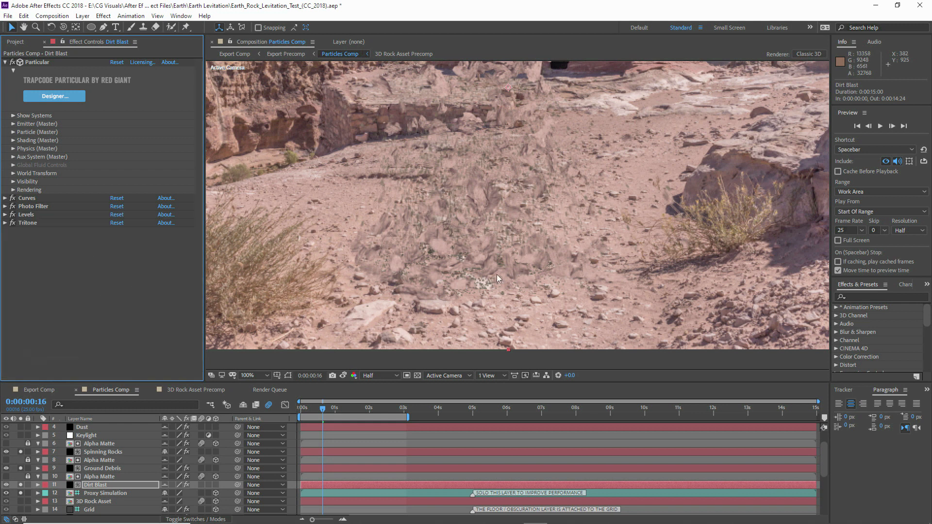
# Solo the Dust layer and copy only the Tritone effect from Dirt Blast onto it
pyautogui.moveTo(410, 337); pyautogui.dragTo(423, 366)
pyautogui.click(91, 493)
pyautogui.click(92, 485)
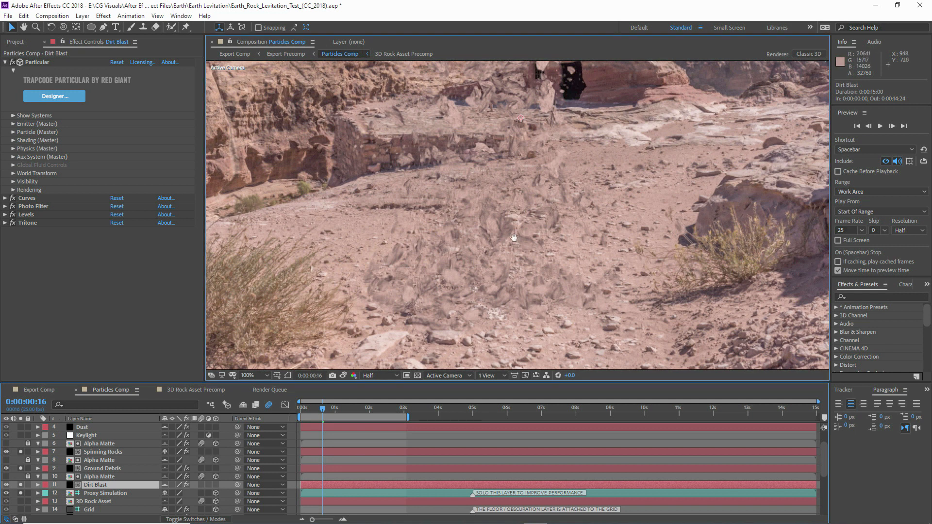
pyautogui.moveTo(513, 235); pyautogui.dragTo(480, 395)
pyautogui.moveTo(470, 304); pyautogui.dragTo(491, 242)
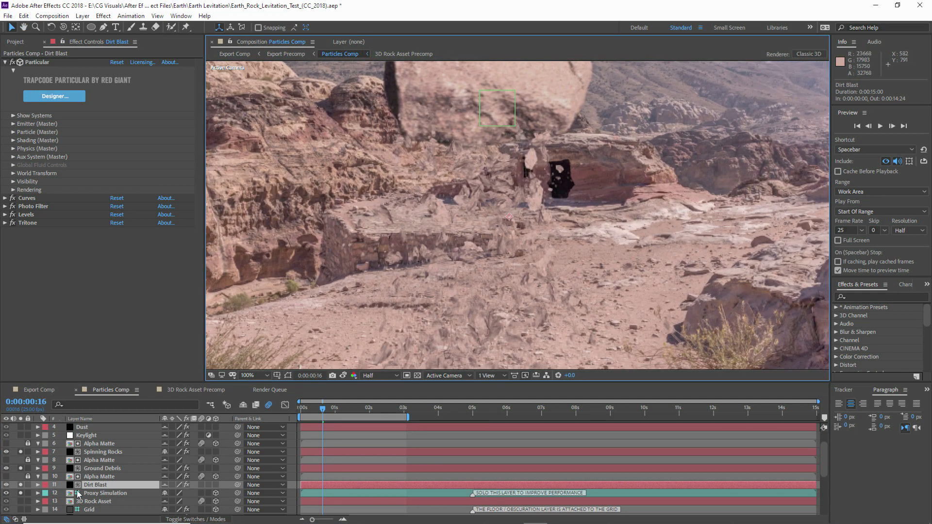
pyautogui.click(30, 224)
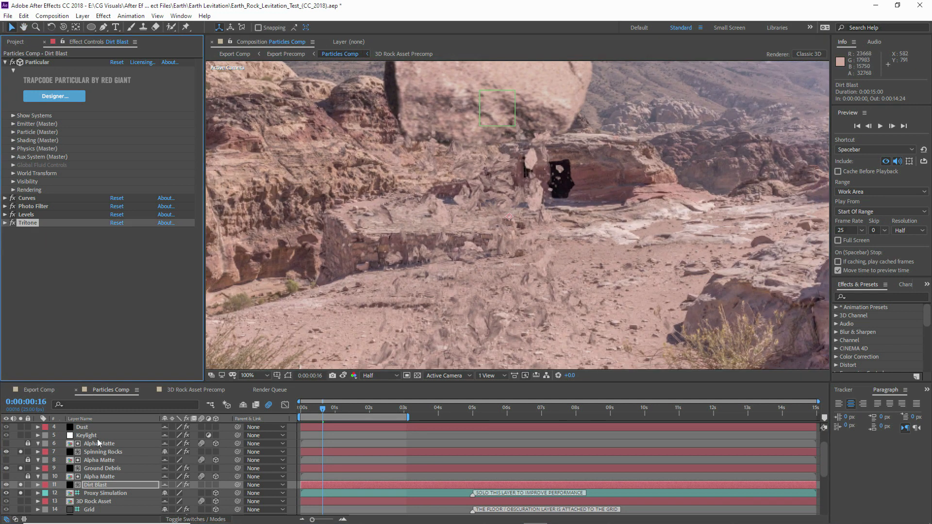
pyautogui.click(22, 430)
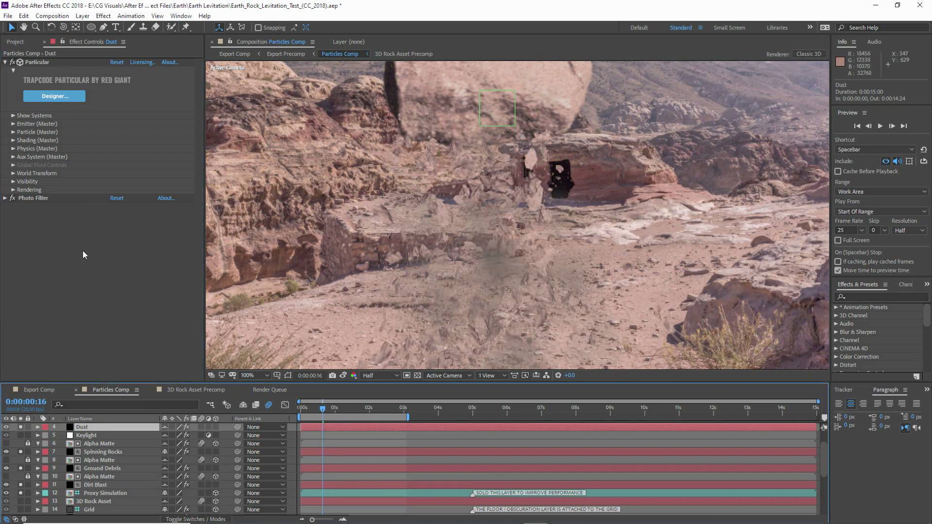
pyautogui.hotkey('ctrl', 'v')
pyautogui.scroll(-2, 511, 249)
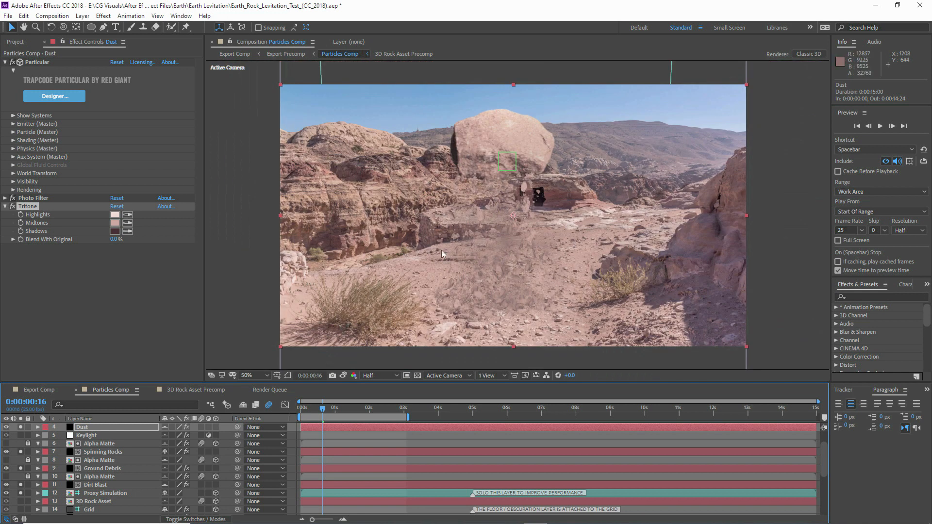
pyautogui.click(62, 295)
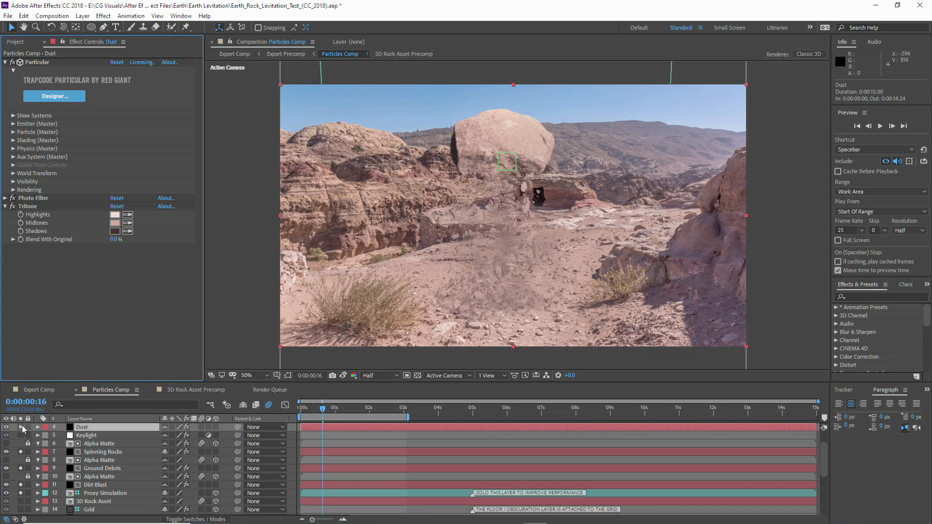
# Turn off solo on the particle and Proxy Simulation layers and hide the shy layers
pyautogui.click(21, 452)
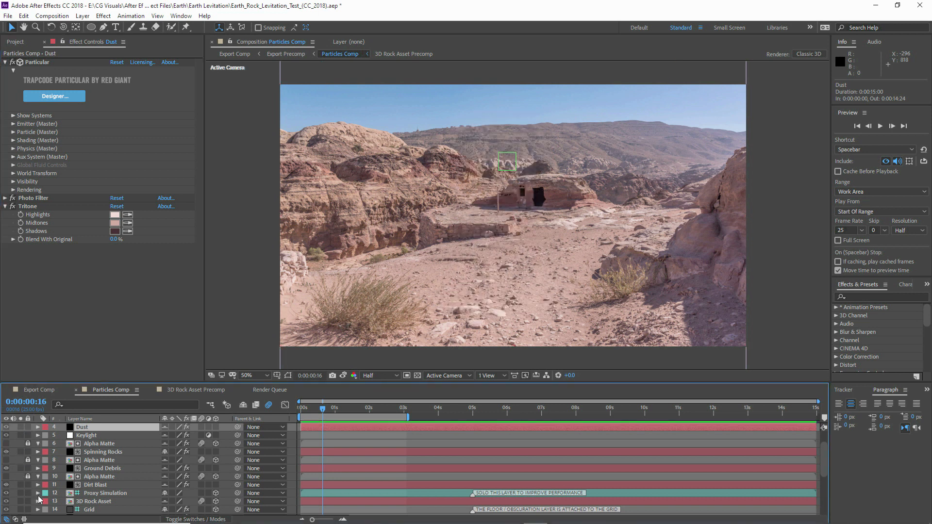
pyautogui.scroll(-2, 38, 495)
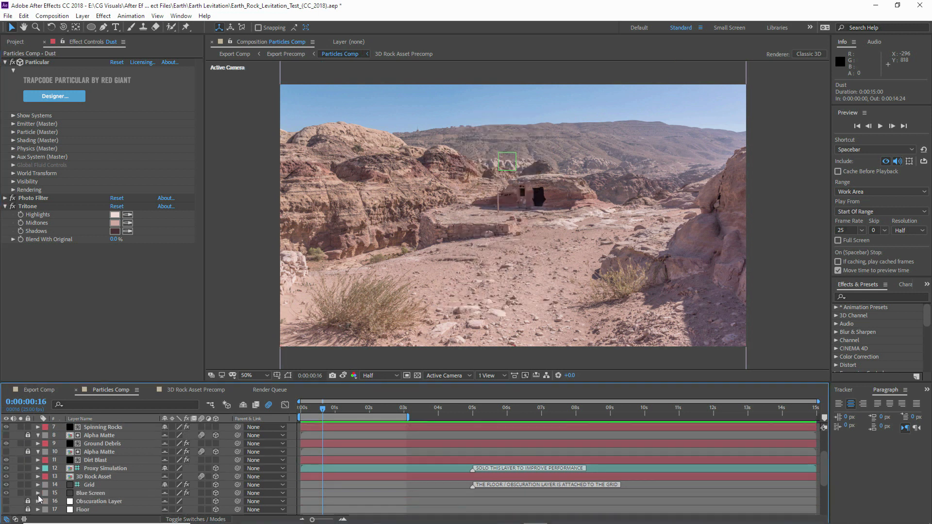
pyautogui.click(243, 406)
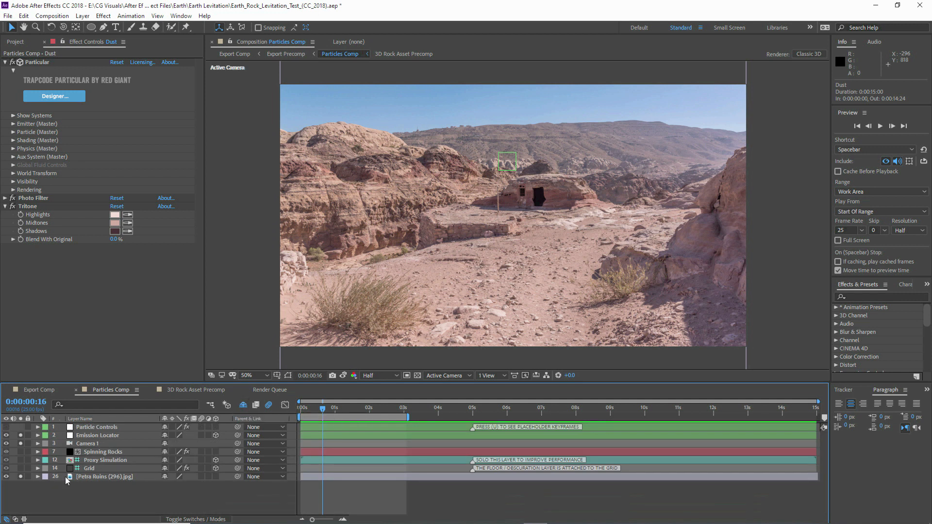
# Turn off solo on the Petra Ruins image, Camera 1 and Emission Locator, hide Proxy Simulation, and make Spinning Rocks shy
pyautogui.click(20, 477)
pyautogui.click(5, 460)
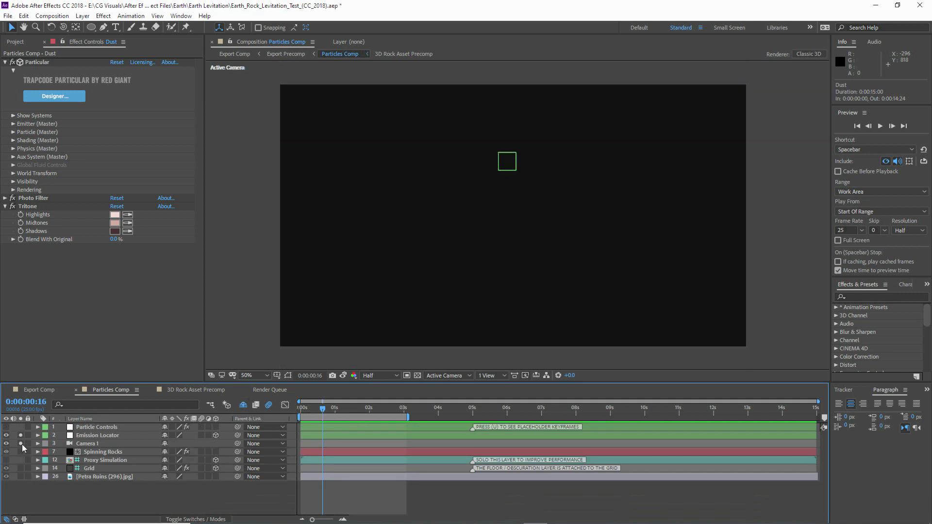
pyautogui.moveTo(21, 443); pyautogui.dragTo(20, 435)
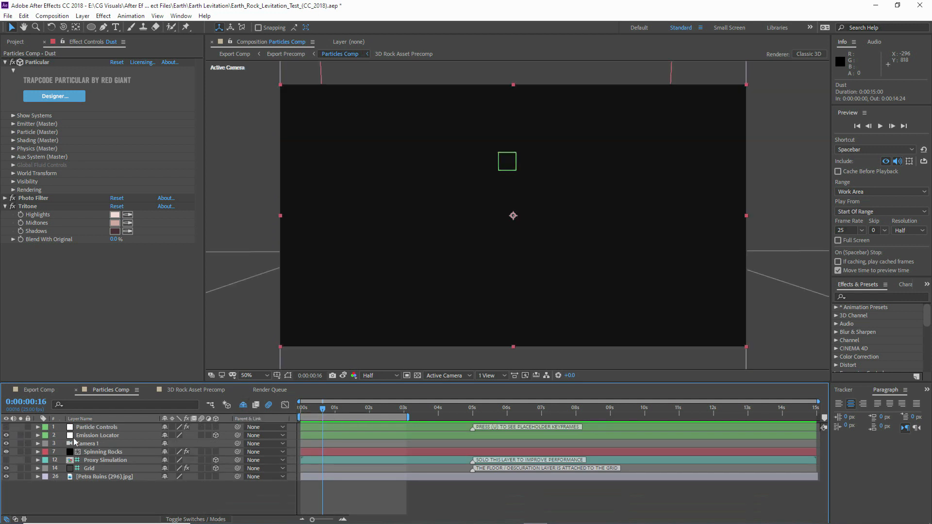
pyautogui.click(165, 453)
pyautogui.hotkey('ctrl', 'shift', 'a')
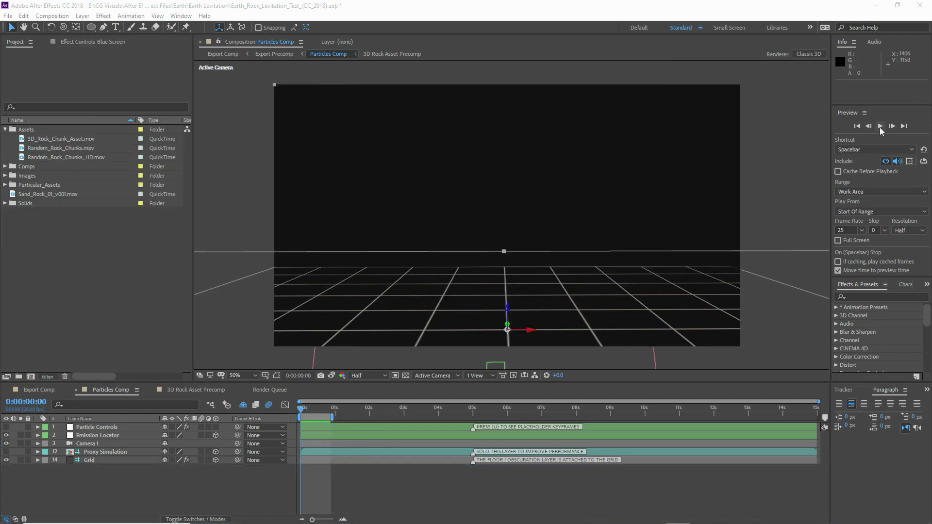
# Play the particle animation preview, stop it, and move the current time to frame 11
pyautogui.click(880, 127)
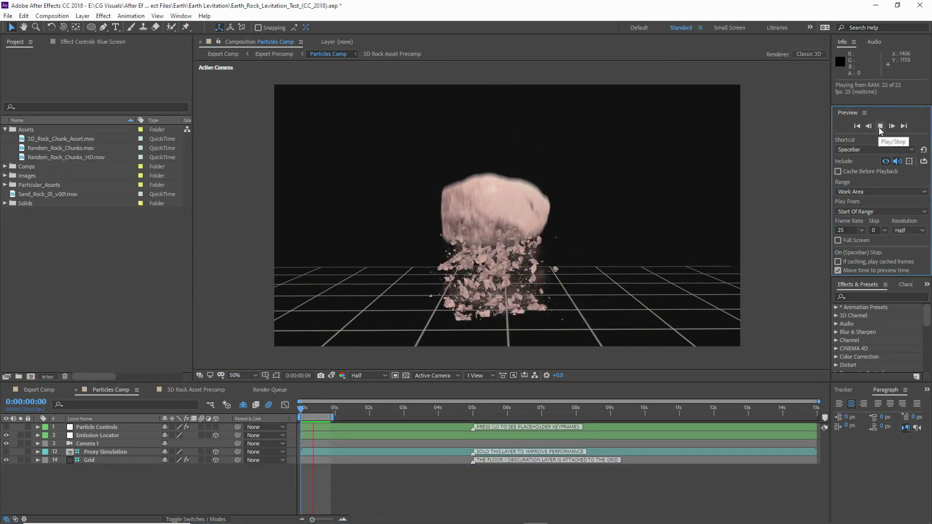
pyautogui.click(880, 129)
pyautogui.click(328, 412)
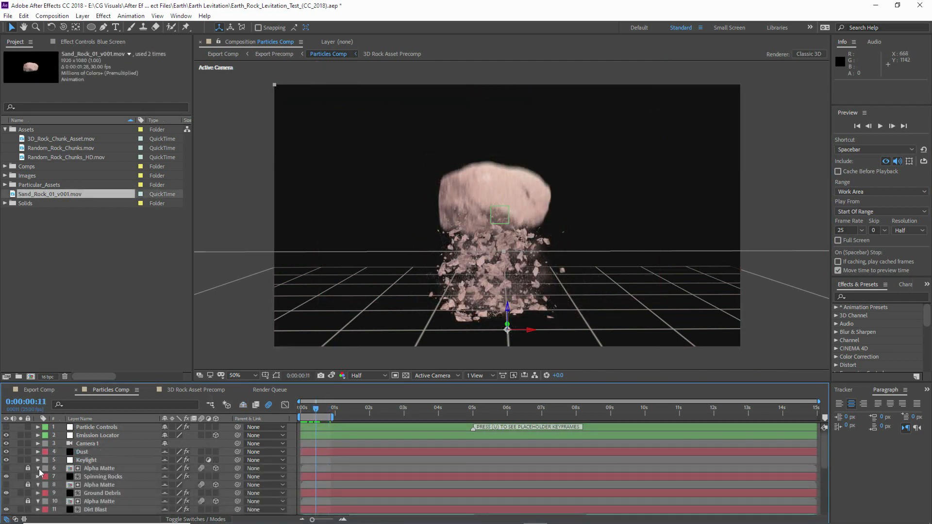
# Unlock the Alpha Matte above Spinning Rocks, raise its Extract Black Point to 137, and relock it with shy layers hidden
pyautogui.click(27, 468)
pyautogui.click(99, 469)
pyautogui.click(108, 42)
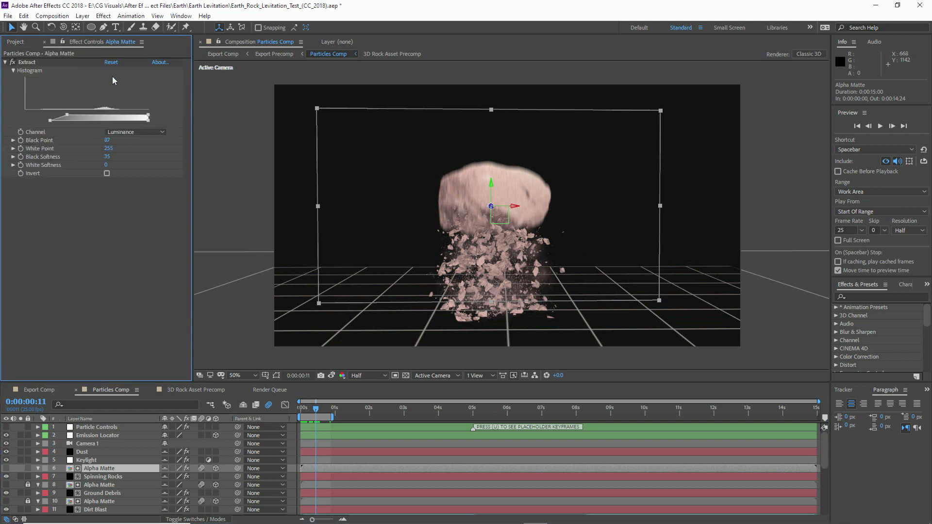
pyautogui.moveTo(68, 118); pyautogui.dragTo(94, 117)
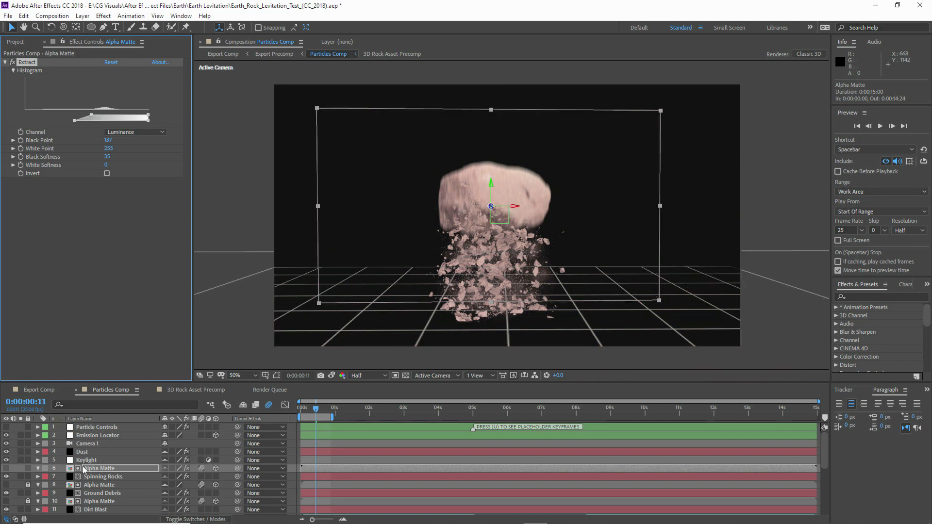
pyautogui.click(27, 468)
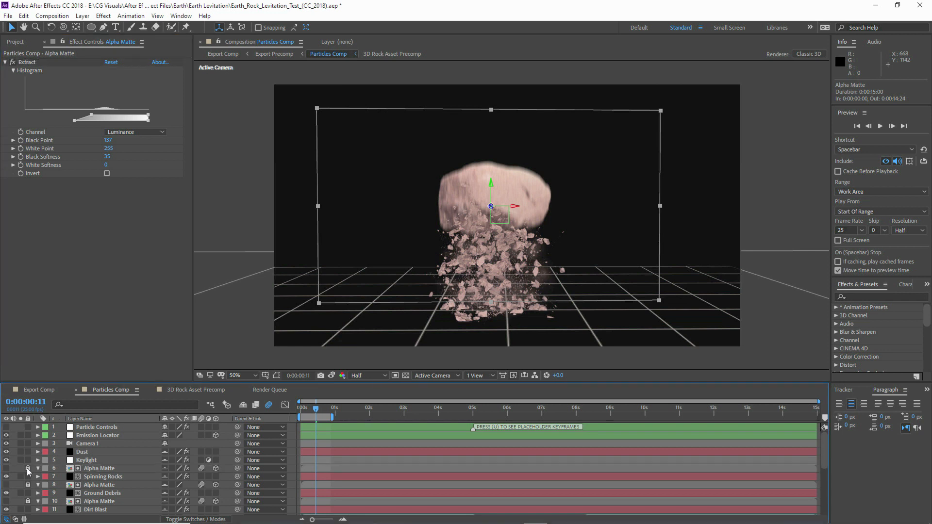
pyautogui.click(243, 405)
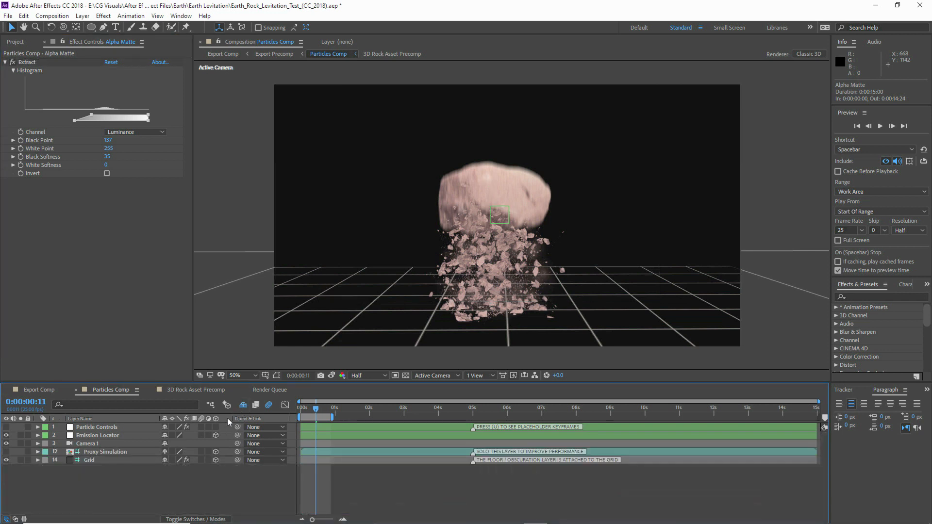
# Select the Particle Controls layer and check the rock and particles against the transparency grid
pyautogui.click(97, 427)
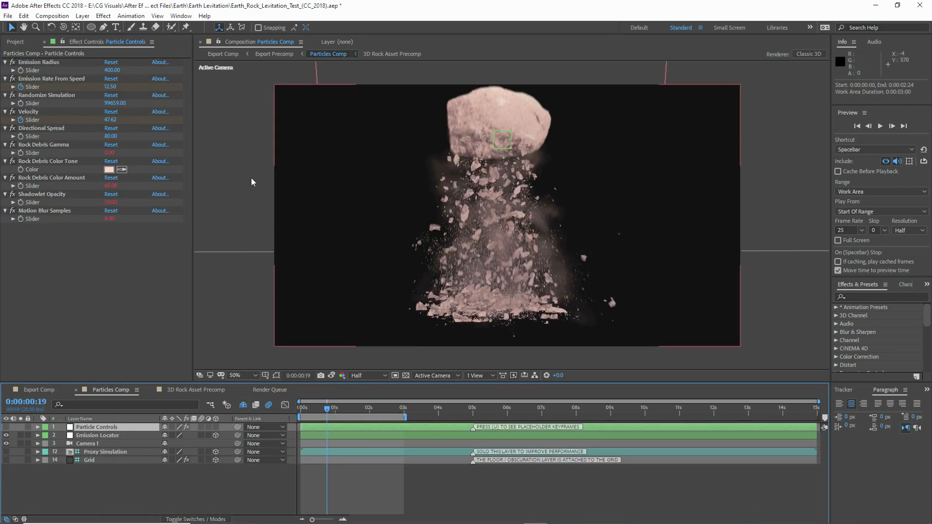
pyautogui.click(405, 379)
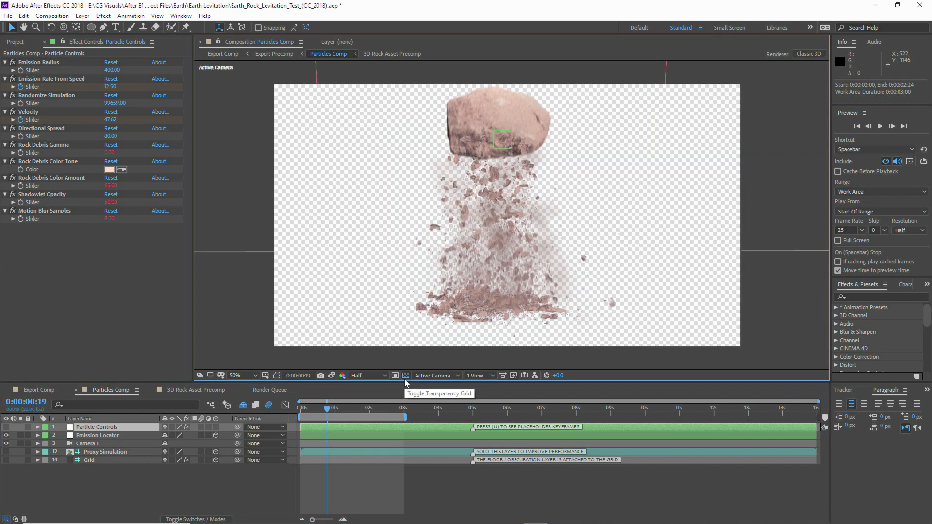
pyautogui.click(406, 376)
# Add Particles Comp to the render queue and set its output to QuickTime with RGB + Alpha channels and audio off
pyautogui.click(53, 16)
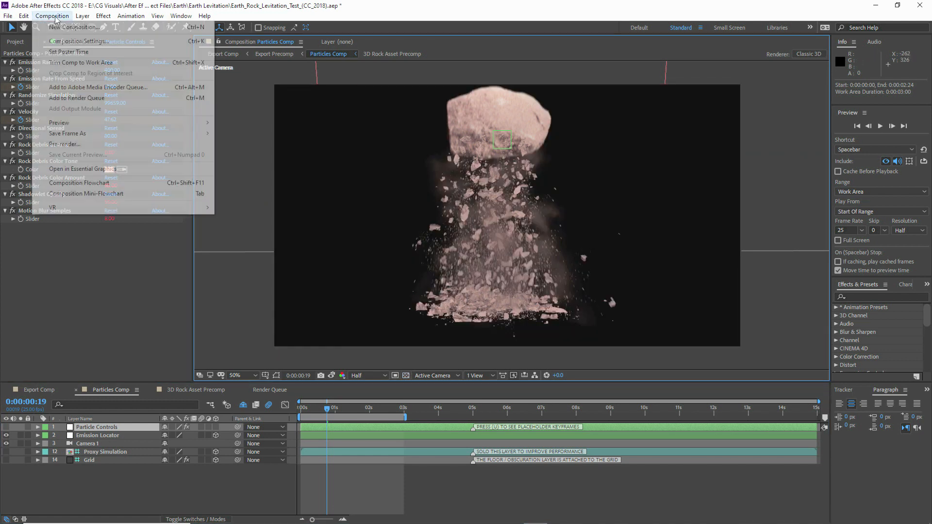
pyautogui.click(77, 98)
pyautogui.click(78, 455)
pyautogui.click(223, 140)
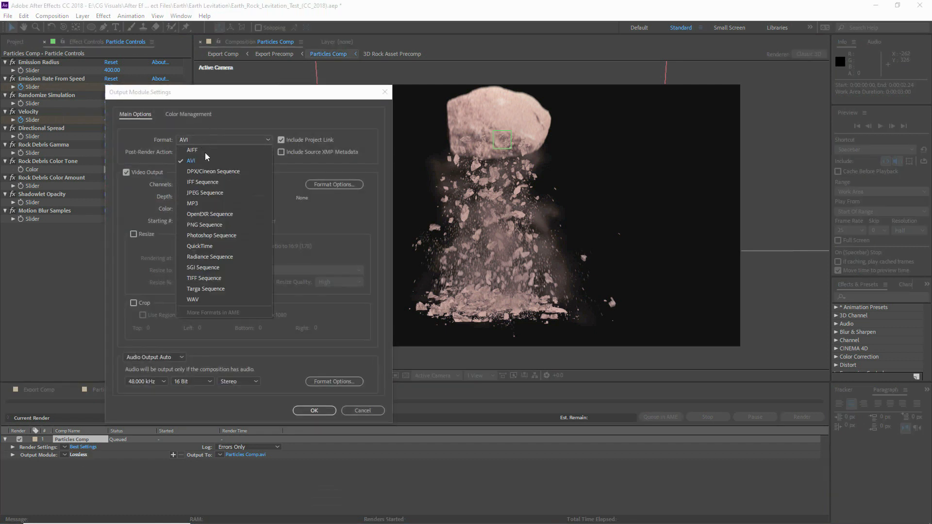
pyautogui.click(199, 246)
pyautogui.click(191, 183)
pyautogui.click(198, 215)
pyautogui.click(163, 357)
pyautogui.click(159, 390)
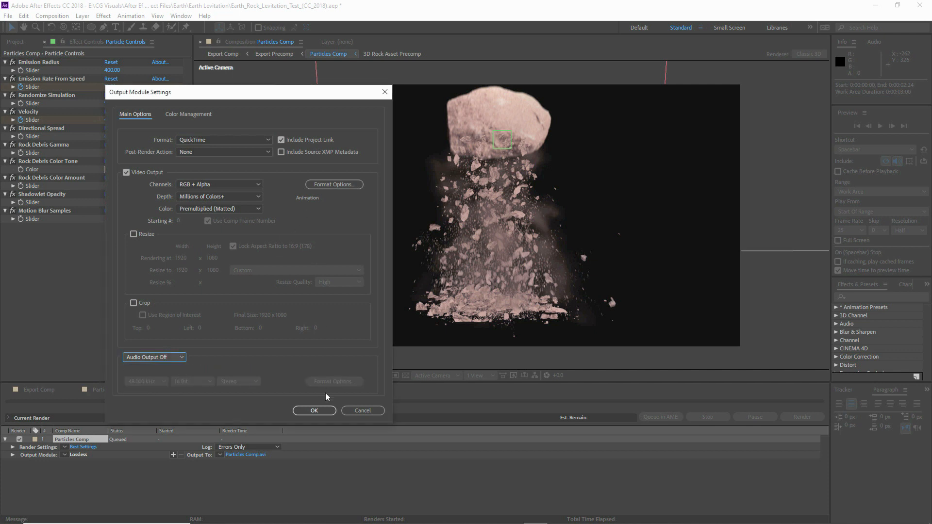
pyautogui.click(315, 411)
# Name the output file Sand_Rock_Debris_01_v001.mov in the Rock Renders folder and render the Particles Comp
pyautogui.click(251, 454)
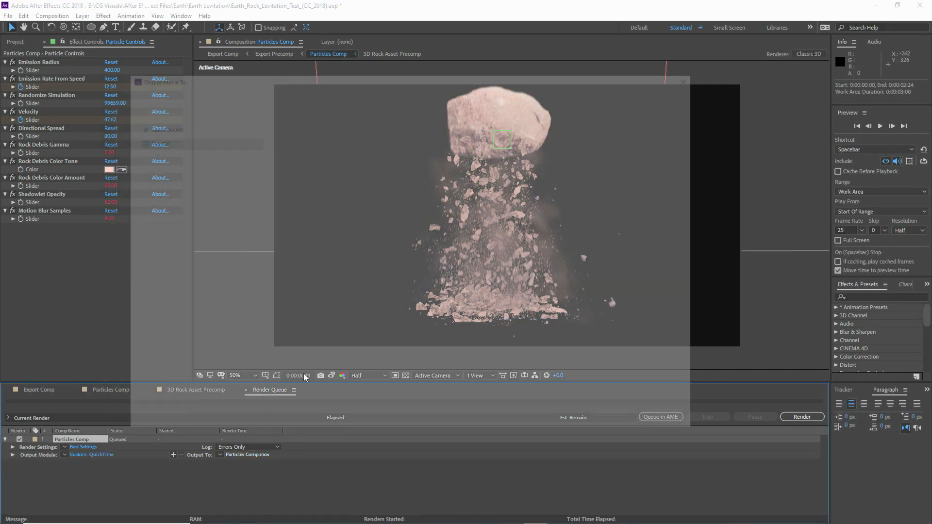
pyautogui.click(220, 363)
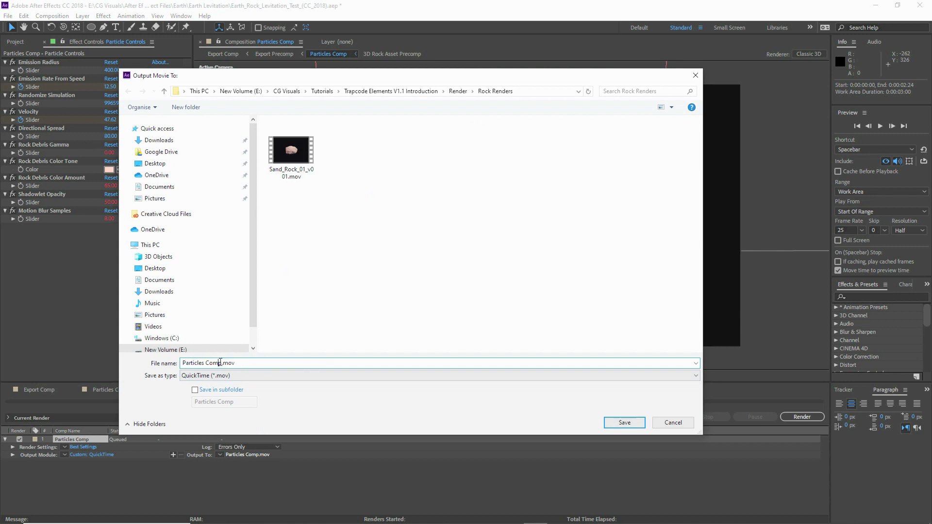
pyautogui.moveTo(222, 363); pyautogui.dragTo(180, 360)
pyautogui.click(291, 157)
pyautogui.click(211, 362)
pyautogui.click(213, 363)
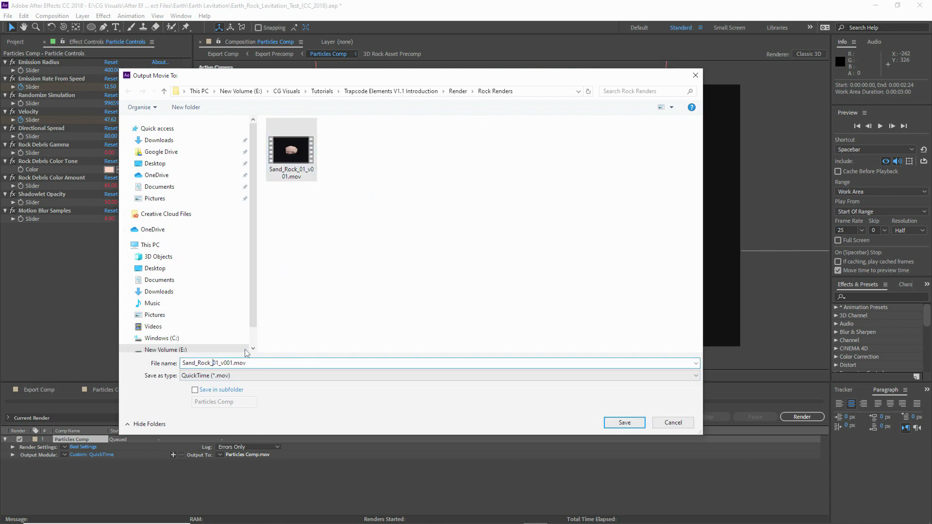
pyautogui.write('Debris_')
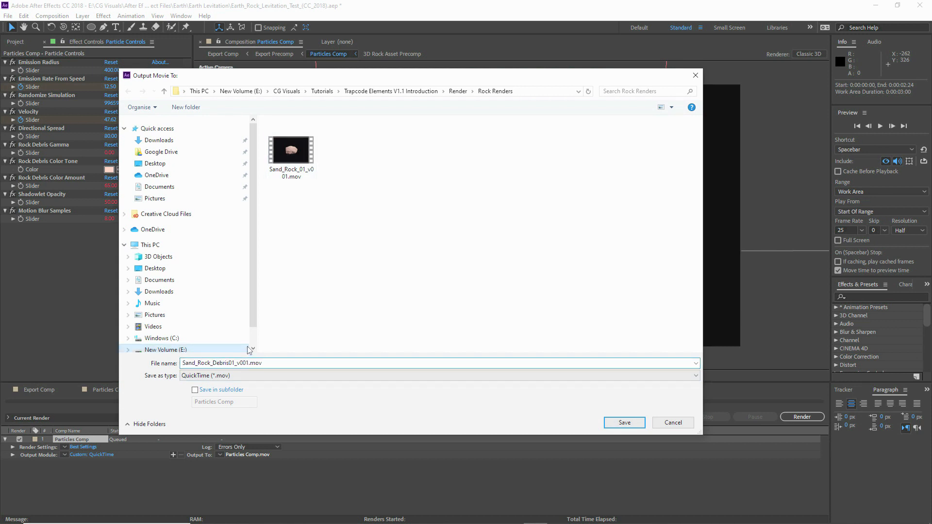
pyautogui.click(624, 422)
pyautogui.click(802, 417)
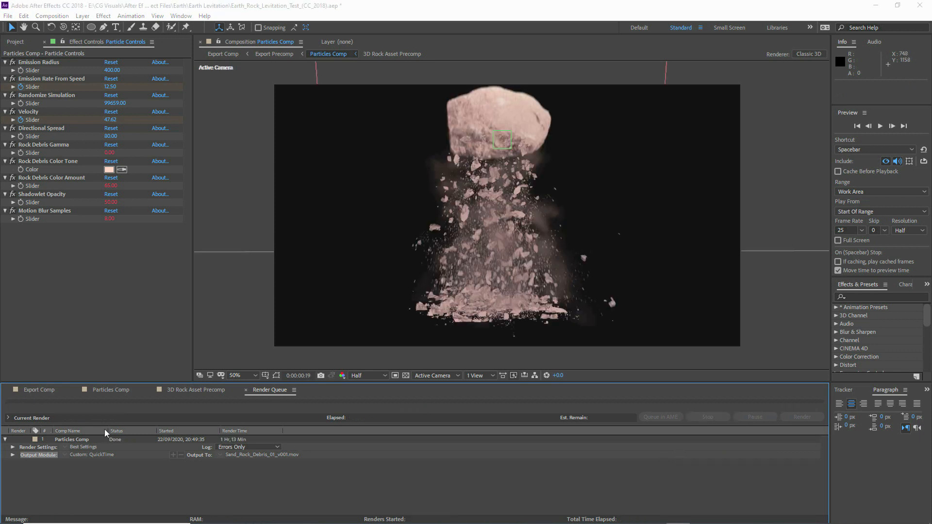
# Return to the Particles Comp and import the rendered Sand_Rock_Debris_01_v001.mov into the project
pyautogui.click(90, 440)
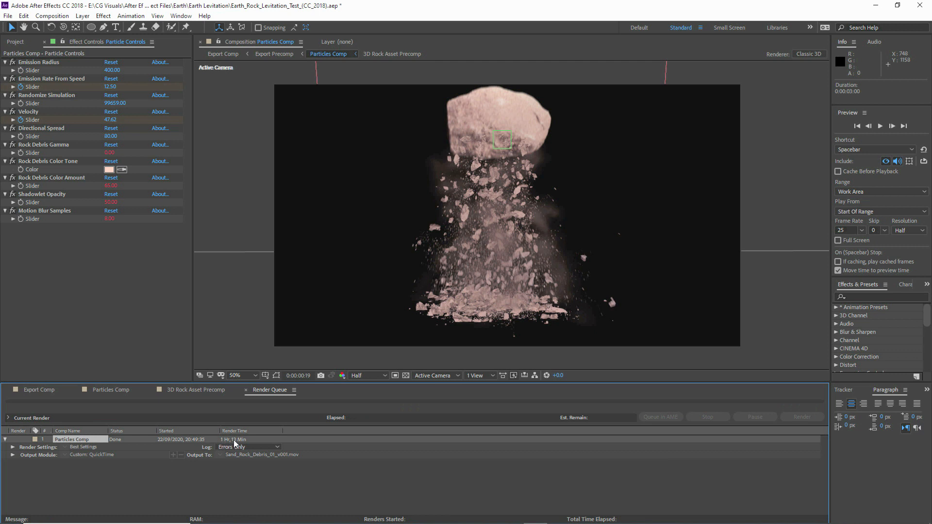
pyautogui.click(114, 389)
pyautogui.click(16, 42)
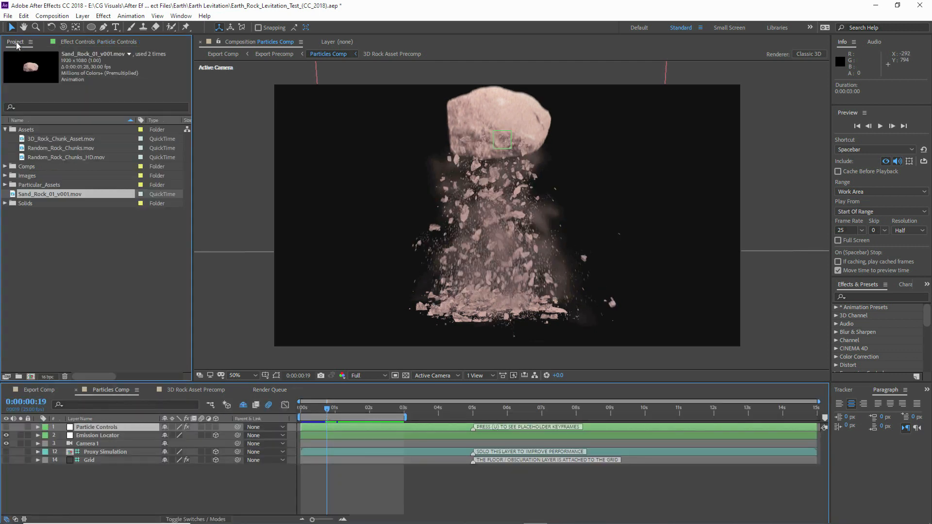
pyautogui.rightClick(49, 225)
pyautogui.moveTo(95, 277)
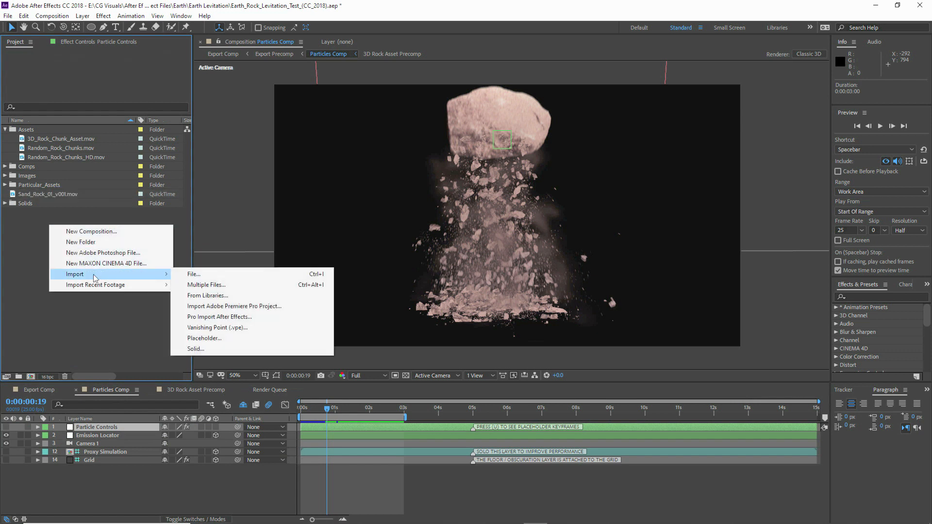
pyautogui.click(201, 274)
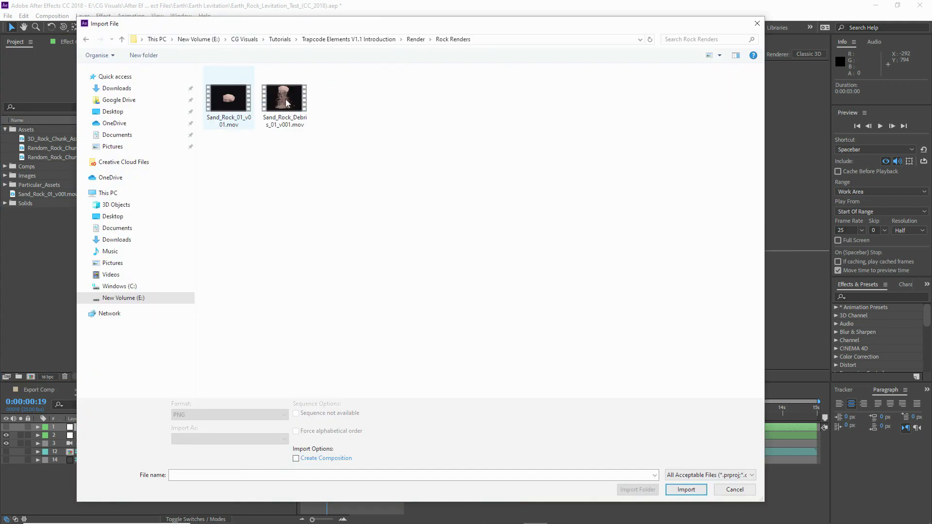
pyautogui.click(286, 99)
pyautogui.click(676, 491)
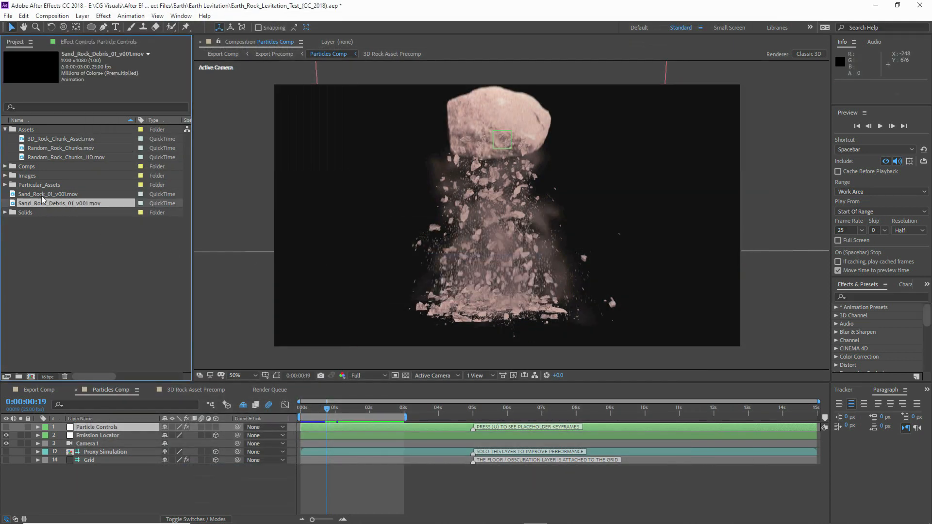
# Move Sand_Rock_01_v001.mov and Sand_Rock_Debris_01_v001.mov into the Assets folder and save the project
pyautogui.click(42, 195)
pyautogui.keyDown('shift'); pyautogui.click(47, 202); pyautogui.keyUp('shift')
pyautogui.moveTo(34, 195); pyautogui.dragTo(33, 132)
pyautogui.click(66, 245)
pyautogui.click(4, 16)
pyautogui.click(21, 104)
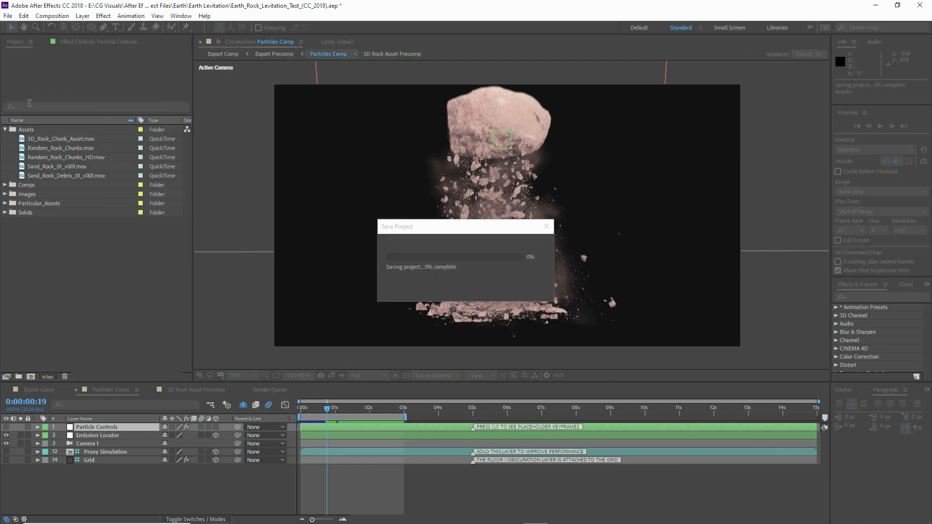
# Add Sand_Rock_Debris_01_v001.mov as the soloed first layer of Particles Comp and preview it at Full resolution
pyautogui.click(64, 176)
pyautogui.moveTo(43, 178); pyautogui.dragTo(107, 427)
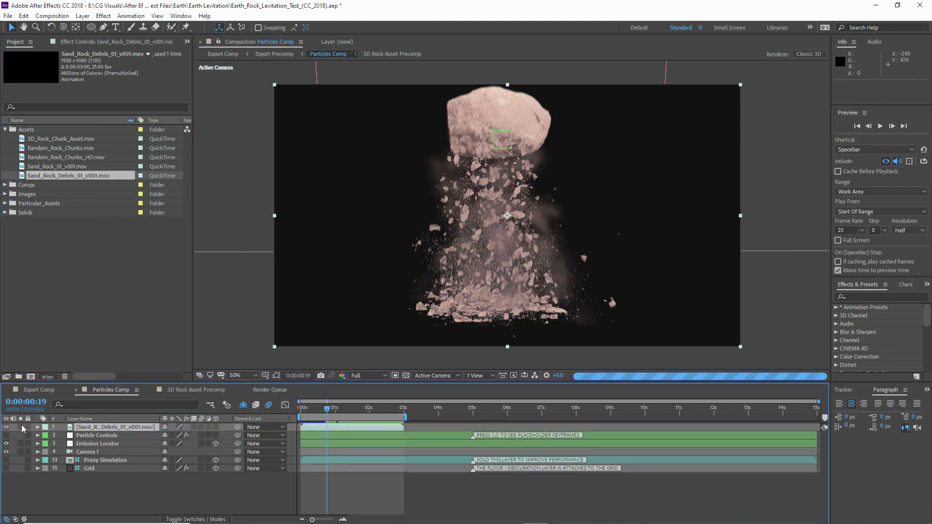
pyautogui.click(898, 230)
pyautogui.click(900, 254)
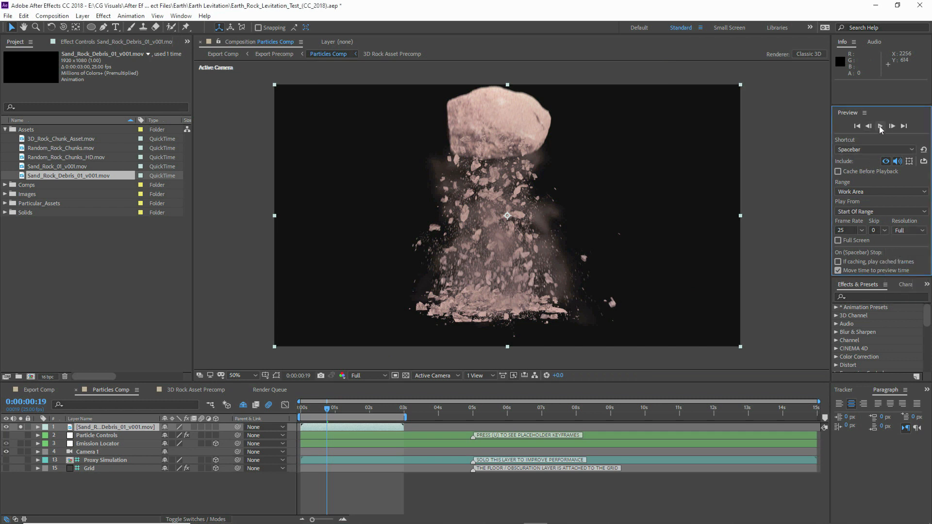
pyautogui.click(881, 126)
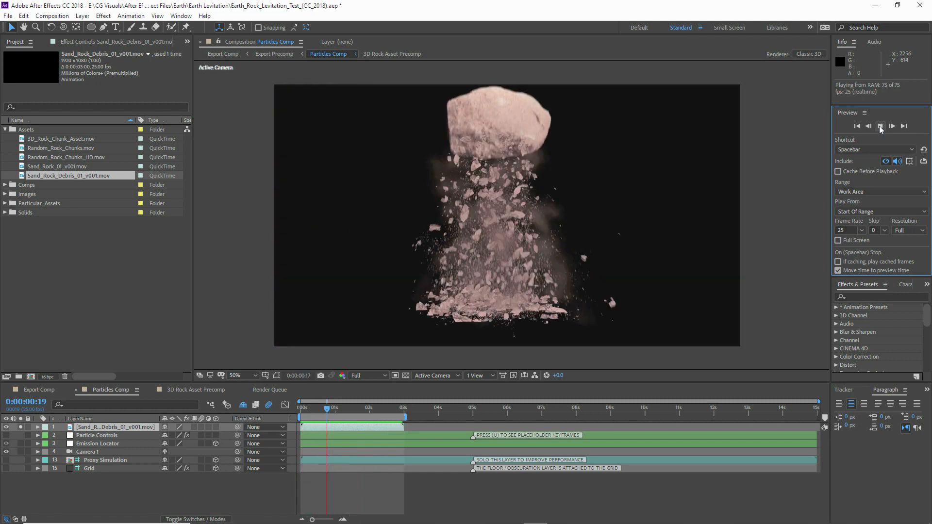
pyautogui.click(881, 126)
# Go to frame 16 and apply the Pixel Motion Blur effect to the Sand_Rock_Debris_01_v001.mov layer
pyautogui.moveTo(352, 409); pyautogui.dragTo(319, 410)
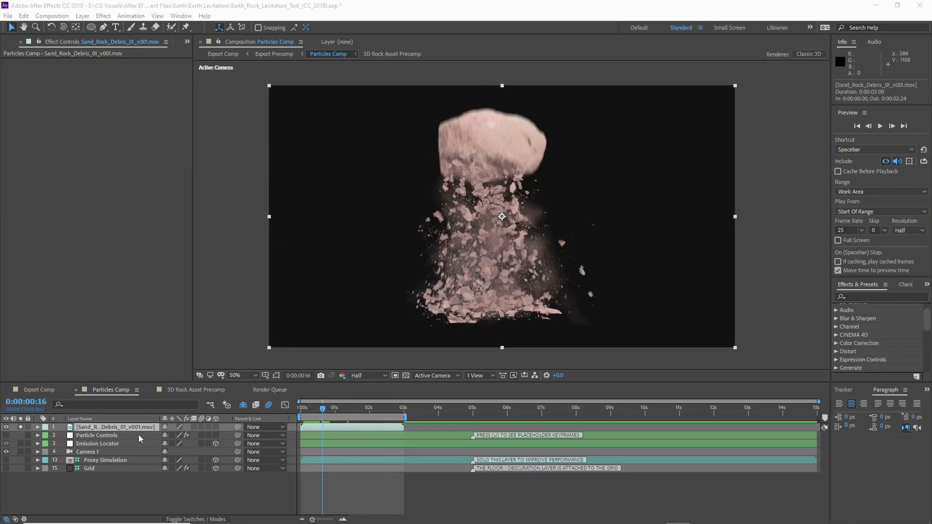
pyautogui.click(863, 298)
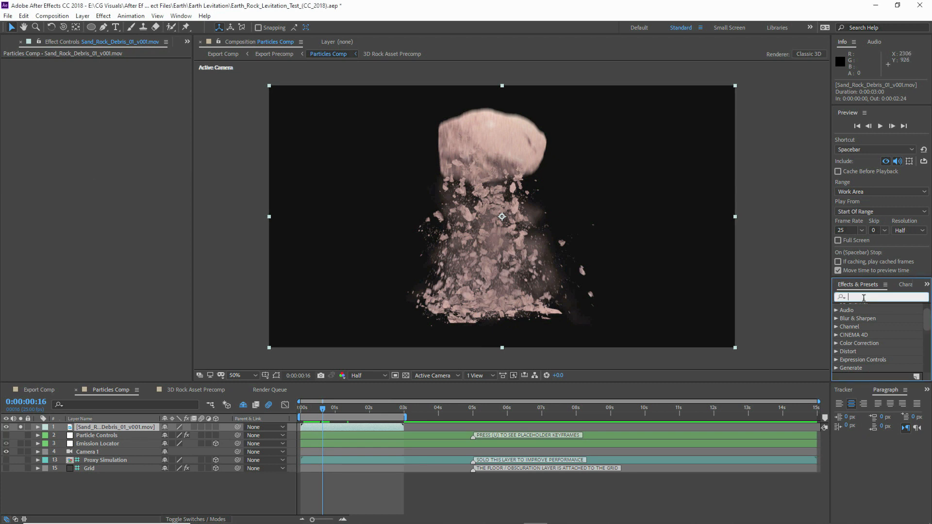
pyautogui.write('pixel')
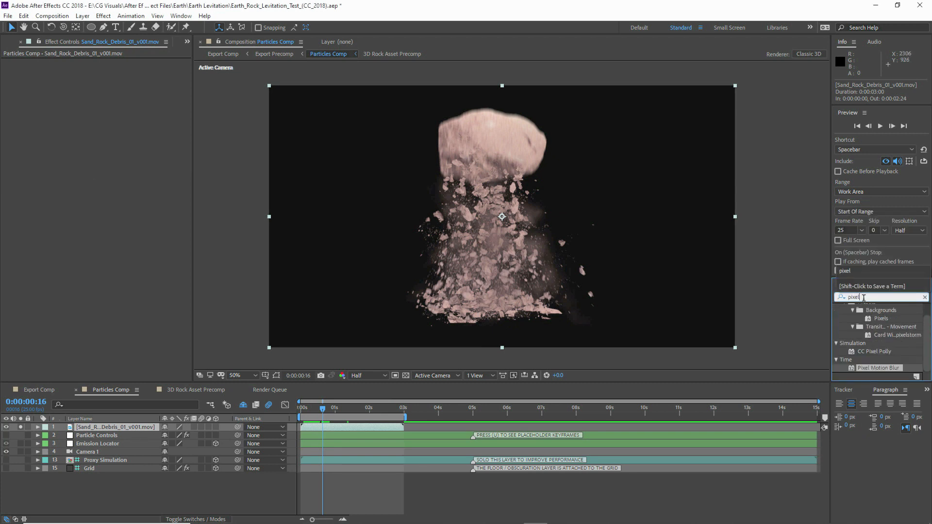
pyautogui.write(' mo')
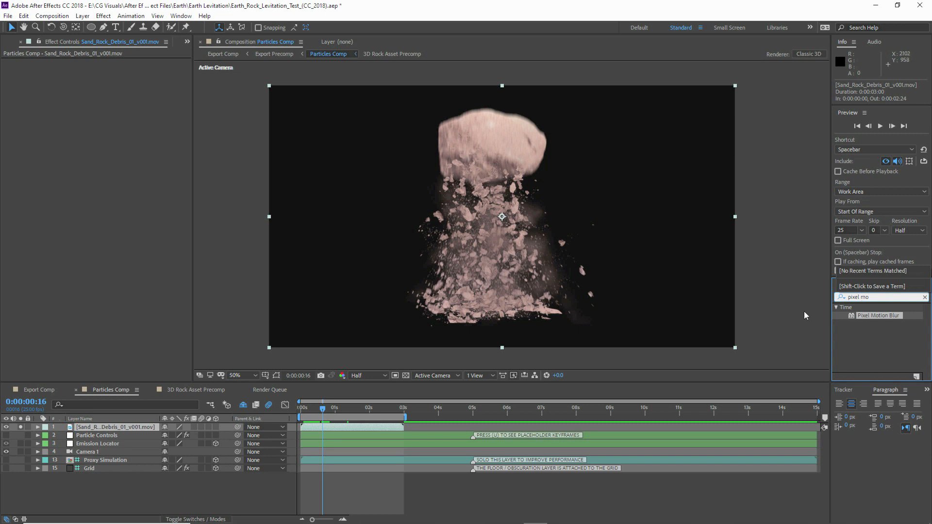
pyautogui.moveTo(875, 318); pyautogui.dragTo(119, 428)
pyautogui.click(924, 297)
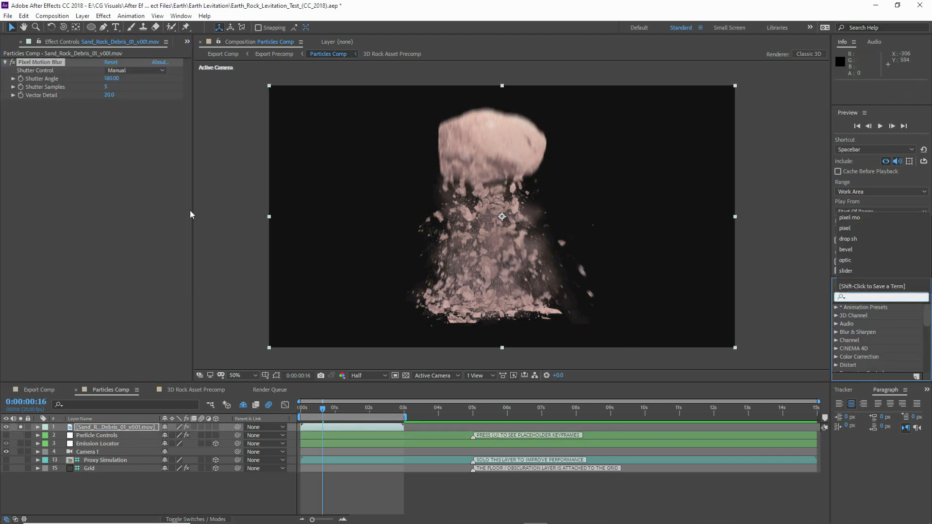
# Set Pixel Motion Blur's Vector Detail to 50 and inspect the blurred debris up close
pyautogui.click(74, 179)
pyautogui.scroll(2, 408, 148)
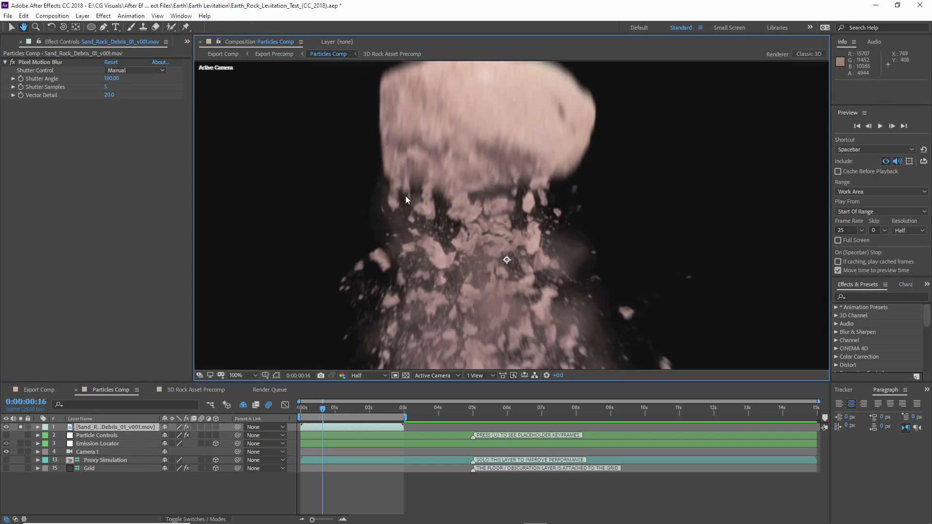
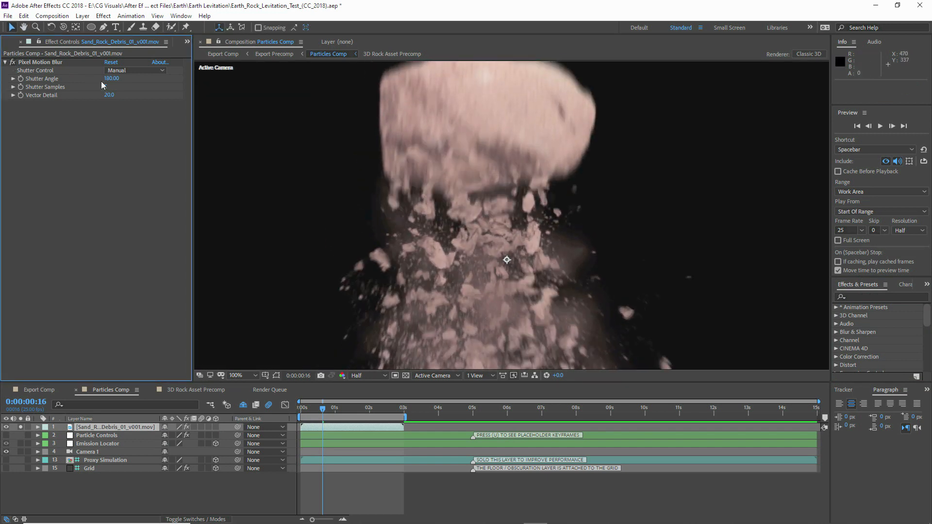
pyautogui.write('50')
pyautogui.press('Return')
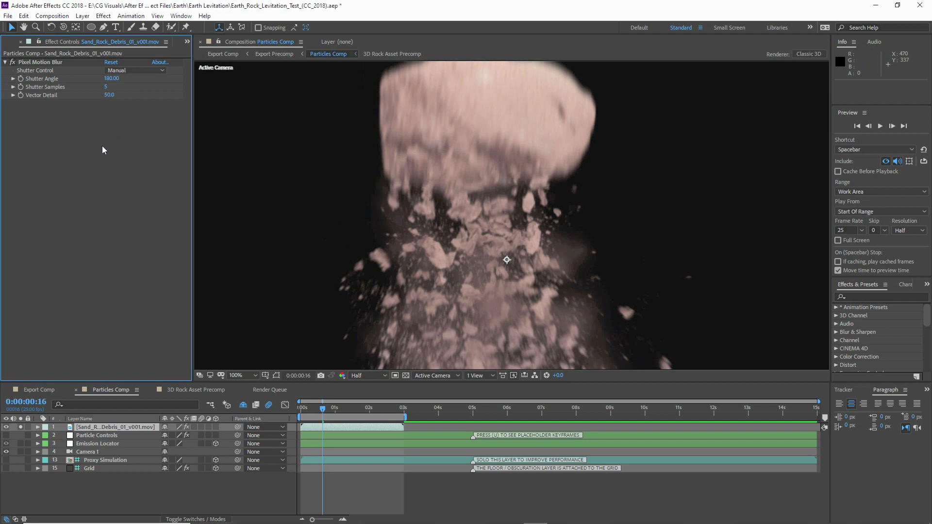
pyautogui.click(250, 376)
pyautogui.click(256, 205)
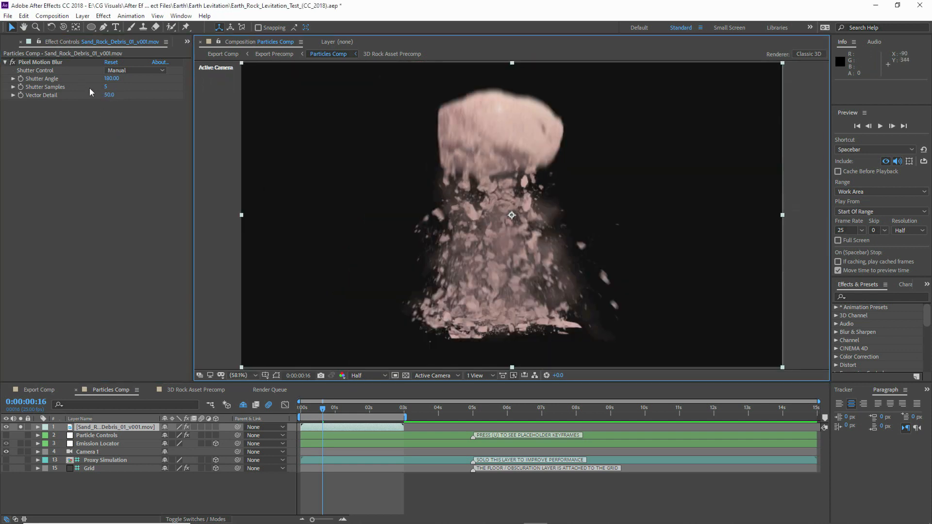
# Set Pixel Motion Blur's Vector Detail to 75 and its Shutter Angle to 90
pyautogui.click(109, 96)
pyautogui.write('75')
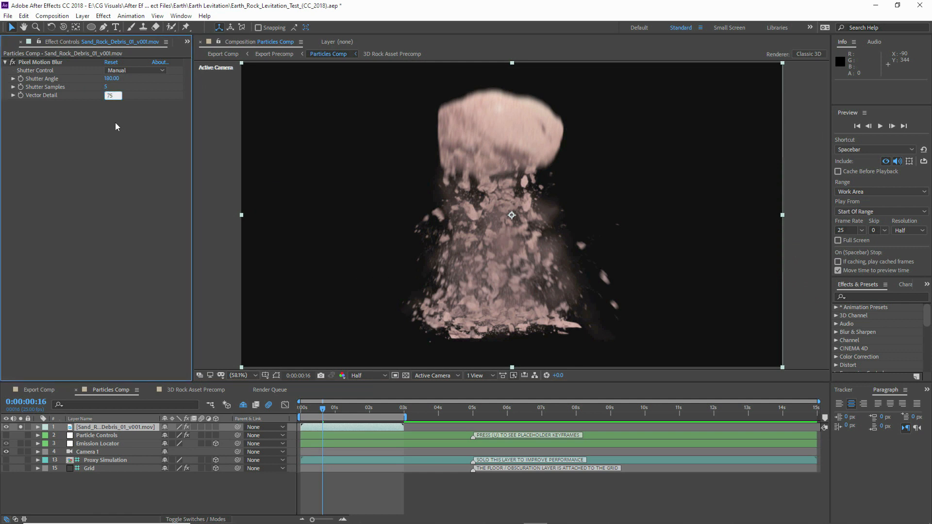
pyautogui.click(111, 78)
pyautogui.write('90')
pyautogui.press('Return')
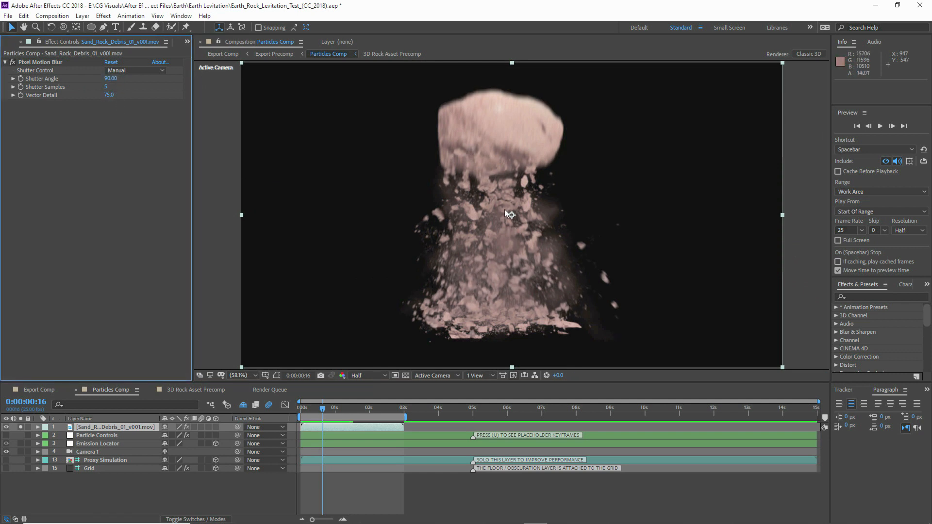
# Compare the debris with and without Pixel Motion Blur at 0:00:01:22, leave the effect disabled, and return to frame 16
pyautogui.moveTo(353, 412); pyautogui.dragTo(367, 411)
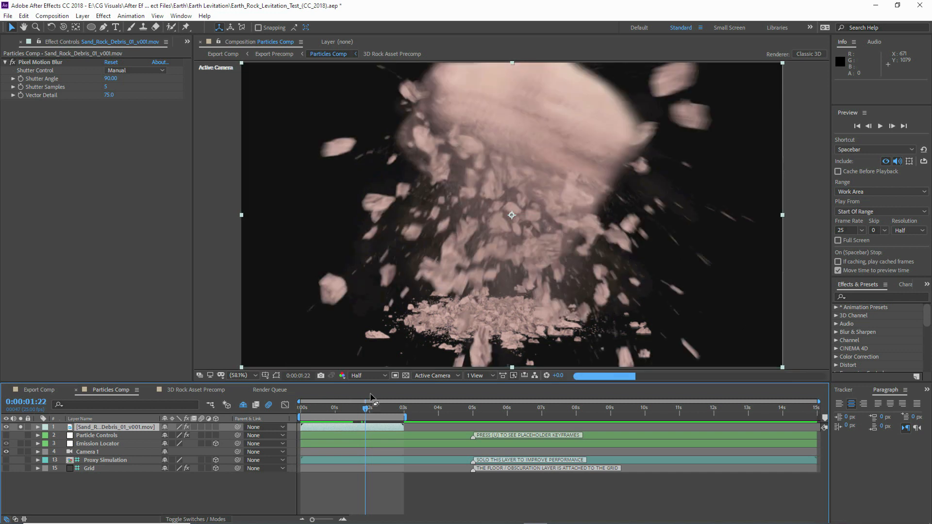
pyautogui.click(12, 63)
pyautogui.click(13, 63)
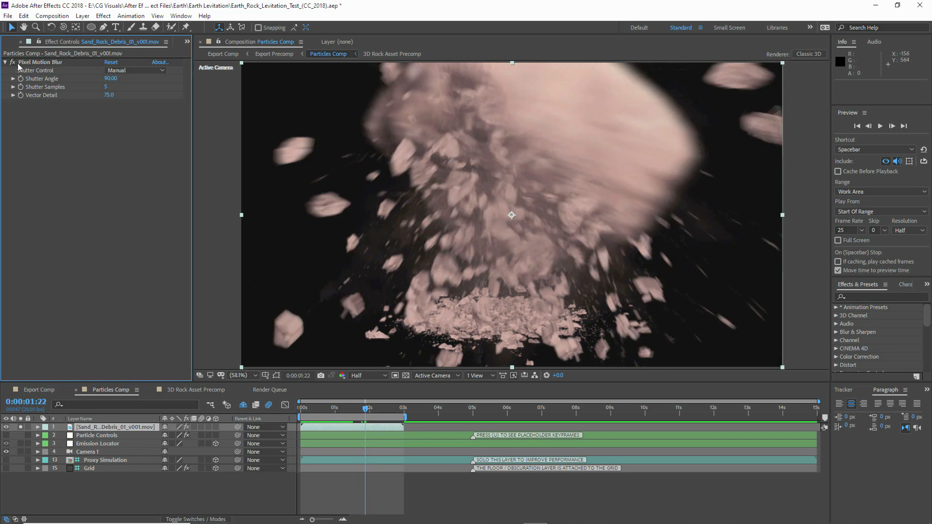
pyautogui.click(12, 63)
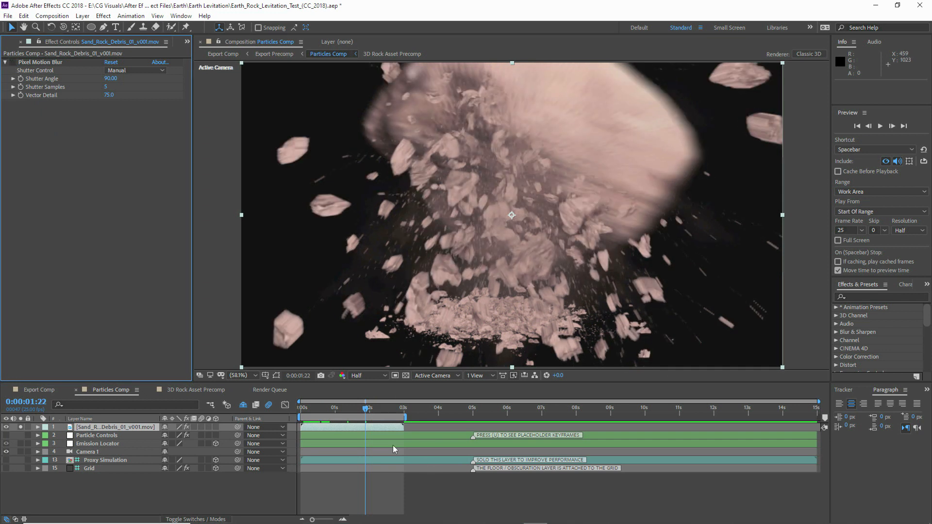
pyautogui.click(324, 413)
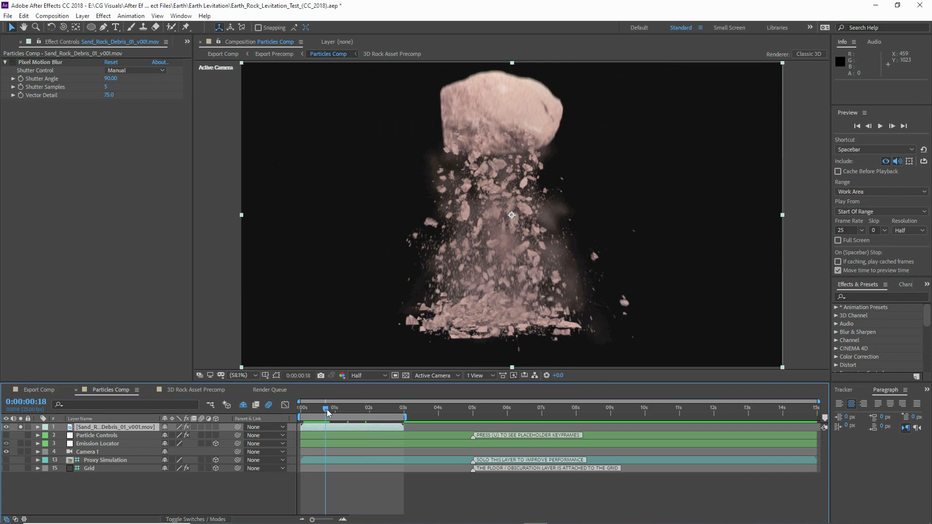
pyautogui.moveTo(326, 413); pyautogui.dragTo(324, 413)
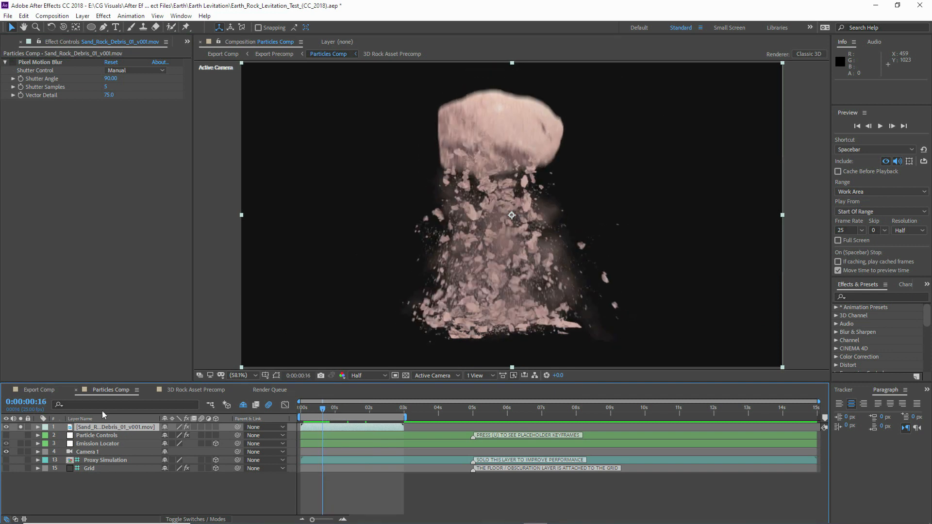
# Open the Export Comp and raise the Shadow Opacity slider on the Compositing Options layer
pyautogui.click(47, 391)
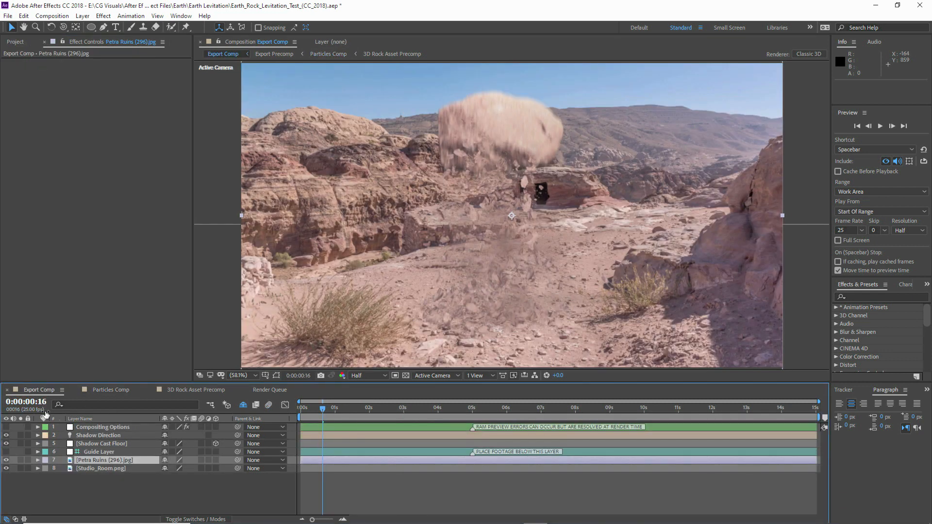
pyautogui.click(106, 482)
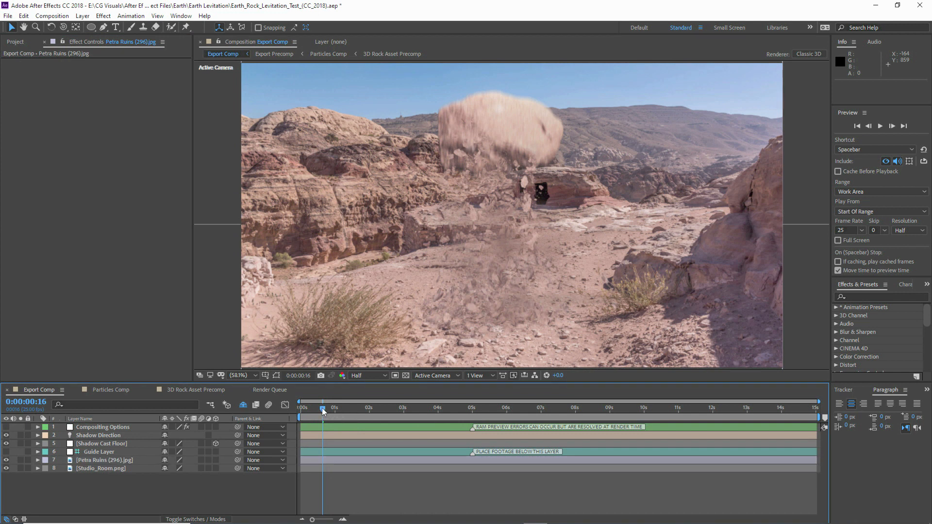
pyautogui.moveTo(322, 411)
pyautogui.mouseDown()
pyautogui.moveTo(334, 412)
pyautogui.moveTo(308, 409)
pyautogui.moveTo(316, 408)
pyautogui.mouseUp()
pyautogui.click(115, 428)
pyautogui.moveTo(111, 70); pyautogui.dragTo(146, 72)
pyautogui.moveTo(302, 409); pyautogui.dragTo(324, 409)
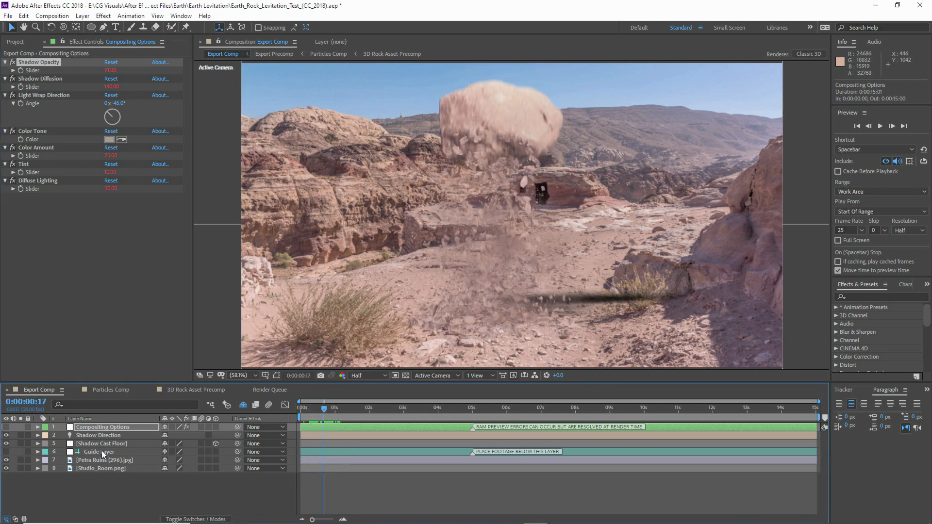
# Reposition the Shadow Direction light to about 1318.7, -684.9, 1334.4 and check the cast shadow at frame 10
pyautogui.click(96, 435)
pyautogui.press('p')
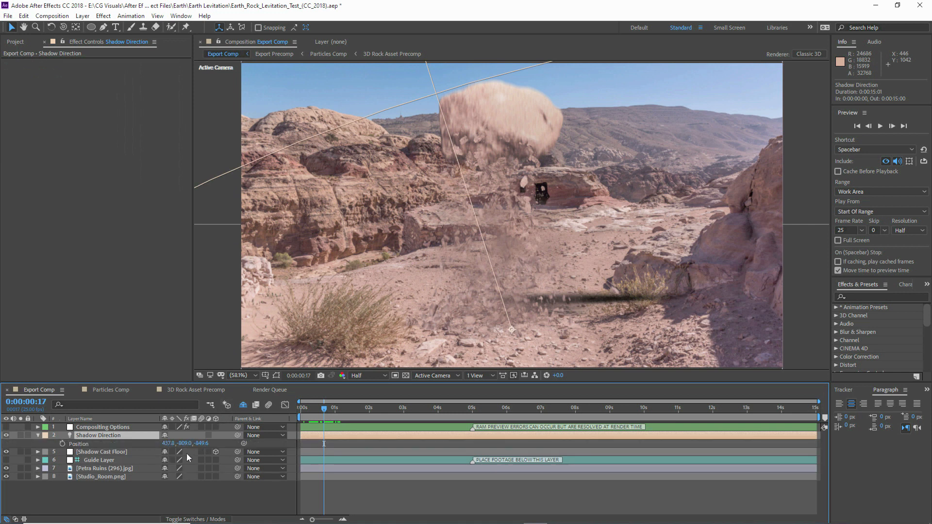
pyautogui.moveTo(184, 444); pyautogui.dragTo(207, 456)
pyautogui.moveTo(186, 444); pyautogui.dragTo(305, 433)
pyautogui.moveTo(600, 118); pyautogui.dragTo(576, 30)
pyautogui.moveTo(324, 409); pyautogui.dragTo(314, 411)
pyautogui.moveTo(179, 444); pyautogui.dragTo(178, 443)
# Rotate the Shadow Cast Floor layer about its X axis to an orientation of about 275.2°
pyautogui.click(114, 452)
pyautogui.click(52, 27)
pyautogui.moveTo(537, 316); pyautogui.dragTo(538, 320)
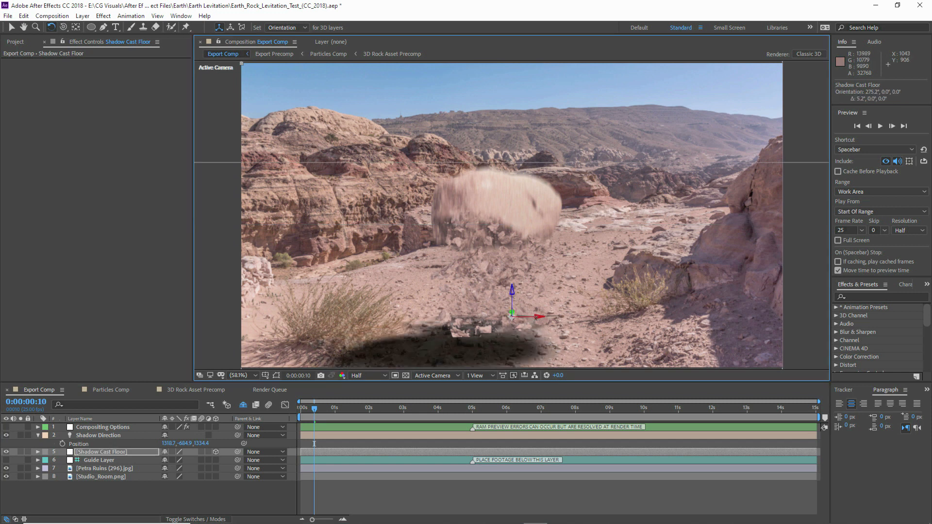
# Reposition the Shadow Direction light to about 1567.4, -484.9, 1200.4
pyautogui.click(110, 435)
pyautogui.moveTo(198, 447); pyautogui.dragTo(195, 447)
pyautogui.moveTo(176, 446)
pyautogui.mouseDown()
pyautogui.moveTo(167, 447)
pyautogui.moveTo(182, 447)
pyautogui.mouseUp()
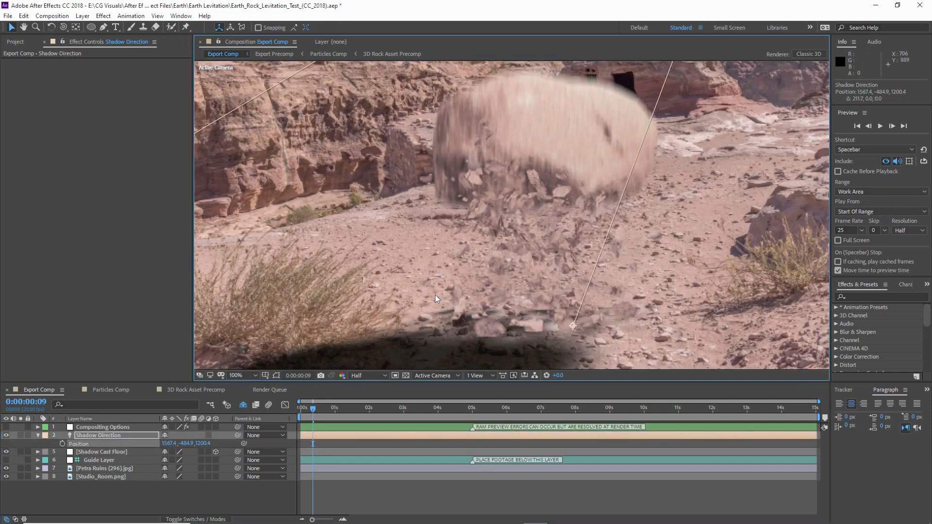
# Duplicate the Petra Ruins (296).jpg layer and place the copy directly above the Shadow Cast Floor layer
pyautogui.moveTo(435, 295); pyautogui.dragTo(543, 224)
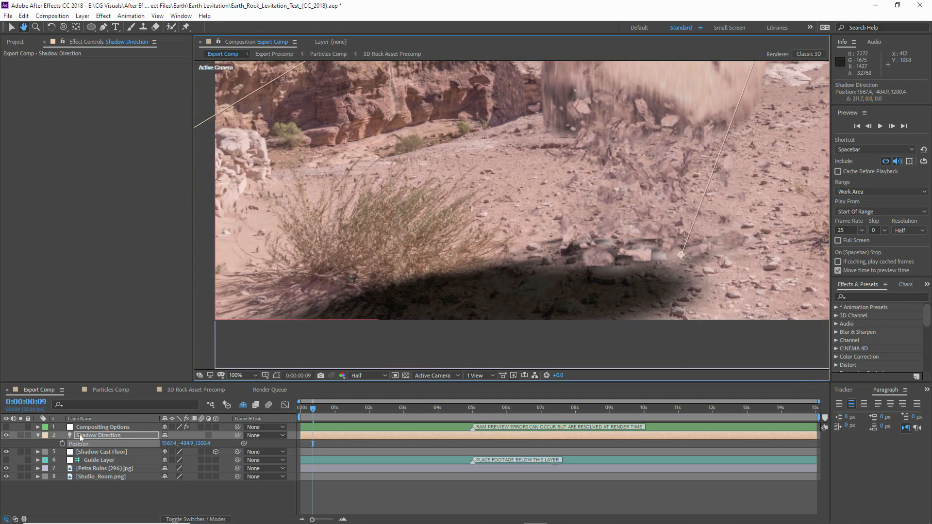
pyautogui.click(95, 468)
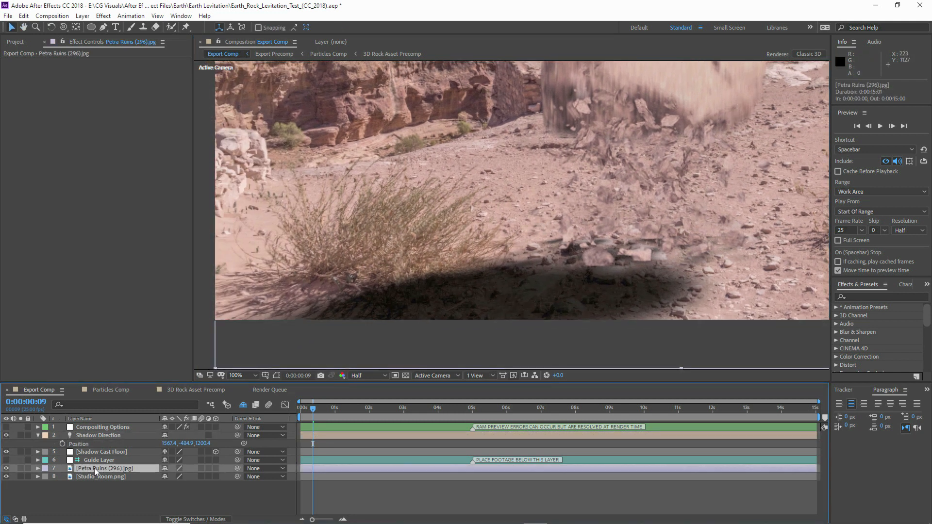
pyautogui.hotkey('ctrl', 'd')
pyautogui.moveTo(86, 468); pyautogui.dragTo(89, 447)
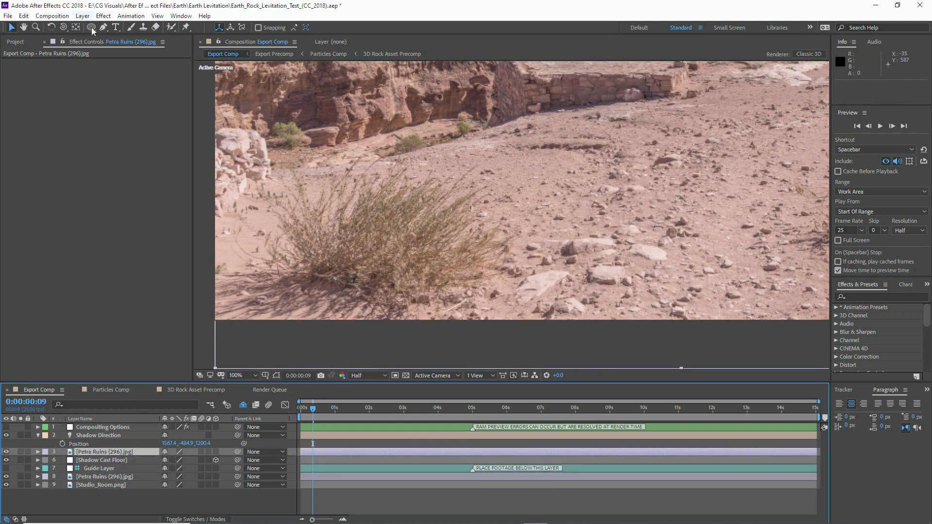
# Draw a Pen mask around the dry bush on the duplicated Petra Ruins layer, feather it 93 pixels, and hide the mask outline
pyautogui.click(103, 27)
pyautogui.click(379, 298)
pyautogui.moveTo(413, 286); pyautogui.dragTo(428, 281)
pyautogui.hotkey('ctrl', 'z')
pyautogui.hotkey('ctrl', 'z')
pyautogui.click(458, 275)
pyautogui.moveTo(476, 255); pyautogui.dragTo(485, 252)
pyautogui.moveTo(479, 235); pyautogui.dragTo(433, 218)
pyautogui.moveTo(430, 195); pyautogui.dragTo(374, 189)
pyautogui.moveTo(343, 228); pyautogui.dragTo(279, 251)
pyautogui.moveTo(279, 268); pyautogui.dragTo(288, 267)
pyautogui.moveTo(336, 272); pyautogui.dragTo(367, 294)
pyautogui.click(379, 298)
pyautogui.press('f')
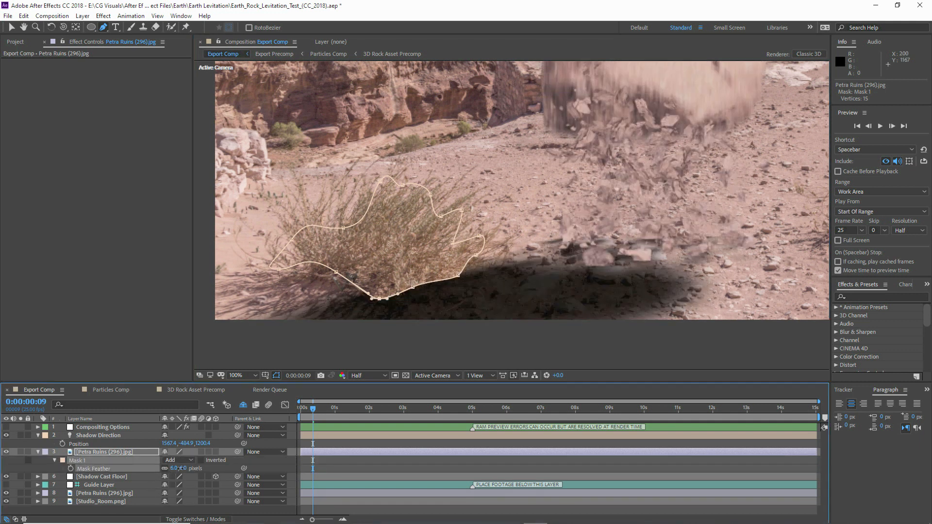
pyautogui.click(277, 375)
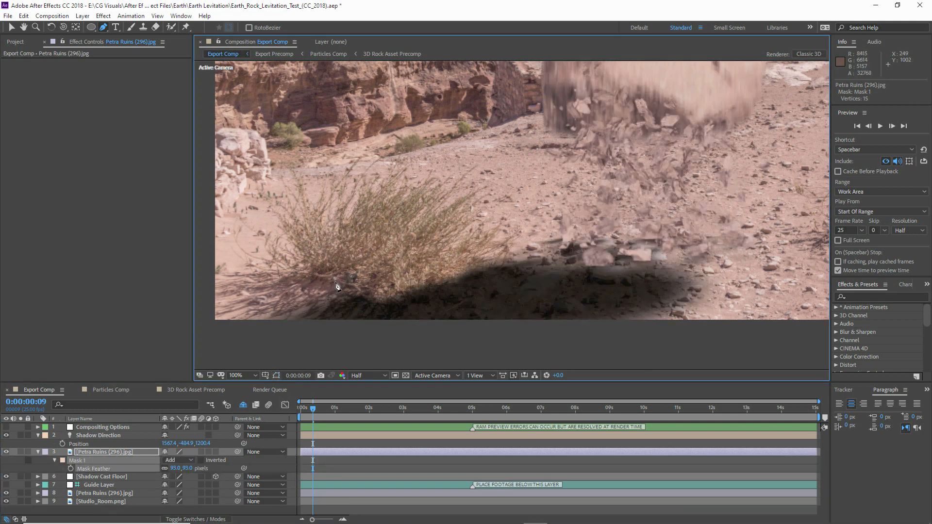
# Apply Extract to the masked bush layer using the Red channel, Black Point 109, White Point 140, Black Softness 62 and White Softness 87
pyautogui.click(103, 17)
pyautogui.moveTo(120, 170)
pyautogui.click(263, 224)
pyautogui.click(135, 132)
pyautogui.click(121, 153)
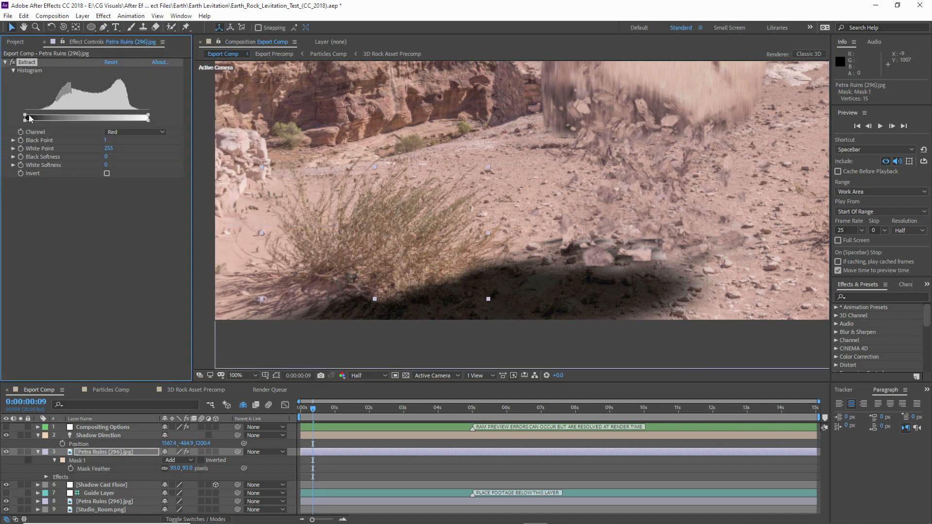
pyautogui.moveTo(66, 119); pyautogui.dragTo(77, 120)
pyautogui.moveTo(149, 116); pyautogui.dragTo(55, 121)
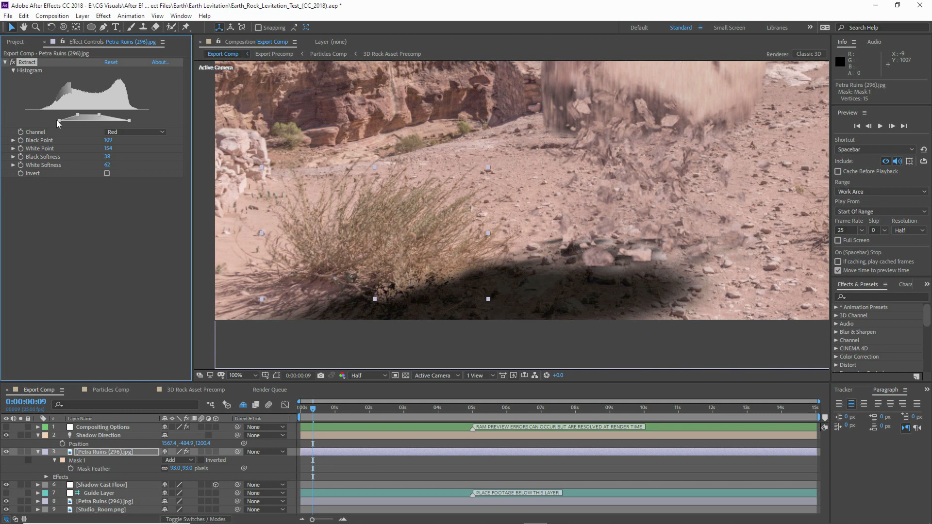
pyautogui.moveTo(100, 113); pyautogui.dragTo(92, 115)
# Set a 0-pixel Mask Expansion keyframe for the bush mask at frame 6
pyautogui.moveTo(313, 412)
pyautogui.mouseDown()
pyautogui.moveTo(301, 413)
pyautogui.moveTo(309, 413)
pyautogui.mouseUp()
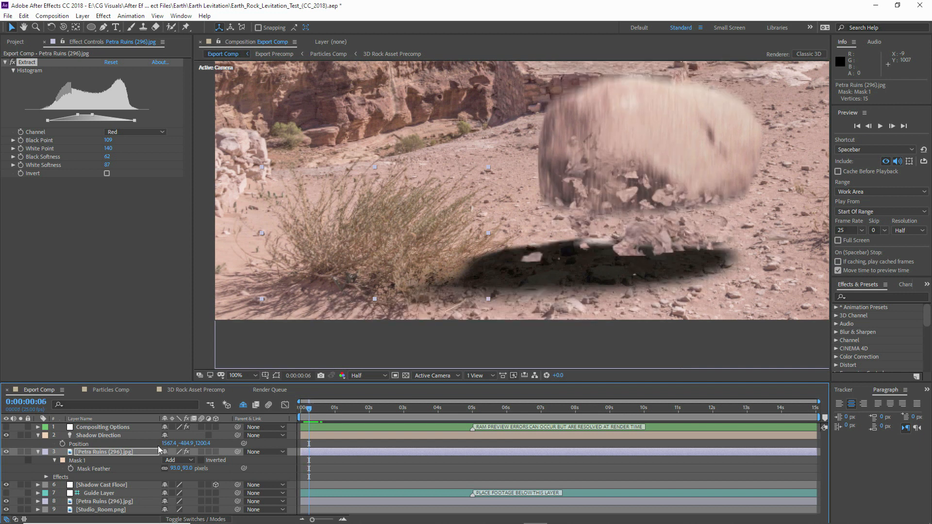
pyautogui.click(53, 460)
pyautogui.click(54, 460)
pyautogui.click(70, 493)
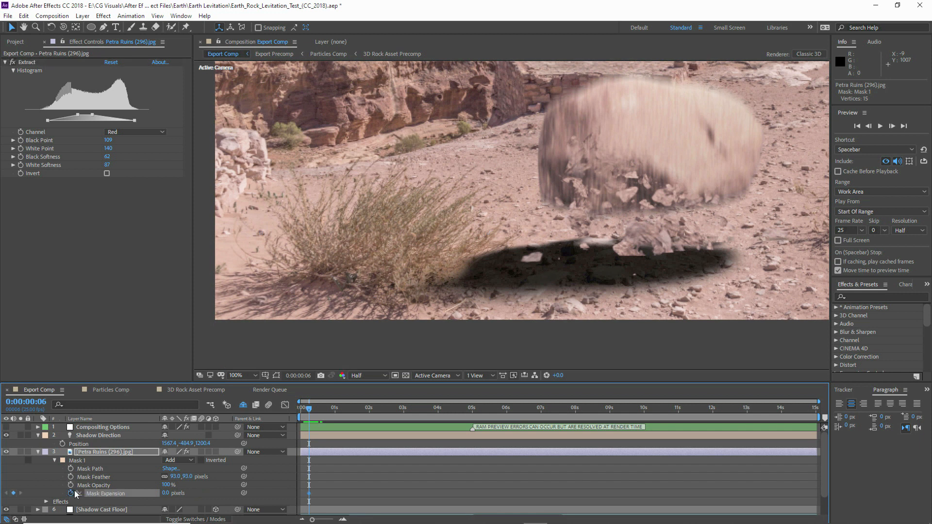
# Set the bush mask's expansion at frame 9 to about -103 pixels and check the shadow through frame 17
pyautogui.moveTo(312, 413); pyautogui.dragTo(314, 414)
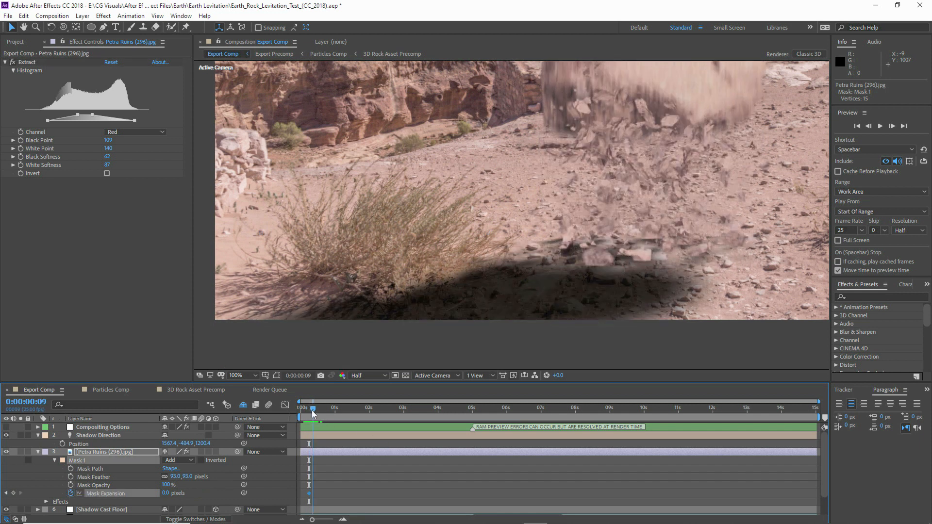
pyautogui.moveTo(167, 492); pyautogui.dragTo(55, 509)
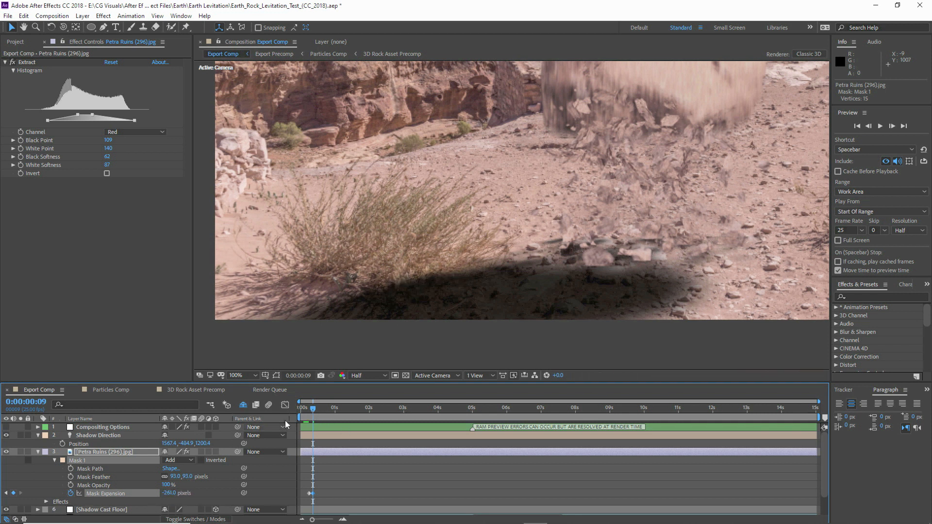
pyautogui.moveTo(201, 487); pyautogui.dragTo(235, 485)
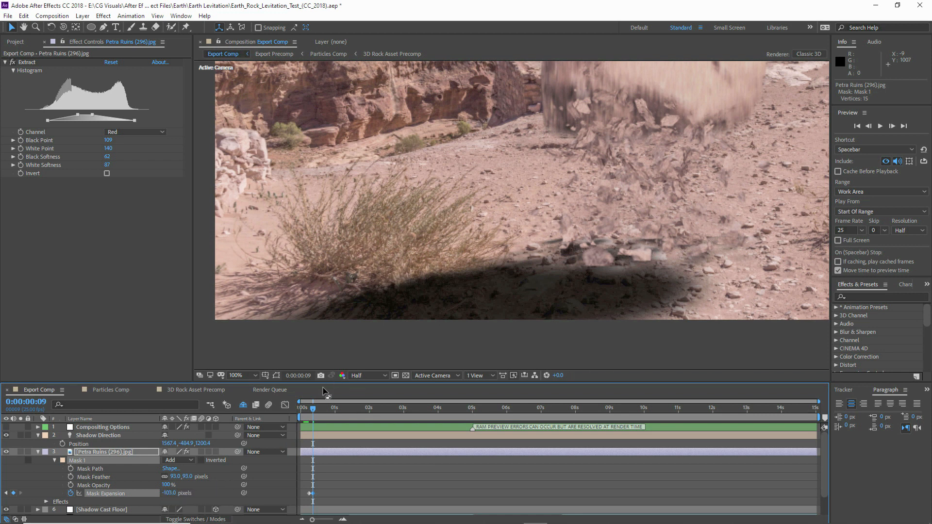
pyautogui.moveTo(307, 412); pyautogui.dragTo(323, 412)
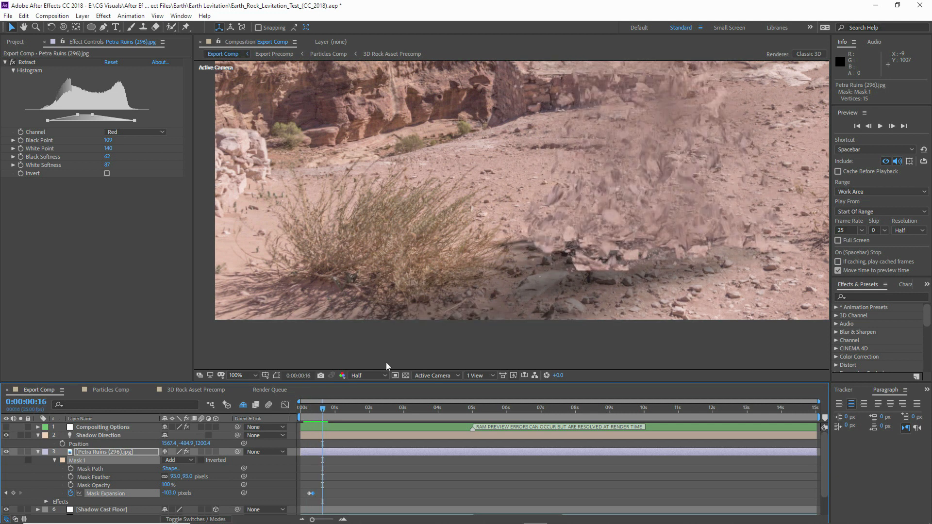
pyautogui.scroll(-2, 592, 206)
pyautogui.moveTo(316, 412); pyautogui.dragTo(325, 412)
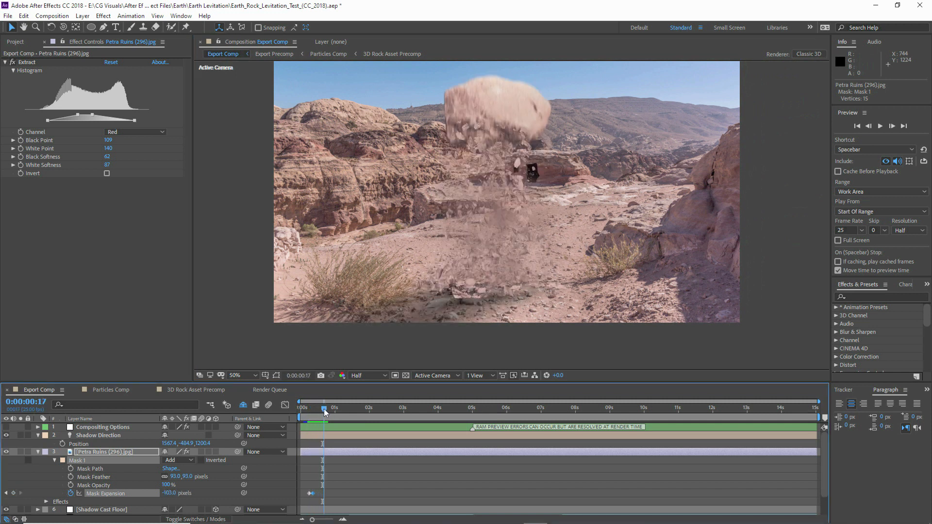
# Collapse the bush layer's properties, select Compositing Options at frame 21, and take a snapshot of the composition for comparison
pyautogui.click(39, 452)
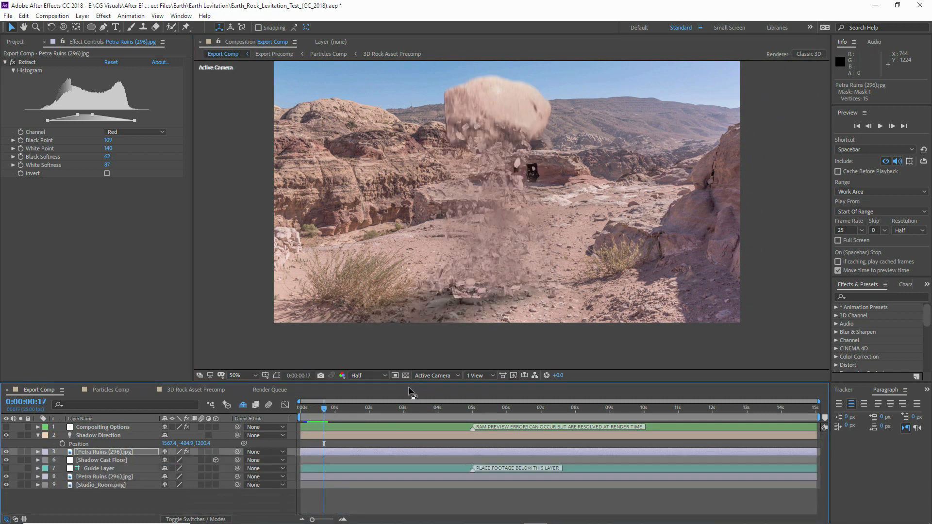
pyautogui.click(328, 411)
pyautogui.click(91, 435)
pyautogui.click(92, 429)
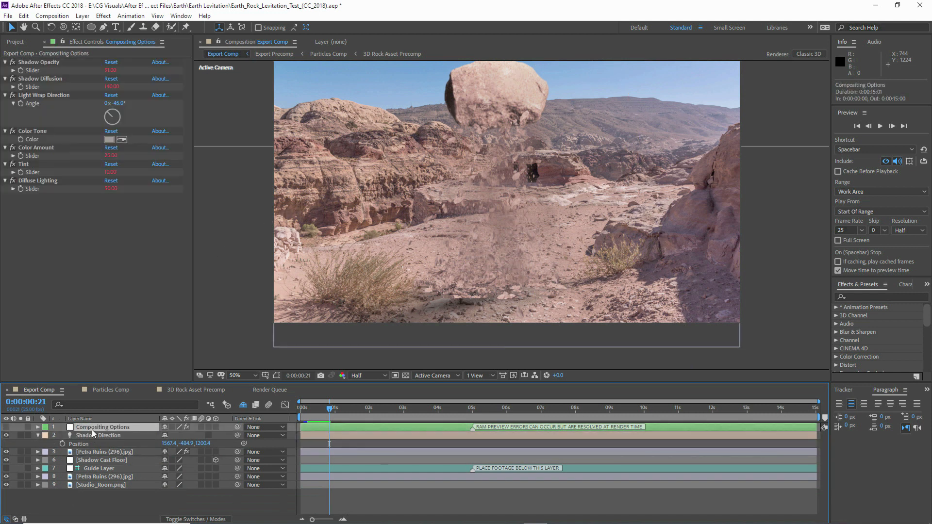
pyautogui.moveTo(425, 131); pyautogui.dragTo(414, 139)
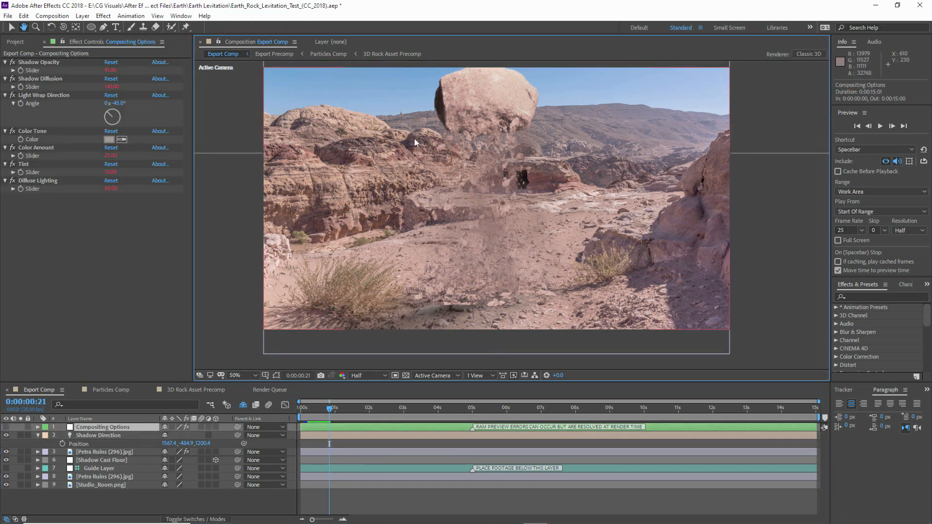
pyautogui.click(321, 376)
# Sample the pink desert ground for the Color Tone and set the Color Amount to 31
pyautogui.click(121, 140)
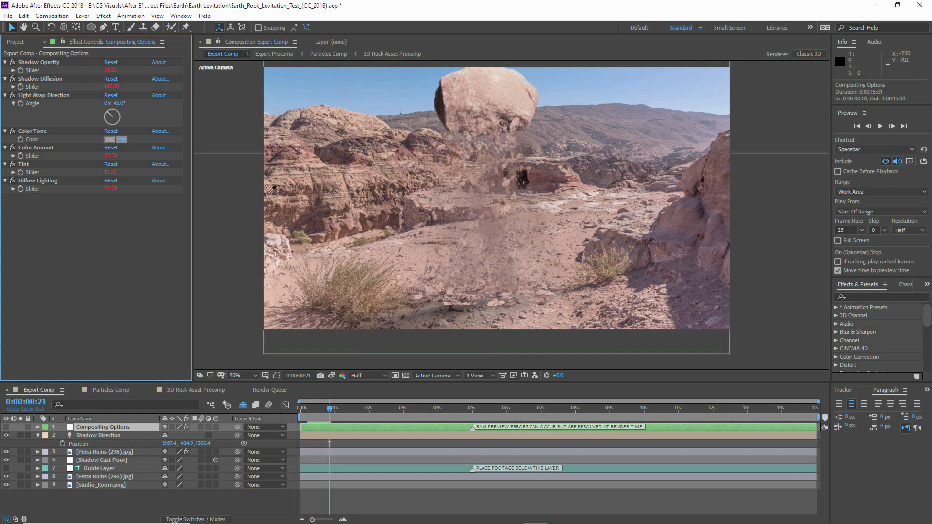
pyautogui.click(563, 241)
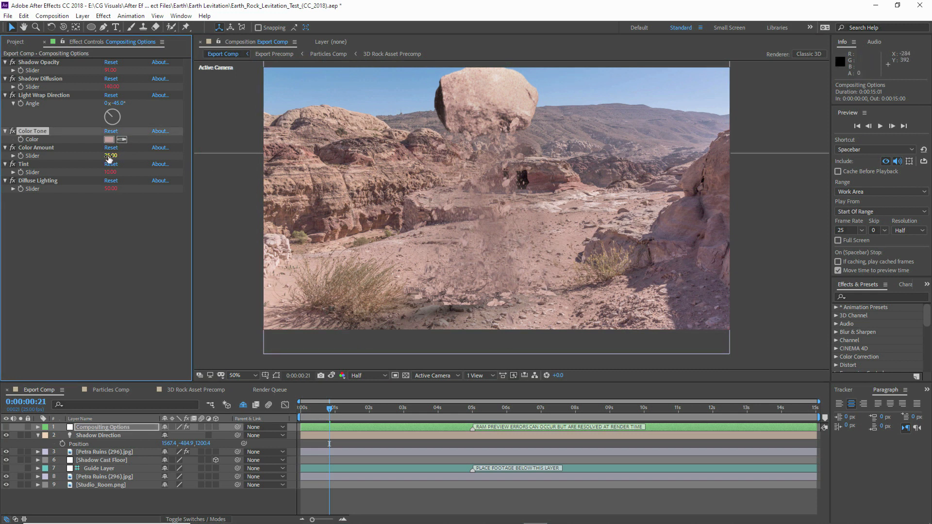
pyautogui.moveTo(123, 156)
pyautogui.mouseDown()
pyautogui.moveTo(134, 156)
pyautogui.moveTo(105, 156)
pyautogui.moveTo(116, 158)
pyautogui.mouseUp()
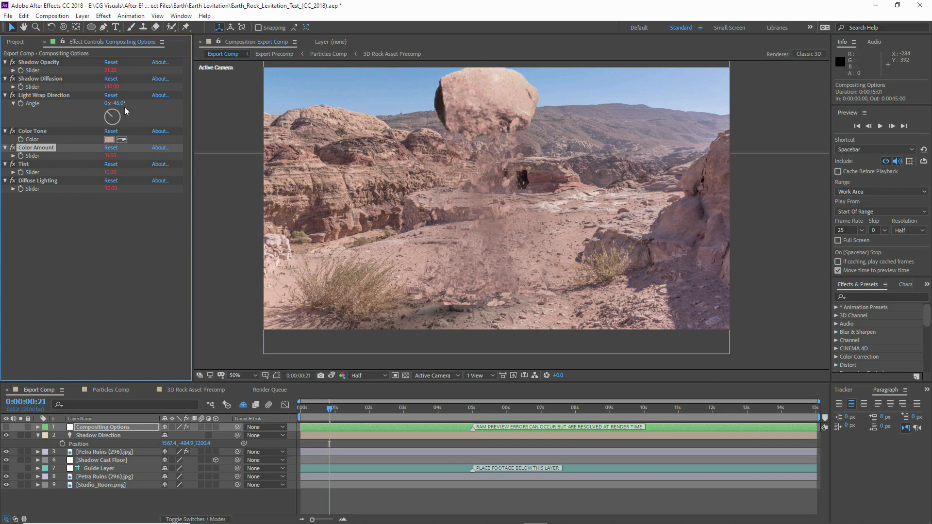
# Switch the composition preview to Full resolution and inspect the floating debris up close
pyautogui.scroll(1, 493, 193)
pyautogui.moveTo(451, 173); pyautogui.dragTo(459, 268)
pyautogui.click(361, 376)
pyautogui.click(364, 398)
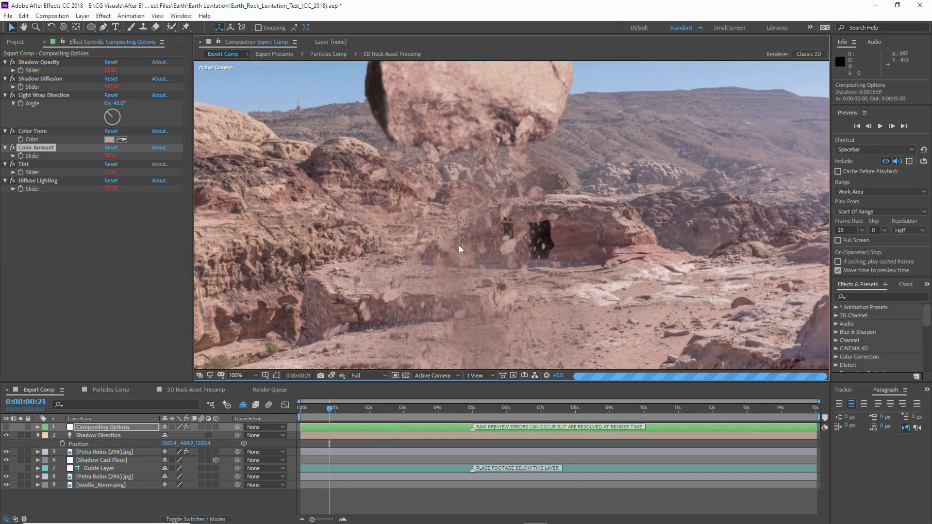
pyautogui.moveTo(455, 243); pyautogui.dragTo(437, 191)
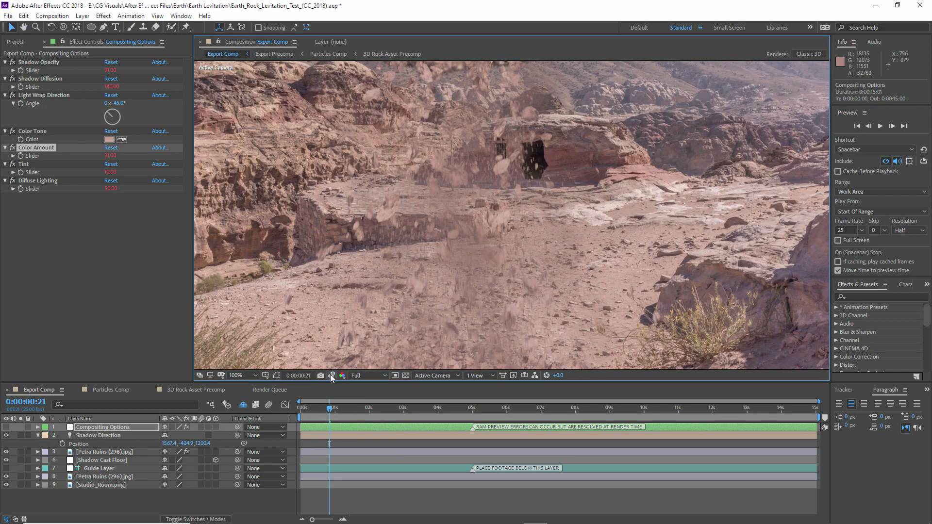
# Set the Light Wrap Direction angle to +55° and compare the debris with the stored snapshot
pyautogui.moveTo(112, 117); pyautogui.dragTo(121, 112)
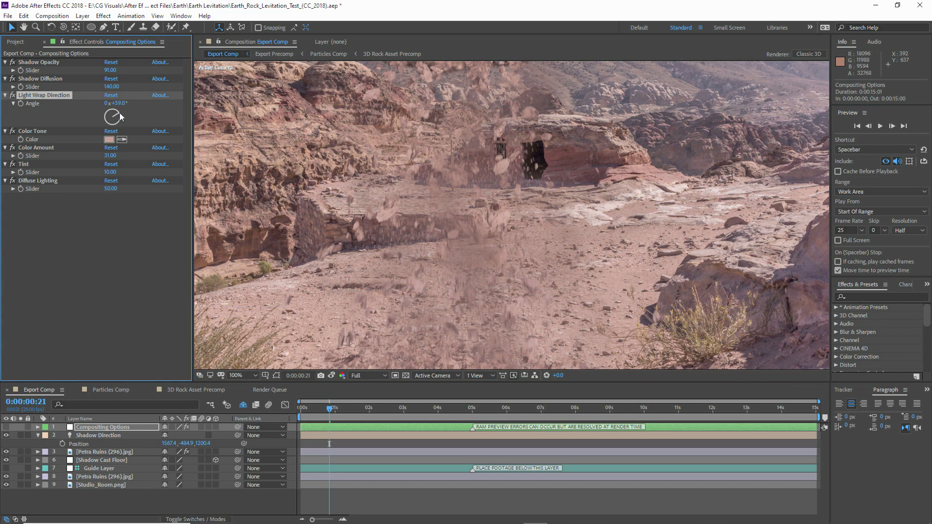
pyautogui.click(331, 378)
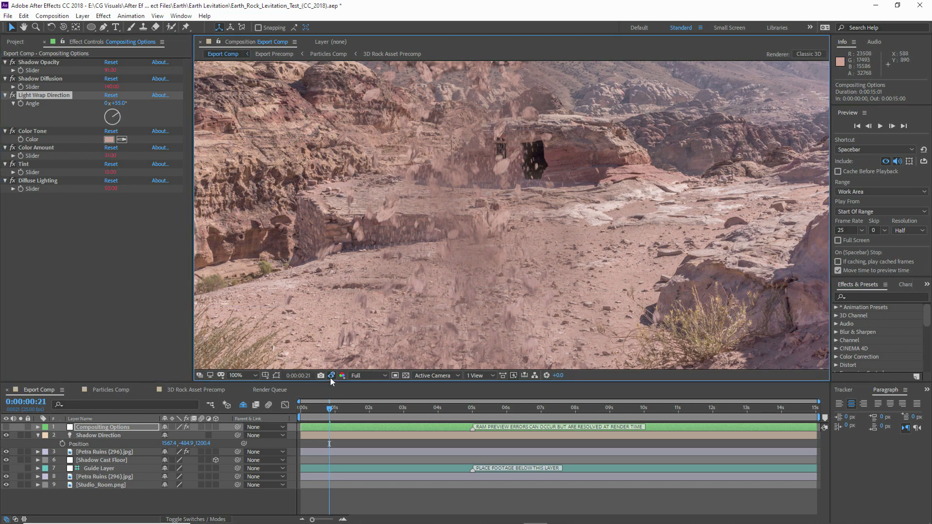
pyautogui.click(331, 377)
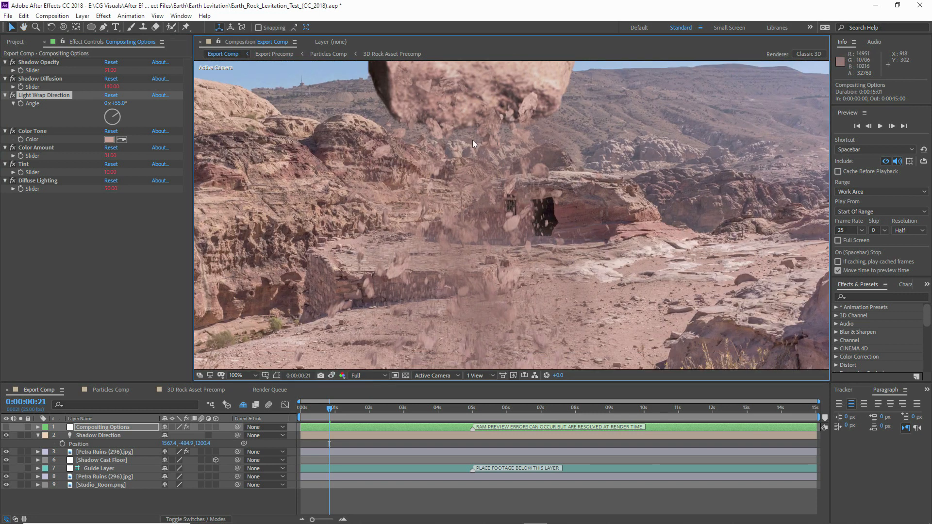
pyautogui.moveTo(453, 274); pyautogui.dragTo(443, 235)
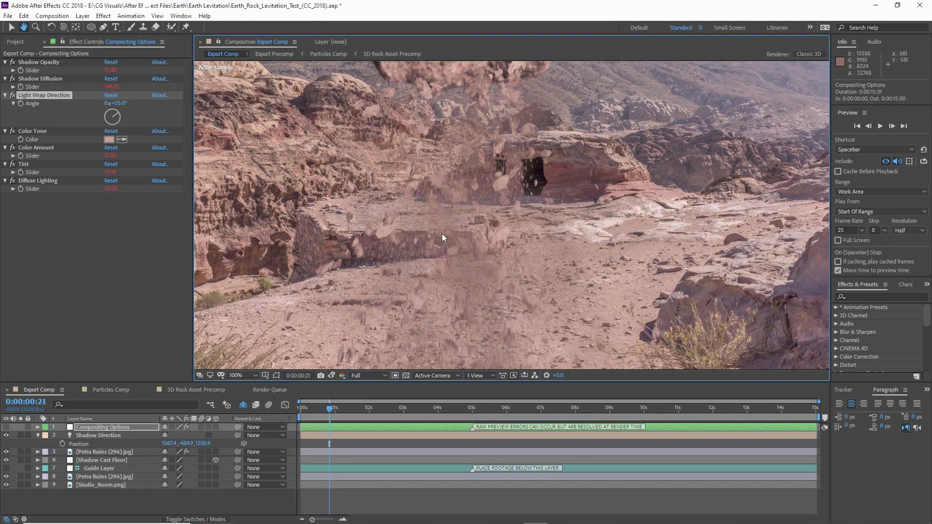
pyautogui.scroll(-2, 357, 192)
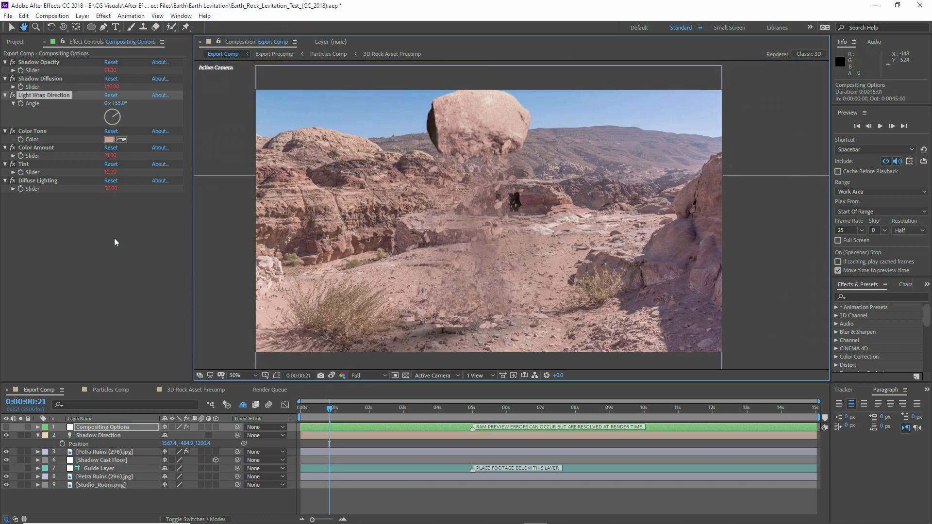
# Try a Diffuse Lighting value of about 68, undo it, and adjust the Color Amount and Tint sliders
pyautogui.moveTo(109, 188); pyautogui.dragTo(93, 187)
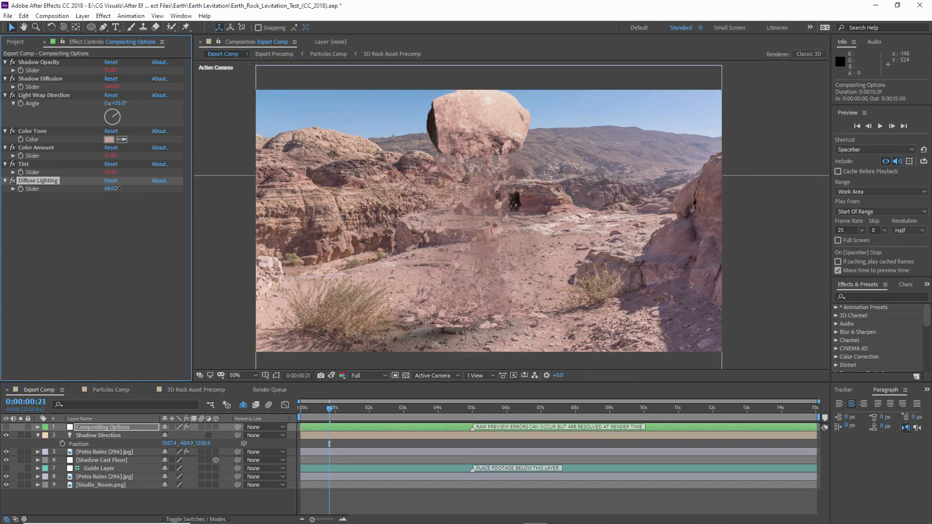
pyautogui.hotkey('ctrl', 'z')
pyautogui.moveTo(110, 156)
pyautogui.mouseDown()
pyautogui.moveTo(101, 155)
pyautogui.moveTo(111, 172)
pyautogui.mouseUp()
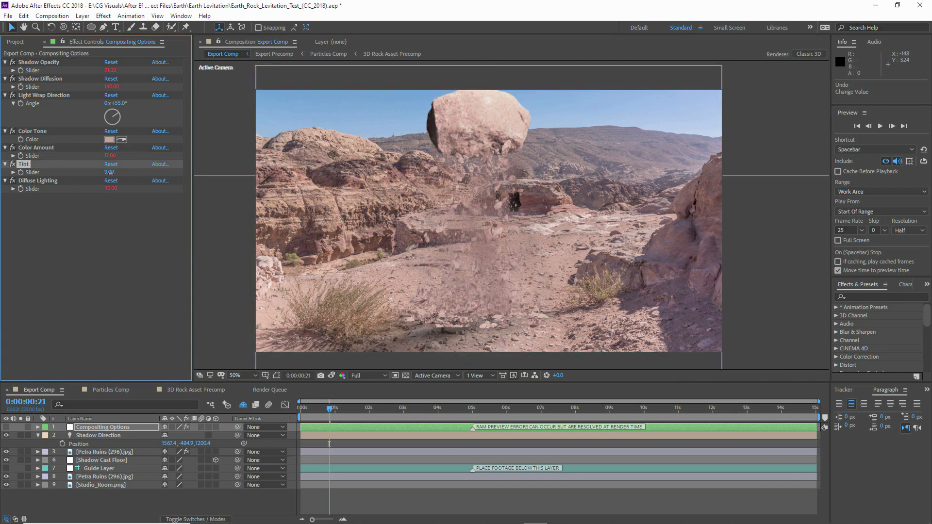
# Lower the Shadow Opacity, set the Shadow Diffusion to 42, and check the ground shadow at frames 8 and 4
pyautogui.moveTo(116, 82); pyautogui.dragTo(100, 69)
pyautogui.moveTo(406, 238); pyautogui.dragTo(389, 231)
pyautogui.click(37, 436)
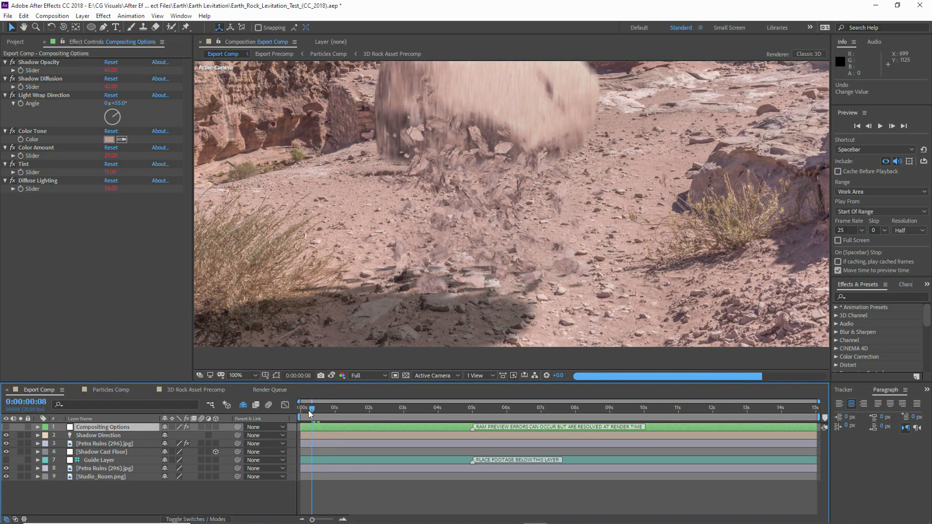
pyautogui.moveTo(307, 411); pyautogui.dragTo(306, 411)
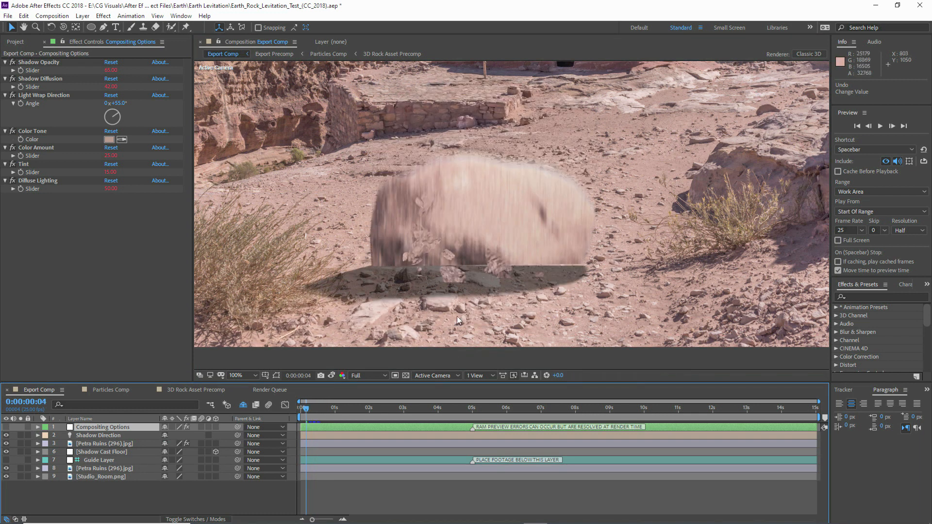
# Import Earth_Crater_Close_04.png from the Craters Full folder as footage, viewing the crater files as larger thumbnails
pyautogui.click(15, 42)
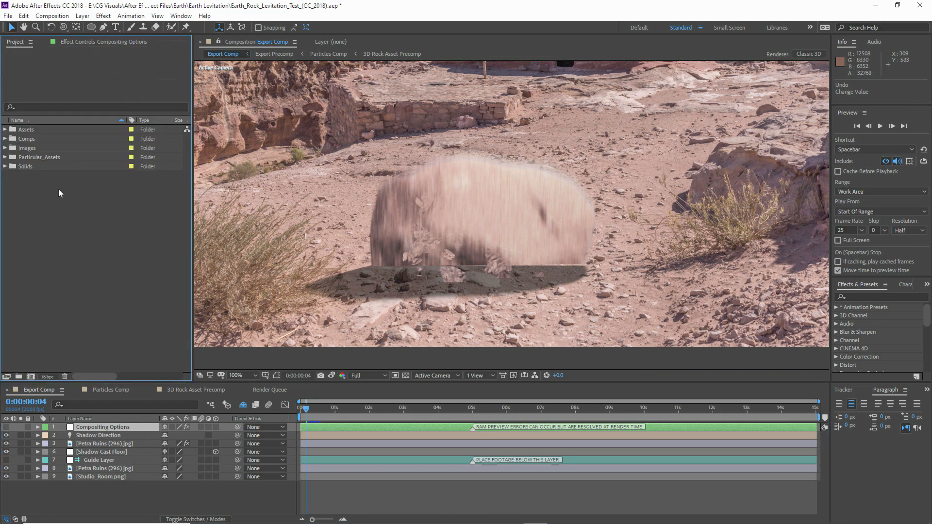
pyautogui.rightClick(29, 202)
pyautogui.moveTo(121, 250)
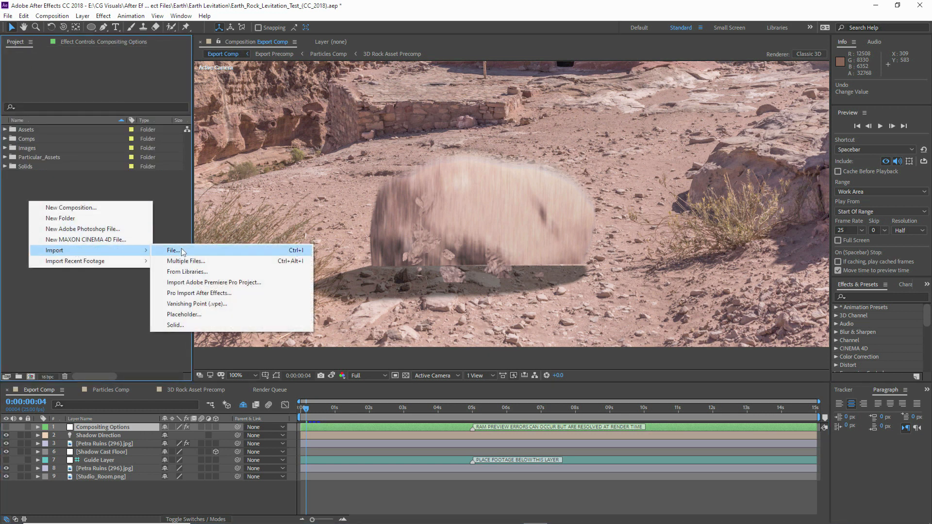
pyautogui.click(181, 249)
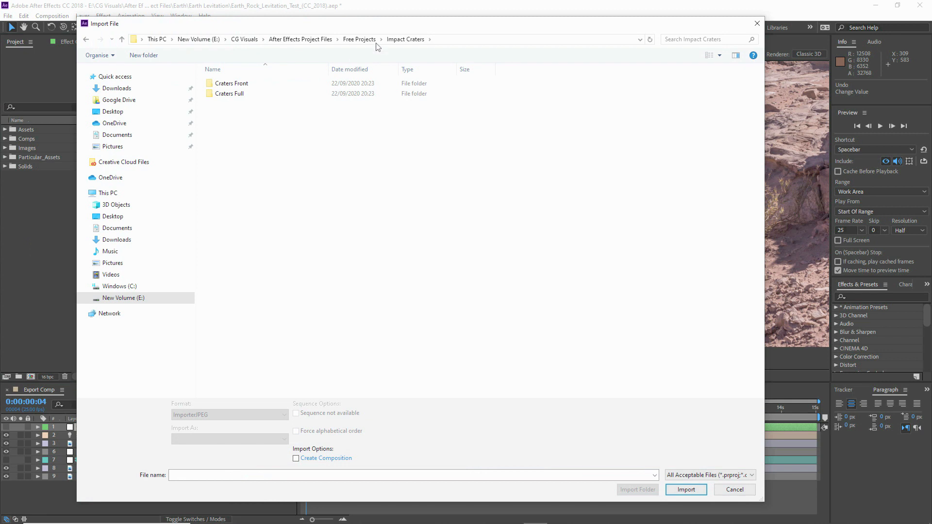
pyautogui.click(234, 97)
pyautogui.doubleClick(232, 97)
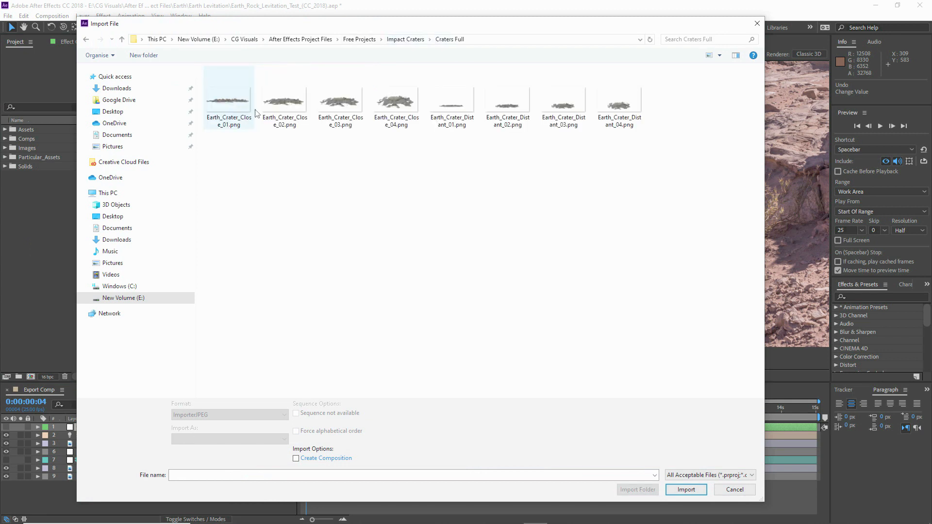
pyautogui.rightClick(302, 165)
pyautogui.moveTo(340, 171)
pyautogui.click(439, 170)
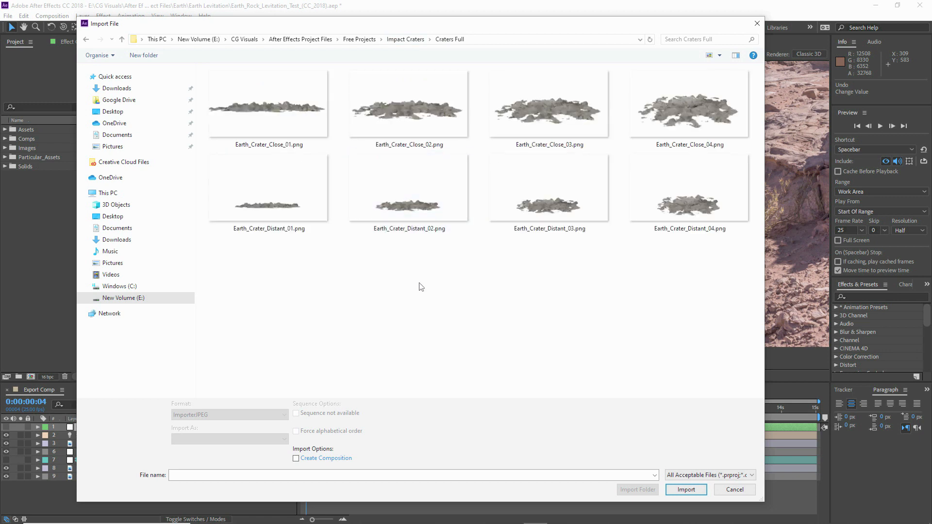
pyautogui.click(663, 108)
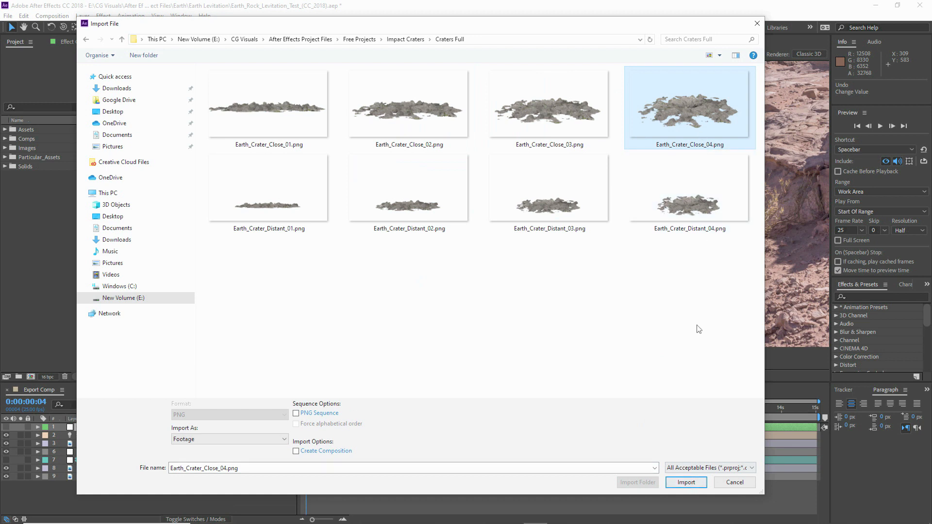
pyautogui.click(672, 484)
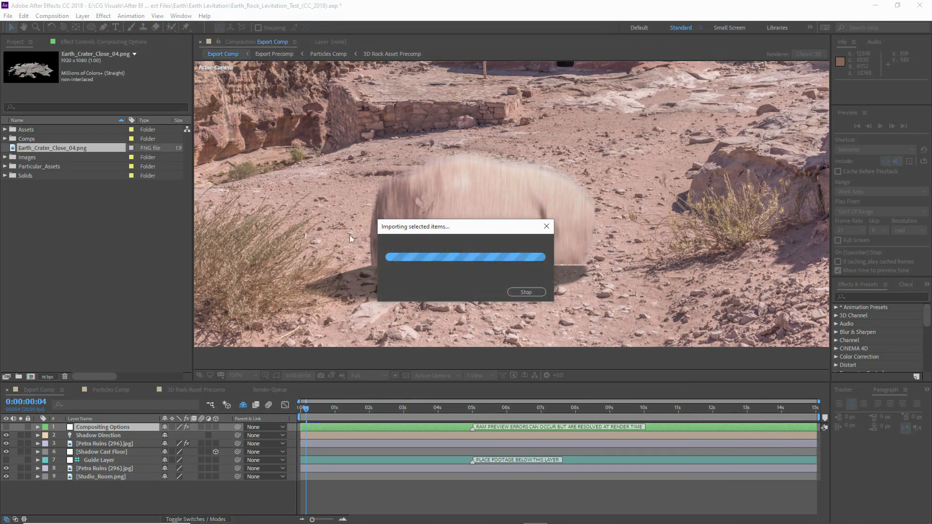
# Add the crater image to Export Comp as a layer and set its Scale to 58%
pyautogui.moveTo(42, 146); pyautogui.dragTo(118, 426)
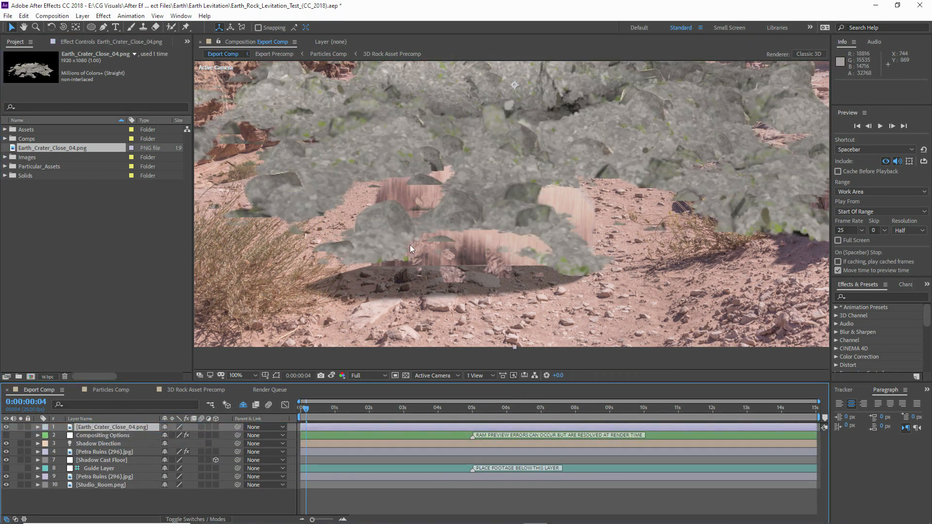
pyautogui.scroll(-2, 411, 245)
pyautogui.press('s')
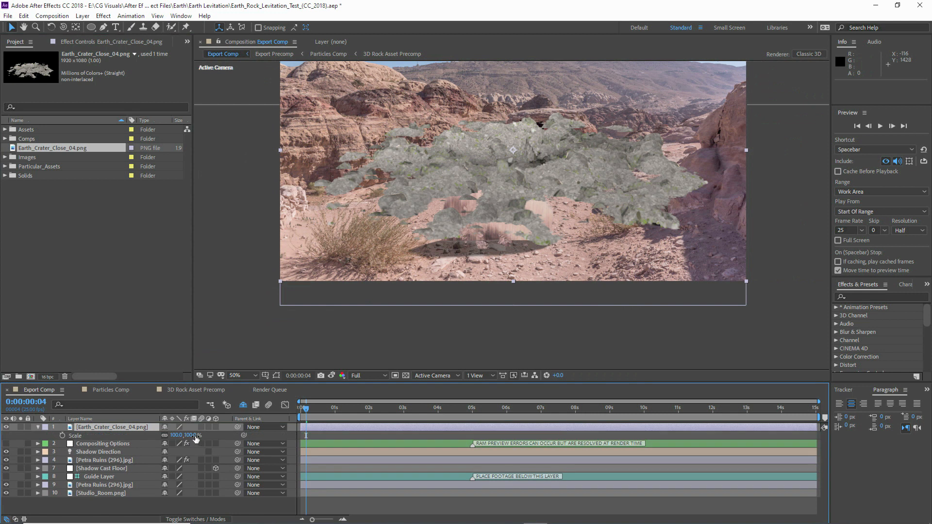
pyautogui.click(177, 435)
pyautogui.write('58')
pyautogui.press('Return')
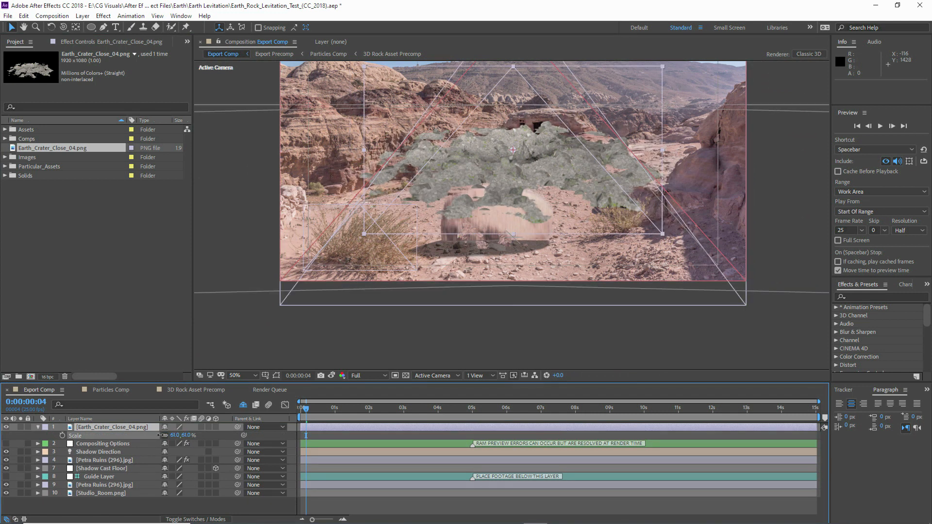
# Set the preview resolution to Half and move the crater down onto the ground beneath the debris, at about 874, 860
pyautogui.click(365, 375)
pyautogui.click(359, 416)
pyautogui.moveTo(534, 164); pyautogui.dragTo(510, 243)
pyautogui.scroll(2, 510, 243)
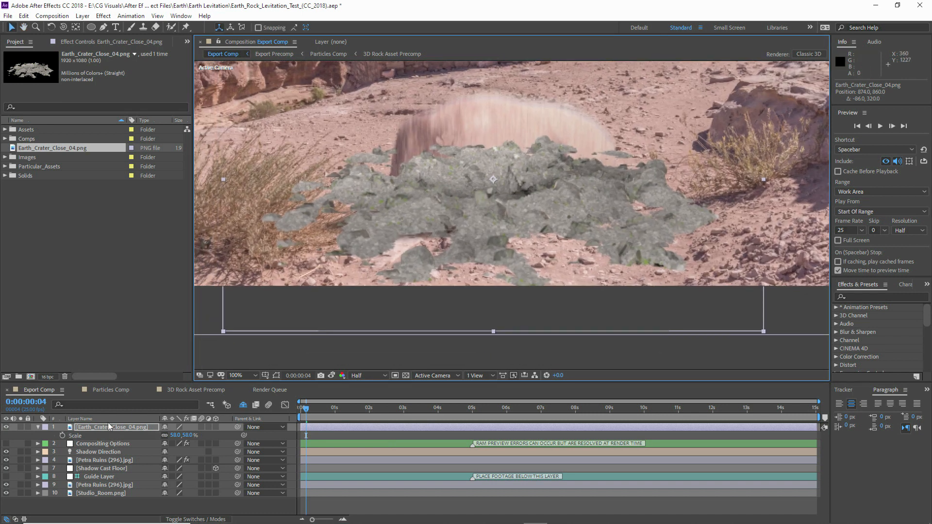
# Reveal the shy layers, place the crater layer directly below Shadow Cast Floor, and nudge it down to about 872, 890
pyautogui.click(243, 405)
pyautogui.moveTo(96, 431); pyautogui.dragTo(107, 474)
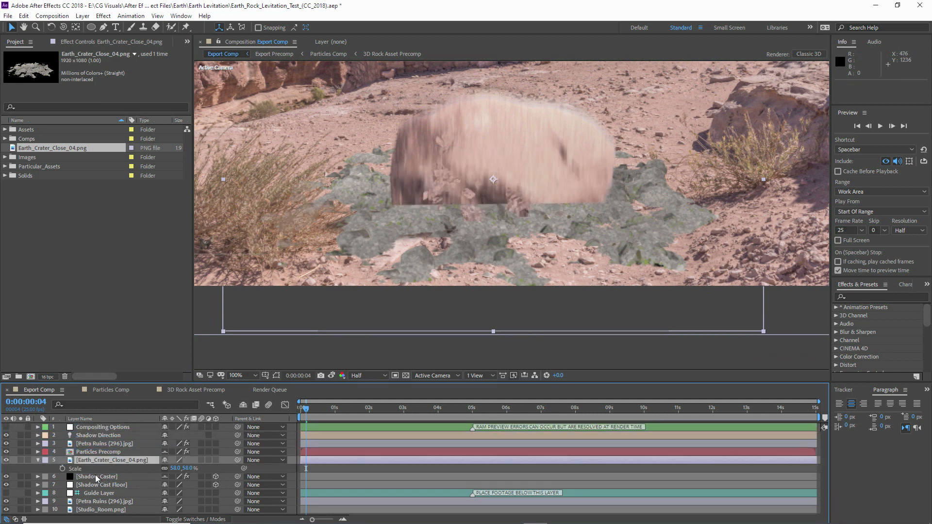
pyautogui.moveTo(95, 462); pyautogui.dragTo(99, 492)
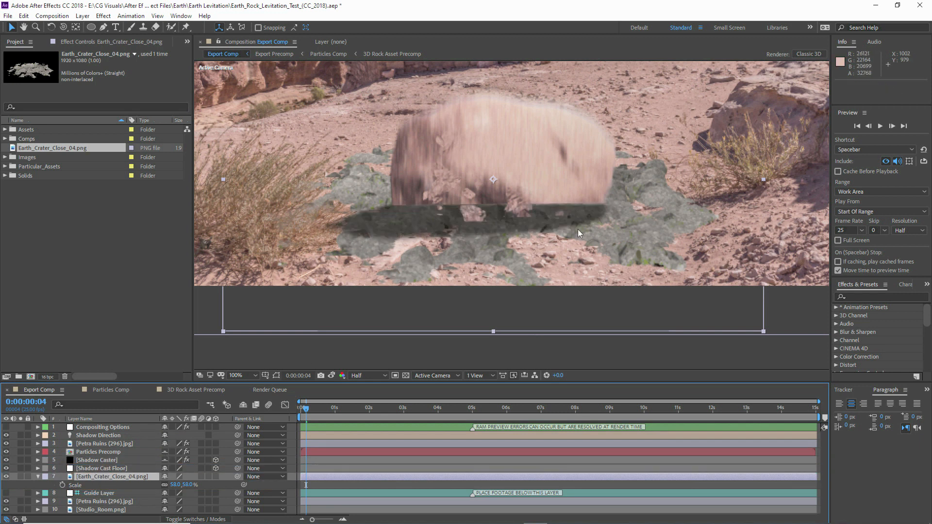
pyautogui.moveTo(627, 203); pyautogui.dragTo(625, 220)
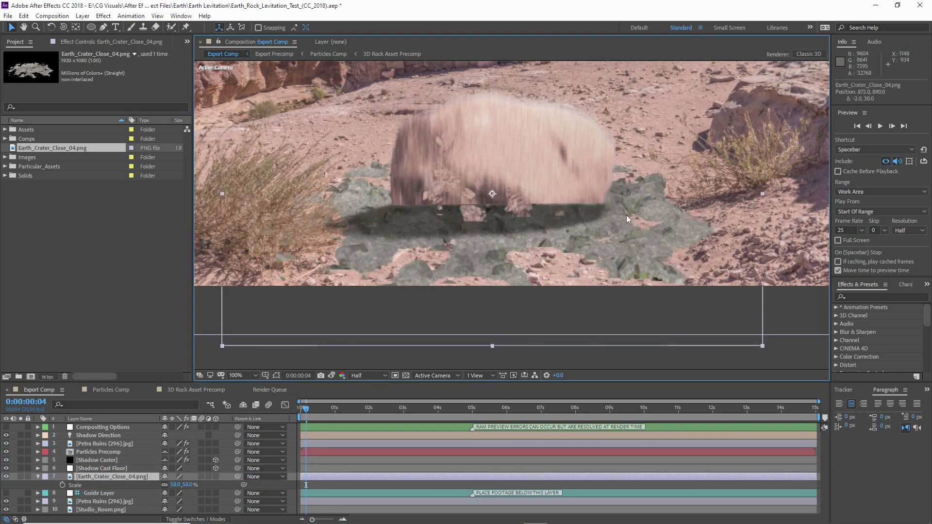
# At the first frame, shrink the crater to about 45.2 by 36.9% scale and reposition it to about 876, 901
pyautogui.moveTo(306, 411)
pyautogui.mouseDown()
pyautogui.moveTo(314, 411)
pyautogui.moveTo(300, 412)
pyautogui.mouseUp()
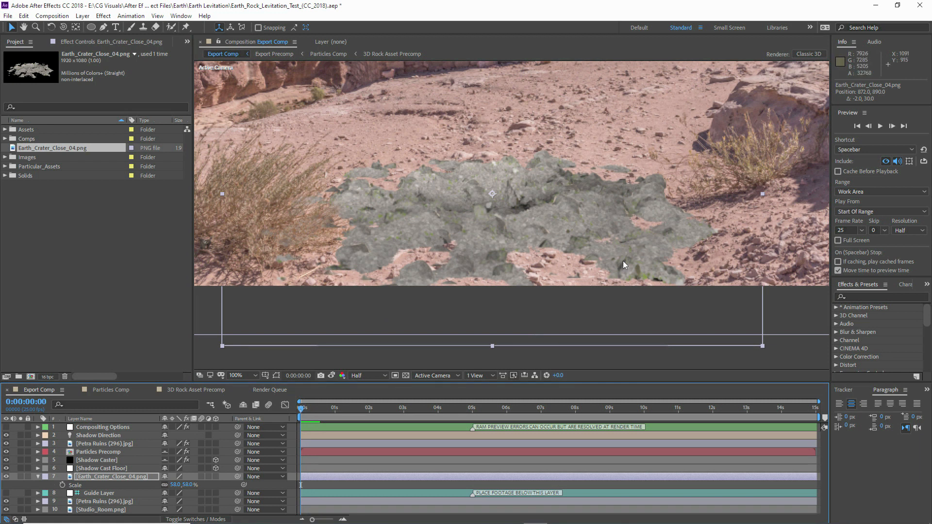
pyautogui.moveTo(762, 347); pyautogui.dragTo(702, 295)
pyautogui.moveTo(527, 247); pyautogui.dragTo(529, 252)
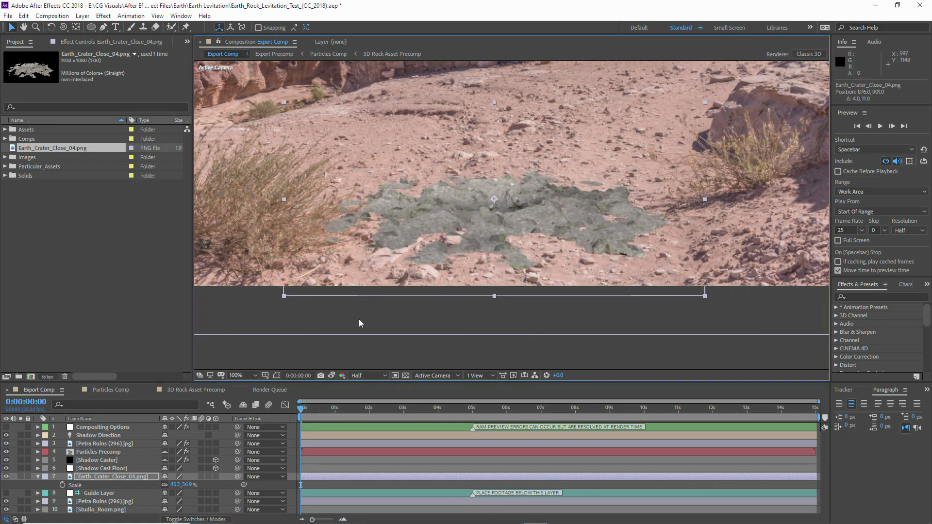
pyautogui.moveTo(482, 204); pyautogui.dragTo(491, 217)
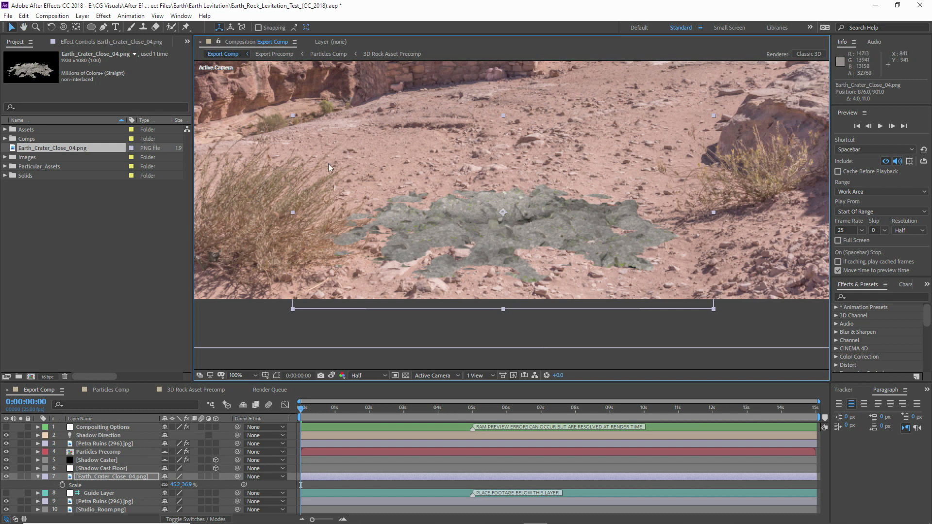
# Apply Tritone to the crater, sampling midtones and shadows from the desert ground and choosing a pale pink highlight colour
pyautogui.click(103, 16)
pyautogui.moveTo(147, 116)
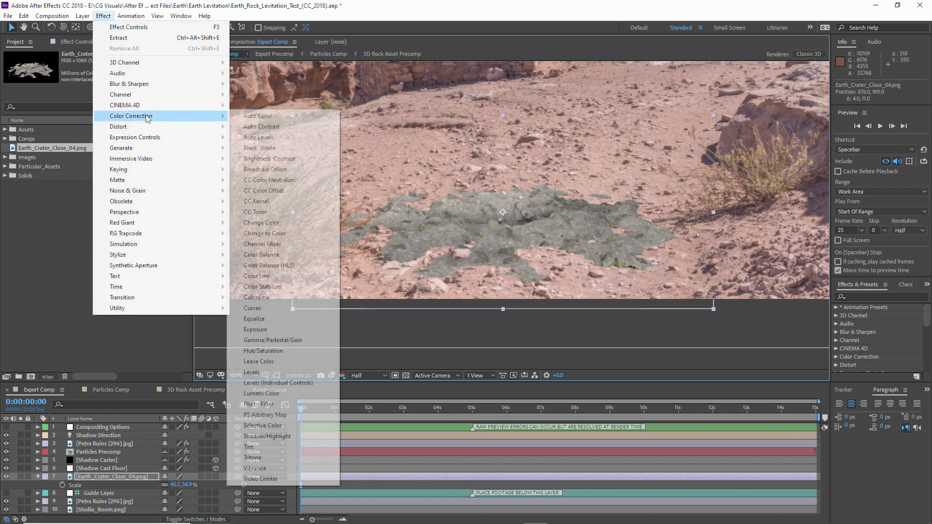
pyautogui.click(253, 457)
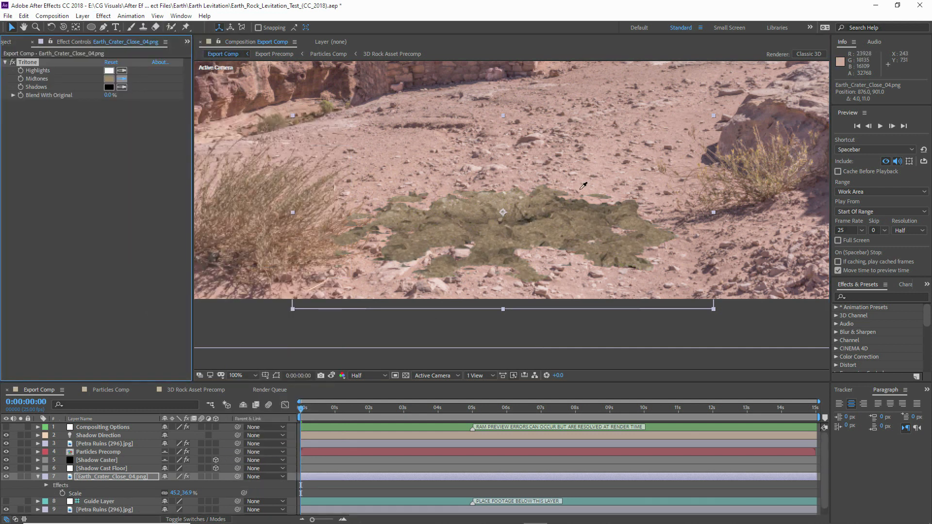
pyautogui.click(732, 210)
pyautogui.click(390, 267)
pyautogui.click(111, 73)
pyautogui.click(302, 392)
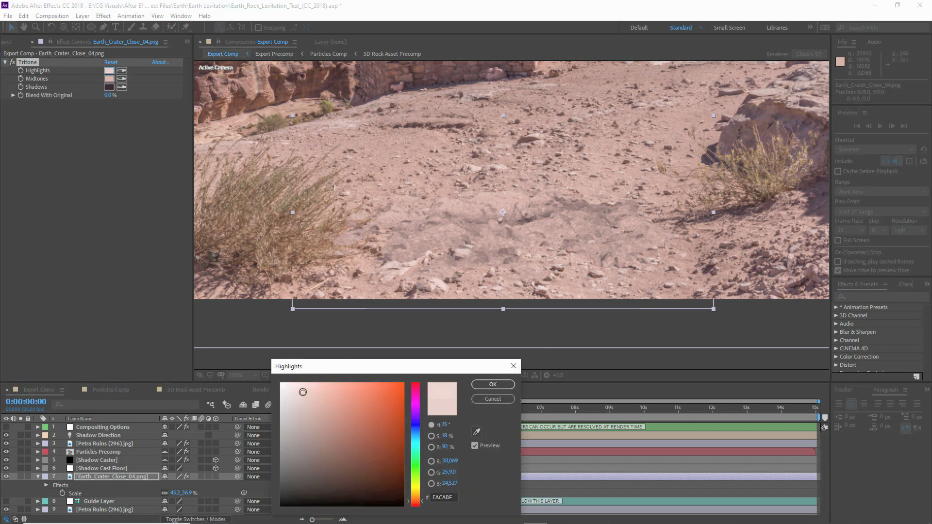
pyautogui.click(491, 384)
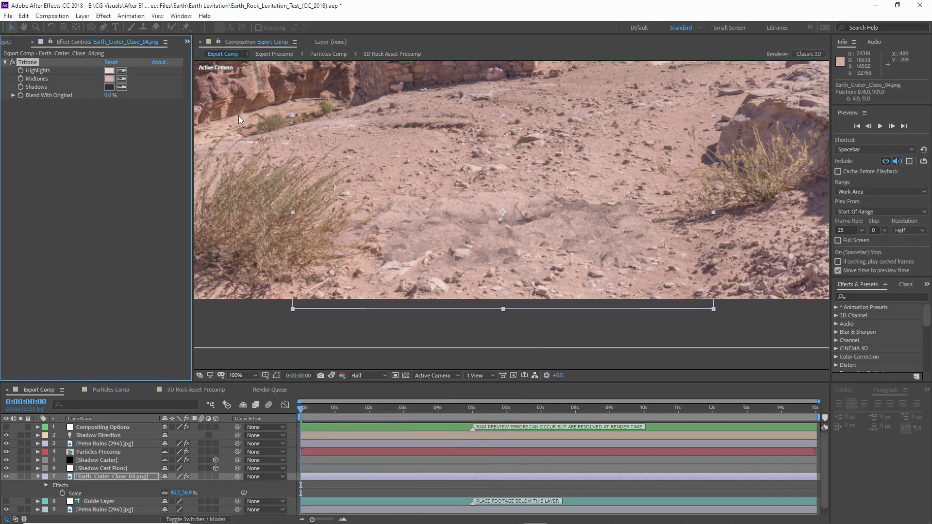
# Add a Curves effect to the crater layer and place it above Tritone
pyautogui.click(102, 16)
pyautogui.moveTo(143, 117)
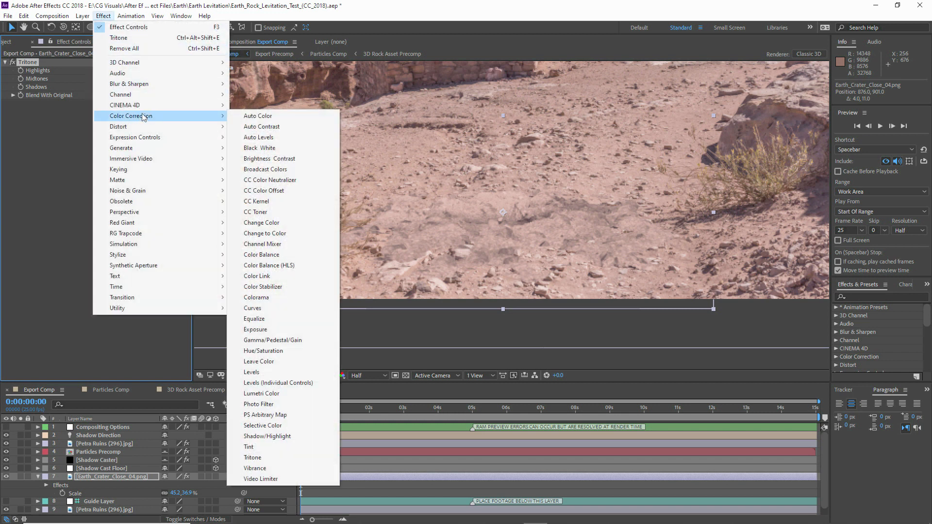
pyautogui.click(263, 309)
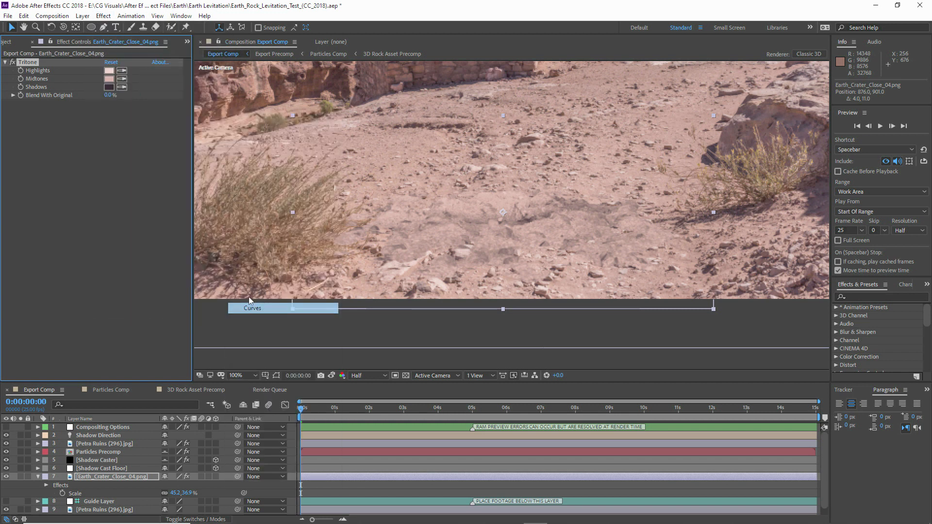
pyautogui.moveTo(37, 104); pyautogui.dragTo(42, 61)
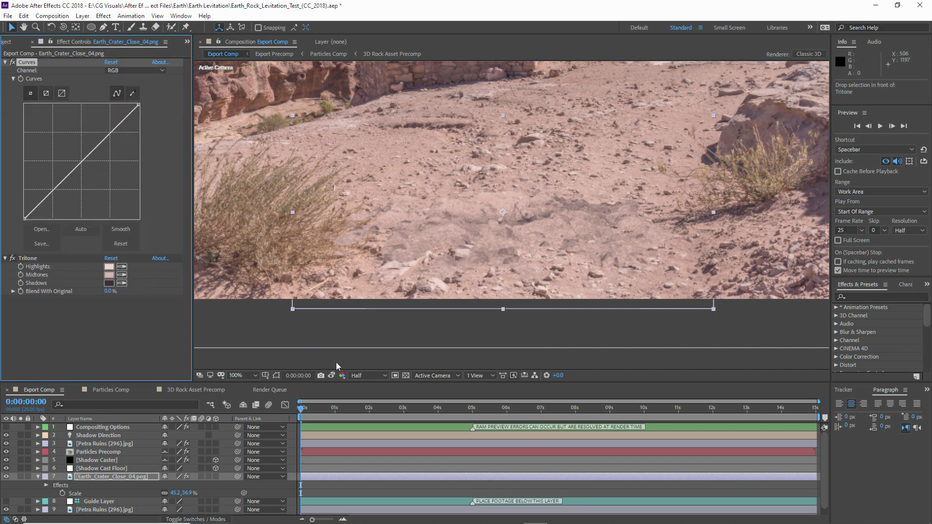
# View only the red channel and steepen the crater's red curve at both ends to match the ground contrast
pyautogui.click(343, 376)
pyautogui.click(356, 396)
pyautogui.click(118, 73)
pyautogui.click(121, 92)
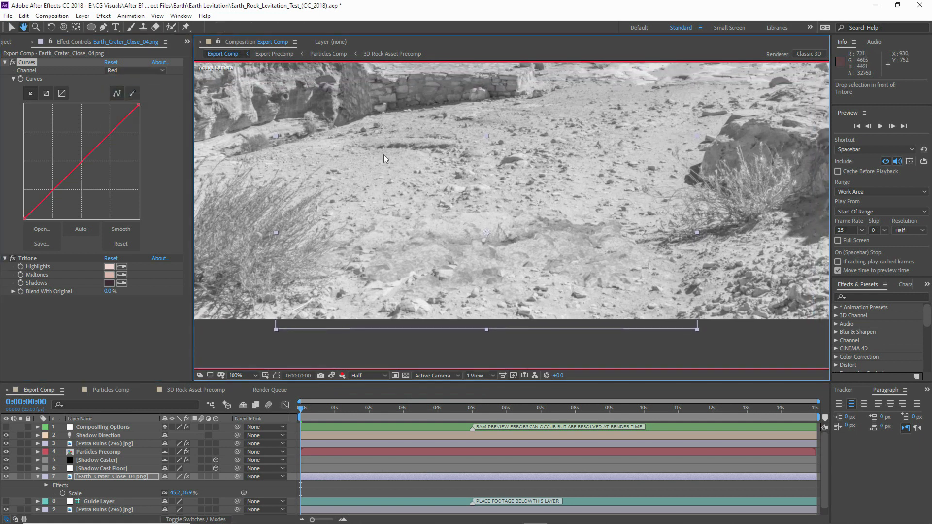
pyautogui.moveTo(137, 106); pyautogui.dragTo(104, 97)
pyautogui.moveTo(25, 218); pyautogui.dragTo(47, 227)
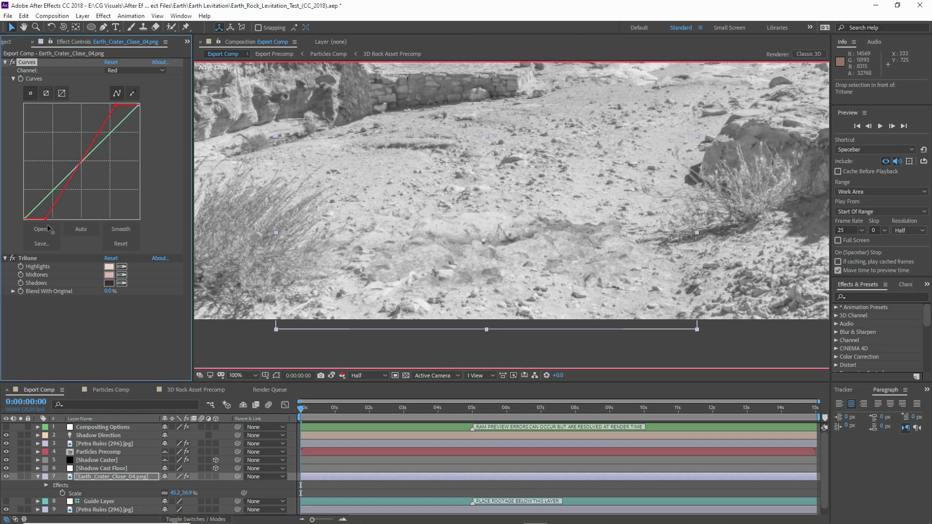
pyautogui.moveTo(117, 106); pyautogui.dragTo(99, 101)
# View only the green channel and steepen the crater's green curve at its highlight and shadow ends
pyautogui.click(342, 375)
pyautogui.click(361, 410)
pyautogui.click(135, 71)
pyautogui.click(136, 103)
pyautogui.moveTo(139, 105); pyautogui.dragTo(114, 105)
pyautogui.moveTo(24, 218); pyautogui.dragTo(35, 227)
pyautogui.moveTo(114, 104)
pyautogui.mouseDown()
pyautogui.moveTo(132, 104)
pyautogui.moveTo(120, 105)
pyautogui.mouseUp()
# View only the blue channel, steepen the crater's blue curve, and return to RGB to check the Curves effect
pyautogui.click(342, 375)
pyautogui.click(358, 420)
pyautogui.click(136, 70)
pyautogui.click(117, 110)
pyautogui.moveTo(24, 218); pyautogui.dragTo(44, 219)
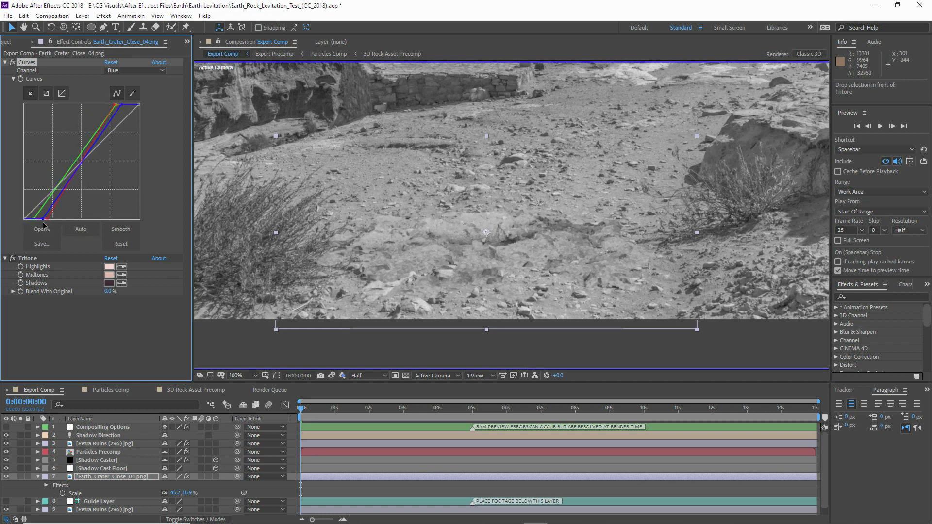
pyautogui.click(342, 376)
pyautogui.click(335, 386)
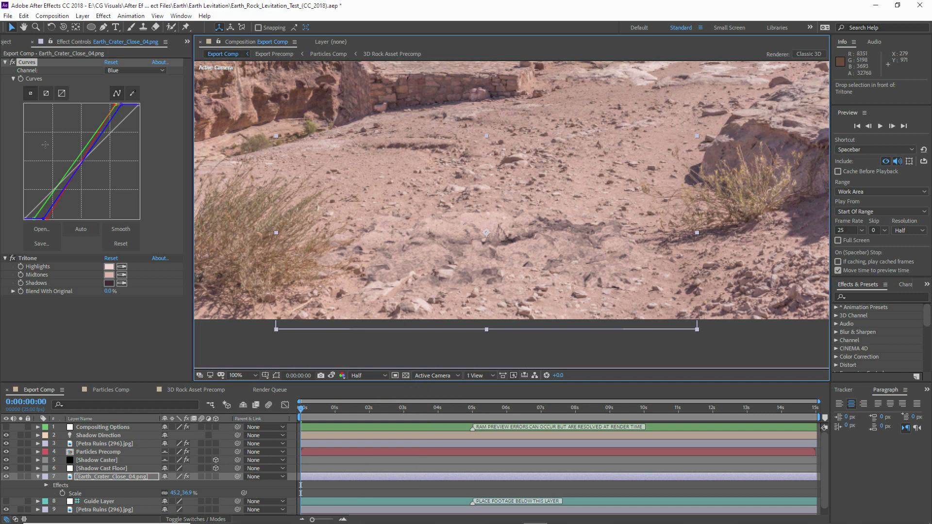
pyautogui.click(12, 65)
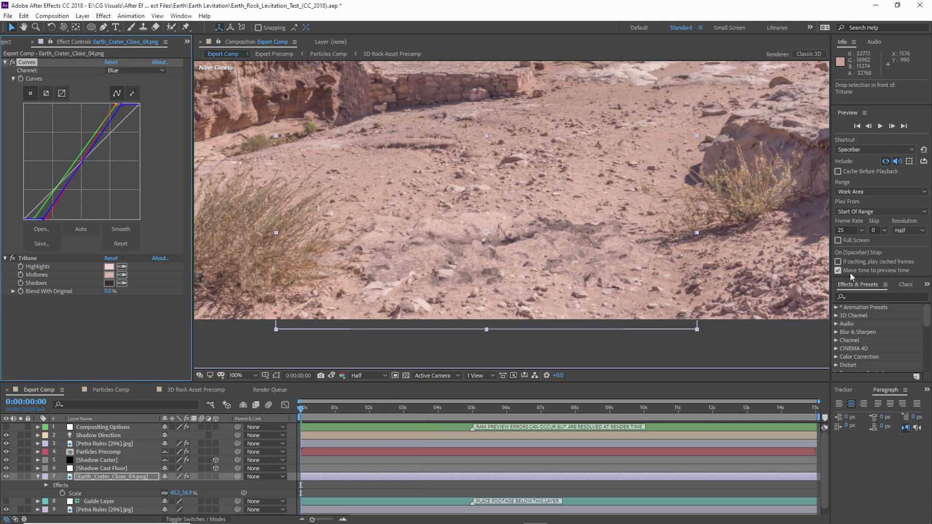
# Apply Bevel Alpha to the crater layer with Edge Thickness 48.60 and Light Intensity 0.13
pyautogui.click(863, 297)
pyautogui.write('bevel')
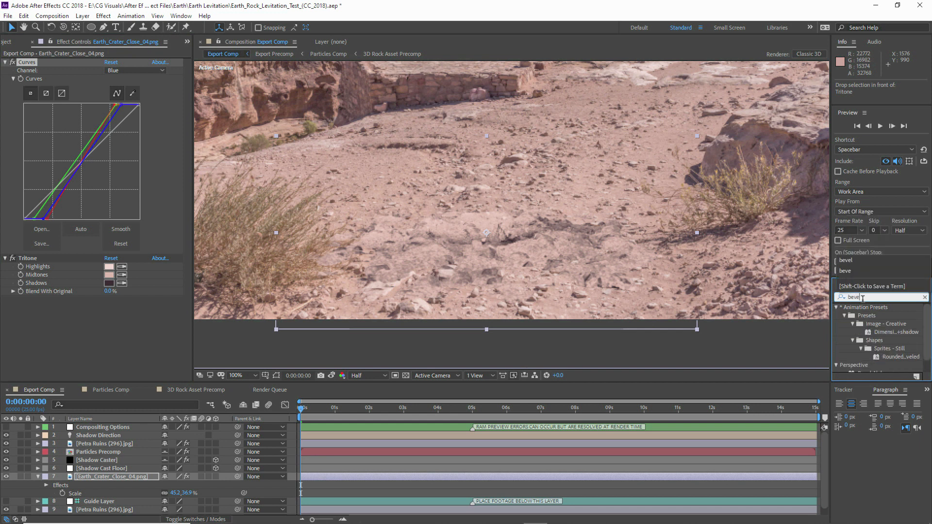
pyautogui.write(' al')
pyautogui.moveTo(873, 316); pyautogui.dragTo(100, 479)
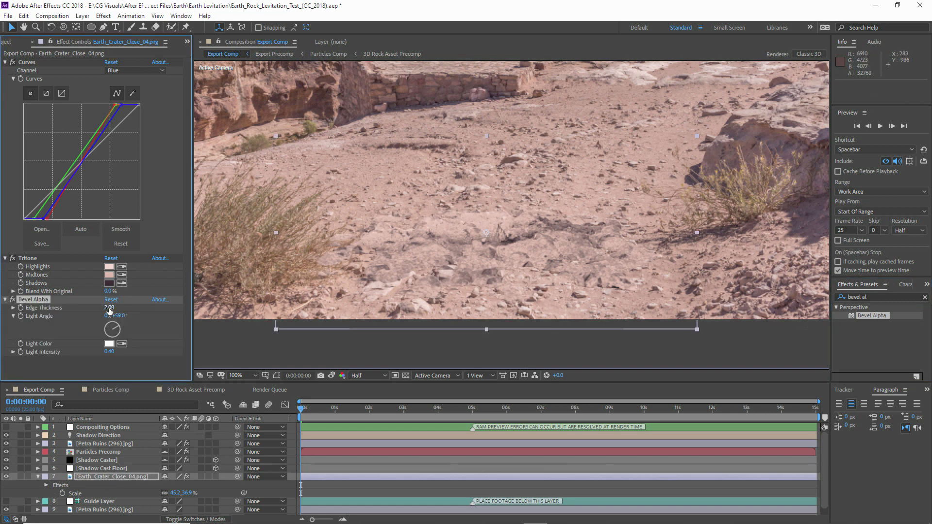
pyautogui.moveTo(138, 307); pyautogui.dragTo(299, 280)
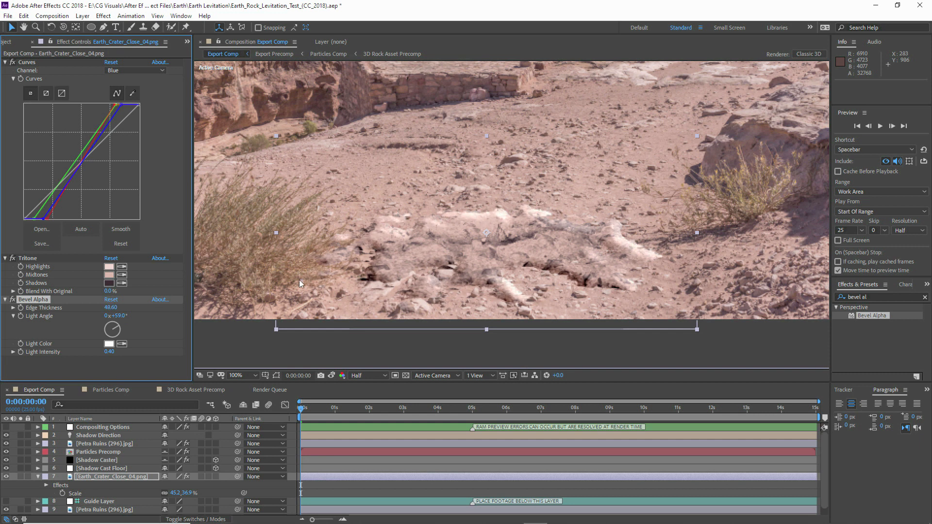
pyautogui.moveTo(99, 354); pyautogui.dragTo(95, 354)
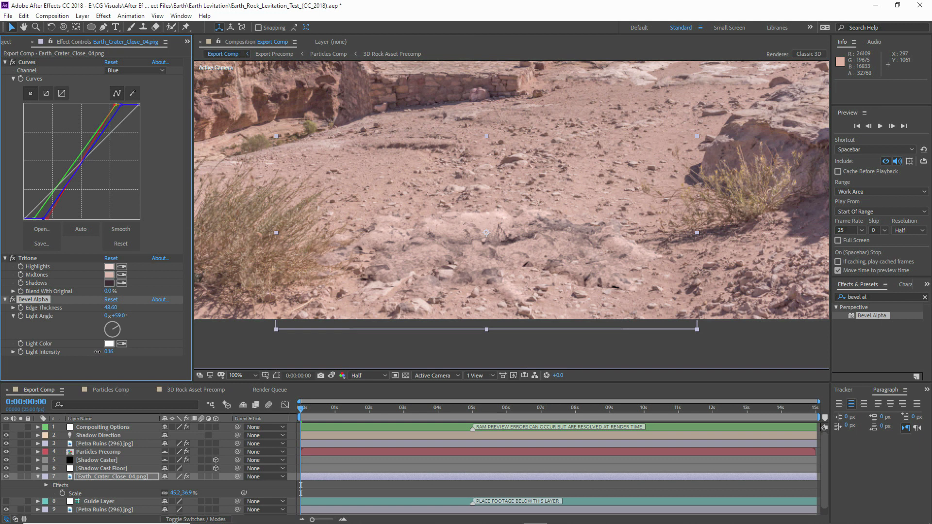
# Compare the crater with and without the bevel, and move Bevel Alpha between Curves and Tritone
pyautogui.click(13, 299)
pyautogui.click(14, 299)
pyautogui.moveTo(35, 302); pyautogui.dragTo(48, 257)
pyautogui.click(13, 258)
pyautogui.click(13, 258)
# Find the Drop Shadow effect and apply it to the crater layer below Tritone
pyautogui.moveTo(874, 297); pyautogui.dragTo(847, 296)
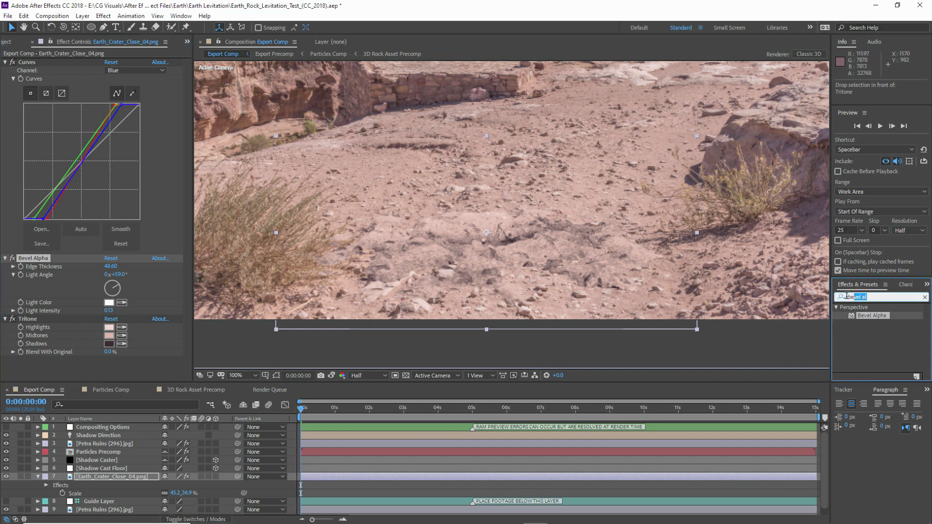
pyautogui.write('drop')
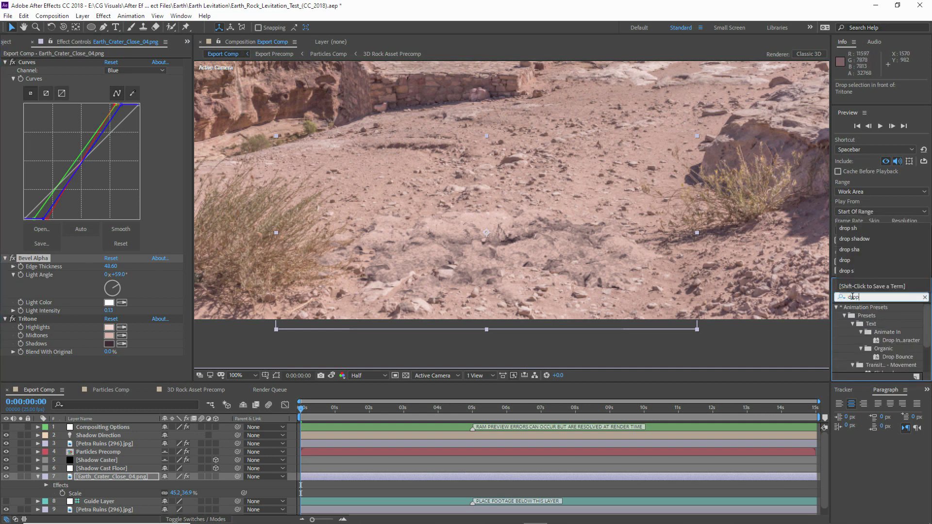
pyautogui.write(' shadow')
pyautogui.moveTo(877, 315); pyautogui.dragTo(84, 369)
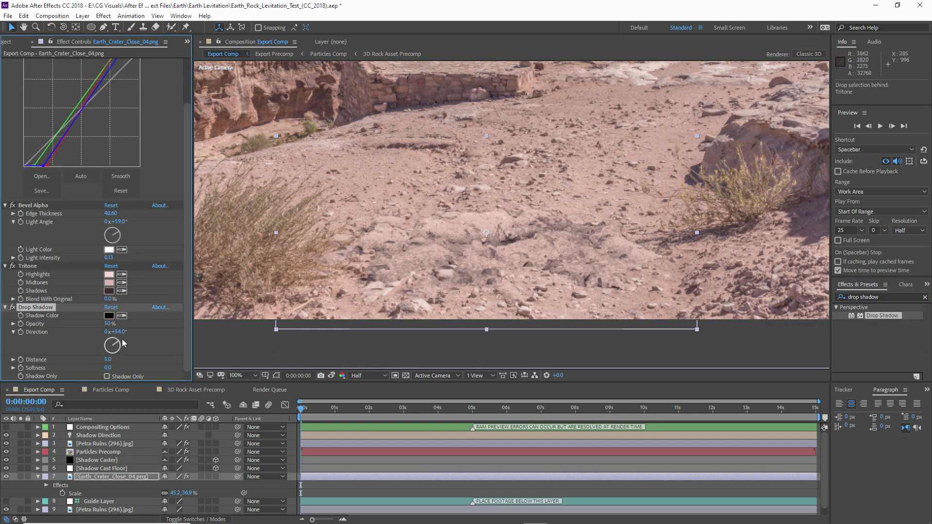
# Set the crater's Drop Shadow to Opacity 65%, Direction 218°, Distance 15.0 and Softness 29.6, with a shadow colour sampled from the scene
pyautogui.moveTo(109, 362); pyautogui.dragTo(104, 360)
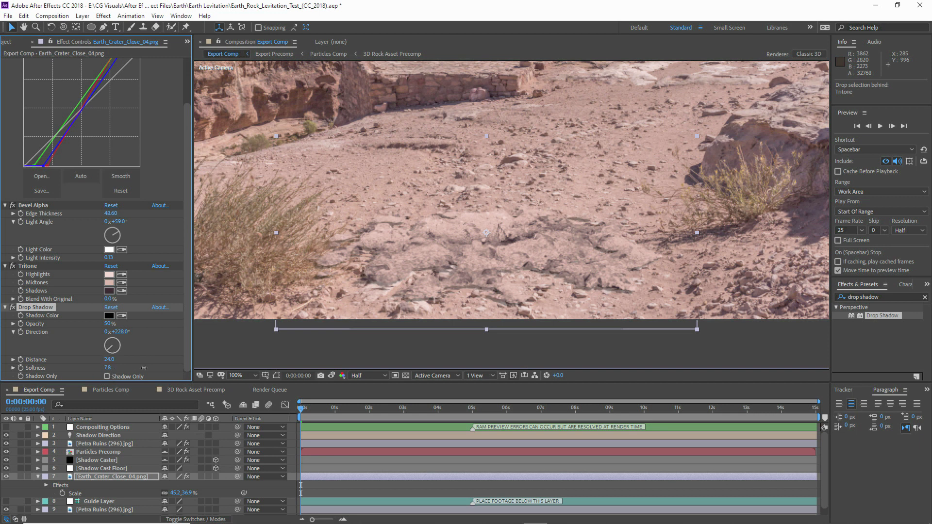
pyautogui.moveTo(199, 368); pyautogui.dragTo(194, 368)
pyautogui.moveTo(108, 324); pyautogui.dragTo(114, 324)
pyautogui.click(122, 315)
pyautogui.click(694, 289)
pyautogui.moveTo(108, 359)
pyautogui.mouseDown()
pyautogui.moveTo(107, 368)
pyautogui.moveTo(106, 353)
pyautogui.mouseUp()
pyautogui.moveTo(476, 170); pyautogui.dragTo(478, 217)
pyautogui.scroll(-1, 489, 183)
pyautogui.moveTo(111, 365); pyautogui.dragTo(106, 365)
pyautogui.moveTo(516, 246); pyautogui.dragTo(533, 236)
pyautogui.scroll(1, 534, 216)
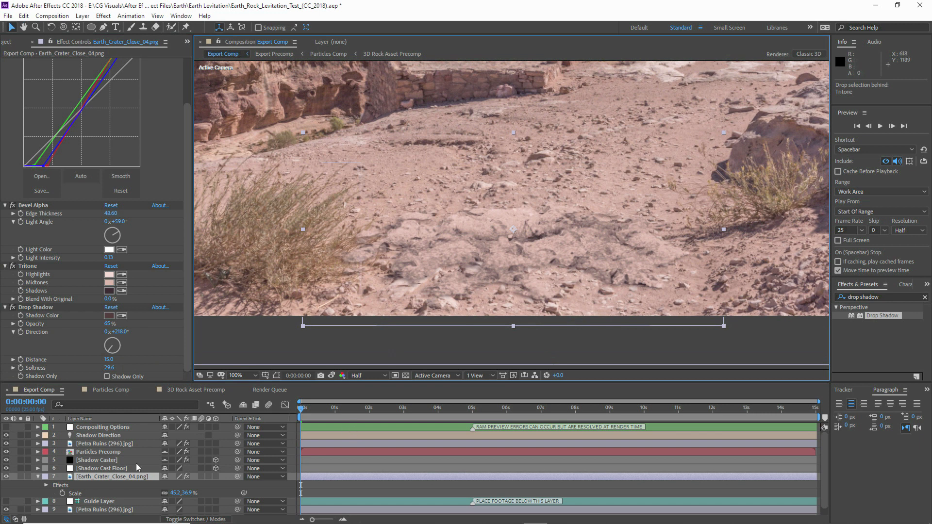
# At frame 1, set the crater's opacity to 0% and raise the Shadow Cast Floor to Position 960.0, 887.5, -1.1
pyautogui.click(39, 478)
pyautogui.click(301, 411)
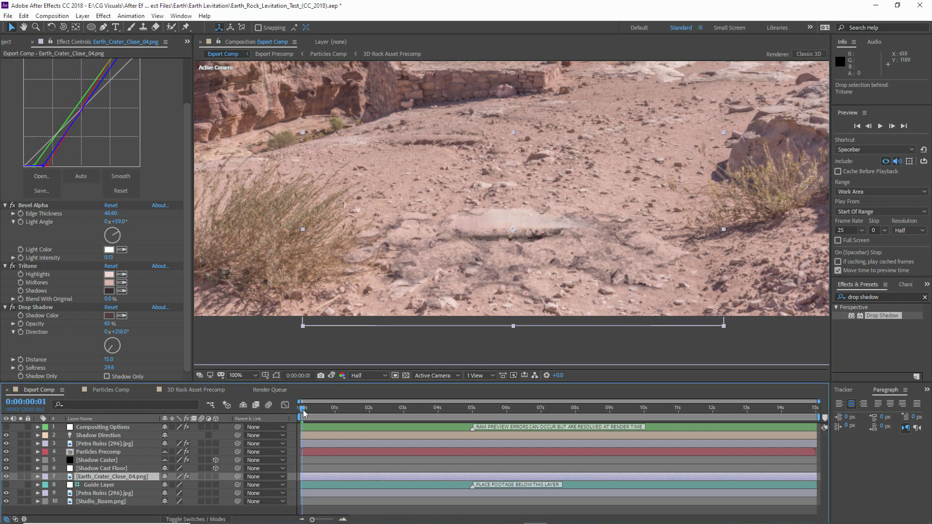
pyautogui.press('t')
pyautogui.moveTo(166, 484); pyautogui.dragTo(60, 492)
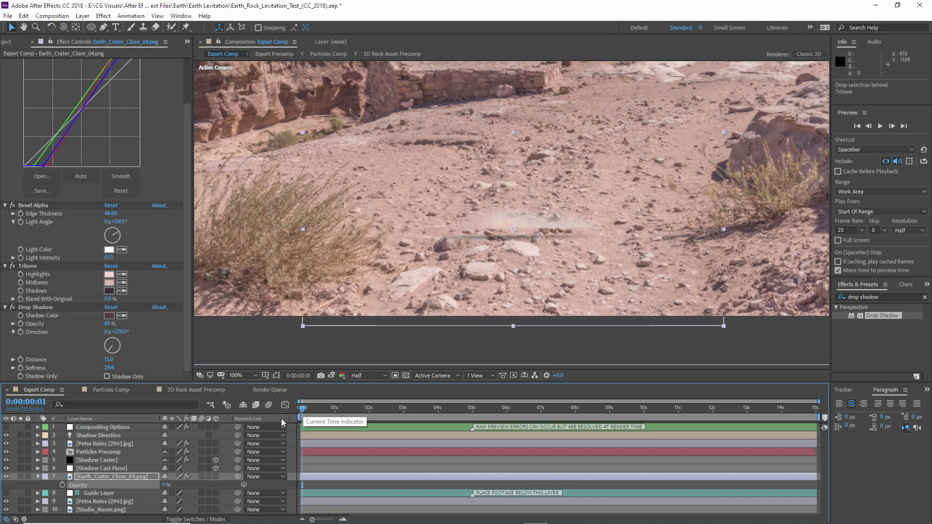
pyautogui.click(112, 469)
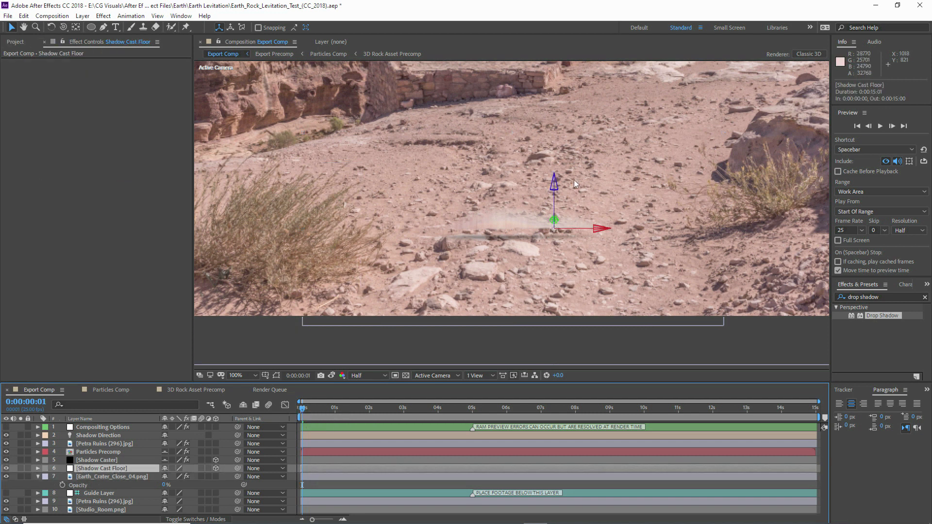
pyautogui.moveTo(554, 189); pyautogui.dragTo(555, 183)
pyautogui.moveTo(302, 408)
pyautogui.mouseDown()
pyautogui.moveTo(323, 408)
pyautogui.moveTo(304, 409)
pyautogui.mouseUp()
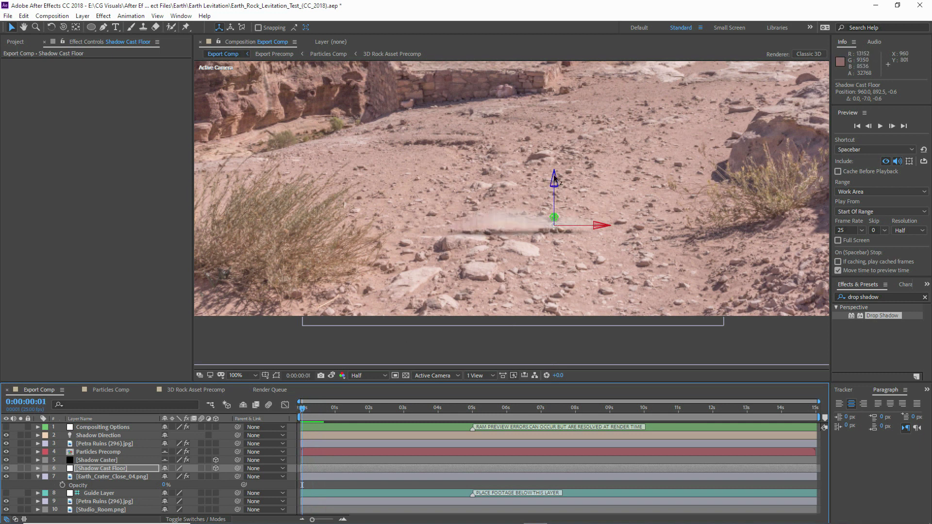
pyautogui.moveTo(553, 182); pyautogui.dragTo(554, 179)
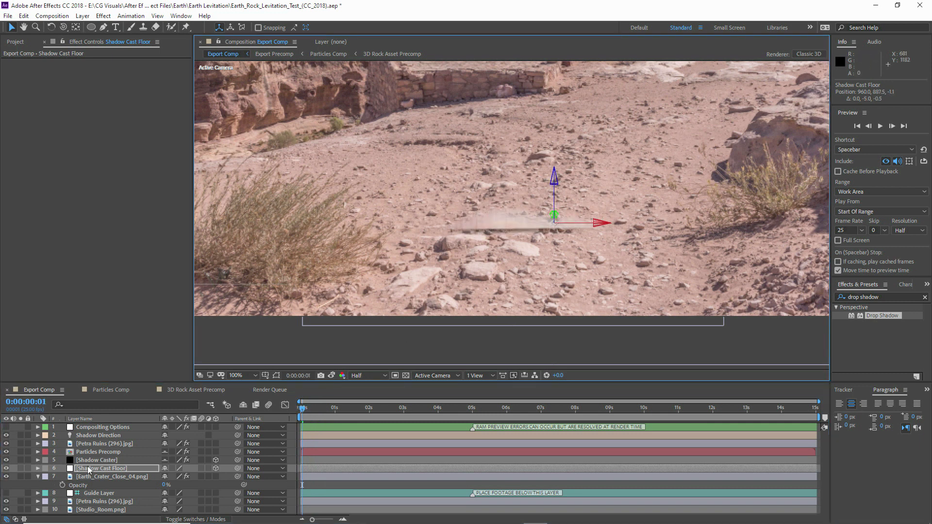
# Keyframe the Shadow Cast Floor's Position at frame 1, lower it to 960.0, 895.5, -0.4 at frame 10, and Easy Ease that keyframe
pyautogui.press('p')
pyautogui.click(62, 477)
pyautogui.moveTo(307, 413); pyautogui.dragTo(314, 411)
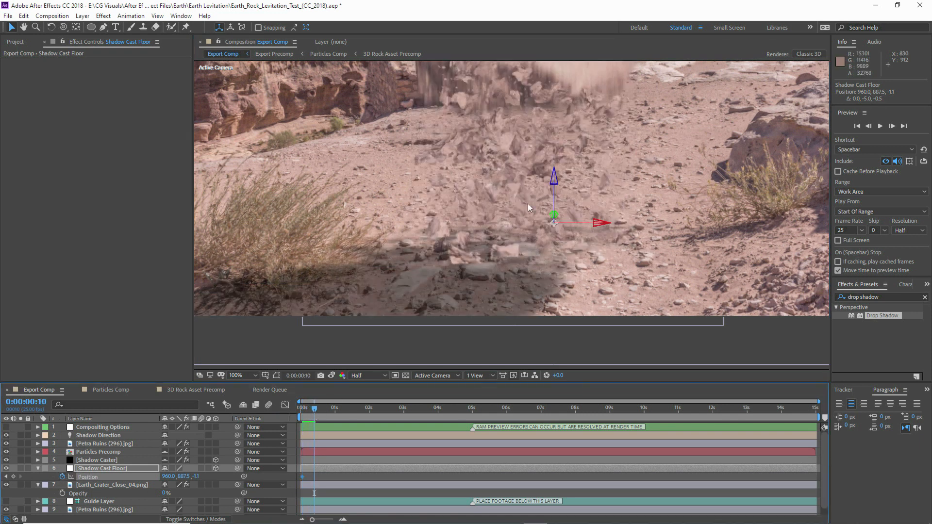
pyautogui.moveTo(554, 183); pyautogui.dragTo(551, 192)
pyautogui.rightClick(314, 477)
pyautogui.moveTo(383, 471)
pyautogui.click(468, 403)
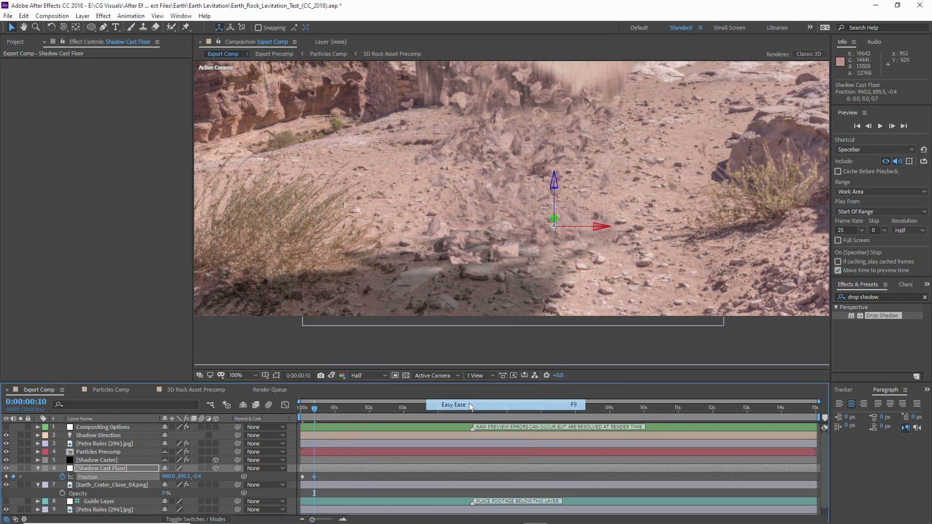
# Collapse the Shadow Cast Floor's Position property and restore the crater layer's opacity to 100% at frame 5
pyautogui.click(105, 485)
pyautogui.moveTo(306, 413); pyautogui.dragTo(302, 410)
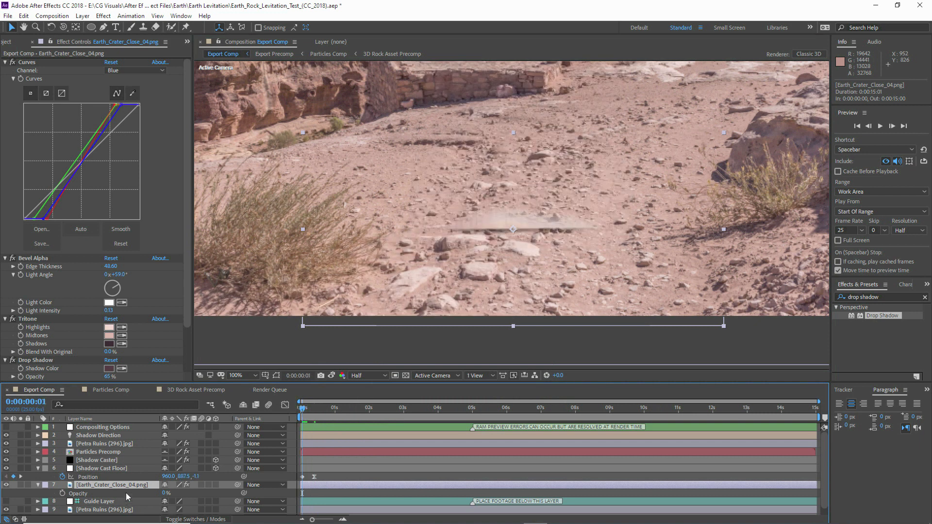
pyautogui.click(121, 468)
pyautogui.press('p')
pyautogui.click(108, 476)
pyautogui.click(307, 410)
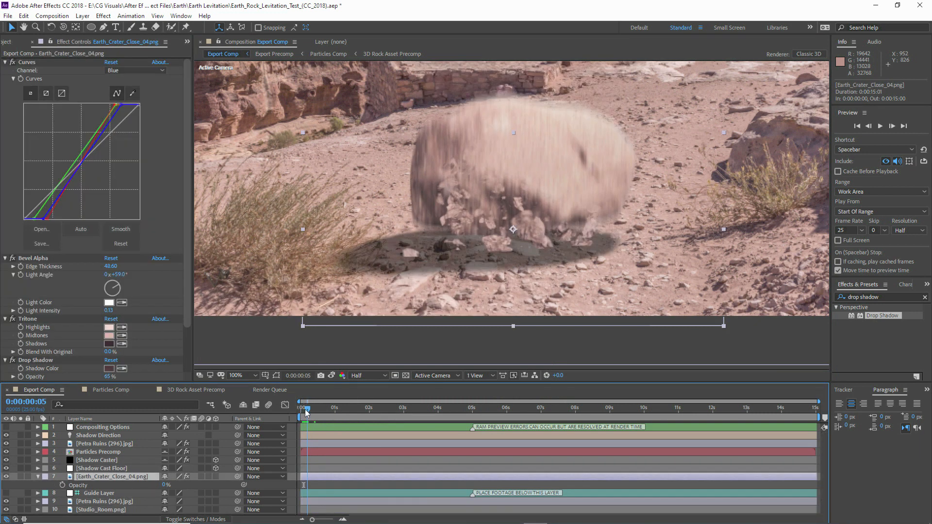
pyautogui.moveTo(164, 486); pyautogui.dragTo(494, 279)
# Scale the crater layer to about 44% by 30% and move it to about 905, 899 beneath the rising debris
pyautogui.moveTo(589, 280); pyautogui.dragTo(595, 273)
pyautogui.moveTo(729, 320); pyautogui.dragTo(725, 310)
pyautogui.moveTo(667, 269); pyautogui.dragTo(674, 266)
pyautogui.moveTo(733, 305); pyautogui.dragTo(706, 288)
pyautogui.moveTo(631, 263); pyautogui.dragTo(632, 270)
pyautogui.moveTo(308, 409); pyautogui.dragTo(331, 408)
pyautogui.moveTo(707, 296); pyautogui.dragTo(731, 302)
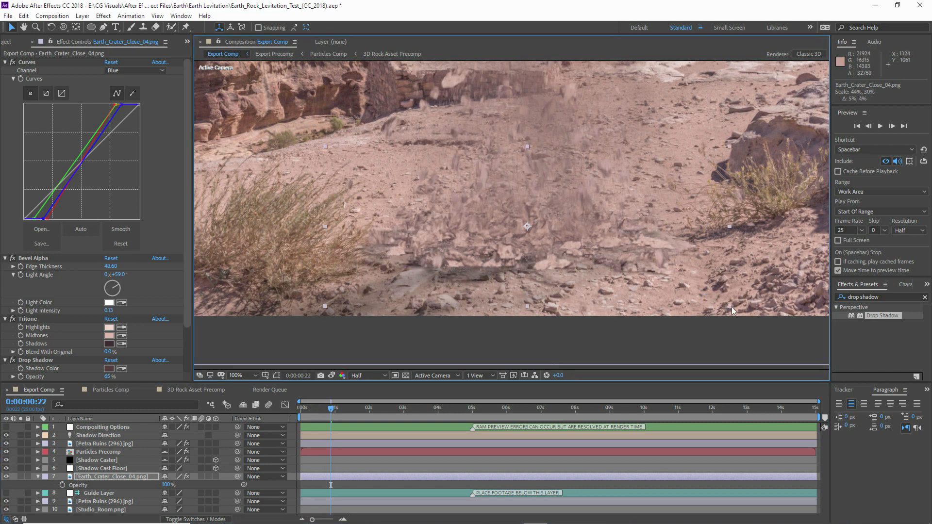
pyautogui.moveTo(656, 236); pyautogui.dragTo(656, 238)
# At frame 5, draw a wide elliptical mask around the crater and set its Mask Feather to 54 pixels
pyautogui.moveTo(331, 409); pyautogui.dragTo(308, 411)
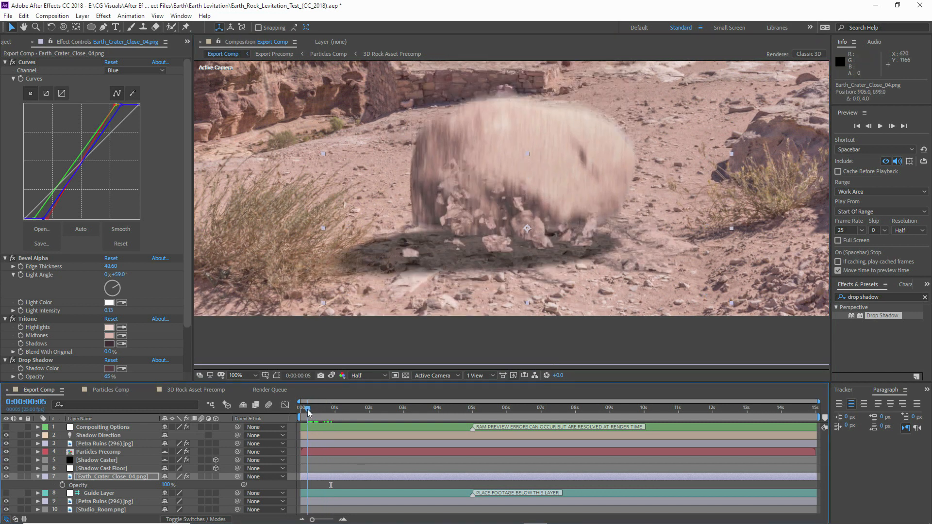
pyautogui.click(91, 28)
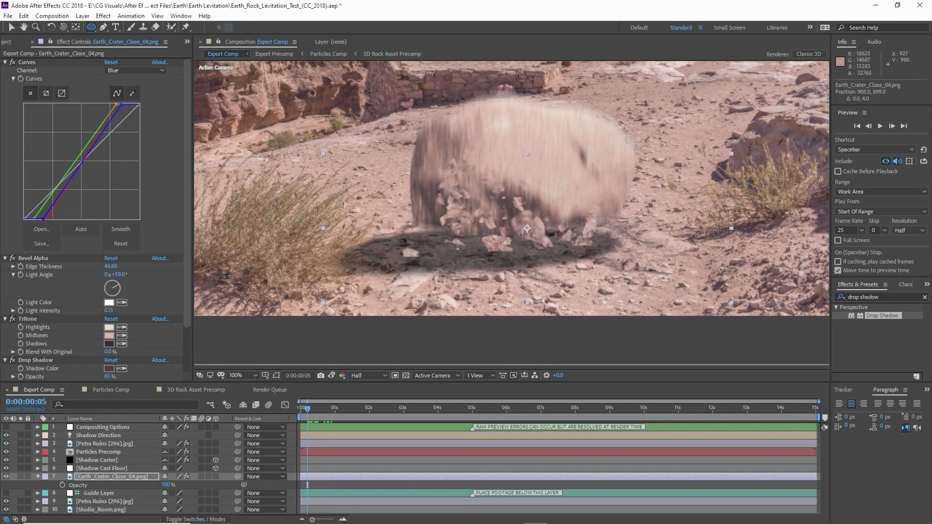
pyautogui.moveTo(514, 238); pyautogui.dragTo(291, 175)
pyautogui.press('f')
pyautogui.moveTo(175, 494); pyautogui.dragTo(198, 494)
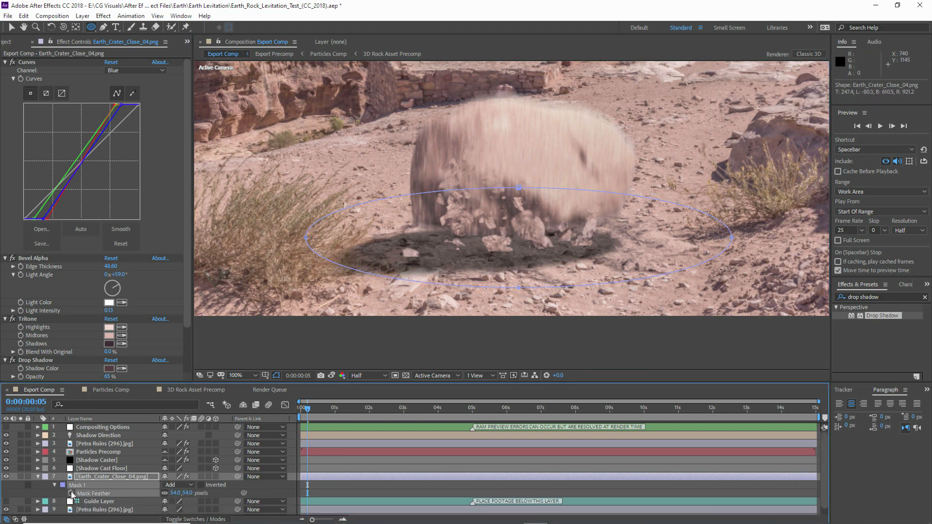
# Keyframe the crater's Mask Path at frame 5 and shrink the mask to about 67% width and 32% height at frame 3
pyautogui.click(55, 486)
pyautogui.click(55, 485)
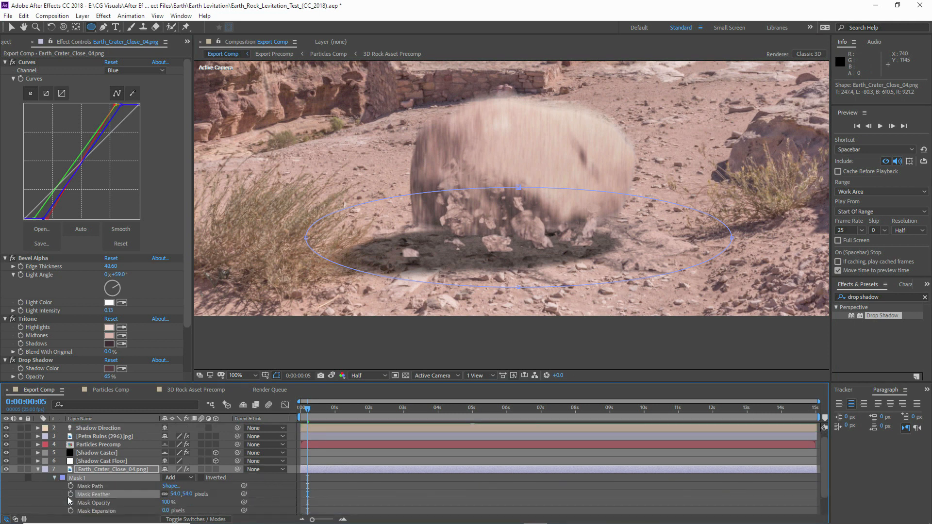
pyautogui.scroll(-1, 71, 504)
pyautogui.click(71, 461)
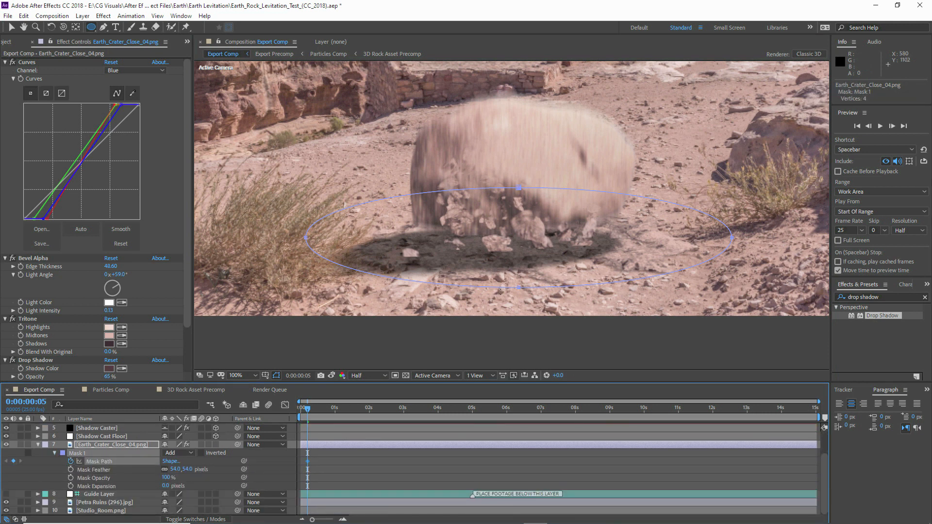
pyautogui.click(869, 127)
pyautogui.click(870, 127)
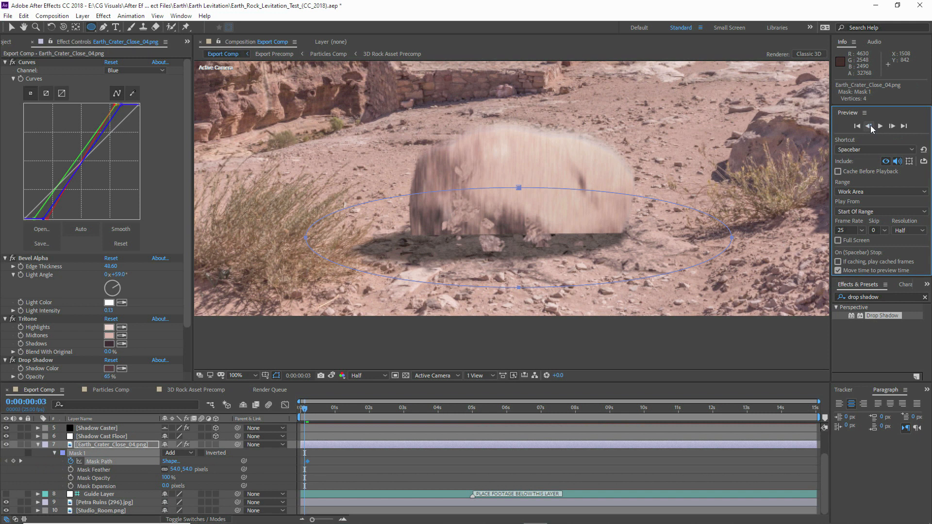
pyautogui.click(12, 28)
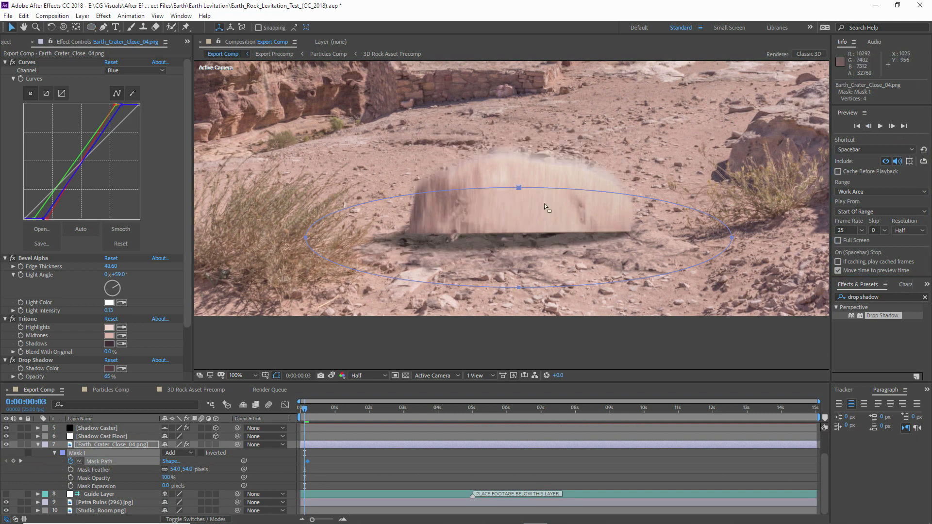
pyautogui.doubleClick(518, 188)
pyautogui.moveTo(732, 289); pyautogui.dragTo(650, 254)
# At frame 1, shrink the crater mask further around its centre and nudge it slightly upward
pyautogui.click(868, 126)
pyautogui.click(868, 125)
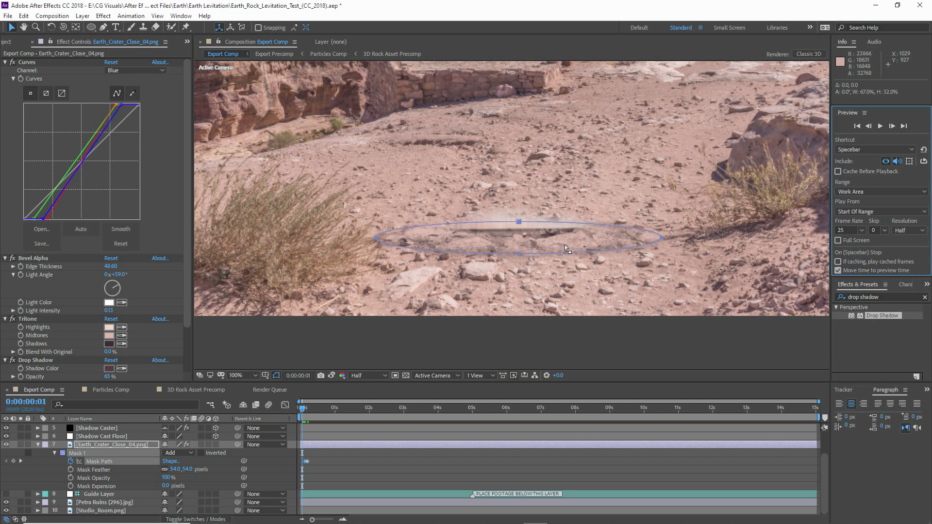
pyautogui.doubleClick(660, 238)
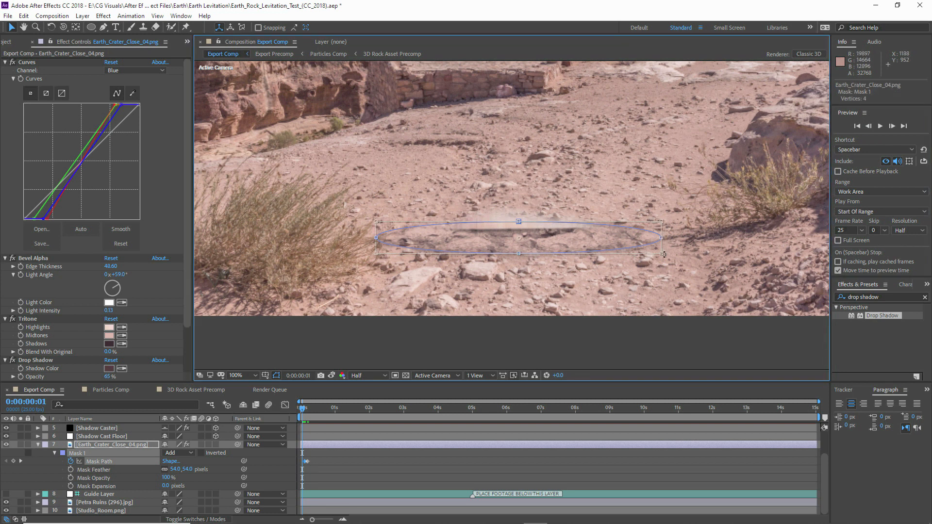
pyautogui.moveTo(662, 255); pyautogui.dragTo(590, 247)
pyautogui.moveTo(535, 238); pyautogui.dragTo(535, 231)
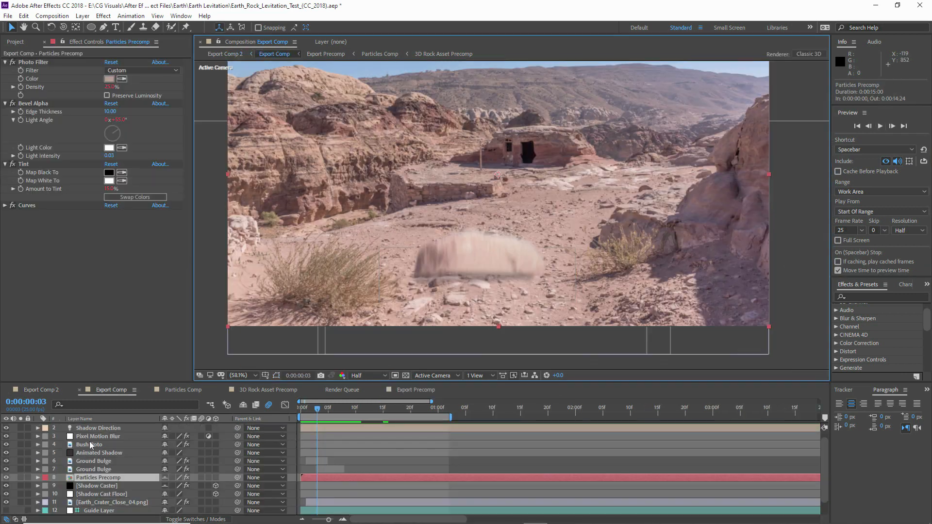
# Solo both Ground Bulge layers in the finished comp and scrub through the opening frames to examine them
pyautogui.scroll(2, 485, 307)
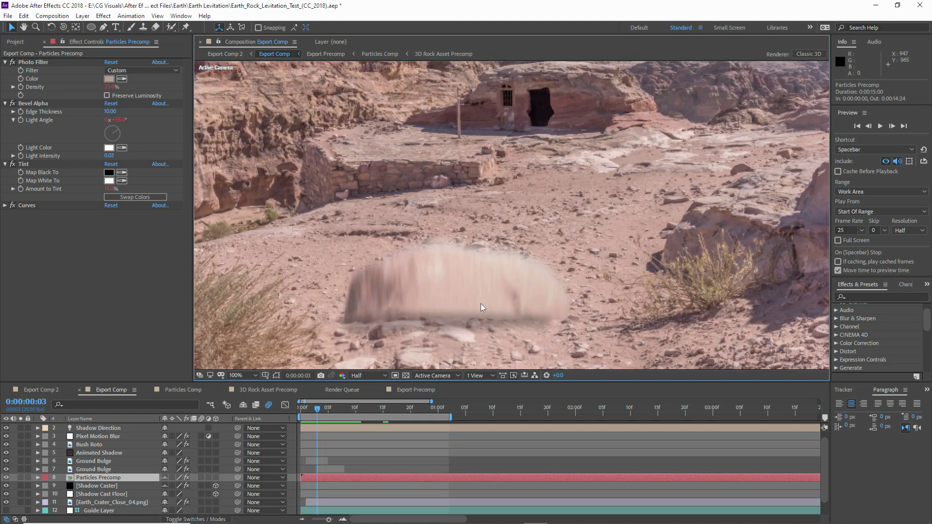
pyautogui.press('h')
pyautogui.moveTo(483, 303); pyautogui.dragTo(504, 242)
pyautogui.press('v')
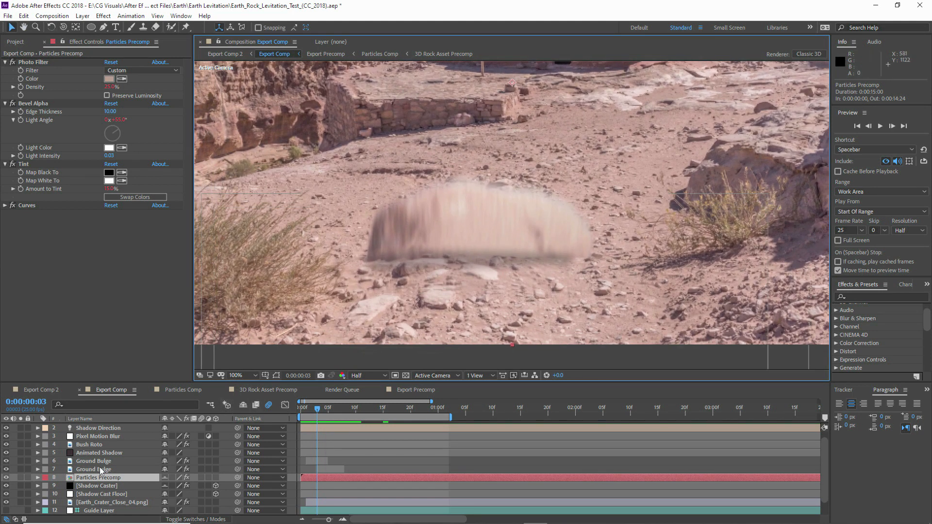
pyautogui.click(97, 470)
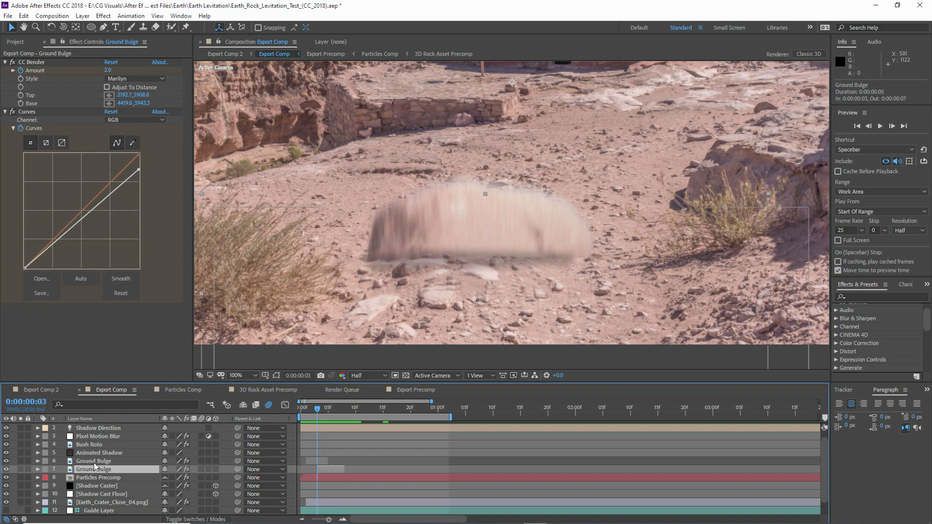
pyautogui.keyDown('shift'); pyautogui.click(94, 462); pyautogui.keyUp('shift')
pyautogui.click(20, 460)
pyautogui.moveTo(306, 413)
pyautogui.mouseDown()
pyautogui.moveTo(341, 416)
pyautogui.moveTo(305, 416)
pyautogui.moveTo(313, 416)
pyautogui.mouseUp()
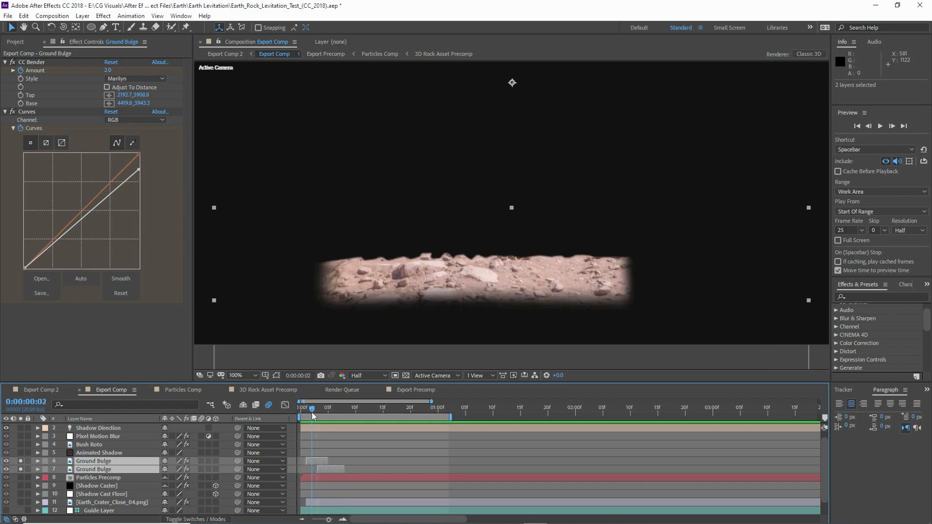
# Examine the CC Bender effect on the upper Ground Bulge layer and how it bends the ground at frame 1
pyautogui.click(106, 475)
pyautogui.click(96, 462)
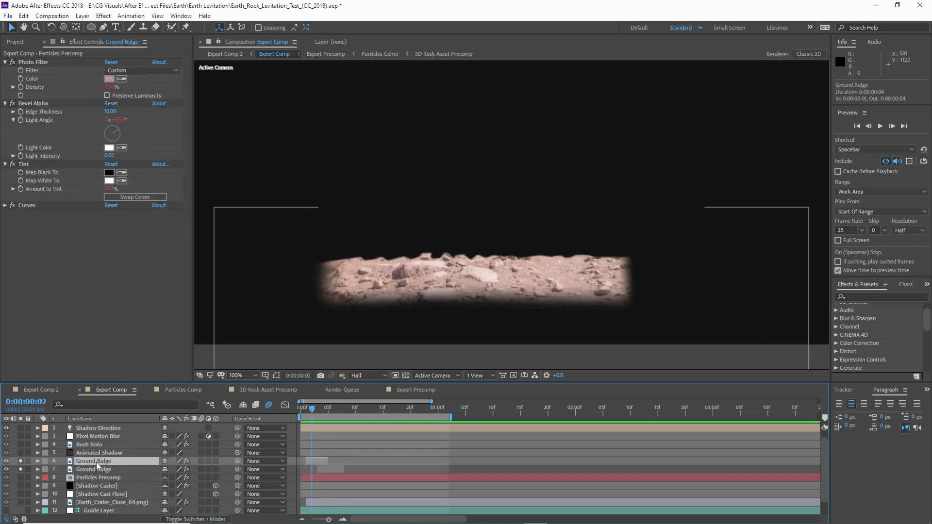
pyautogui.click(43, 62)
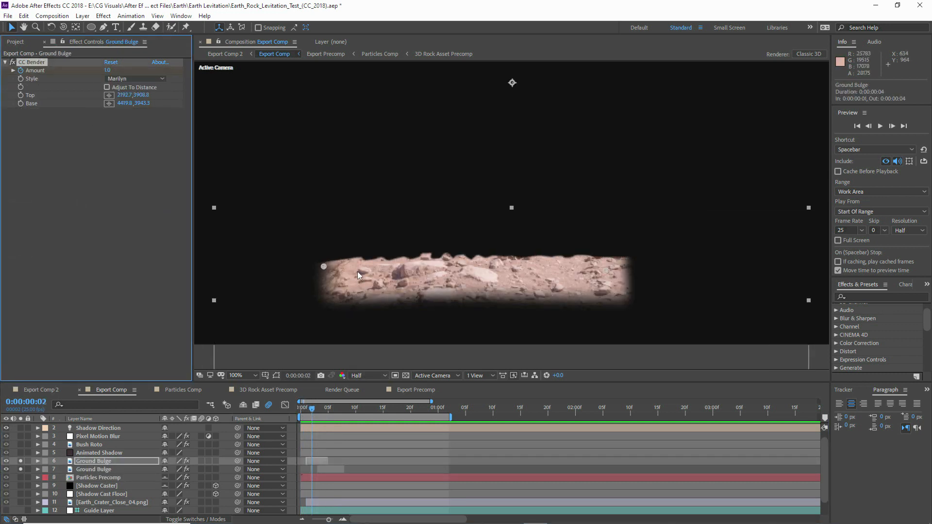
pyautogui.moveTo(306, 413)
pyautogui.mouseDown()
pyautogui.moveTo(323, 416)
pyautogui.moveTo(306, 416)
pyautogui.mouseUp()
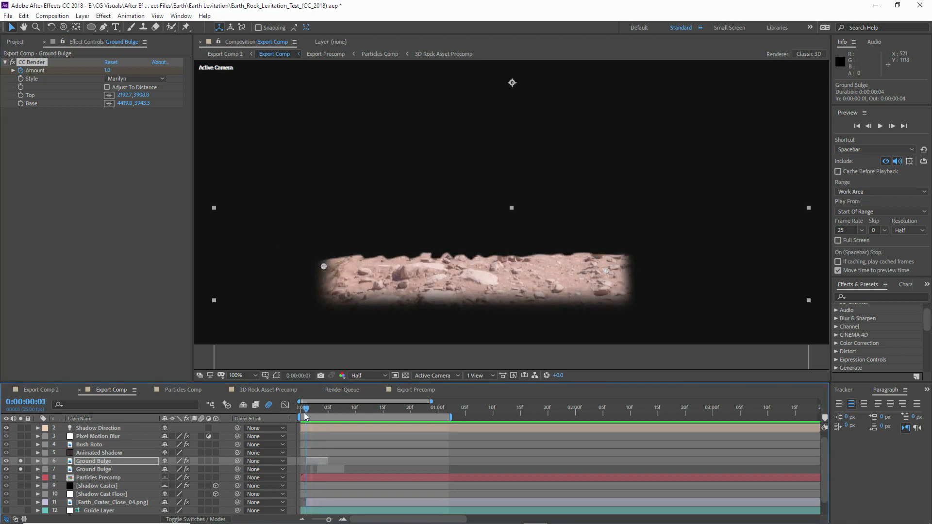
# Turn off solo for the Ground Bulge layers and compare frame 3 with and without the upper one
pyautogui.click(20, 461)
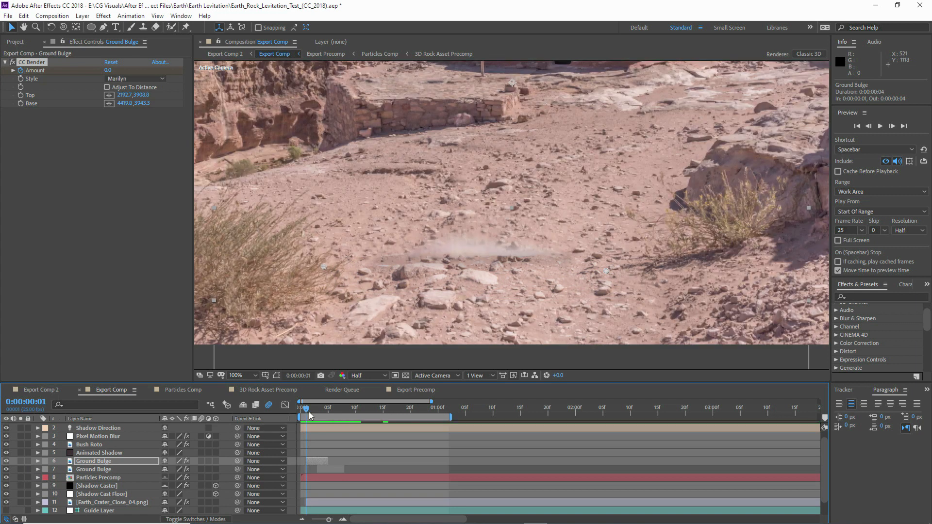
pyautogui.moveTo(310, 416); pyautogui.dragTo(316, 415)
pyautogui.click(7, 461)
pyautogui.click(7, 462)
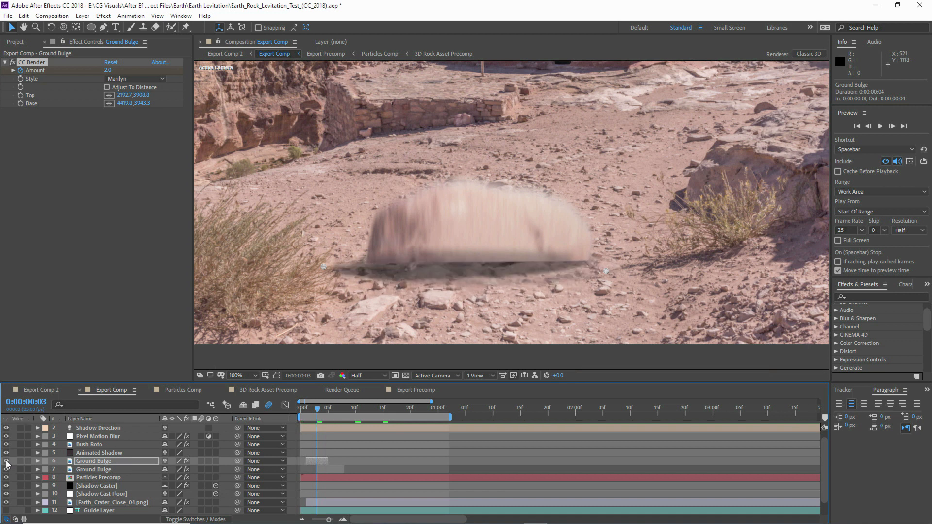
# Solo the Animated Shadow layer around frame 5, view it against transparency, and restore the full scene with its mask outline shown
pyautogui.click(86, 454)
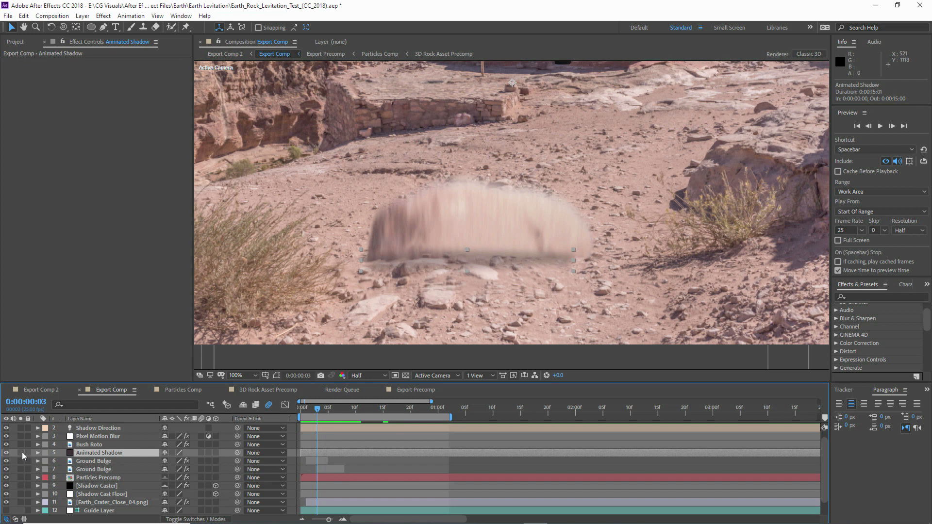
pyautogui.click(21, 453)
pyautogui.click(406, 376)
pyautogui.click(313, 411)
pyautogui.moveTo(316, 412); pyautogui.dragTo(330, 414)
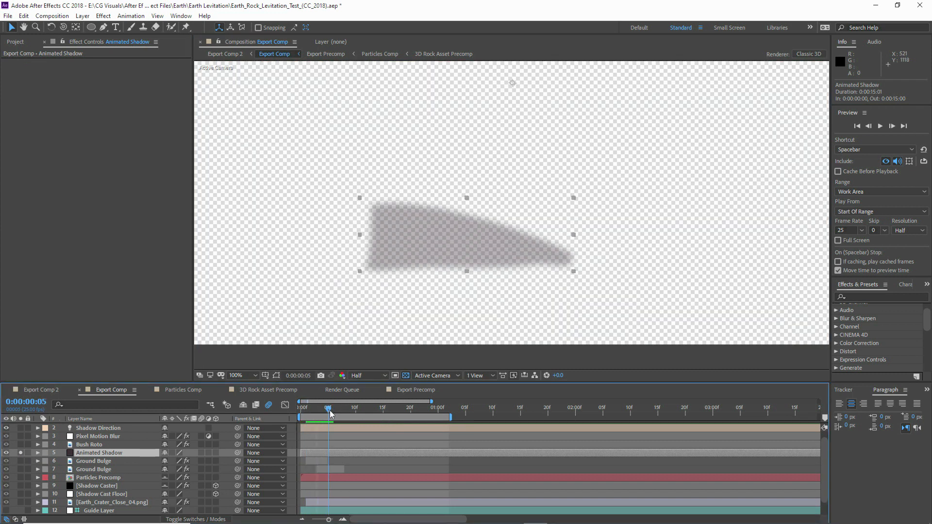
pyautogui.click(406, 376)
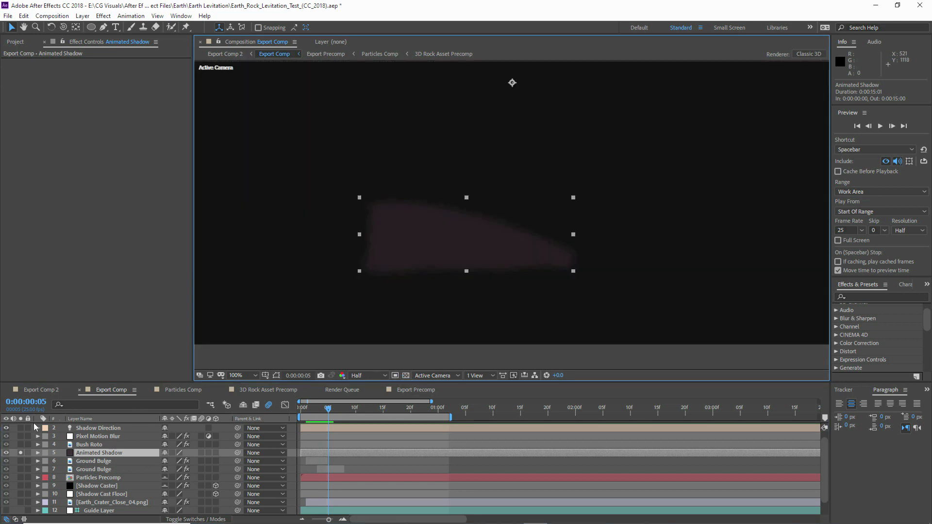
pyautogui.click(21, 453)
pyautogui.click(276, 375)
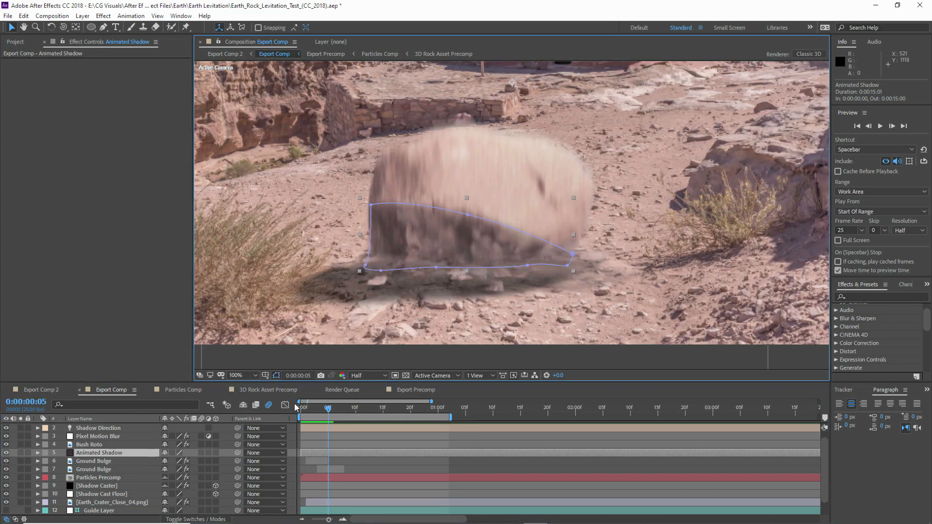
# Scrub frames 2 to 4 to follow the Animated Shadow mask, and inspect the layer's opacity keyframes and visible effect
pyautogui.click(311, 412)
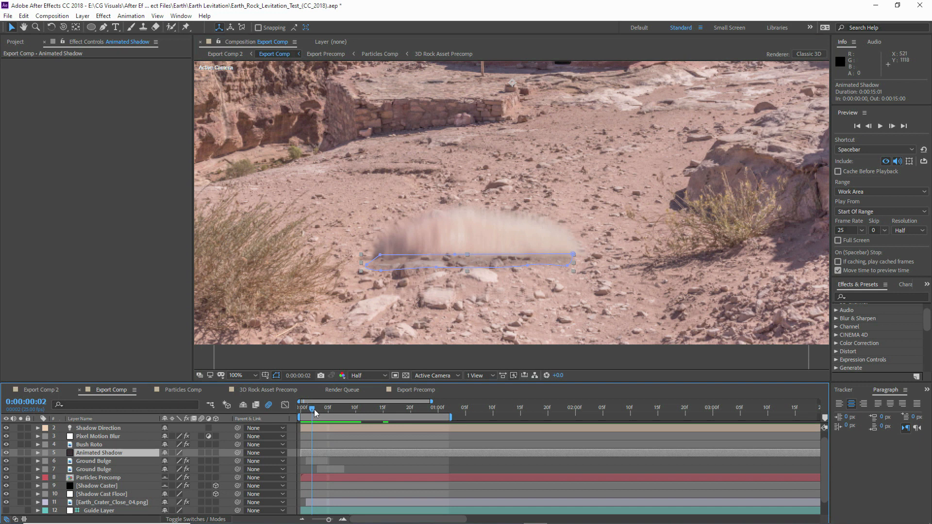
pyautogui.moveTo(316, 410); pyautogui.dragTo(323, 409)
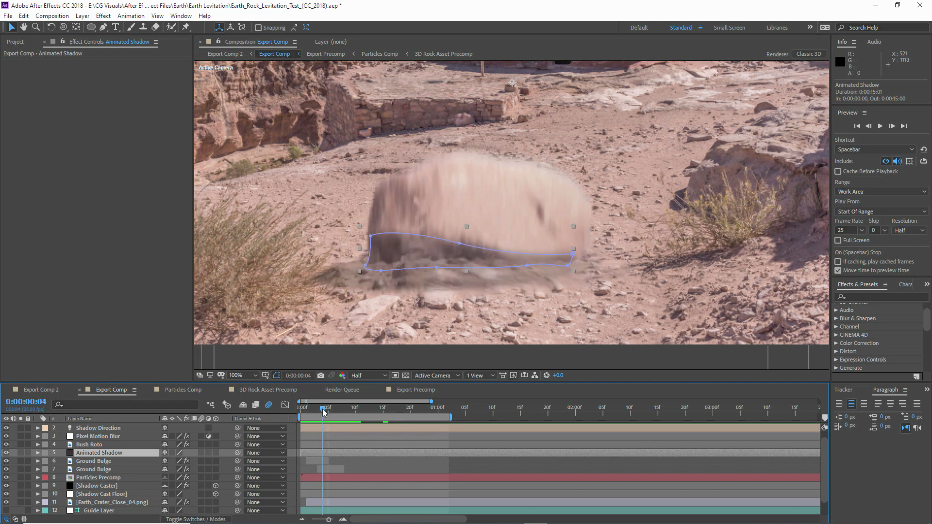
pyautogui.press('t')
pyautogui.click(7, 453)
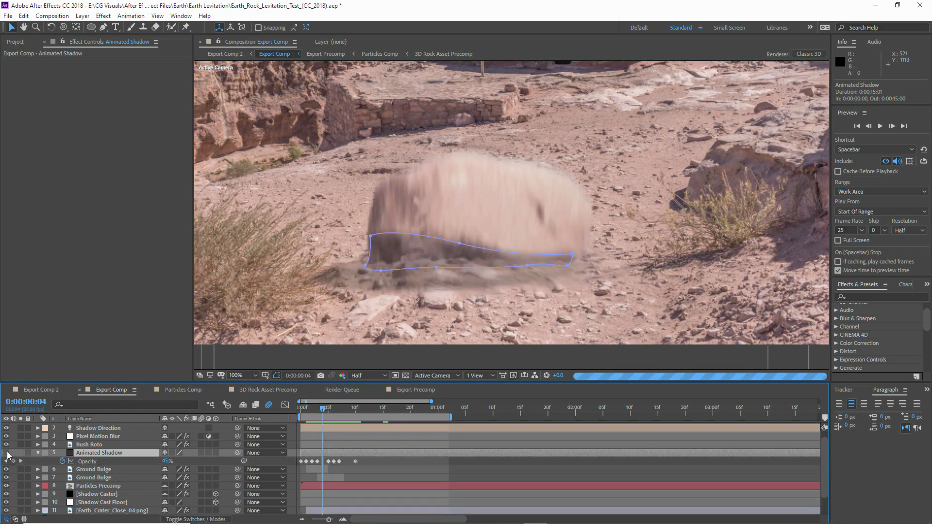
pyautogui.click(7, 452)
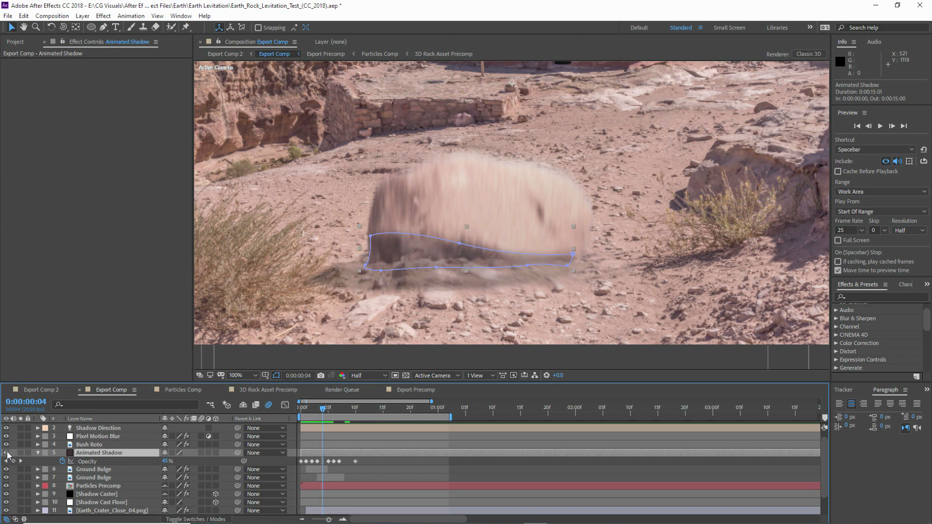
pyautogui.click(37, 453)
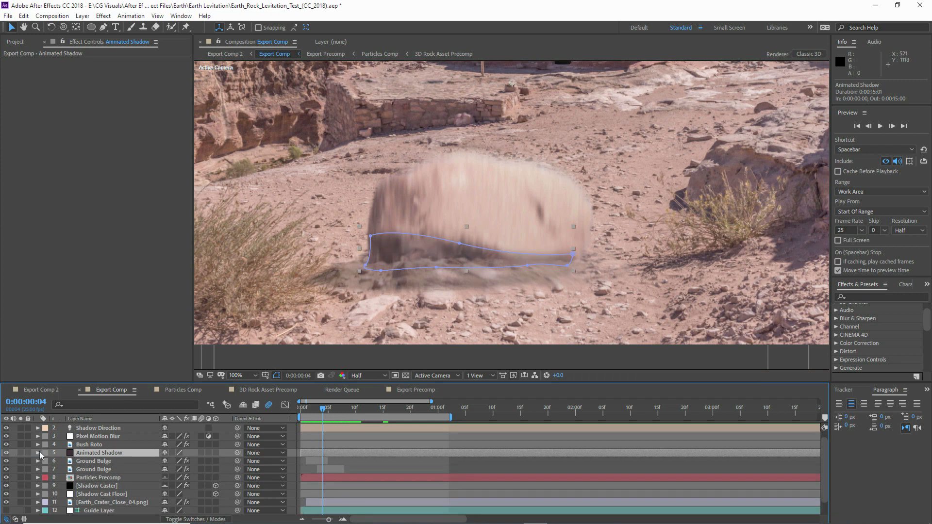
# Examine the Bush Roto layer soloed at frame 5, and compare frame 7 with and without it
pyautogui.click(86, 444)
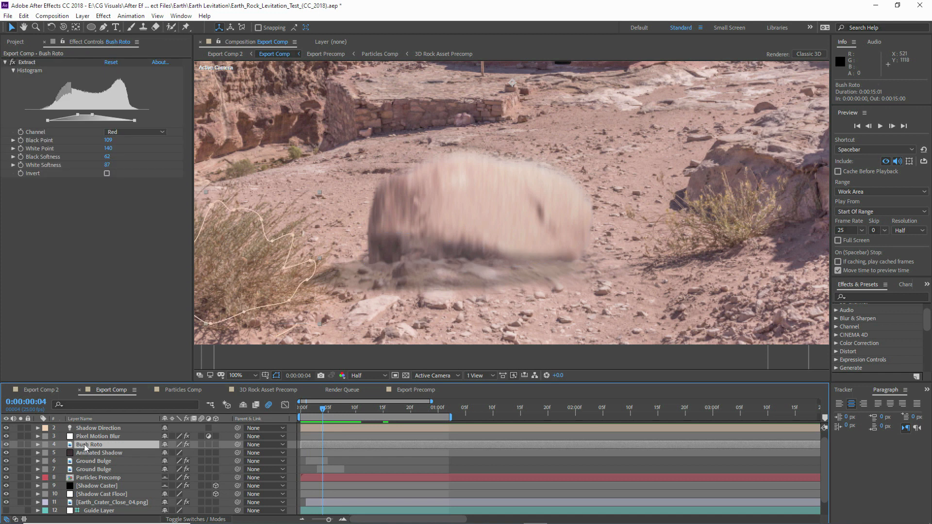
pyautogui.click(21, 444)
pyautogui.moveTo(325, 413); pyautogui.dragTo(332, 413)
pyautogui.moveTo(312, 311); pyautogui.dragTo(379, 310)
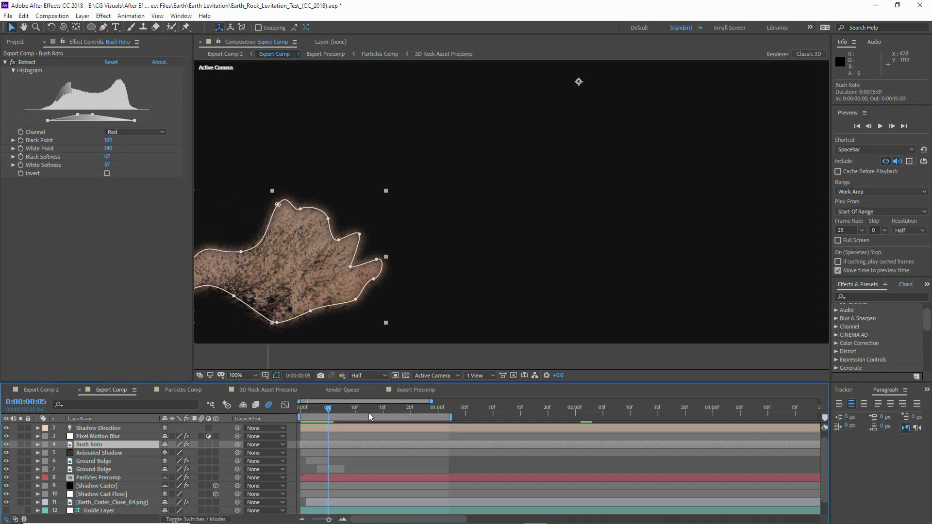
pyautogui.click(21, 445)
pyautogui.moveTo(334, 413); pyautogui.dragTo(339, 412)
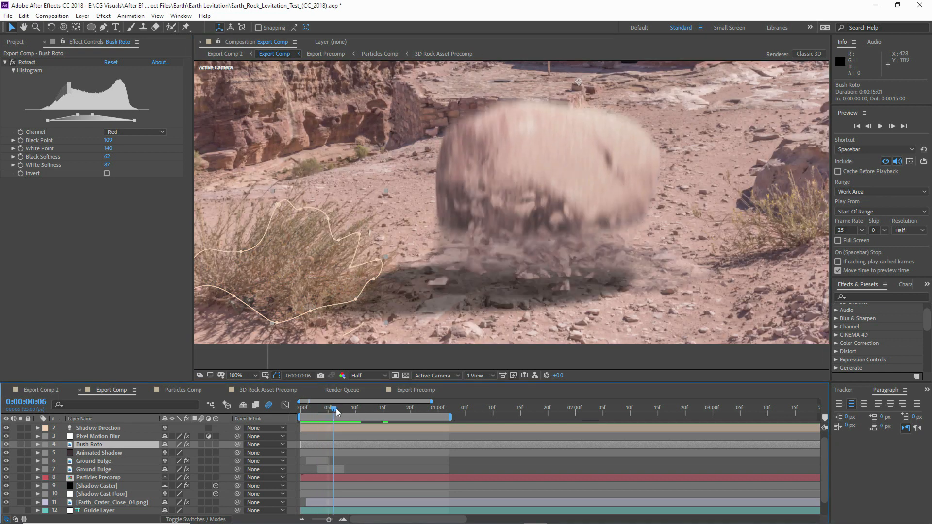
pyautogui.click(7, 445)
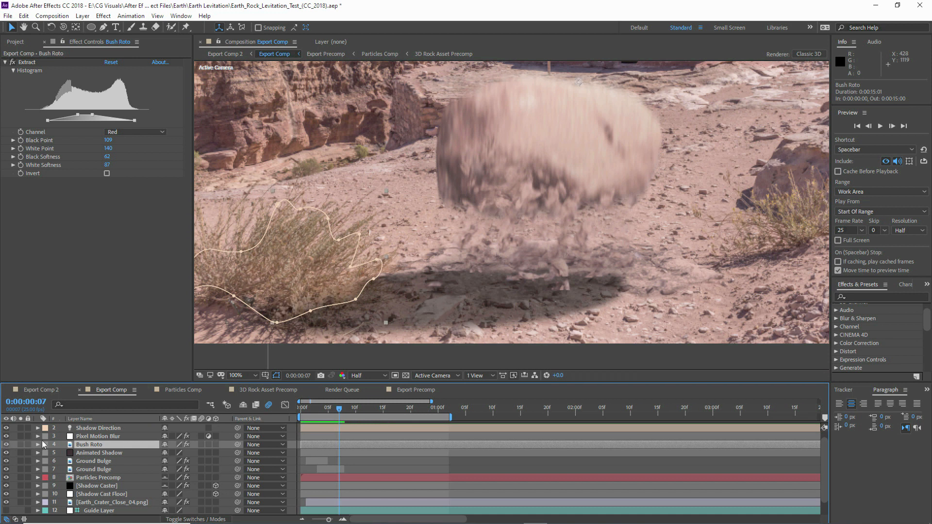
pyautogui.click(82, 445)
# Inspect the Pixel Motion Blur layer's elliptical mask and its opacity keyframes around frames 5 to 7
pyautogui.click(83, 438)
pyautogui.scroll(-1, 474, 254)
pyautogui.click(277, 376)
pyautogui.click(276, 377)
pyautogui.scroll(1, 512, 216)
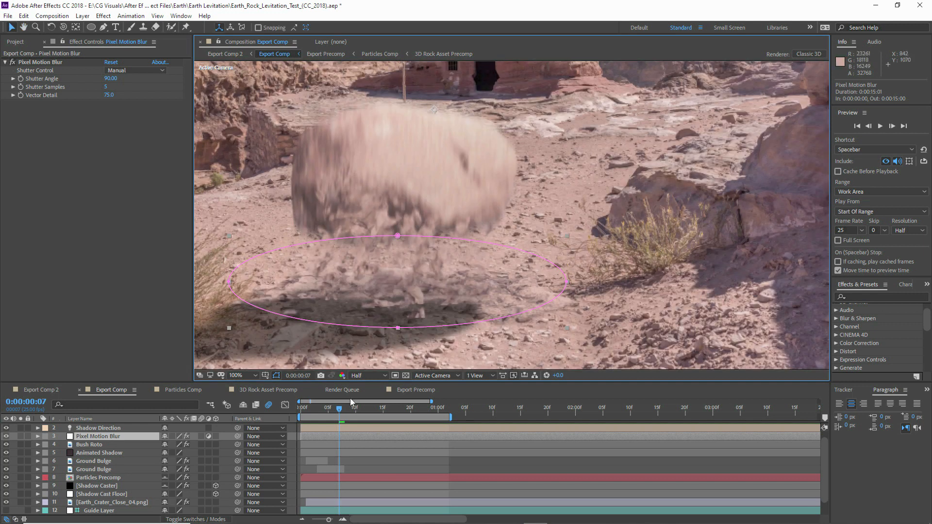
pyautogui.click(334, 411)
pyautogui.press('t')
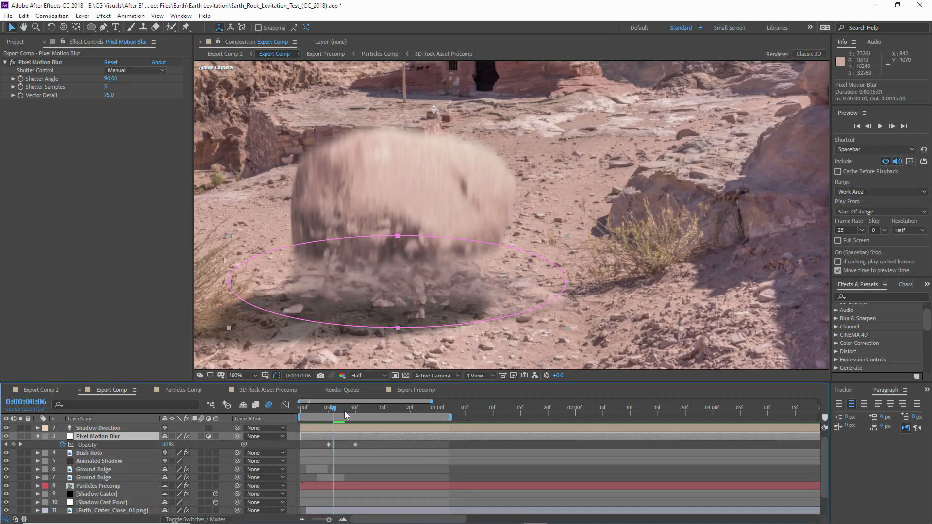
pyautogui.click(329, 411)
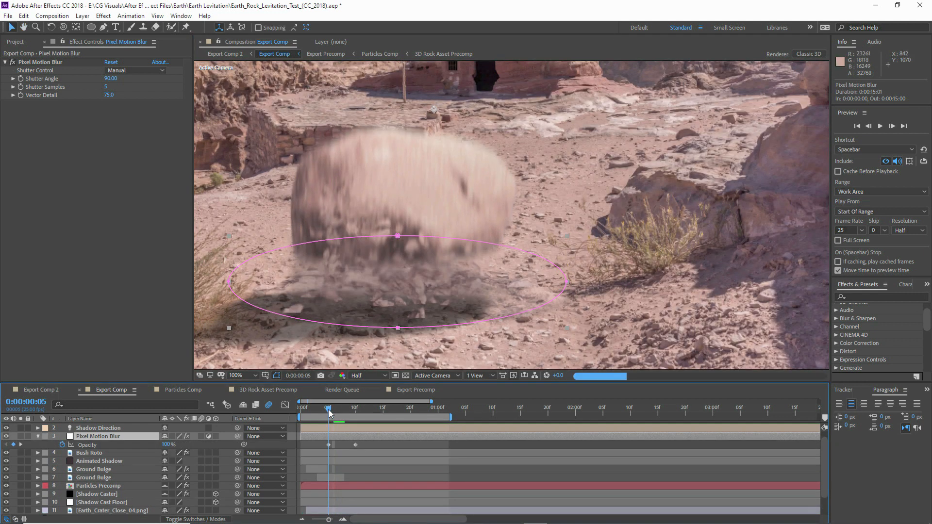
# Compare frame 5 with and without the Pixel Motion Blur layer, hiding mask outlines and inspecting its Shutter Angle
pyautogui.click(7, 437)
pyautogui.click(276, 376)
pyautogui.click(117, 83)
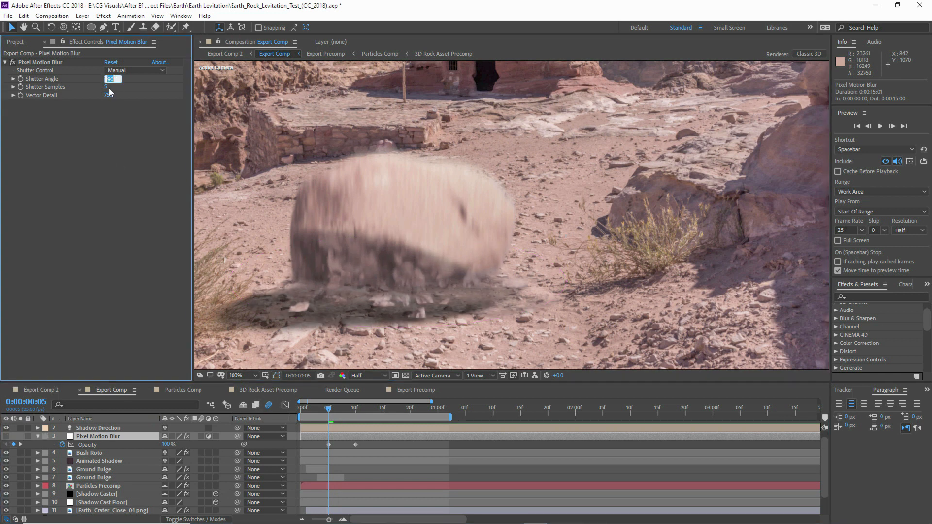
pyautogui.click(7, 436)
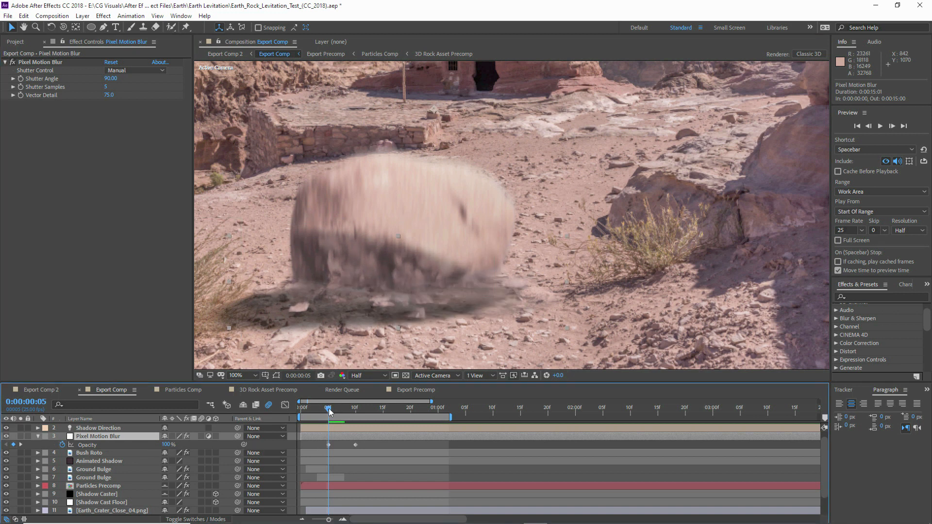
# Check the Pixel Motion Blur layer's opacity keyframe at frame 10, return to frame 5, and collapse the layer
pyautogui.moveTo(339, 415); pyautogui.dragTo(355, 409)
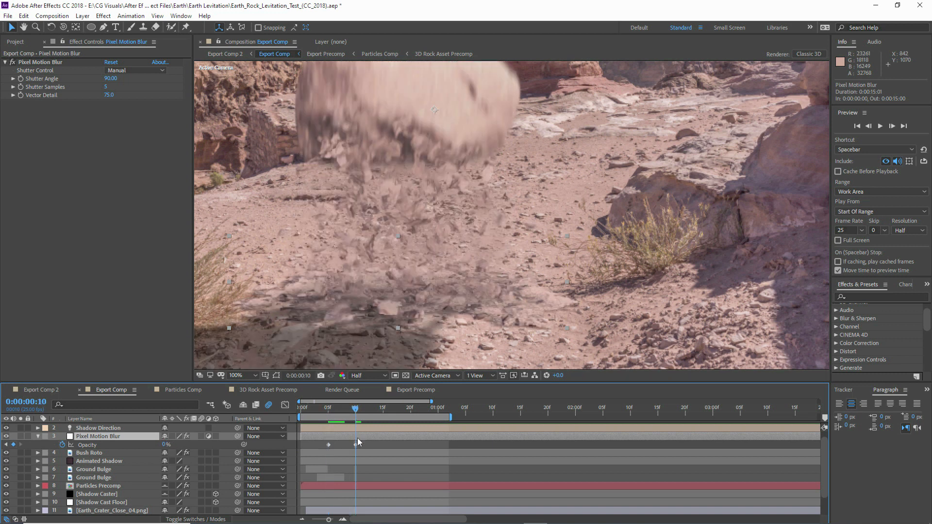
pyautogui.click(355, 444)
pyautogui.click(328, 409)
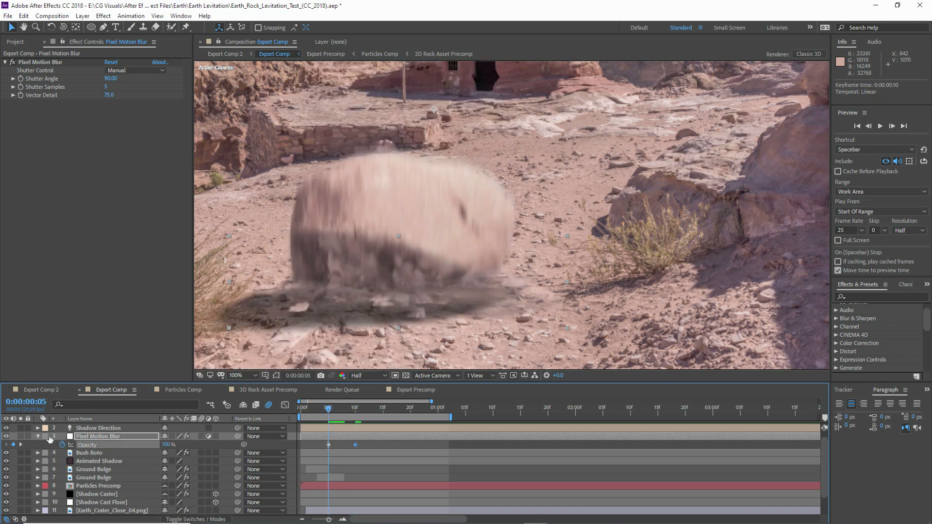
pyautogui.click(37, 436)
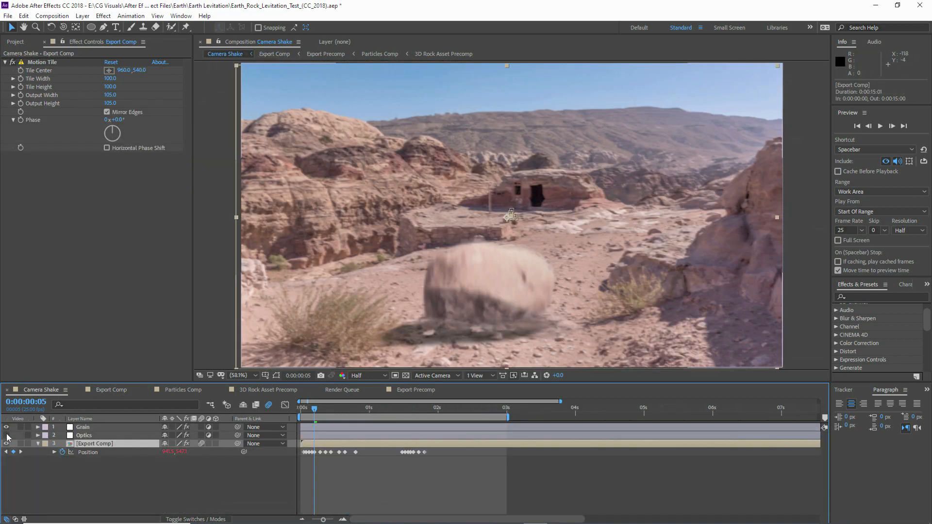
# Toggle the Optics and Grain layers in the Camera Shake comp, and scrub the rendered debris clip in Particles Comp to 2 seconds
pyautogui.moveTo(7, 435); pyautogui.dragTo(6, 428)
pyautogui.moveTo(306, 411)
pyautogui.mouseDown()
pyautogui.moveTo(320, 412)
pyautogui.moveTo(300, 413)
pyautogui.mouseUp()
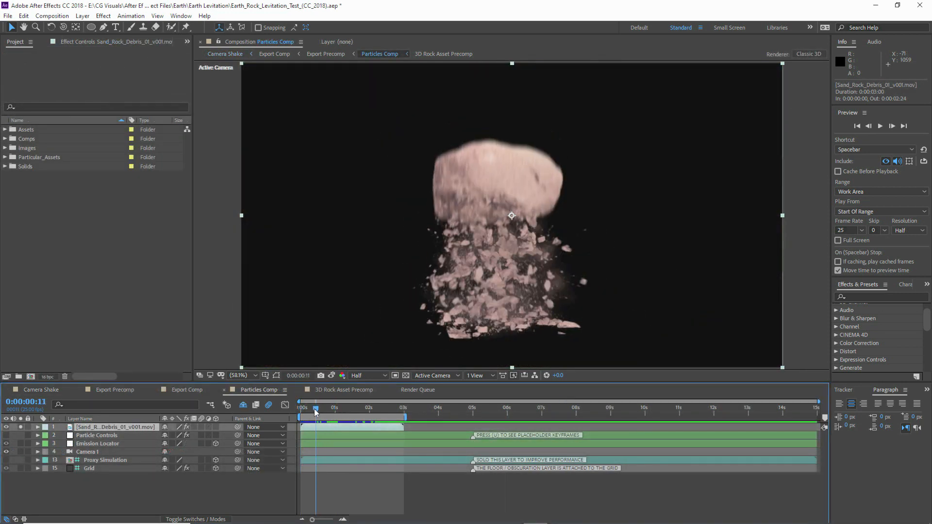
pyautogui.moveTo(313, 413); pyautogui.dragTo(370, 421)
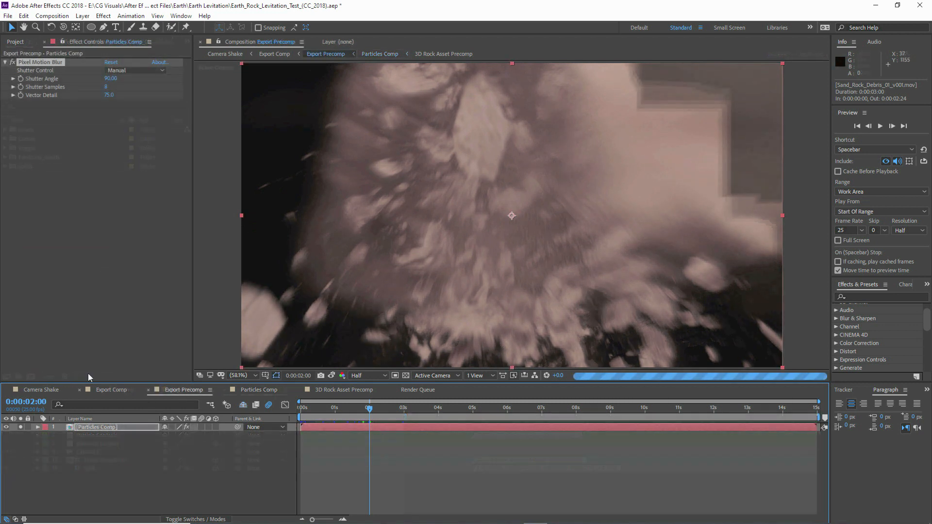
# In Export Precomp, keyframe the Particles Comp layer's Pixel Motion Blur Effect Opacity to 0% at 0:00:01:23, with its starting value at 0:00:01:14
pyautogui.click(46, 435)
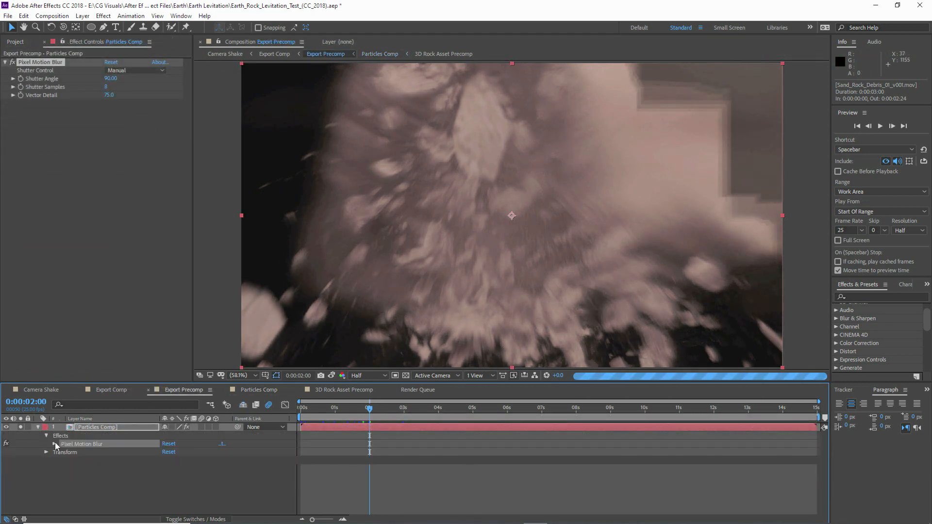
pyautogui.click(54, 444)
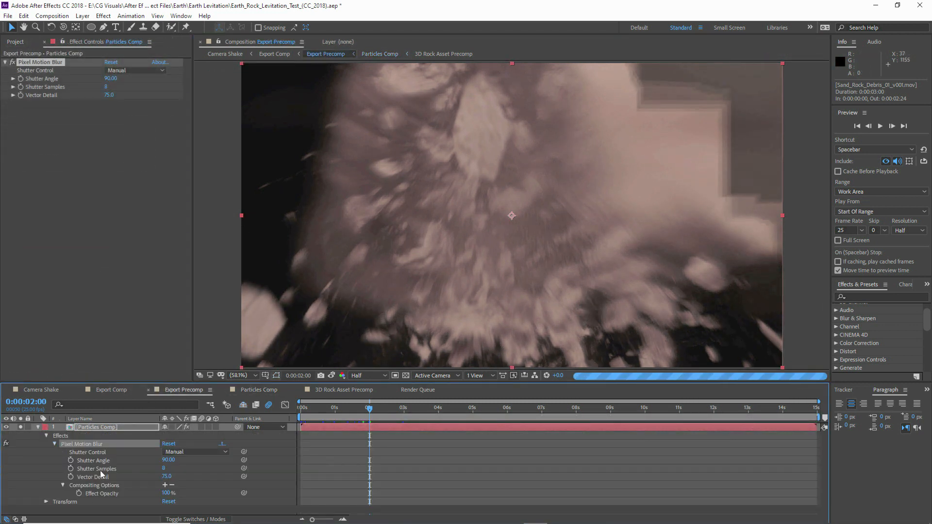
pyautogui.click(79, 493)
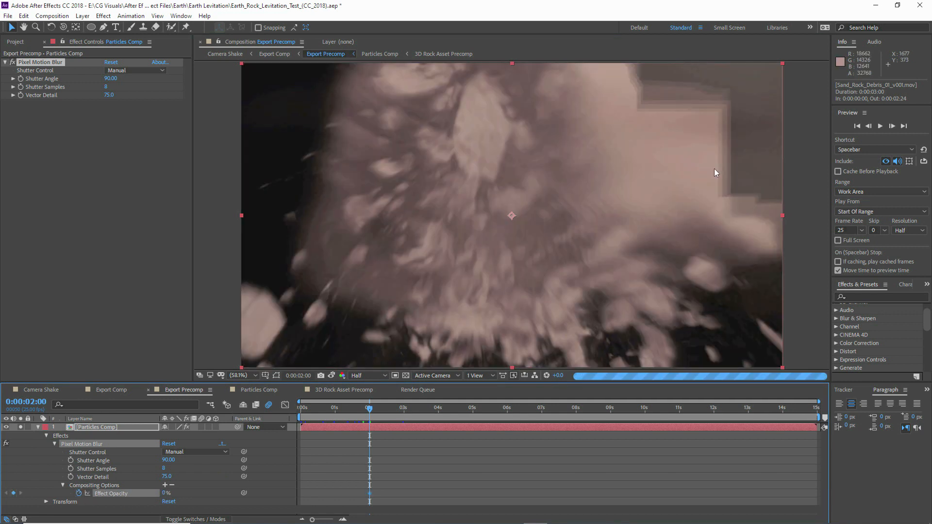
pyautogui.press('pageup')
pyautogui.click(370, 494)
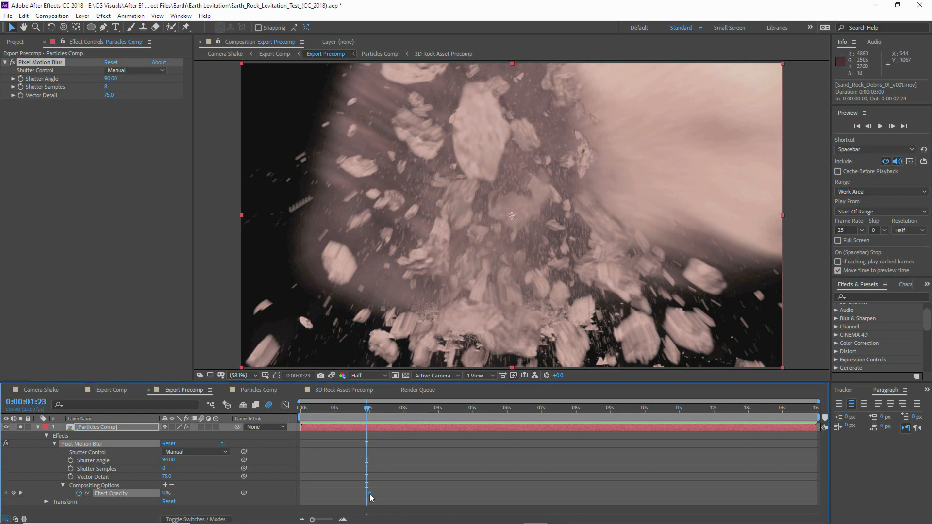
pyautogui.moveTo(367, 411); pyautogui.dragTo(354, 412)
pyautogui.moveTo(192, 489); pyautogui.dragTo(193, 490)
pyautogui.click(38, 427)
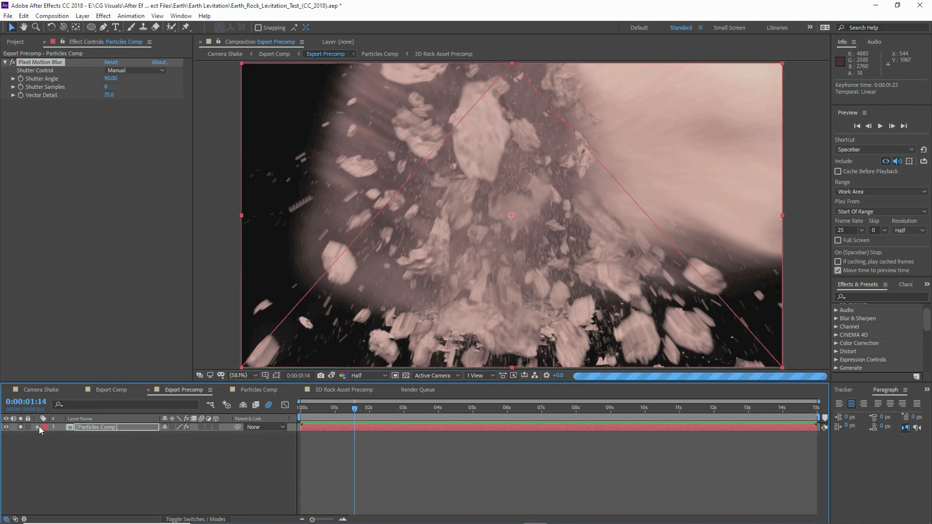
# Open Particles Comp, go to 0:00:02:01, and reveal its shy layers
pyautogui.doubleClick(97, 428)
pyautogui.moveTo(377, 415); pyautogui.dragTo(372, 412)
pyautogui.scroll(-2, 458, 255)
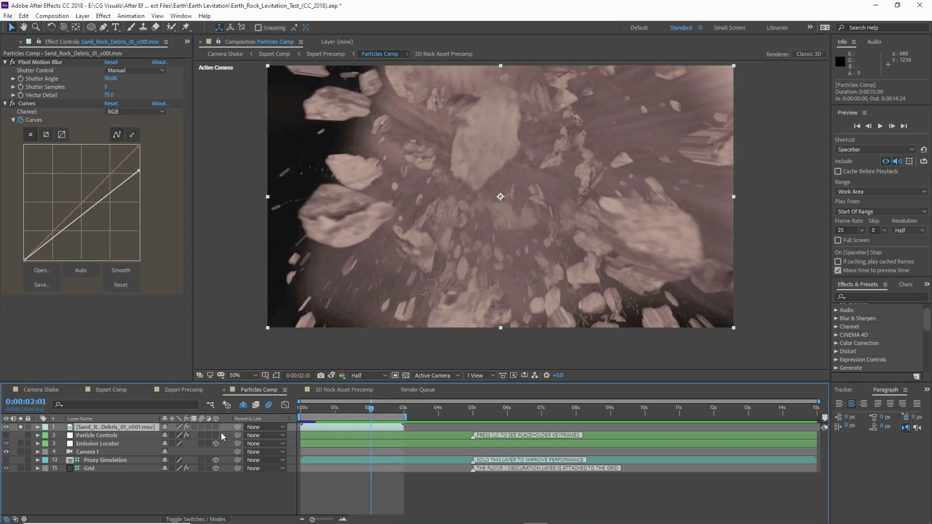
pyautogui.click(242, 406)
pyautogui.scroll(-1, 105, 478)
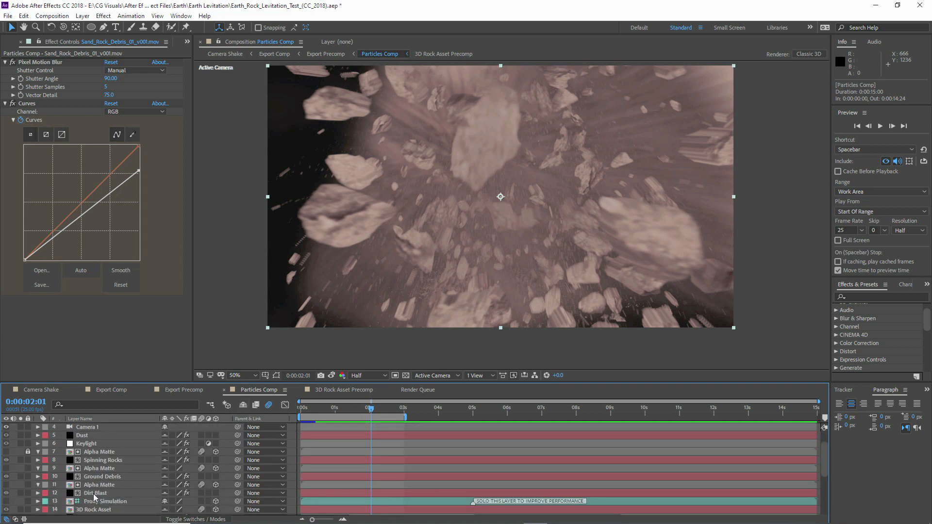
# Duplicate the Dirt Blast layer with its Alpha Matte and move both copies directly below Spinning Rocks
pyautogui.click(95, 493)
pyautogui.keyDown('shift'); pyautogui.click(91, 486); pyautogui.keyUp('shift')
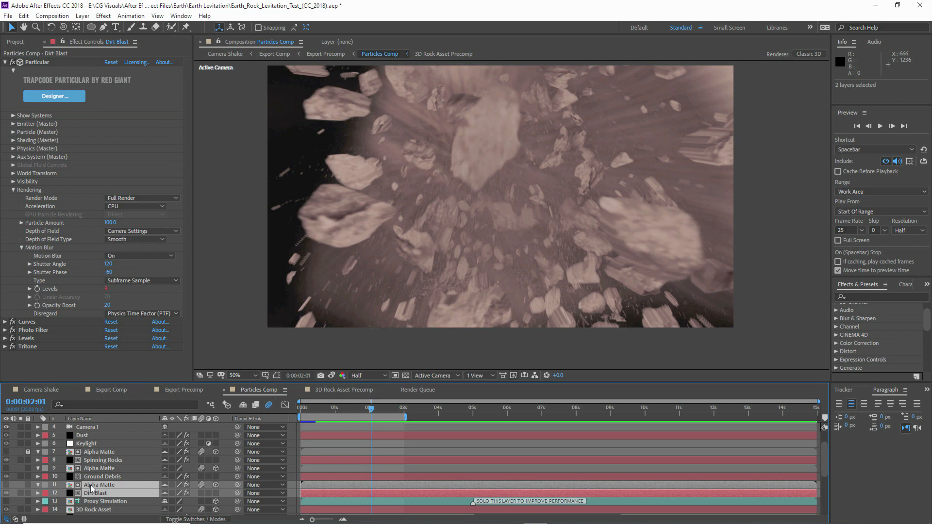
pyautogui.hotkey('ctrl', 'd')
pyautogui.moveTo(94, 488); pyautogui.dragTo(99, 469)
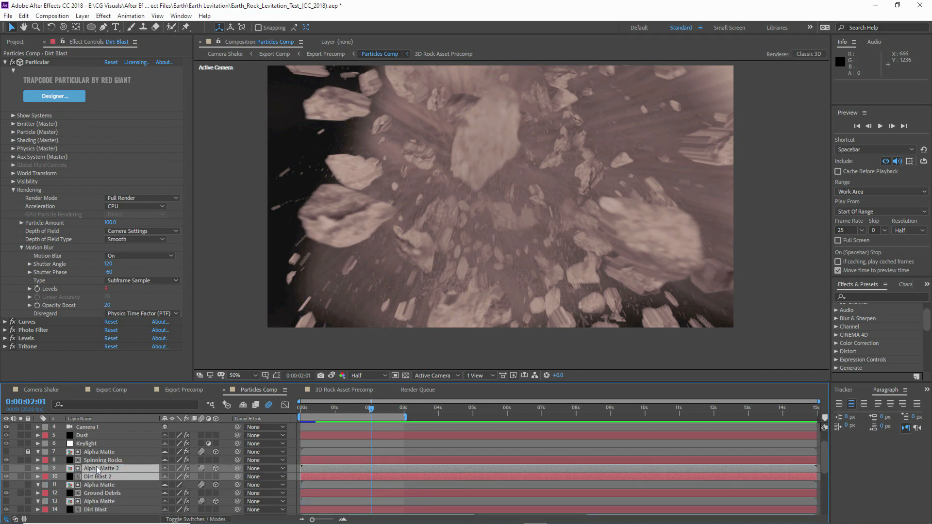
# Change the Floor Layer setting in the Particular Bounce physics of Dirt Blast 2
pyautogui.click(91, 480)
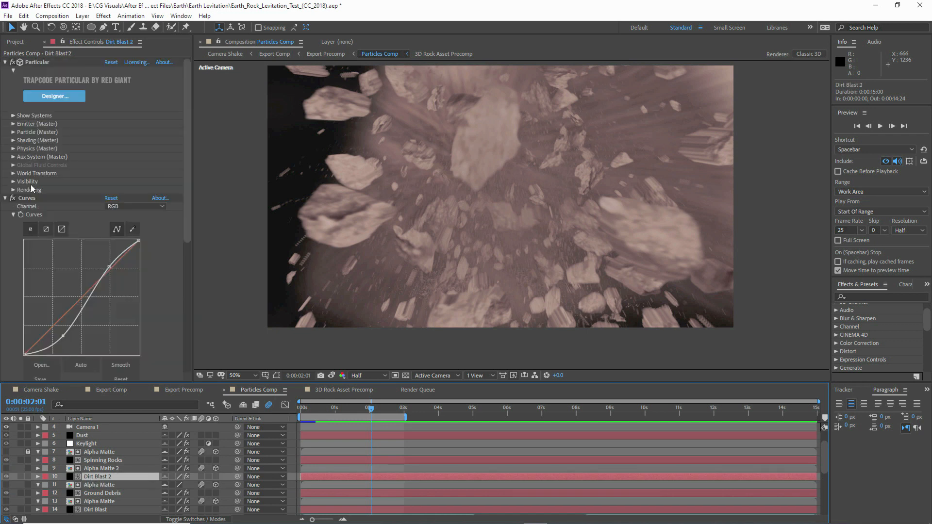
pyautogui.click(14, 149)
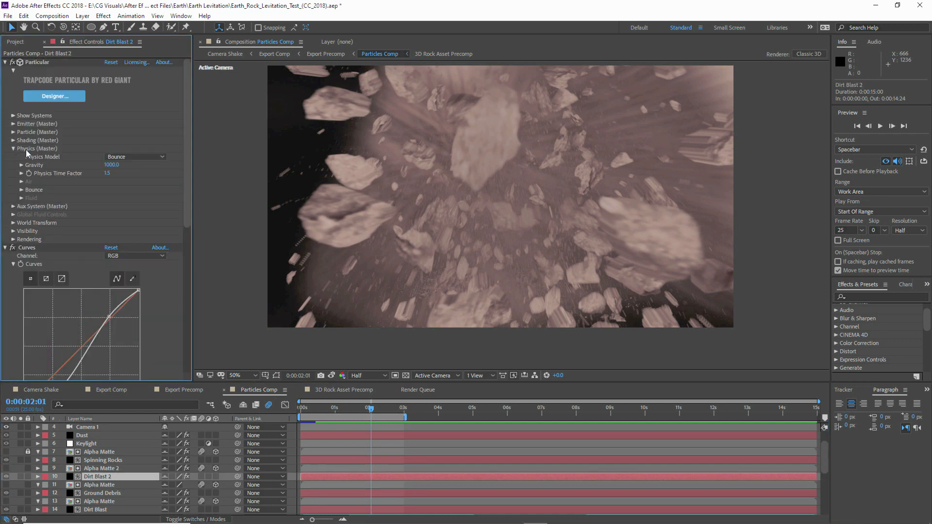
pyautogui.click(21, 190)
pyautogui.click(124, 198)
pyautogui.click(116, 206)
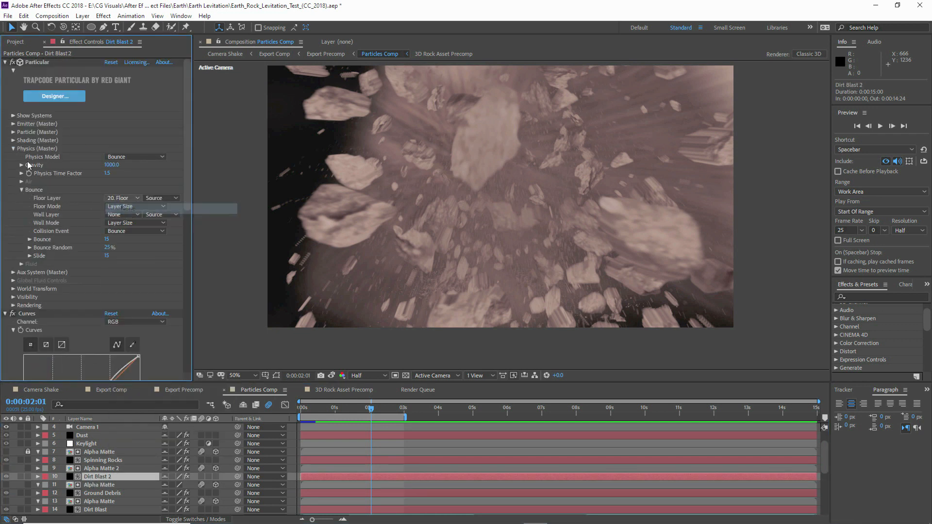
# Keyframe Dirt Blast 2's Opacity to fade in from 0:00:02:01, reaching 100% at 0:00:02:05
pyautogui.click(13, 149)
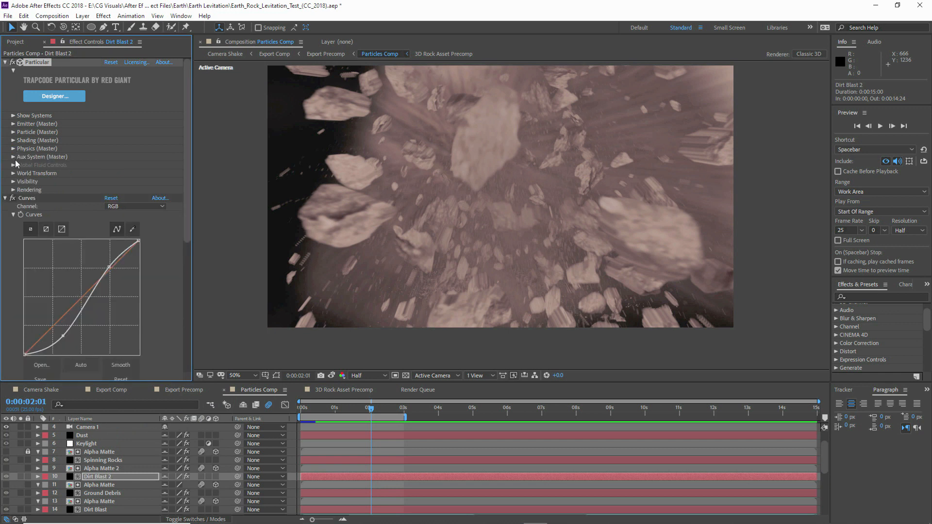
pyautogui.click(110, 477)
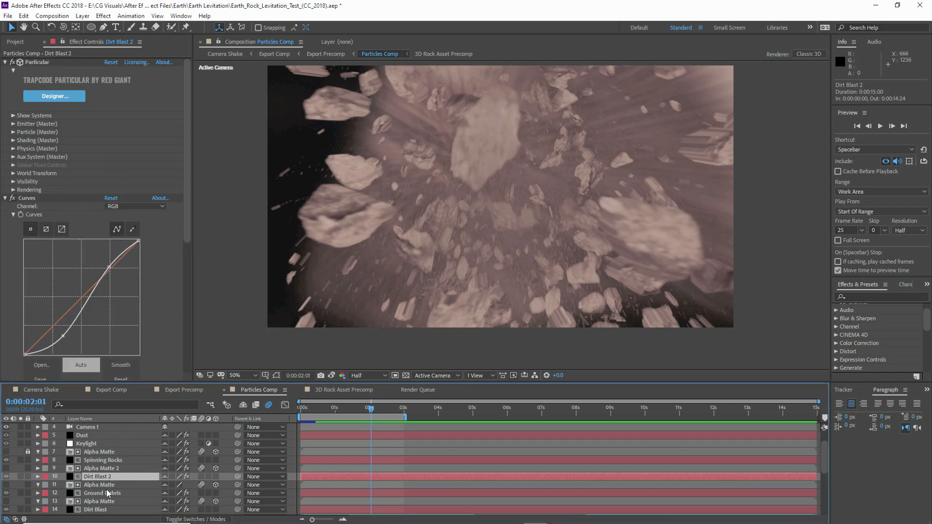
pyautogui.press('t')
pyautogui.click(62, 484)
pyautogui.moveTo(162, 485); pyautogui.dragTo(131, 485)
pyautogui.moveTo(373, 410); pyautogui.dragTo(376, 410)
pyautogui.moveTo(163, 485); pyautogui.dragTo(212, 484)
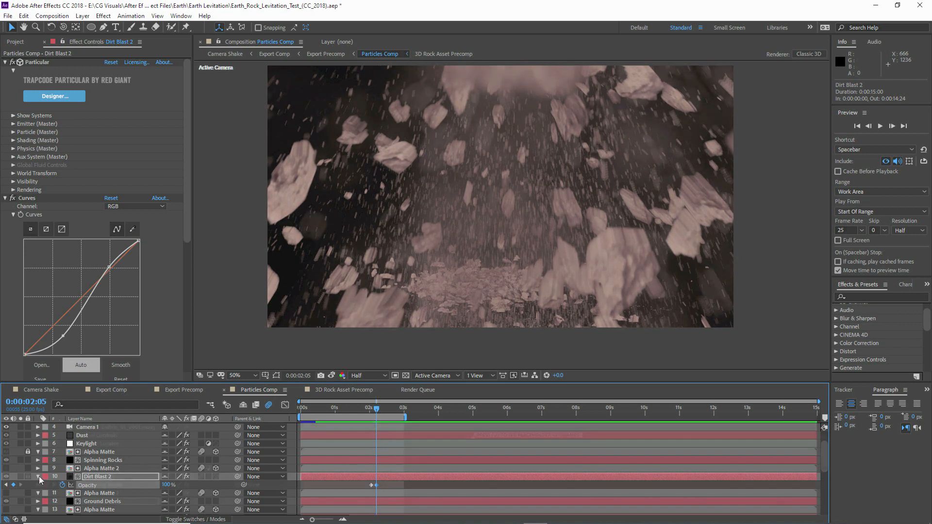
# Enable Depth of Field in the Camera 1 settings
pyautogui.doubleClick(80, 454)
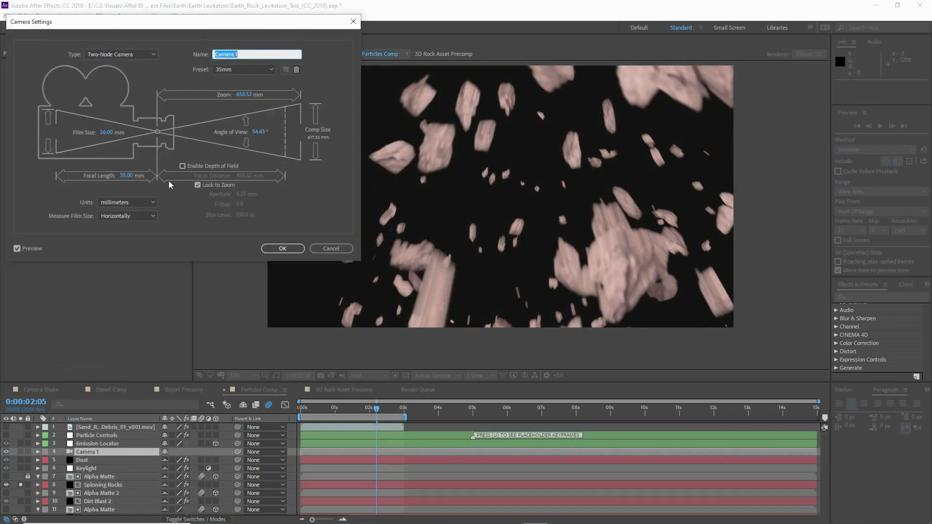
pyautogui.click(182, 166)
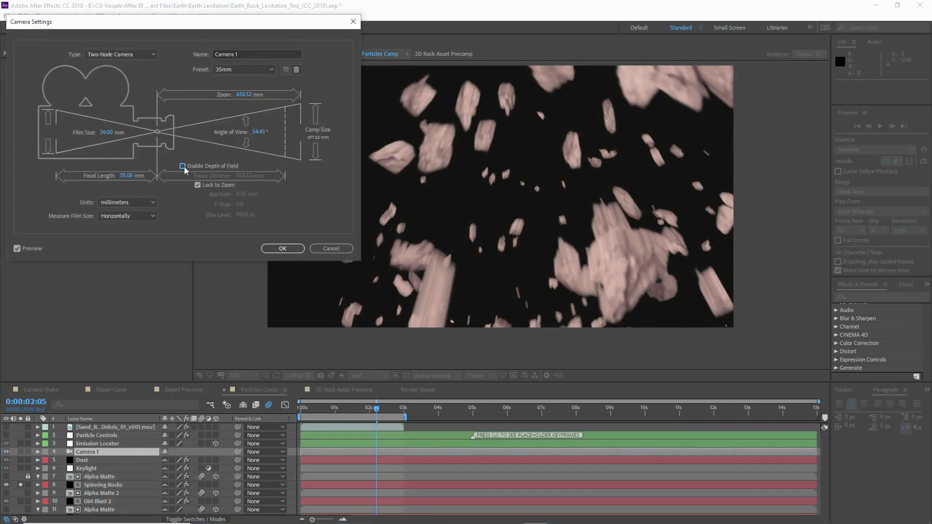
pyautogui.click(286, 248)
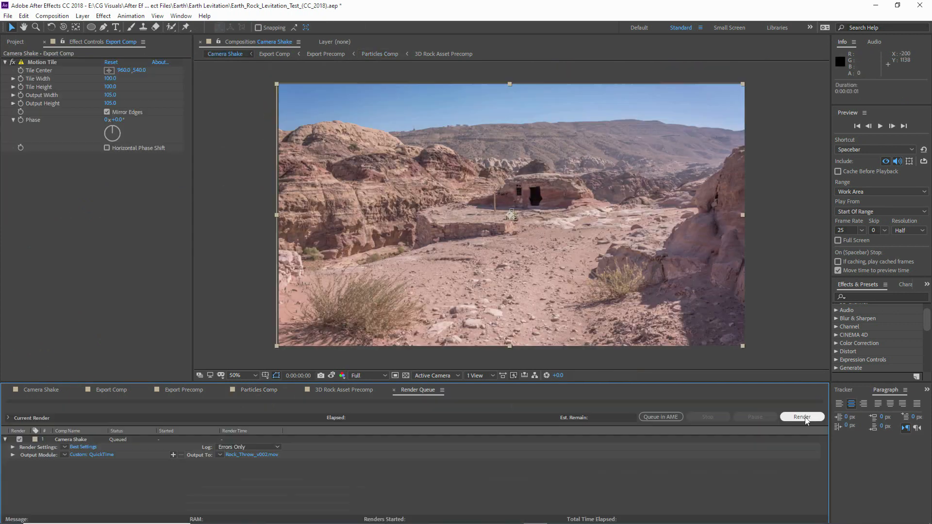
# Render the Camera Shake comp to Rock_Throw_v002.mov and review the rendered clip in playback
pyautogui.click(802, 417)
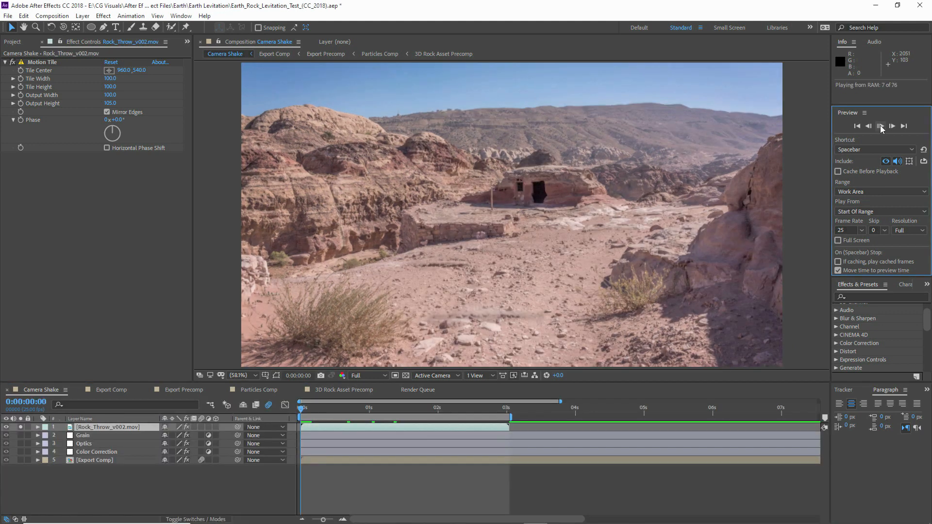
pyautogui.click(879, 125)
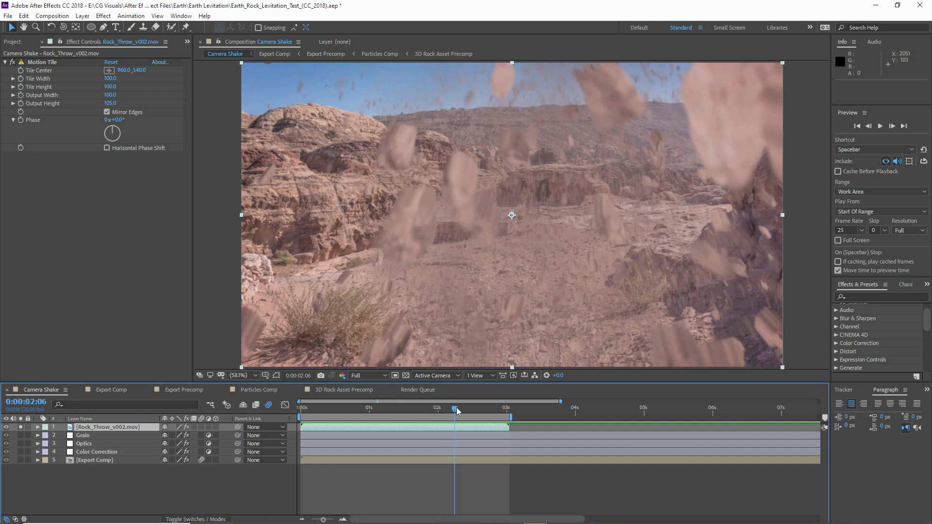
pyautogui.moveTo(456, 406); pyautogui.dragTo(396, 413)
pyautogui.moveTo(381, 413); pyautogui.dragTo(295, 425)
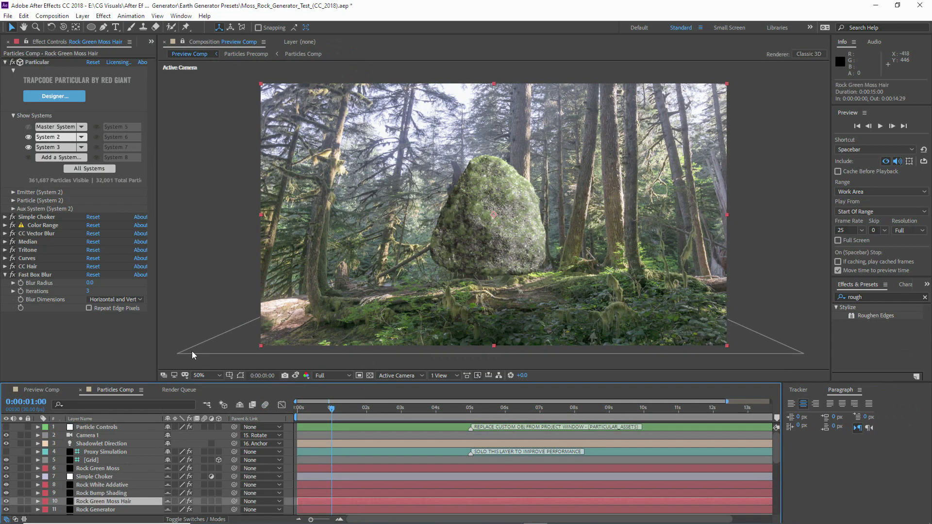
# Try placing the Rock Green Moss Hair layer between Rock Green Moss and Simple Choker, and inspect the rock at 100%
pyautogui.moveTo(103, 501); pyautogui.dragTo(108, 473)
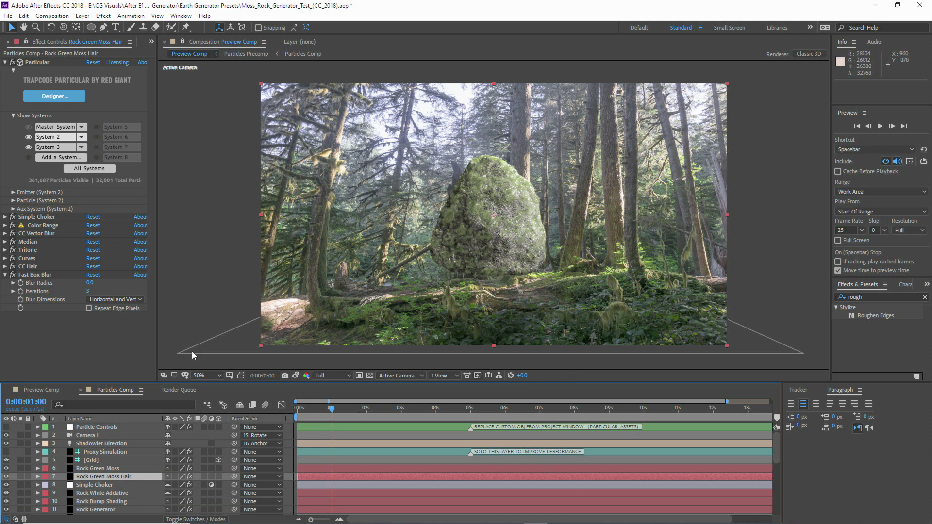
pyautogui.press('/')
pyautogui.moveTo(490, 293); pyautogui.dragTo(486, 288)
pyautogui.scroll(-1, 262, 461)
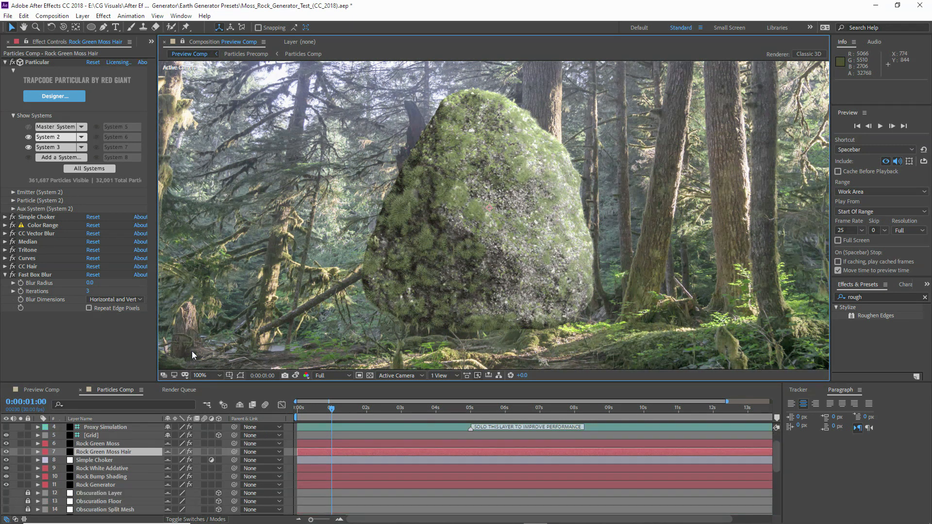
# Return Rock Green Moss Hair to directly above Rock Generator and open its Fast Box Blur radius for editing
pyautogui.moveTo(104, 452); pyautogui.dragTo(103, 480)
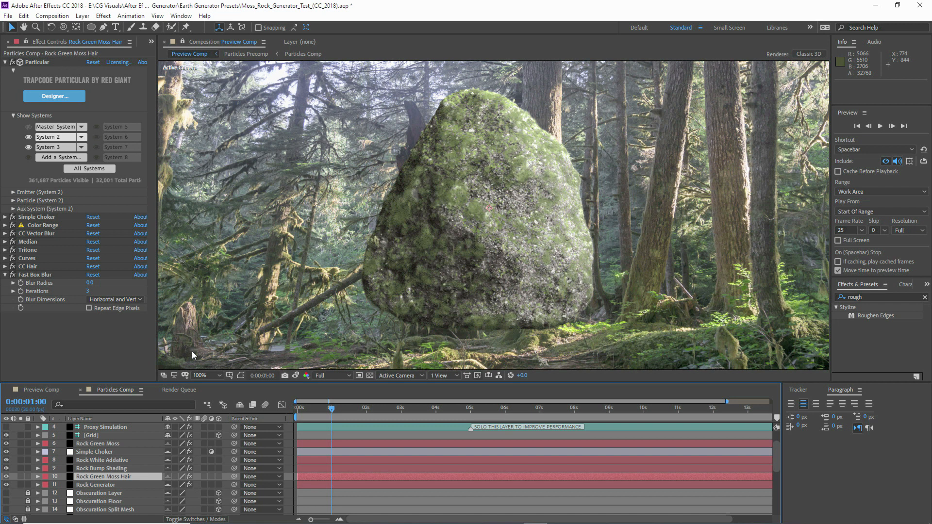
pyautogui.click(90, 283)
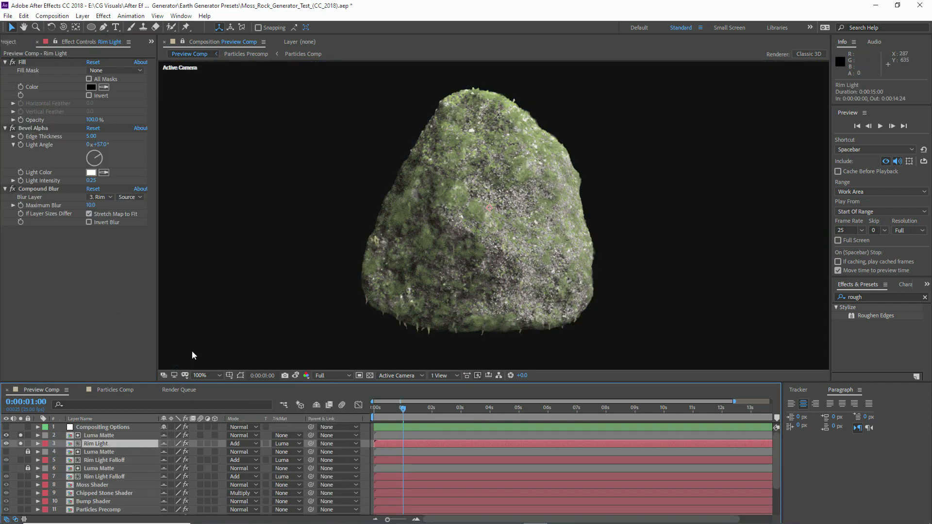
# Examine the Rim Light and both Rim Light Falloff layers in isolation in Preview Comp, and restore the full composite
pyautogui.click(21, 435)
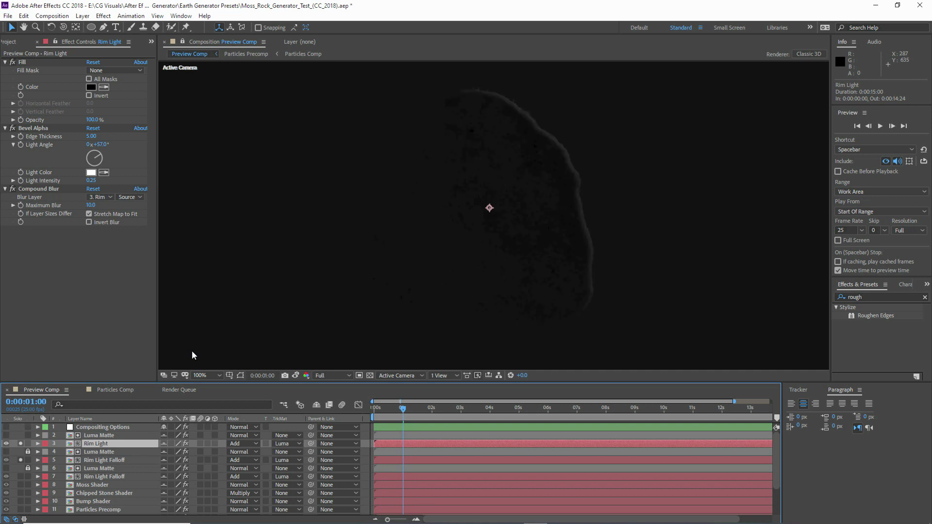
pyautogui.click(21, 460)
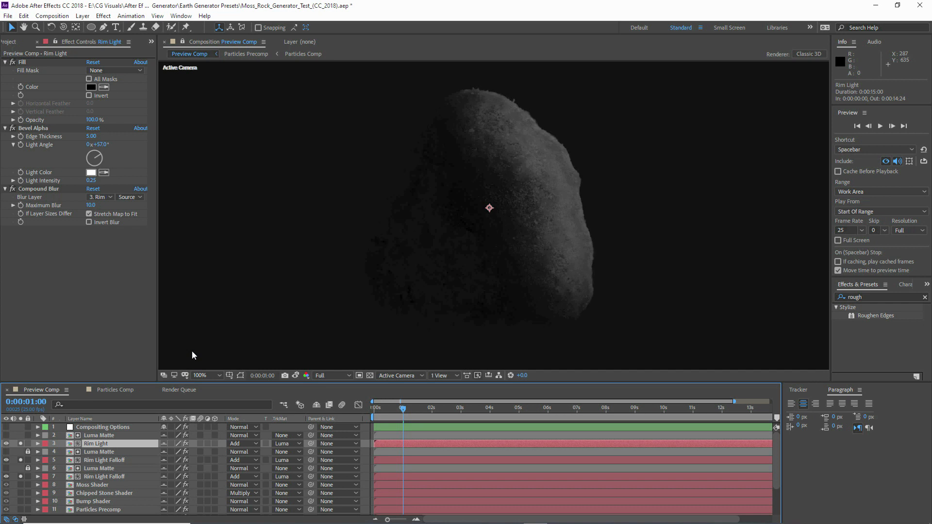
pyautogui.click(20, 443)
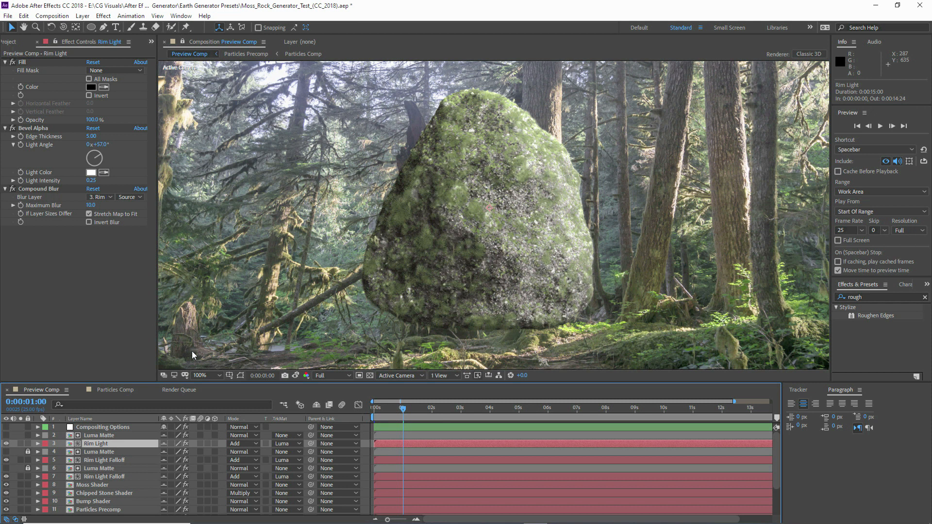
# Hide the Rim Light and both Rim Light Falloff layers, and compare the rock against the stored snapshot
pyautogui.moveTo(6, 444); pyautogui.dragTo(6, 477)
pyautogui.click(296, 376)
pyautogui.click(295, 375)
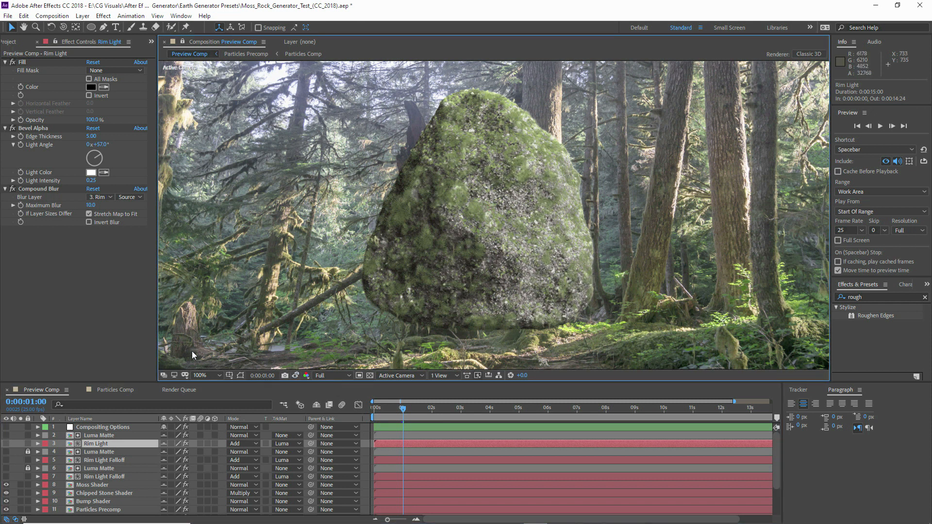